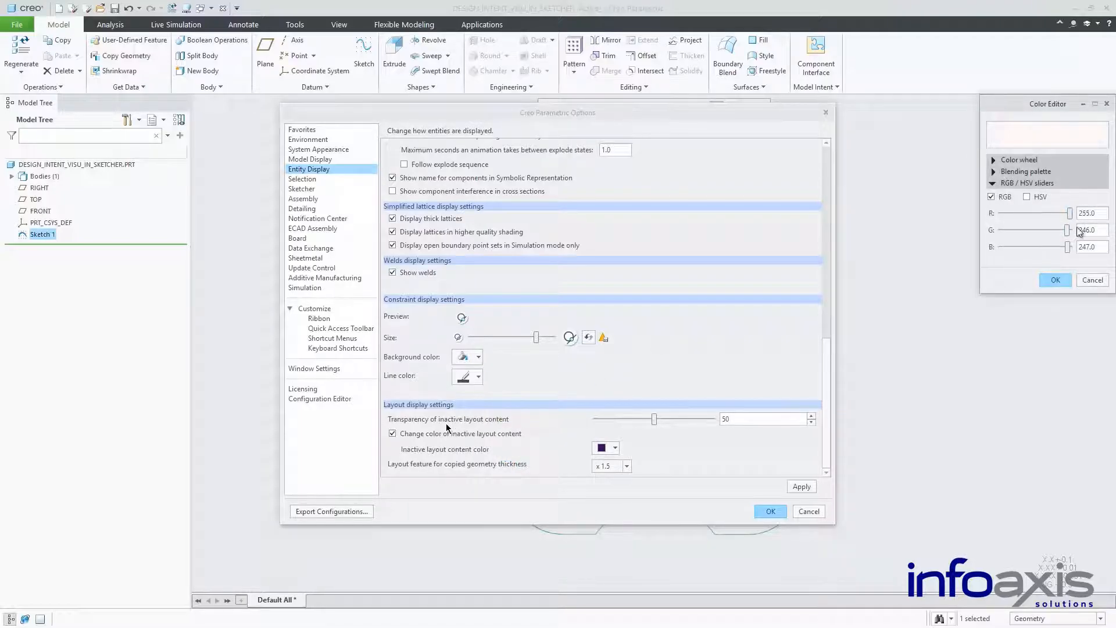
- Accept the custom constraint display colour with RGB 255, 246, 247, and switch the system theme to Dark Theme
click(1055, 280)
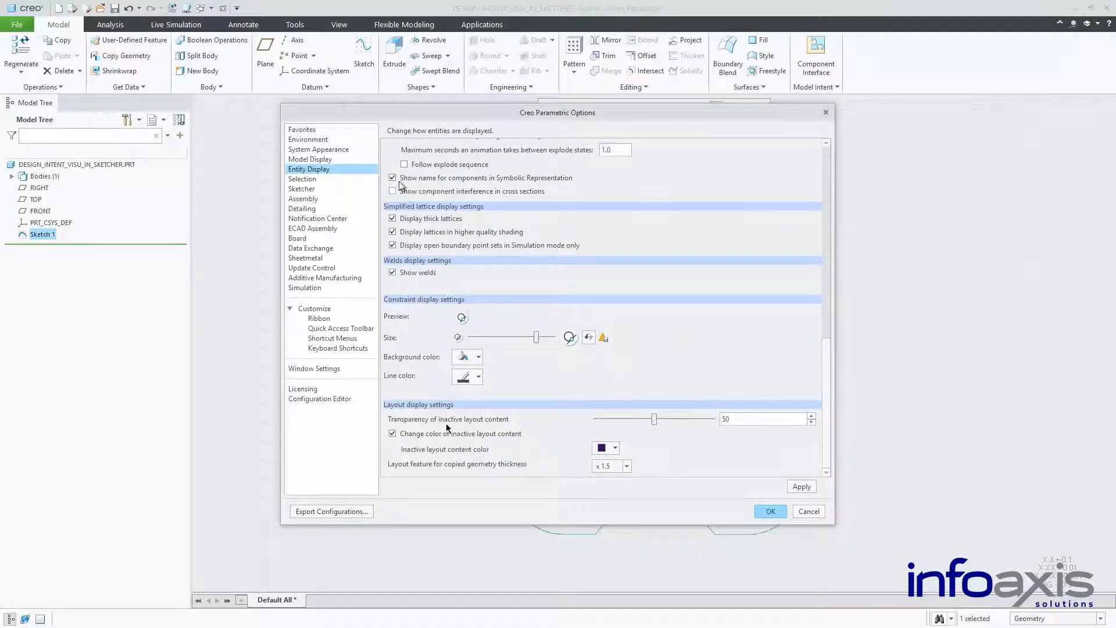
click(347, 152)
click(448, 139)
click(455, 169)
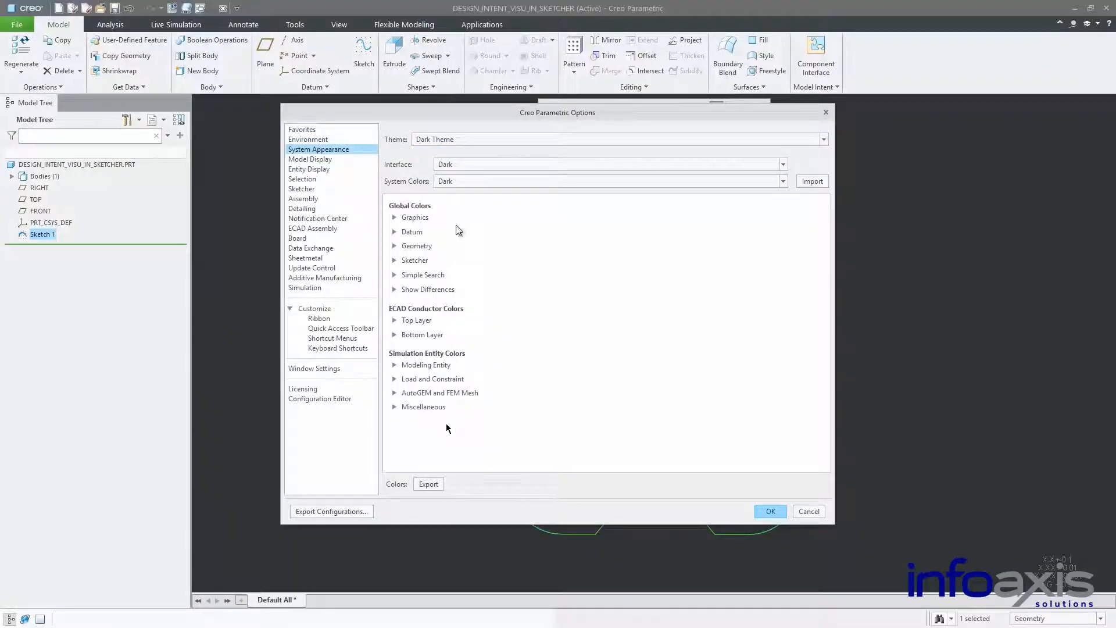
- Give the constraint symbols a light pink background, enlarge them to the maximum size, and apply the options
click(310, 169)
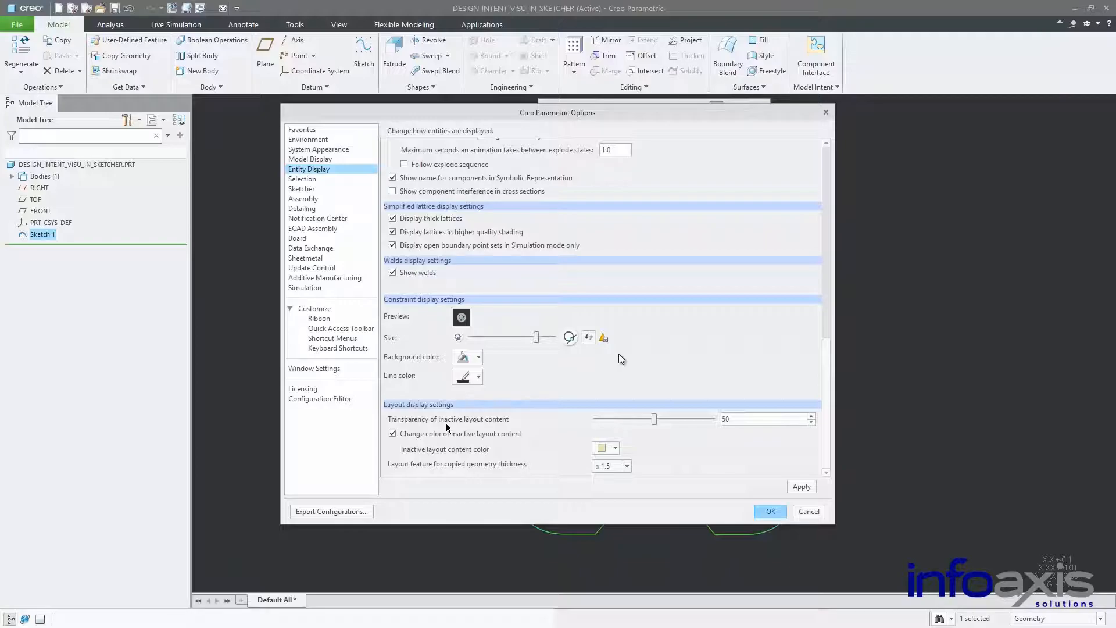
click(479, 358)
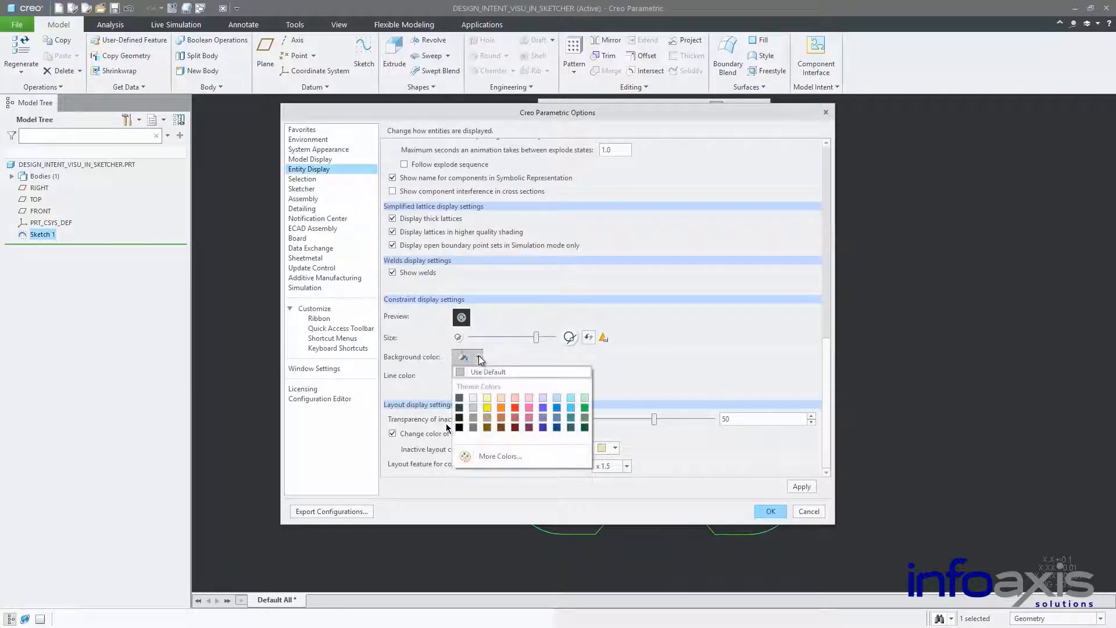
click(530, 398)
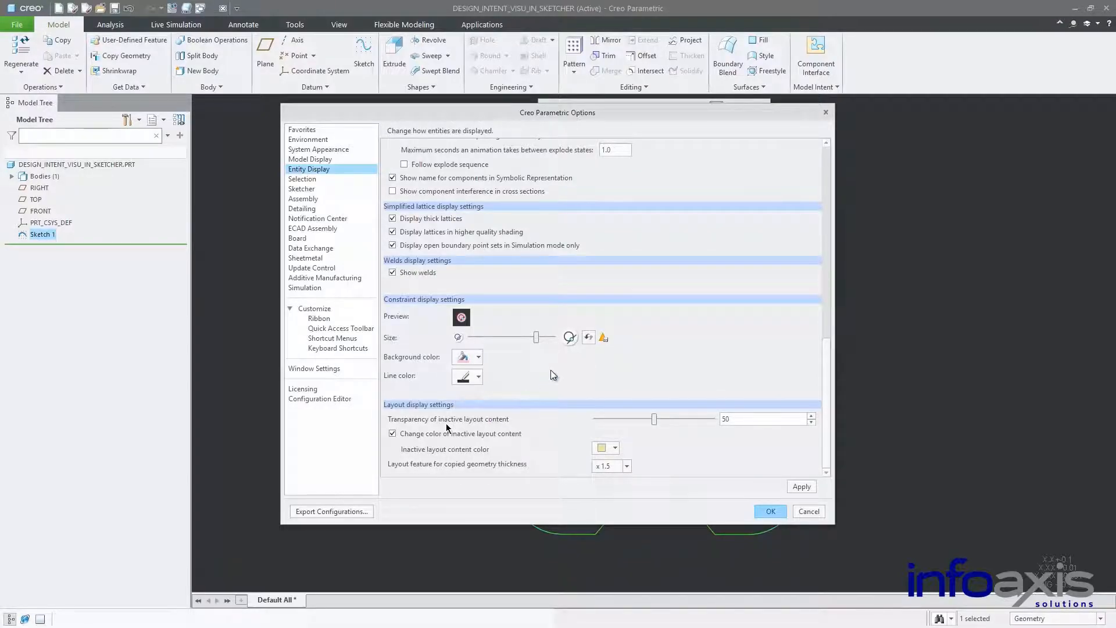
drag(536, 337, 552, 337)
mouse_move(606, 341)
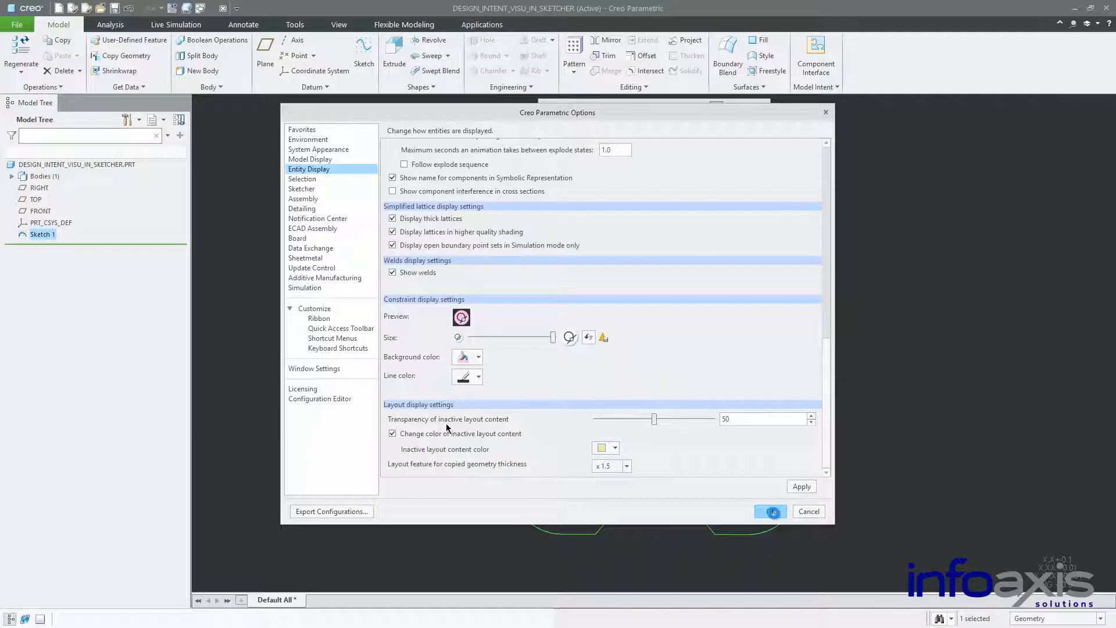
click(770, 511)
- Open Sketch 1 for editing to check the constraint symbols, and quit the sketch without saving
right_click(52, 235)
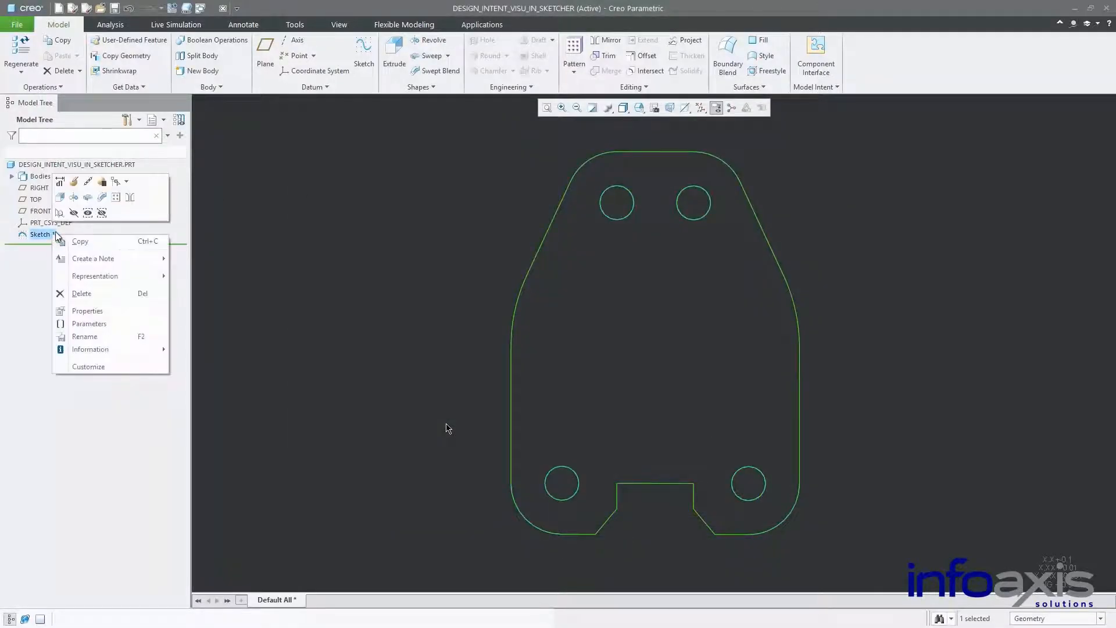
click(70, 185)
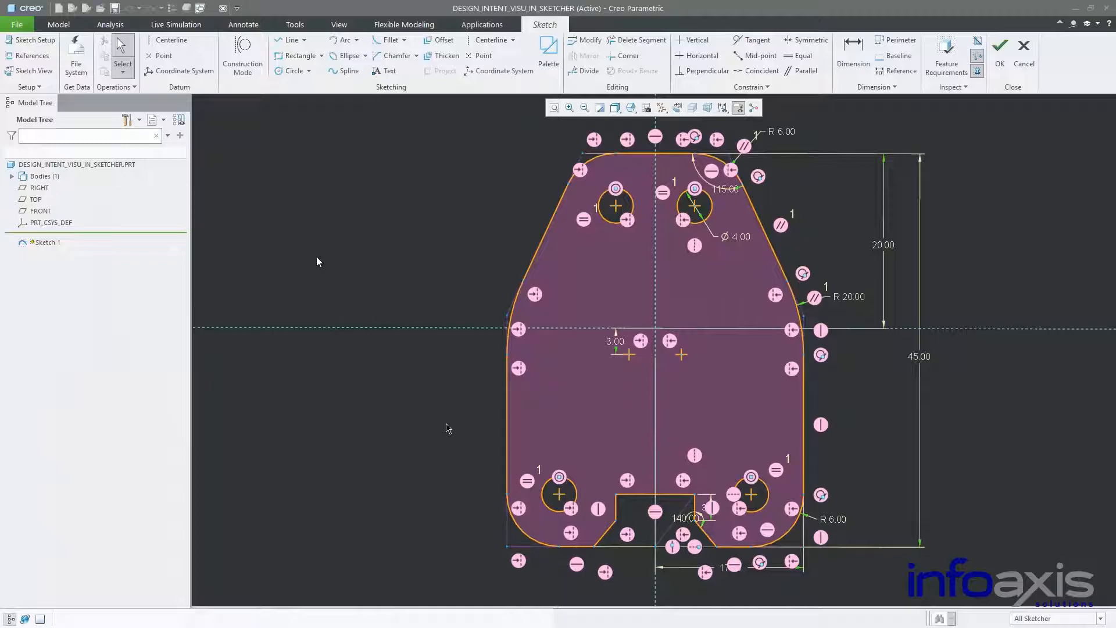
click(1024, 56)
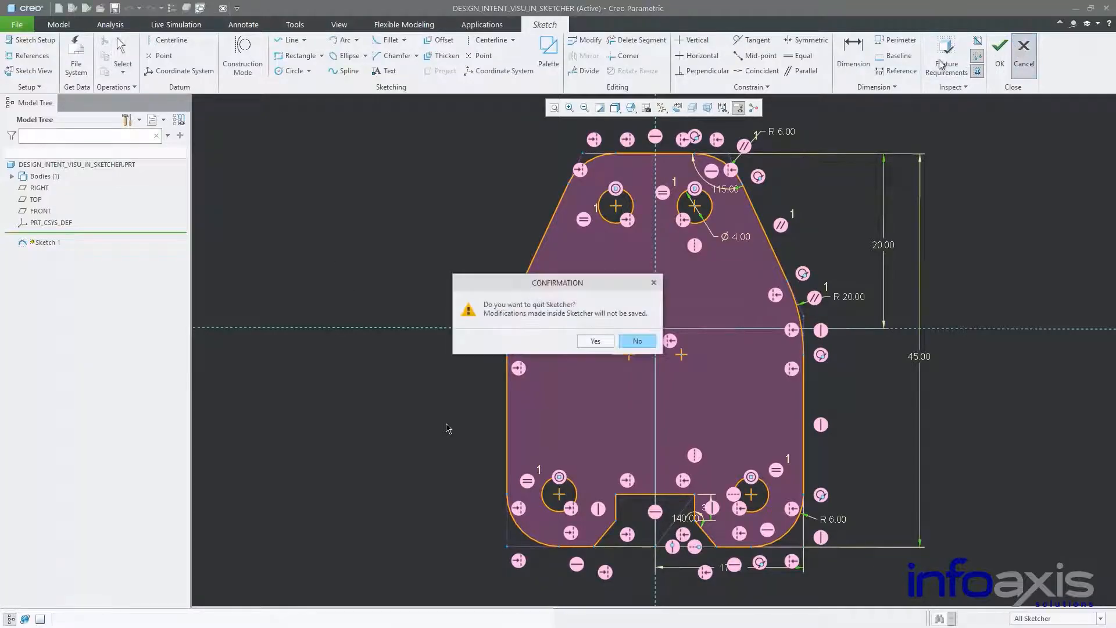
click(594, 343)
- Switch the system appearance back to the light-coloured theme in the program options
click(17, 24)
click(37, 284)
click(318, 148)
click(445, 140)
click(451, 153)
click(771, 511)
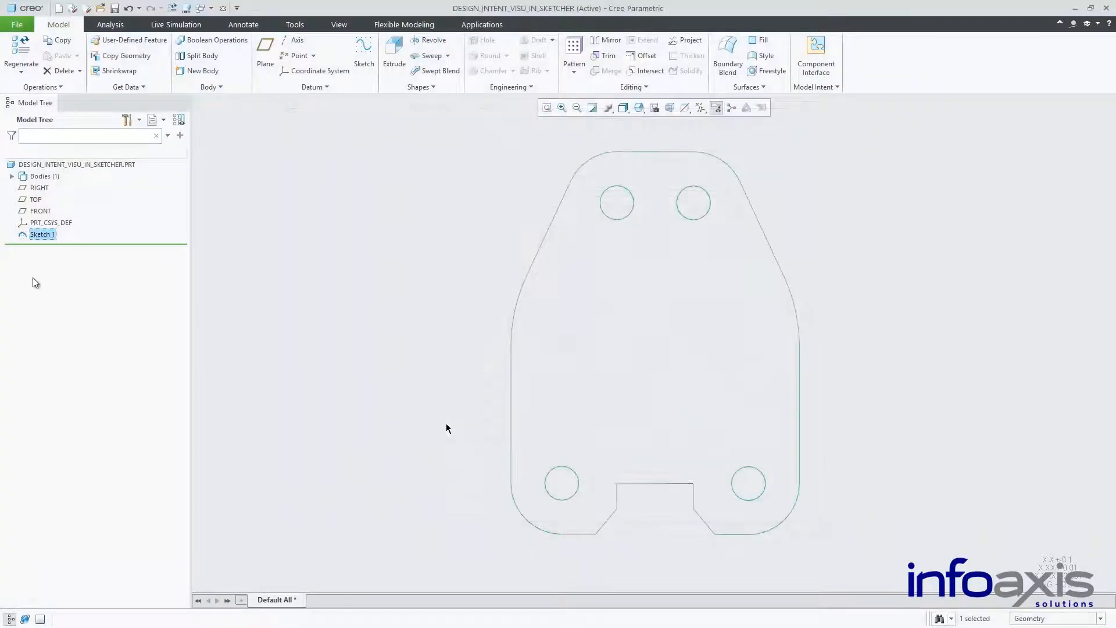
- Open Sketch 1 for editing and examine the constraints around the bottom notch and the rounded corner
right_click(42, 235)
click(65, 184)
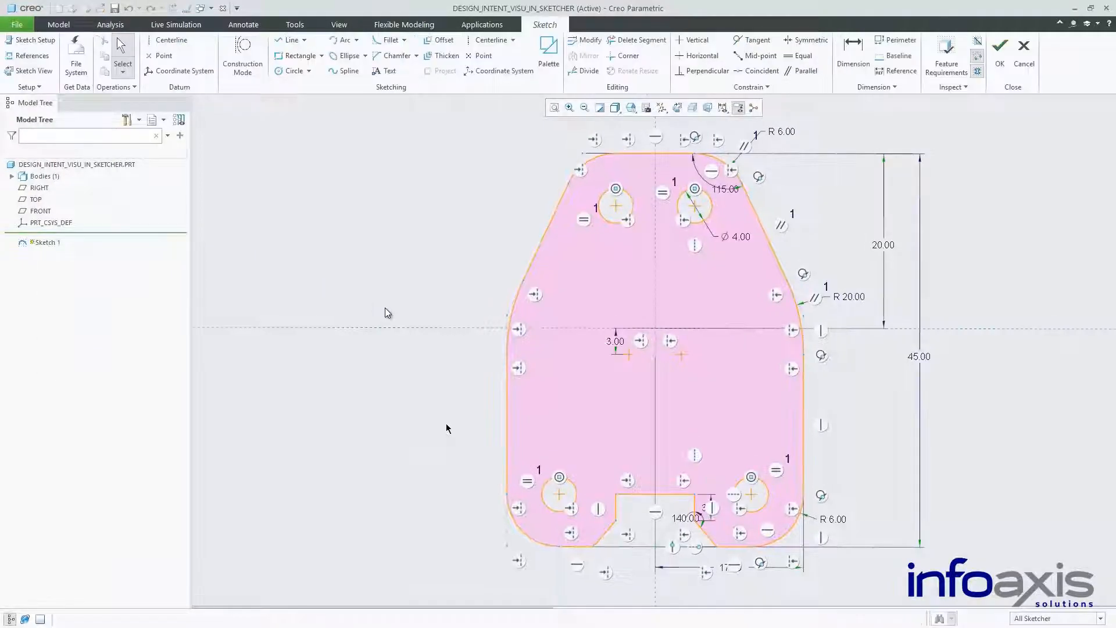
scroll(391, 319, up, 5)
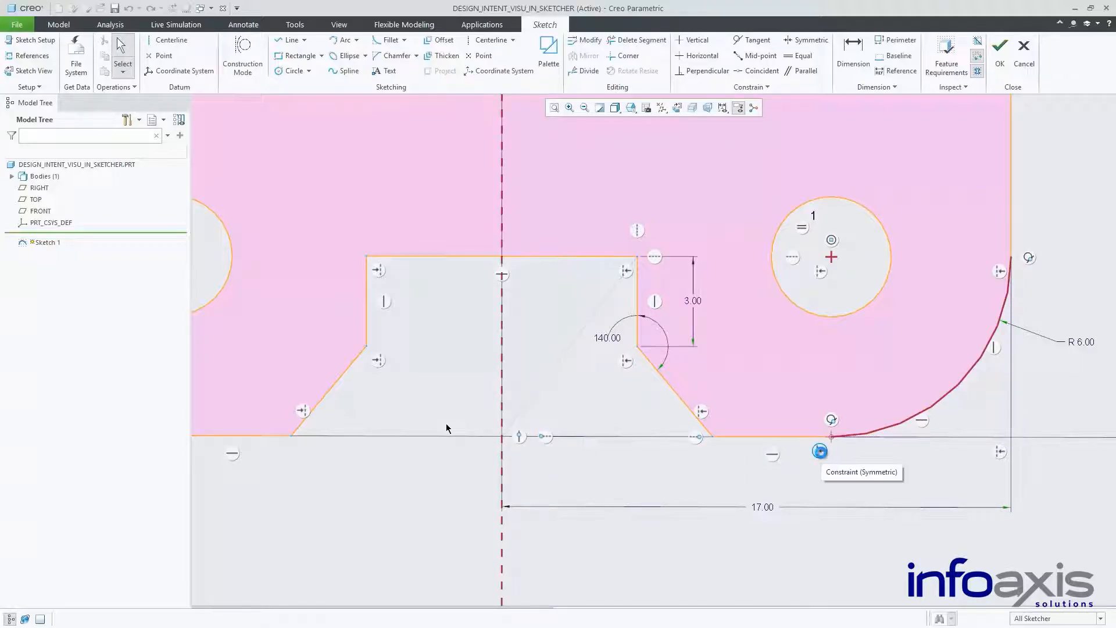
scroll(820, 451, down, 2)
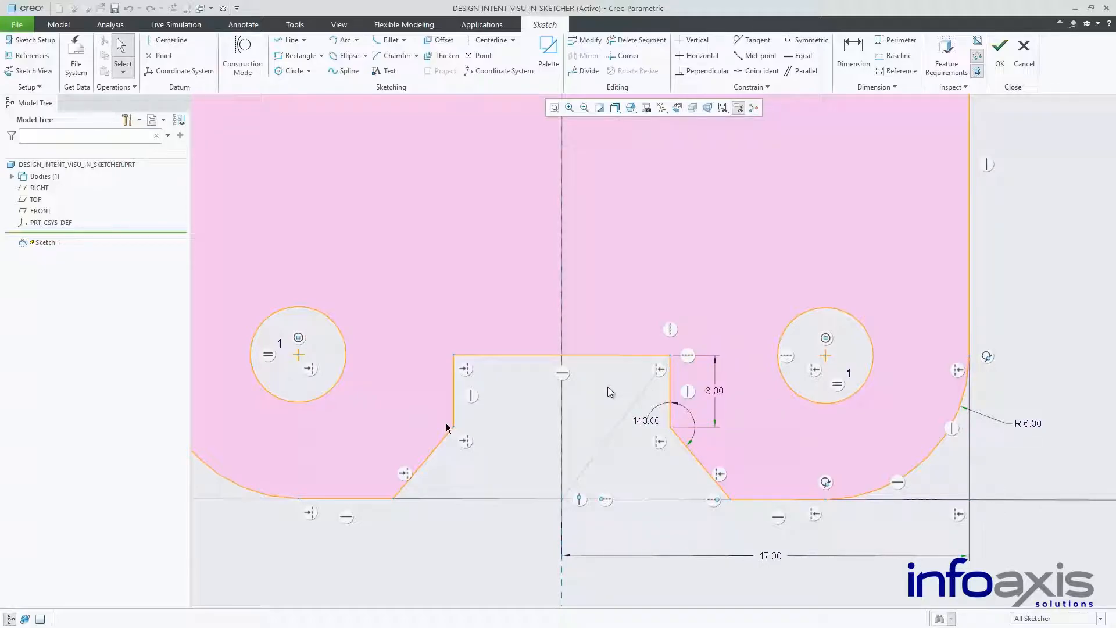
drag(378, 311, 754, 555)
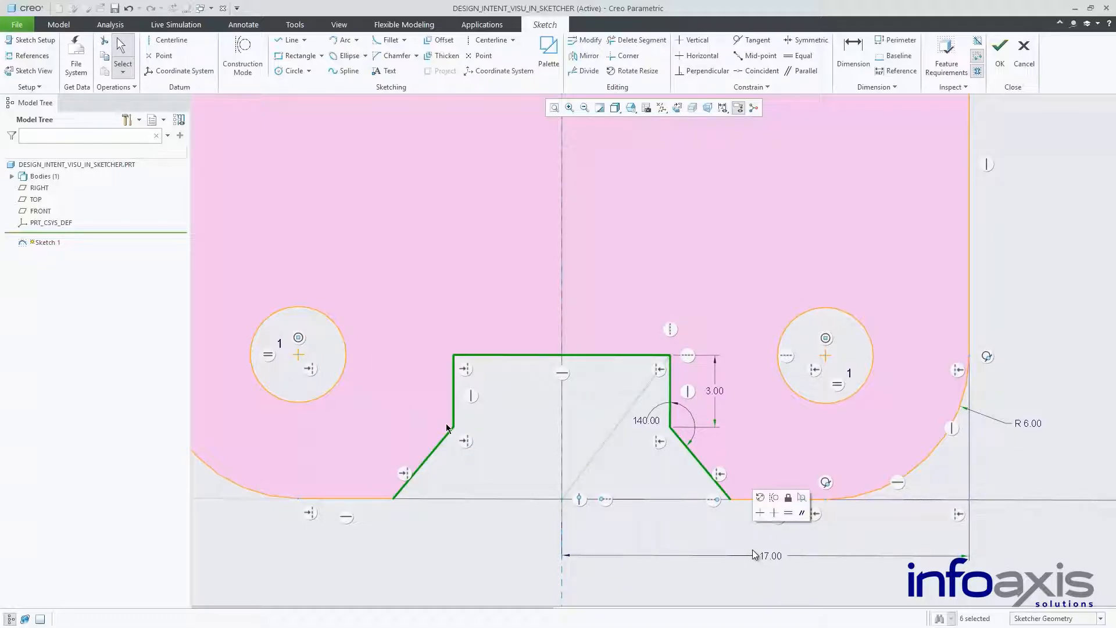
drag(234, 249, 906, 445)
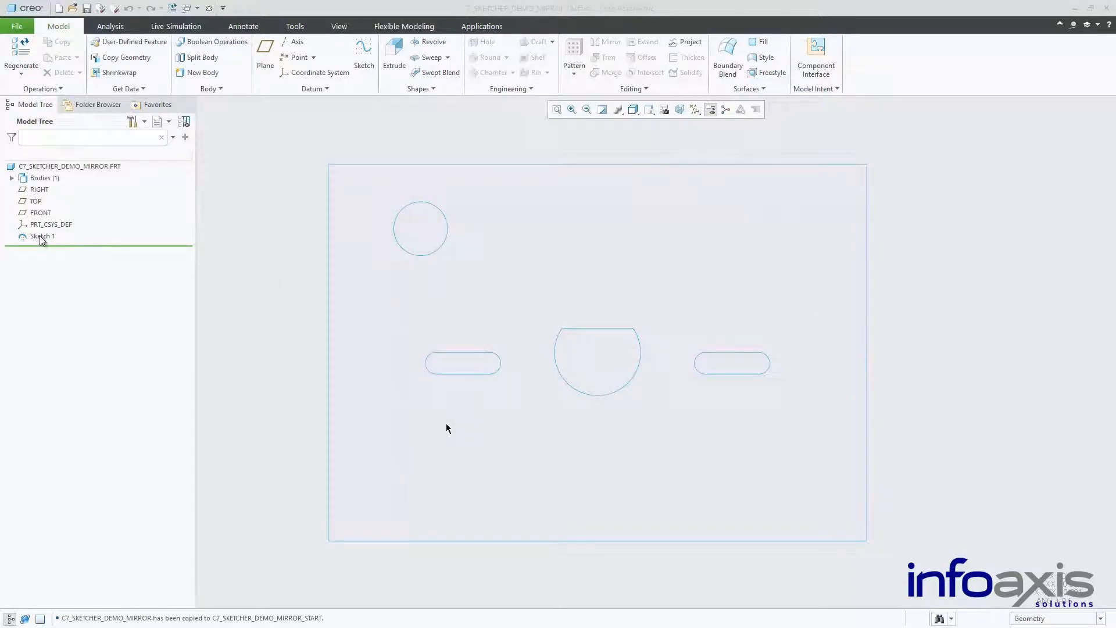
- Edit Sketch 1 of the mirror demo part and mirror the 10 mm circle about the vertical reference line
click(41, 237)
click(64, 168)
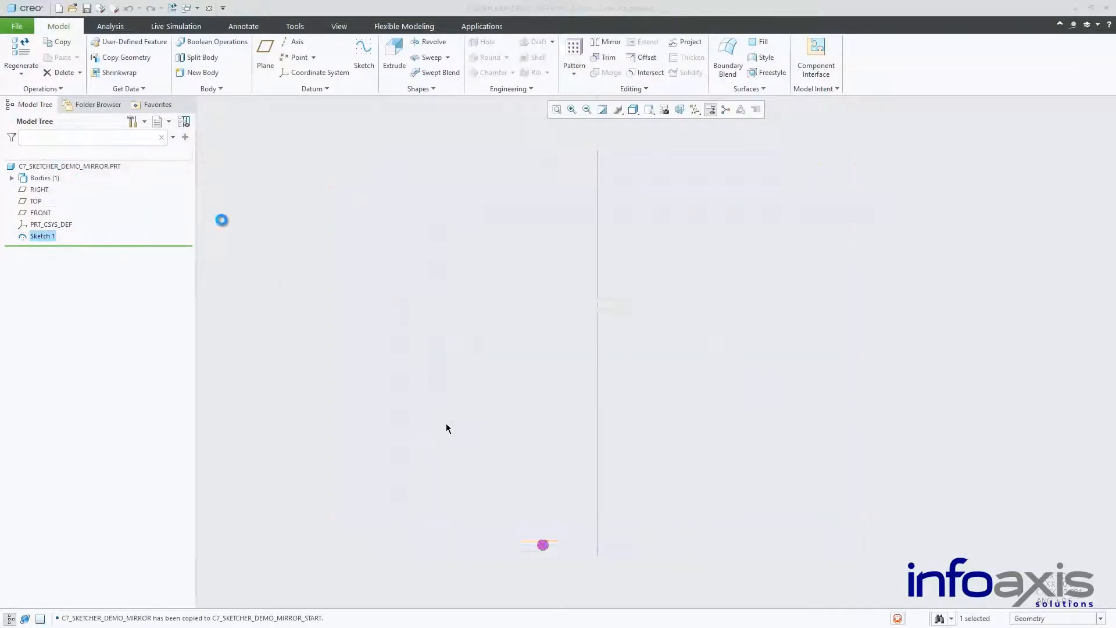
click(401, 209)
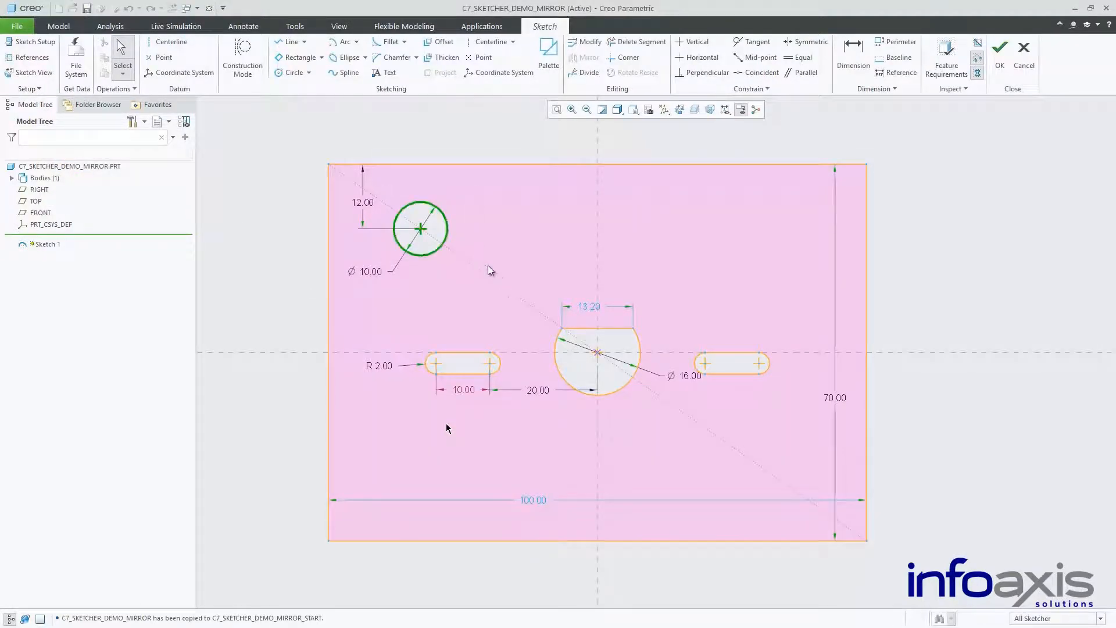
right_click(530, 253)
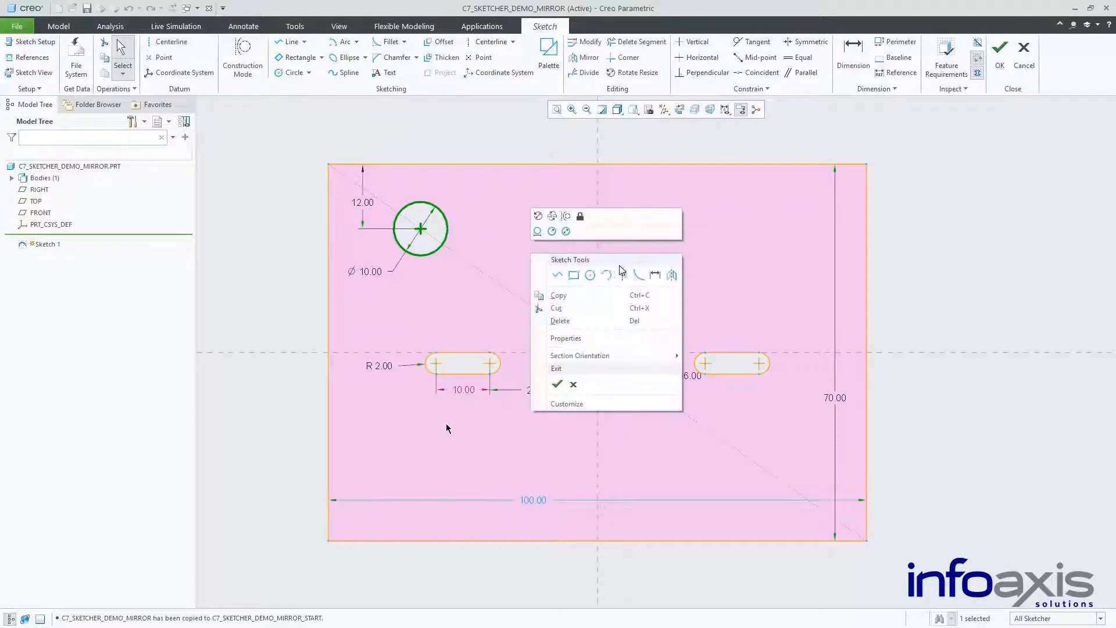
click(671, 275)
click(597, 272)
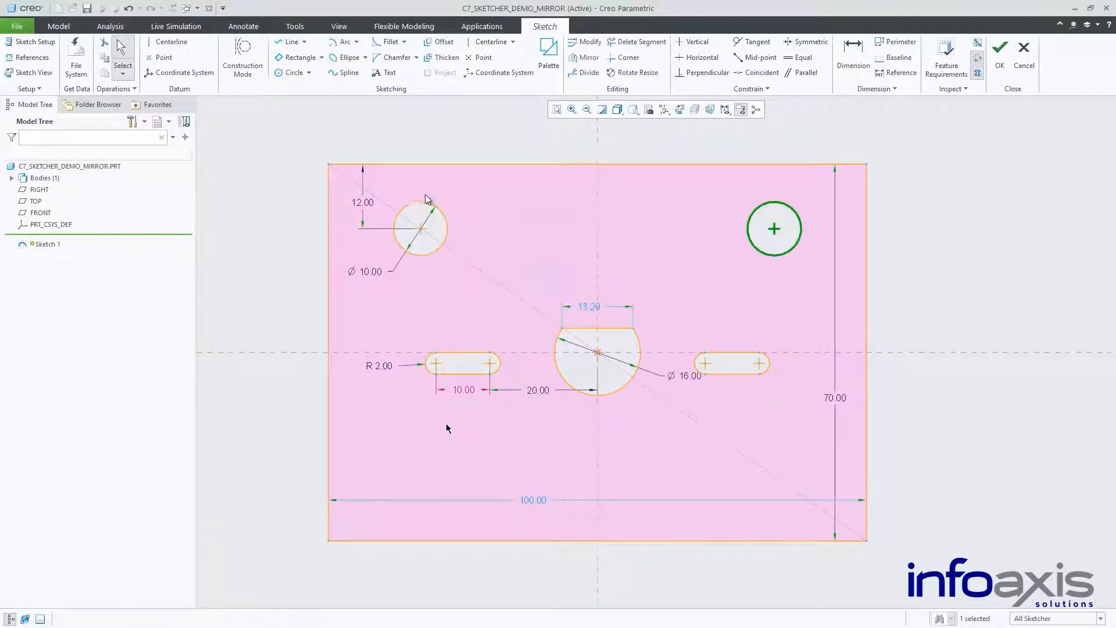
- Mirror both upper circles about the horizontal reference line
right_click(522, 256)
click(668, 274)
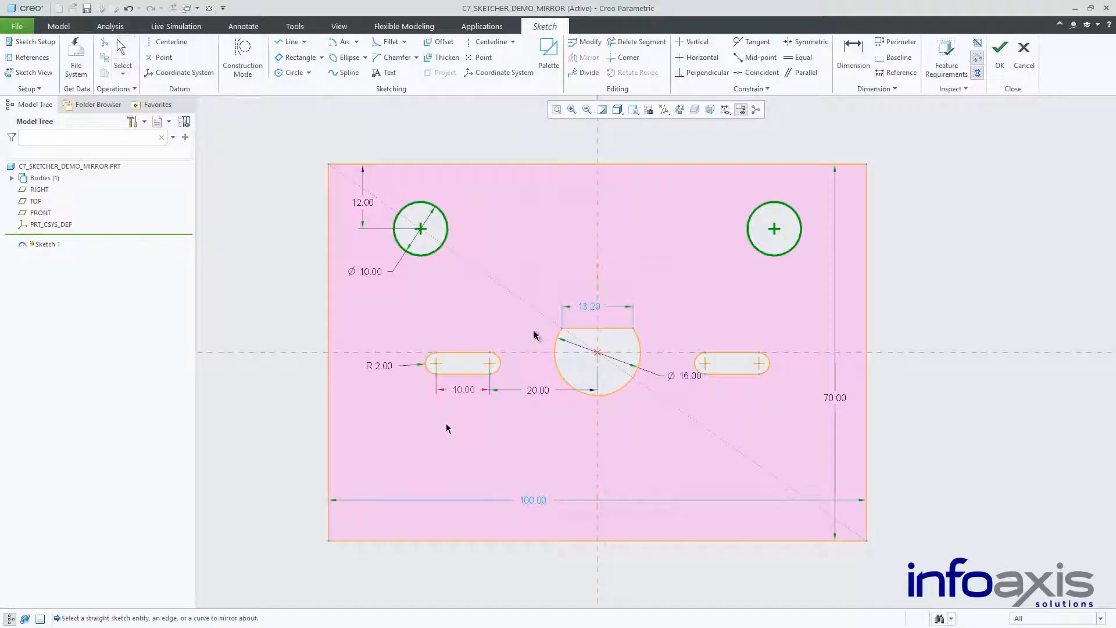
click(526, 352)
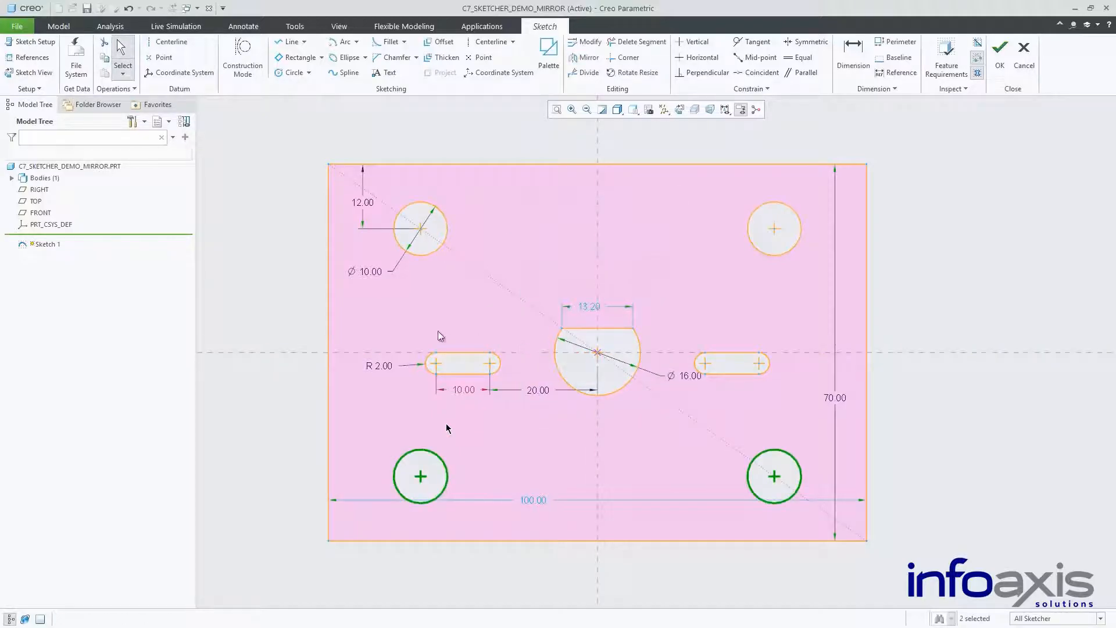
- Mirror the two slots about the straight top edge of the central cutout
drag(417, 338, 523, 391)
ctrl+drag(679, 339, 785, 382)
right_click(708, 338)
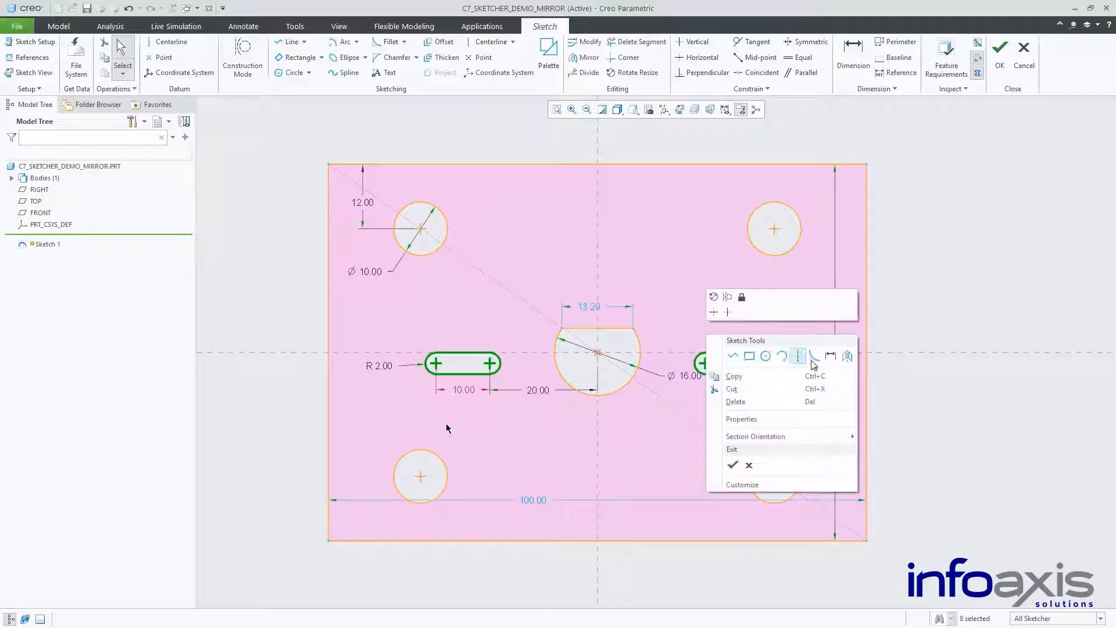
click(846, 356)
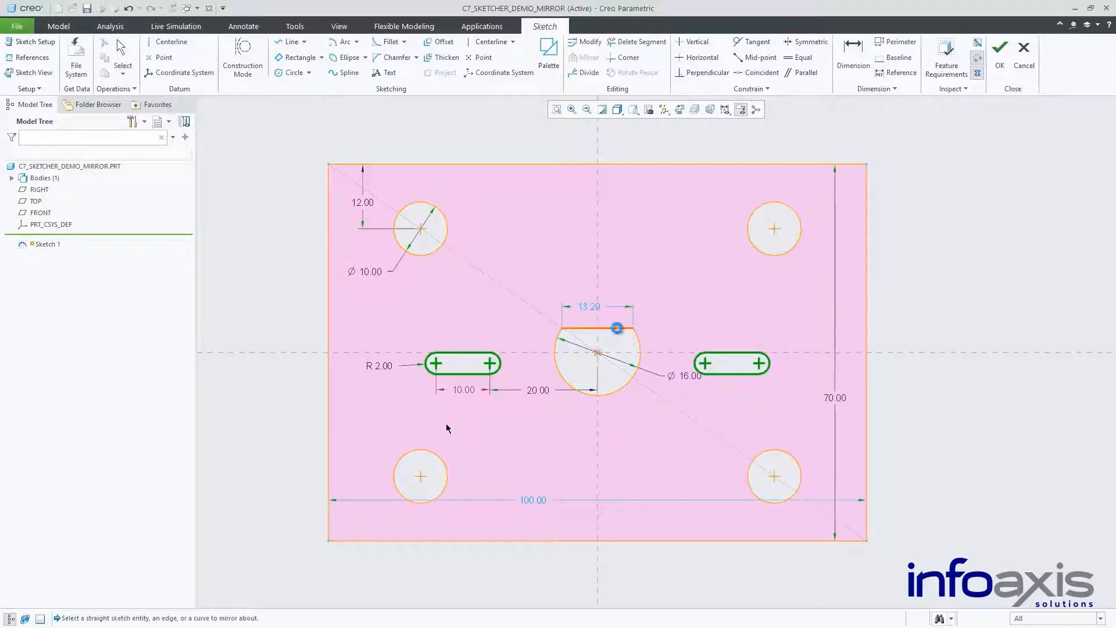
click(619, 329)
scroll(555, 297, up, 2)
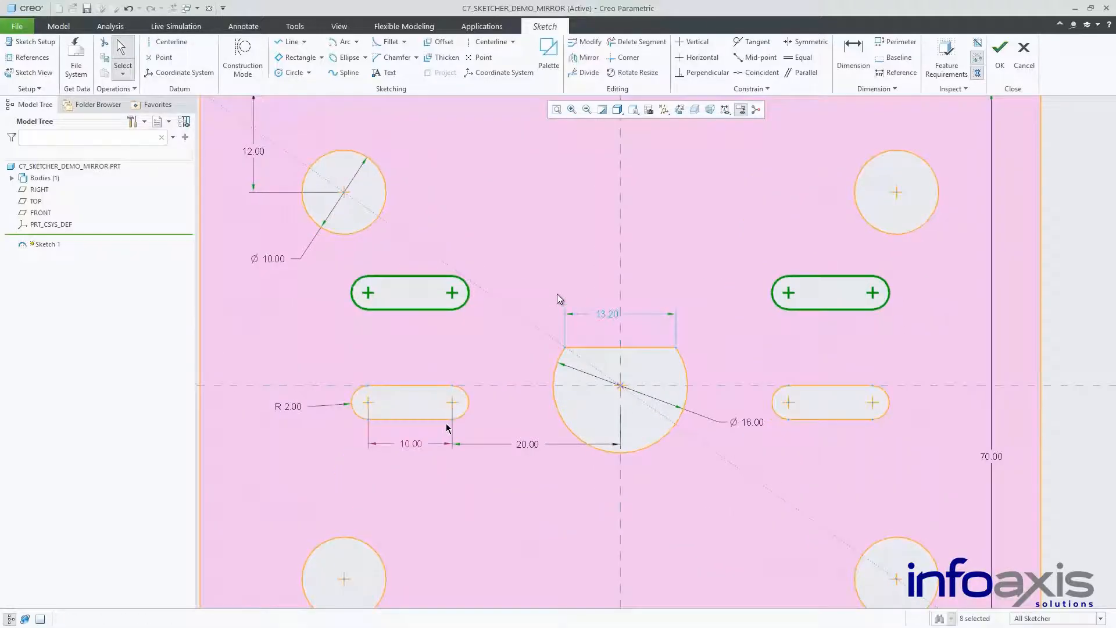
click(516, 337)
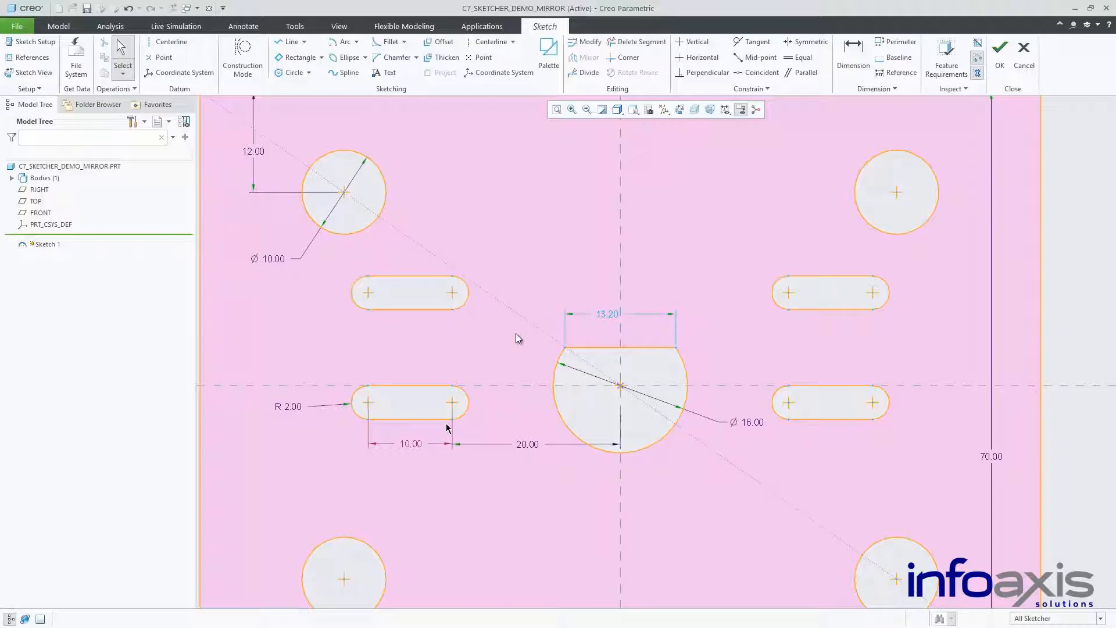
- Try repositioning the upper-left slot and the cutout's straight edge, and undo those moves together with the slot mirroring
mouse_move(453, 293)
mouse_down()
mouse_move(457, 339)
mouse_move(439, 294)
mouse_move(448, 324)
mouse_move(449, 305)
mouse_up()
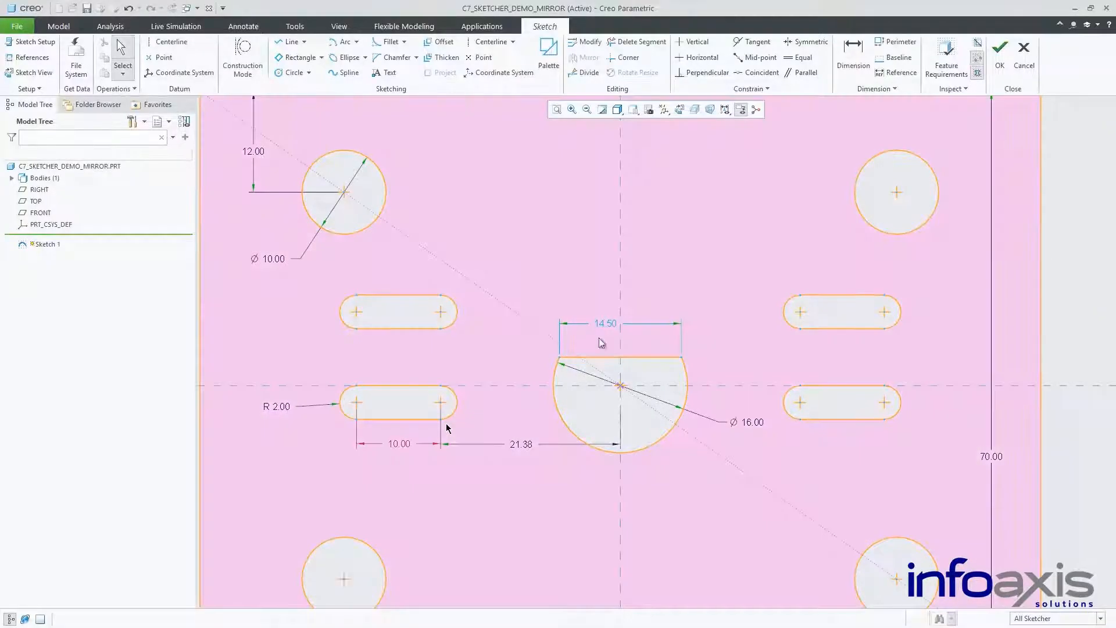
click(609, 357)
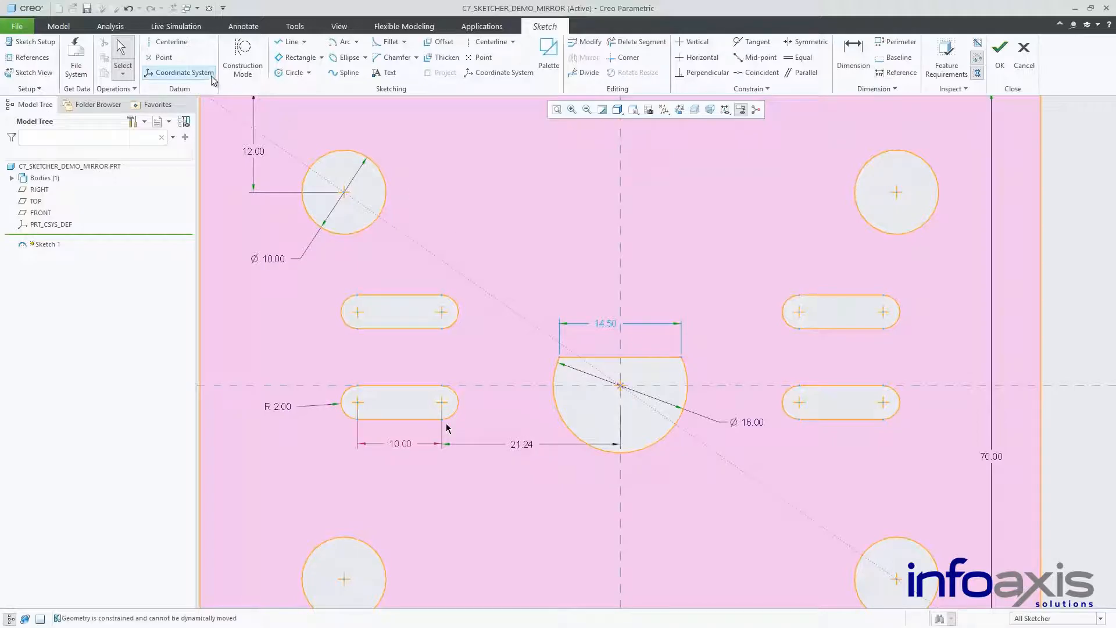
click(127, 10)
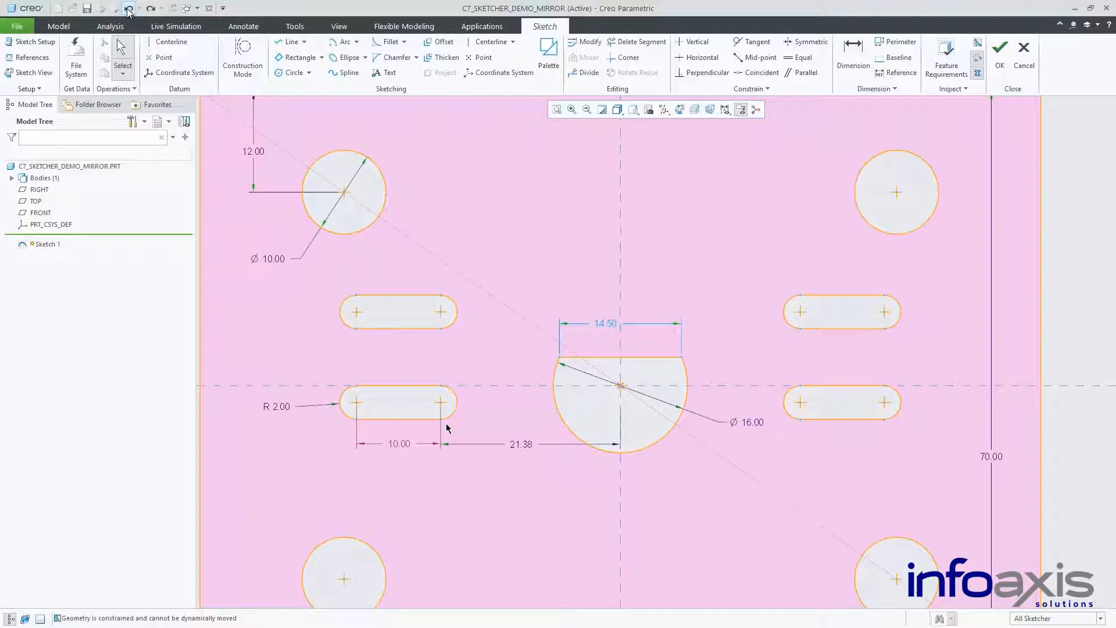
click(129, 10)
click(129, 10)
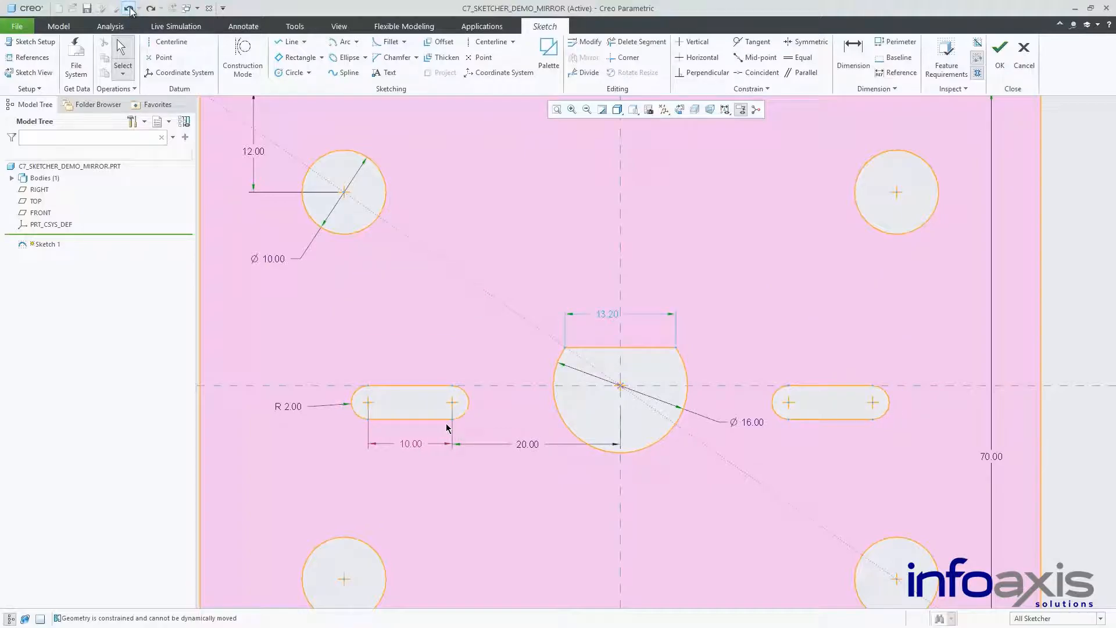
- Accept the sketch and go through the Sketcher settings in the program options
click(997, 58)
click(17, 26)
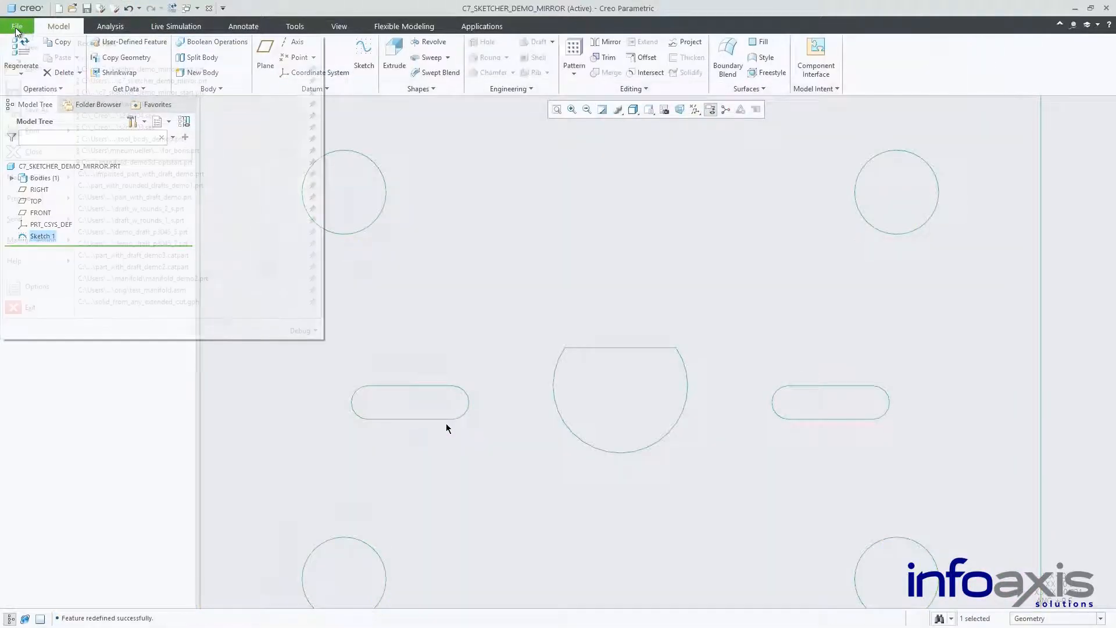
click(23, 285)
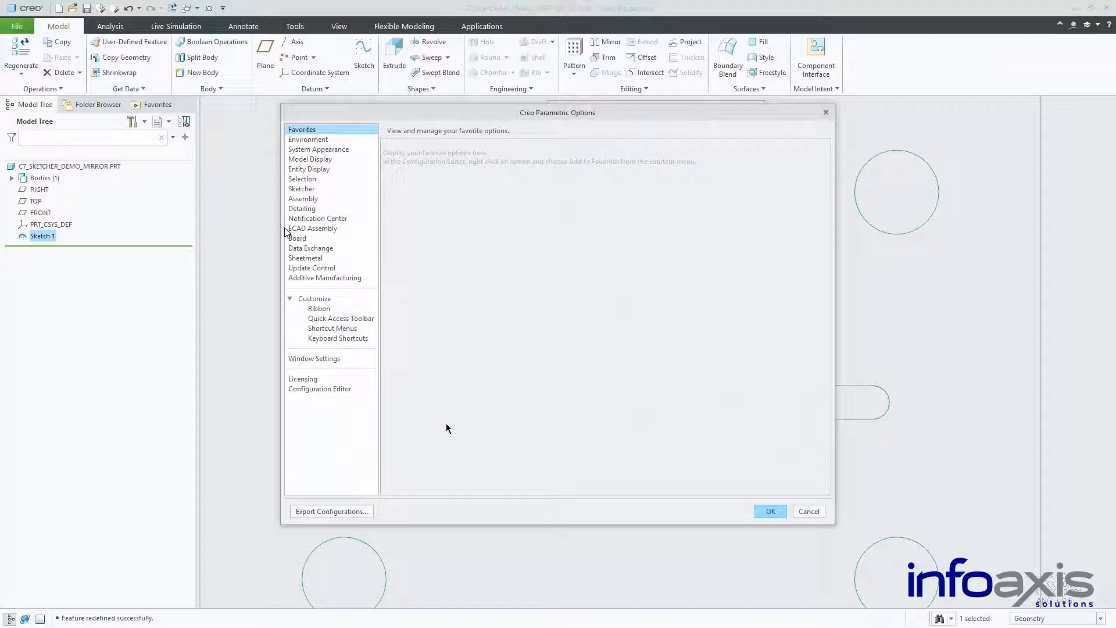
click(302, 190)
scroll(465, 308, down, 5)
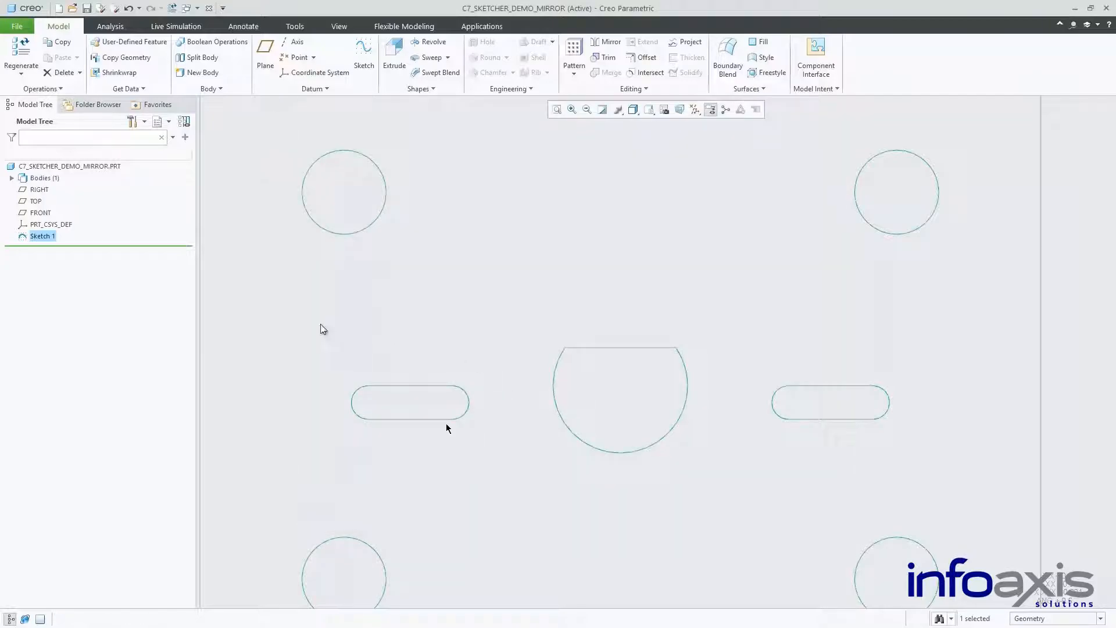
- Reopen Sketch 1 for editing and mirror both slots about the straight top edge of the central cutout
right_click(51, 239)
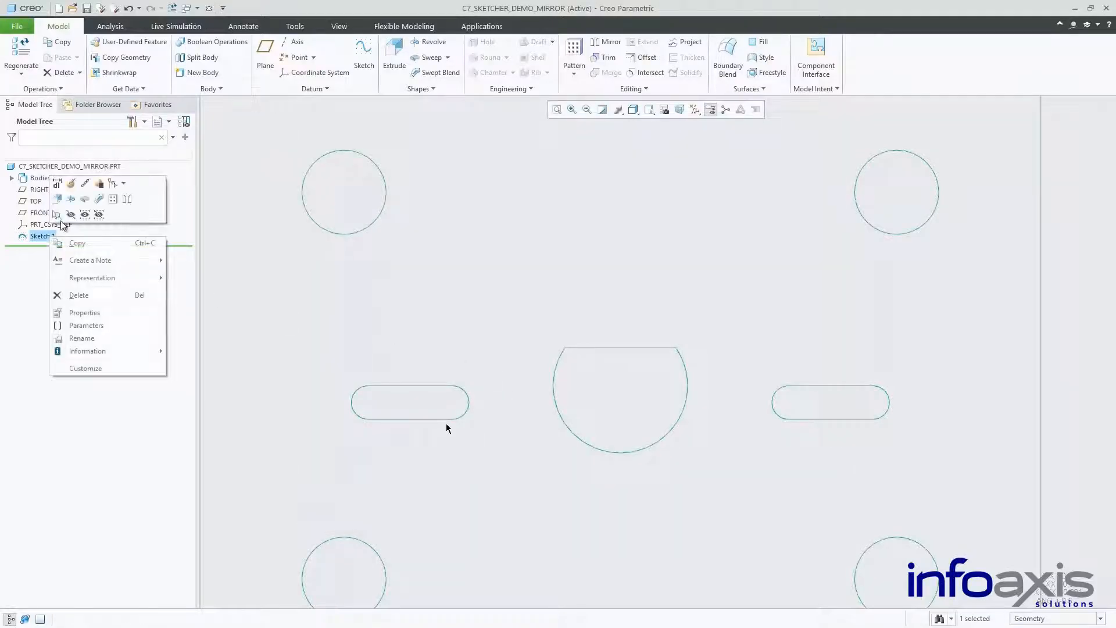
click(71, 190)
drag(337, 335, 499, 439)
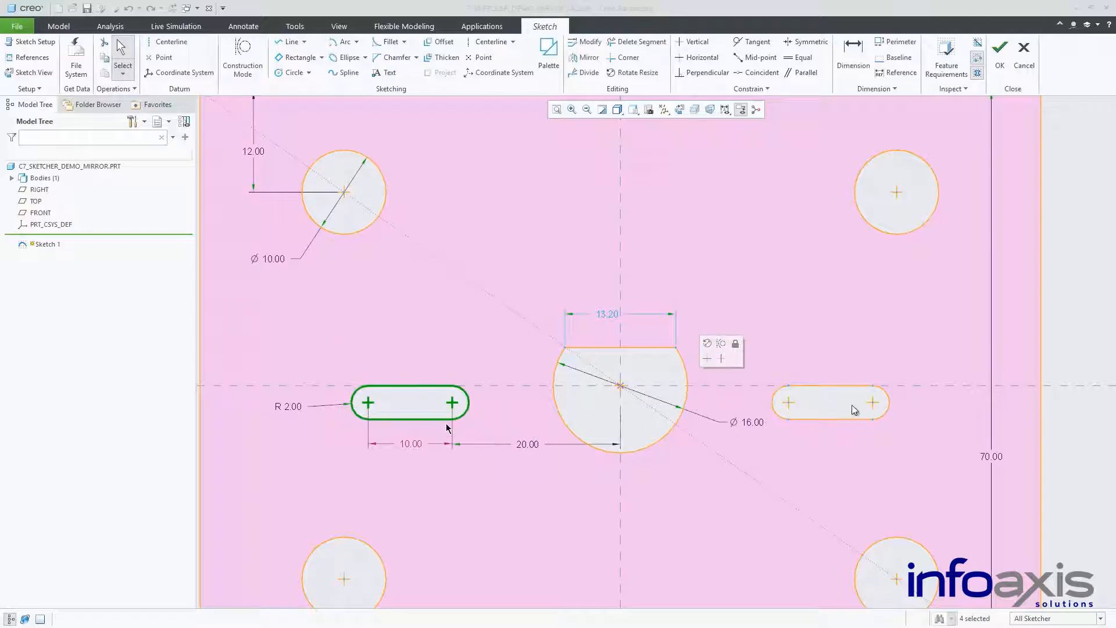
ctrl+drag(766, 368, 932, 437)
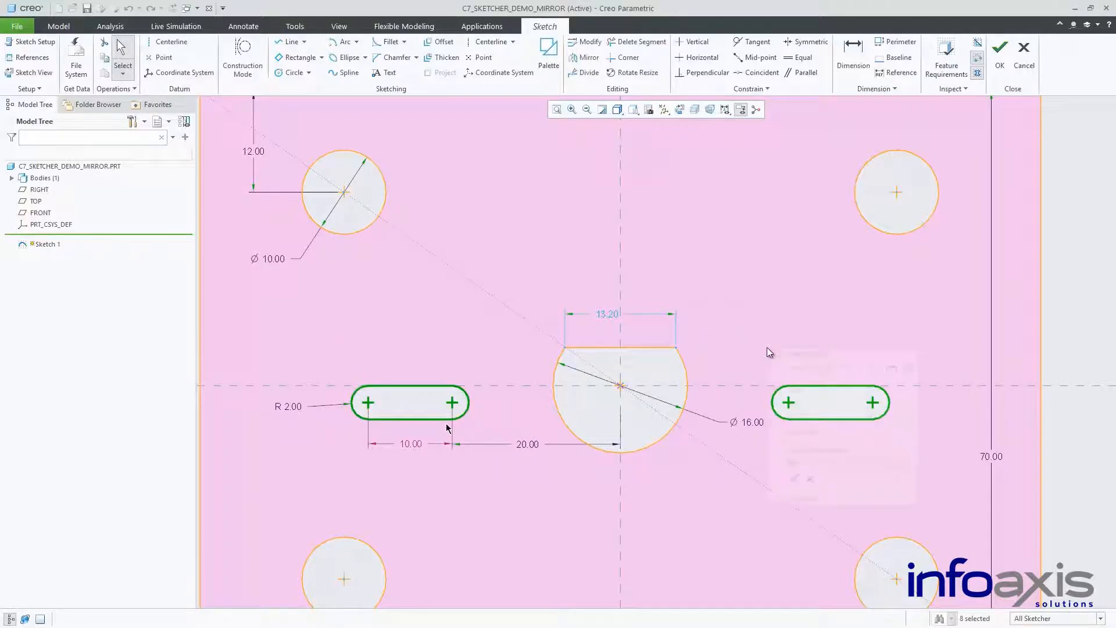
right_click(766, 347)
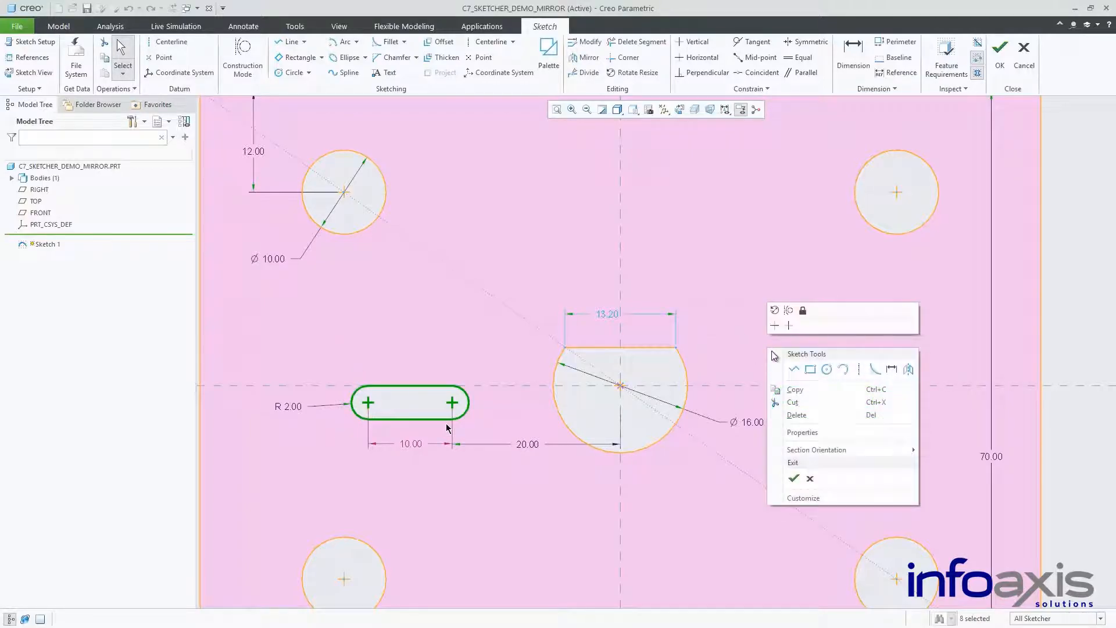
click(907, 368)
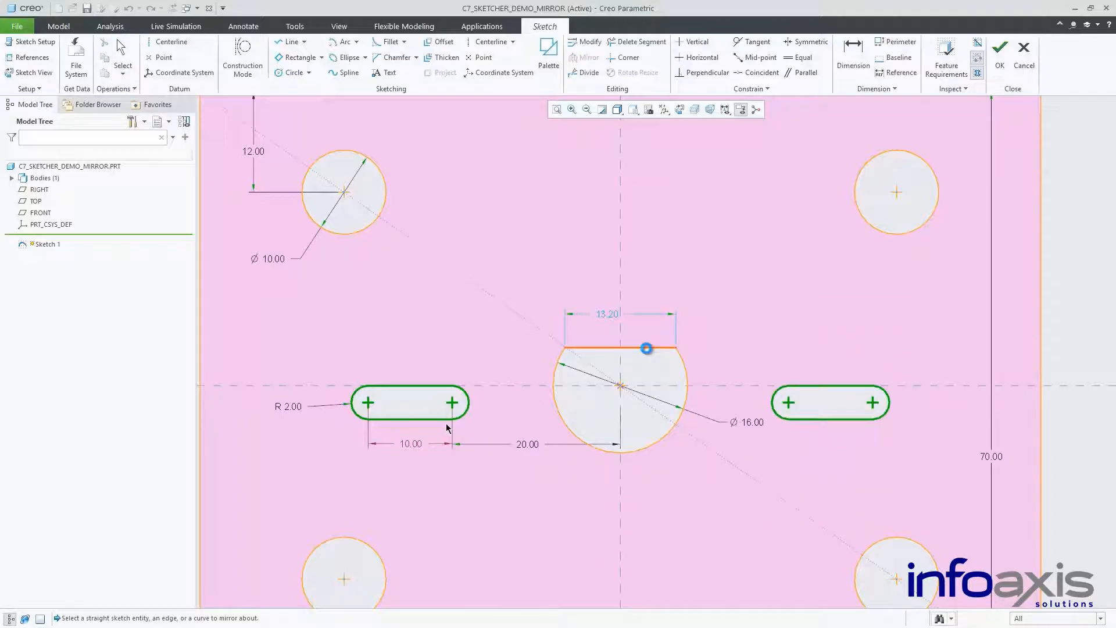
click(648, 349)
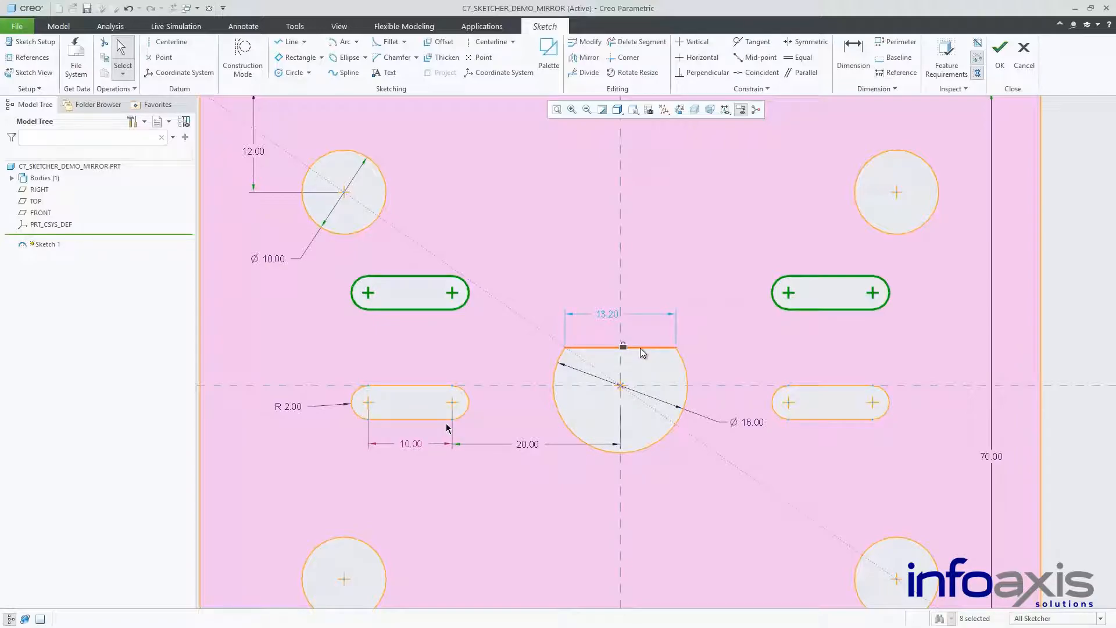
click(488, 326)
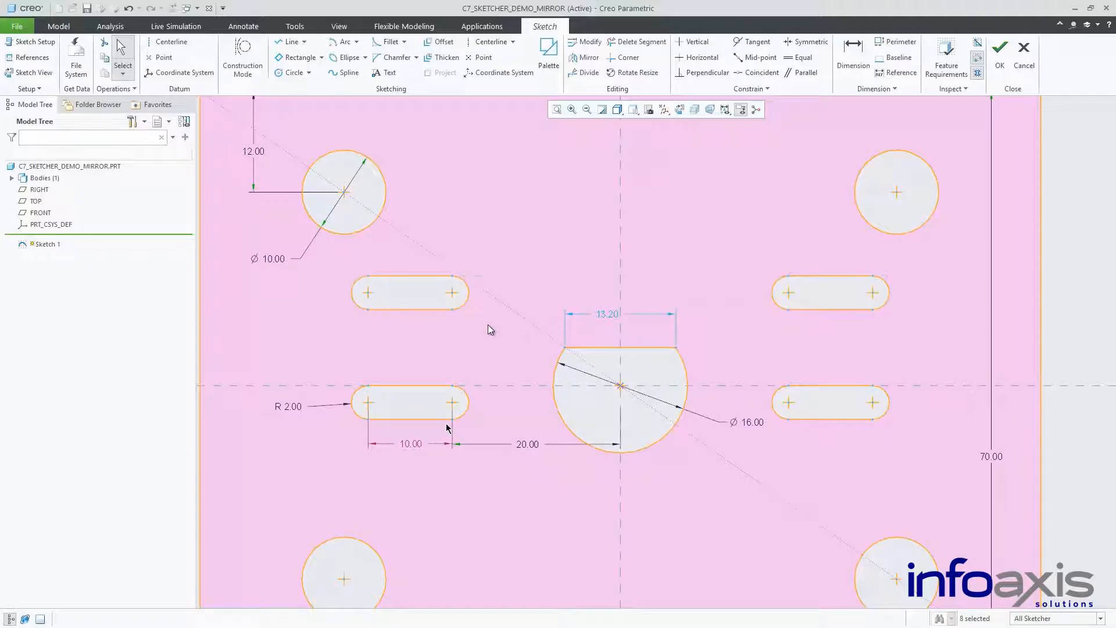
- Try repositioning the mirrored slots and their originals freehand, moving them to about 21.43 from the vertical reference, and accept the sketch
mouse_move(452, 292)
mouse_down()
mouse_move(426, 304)
mouse_move(450, 303)
mouse_up()
drag(366, 297, 368, 293)
scroll(334, 405, down, 1)
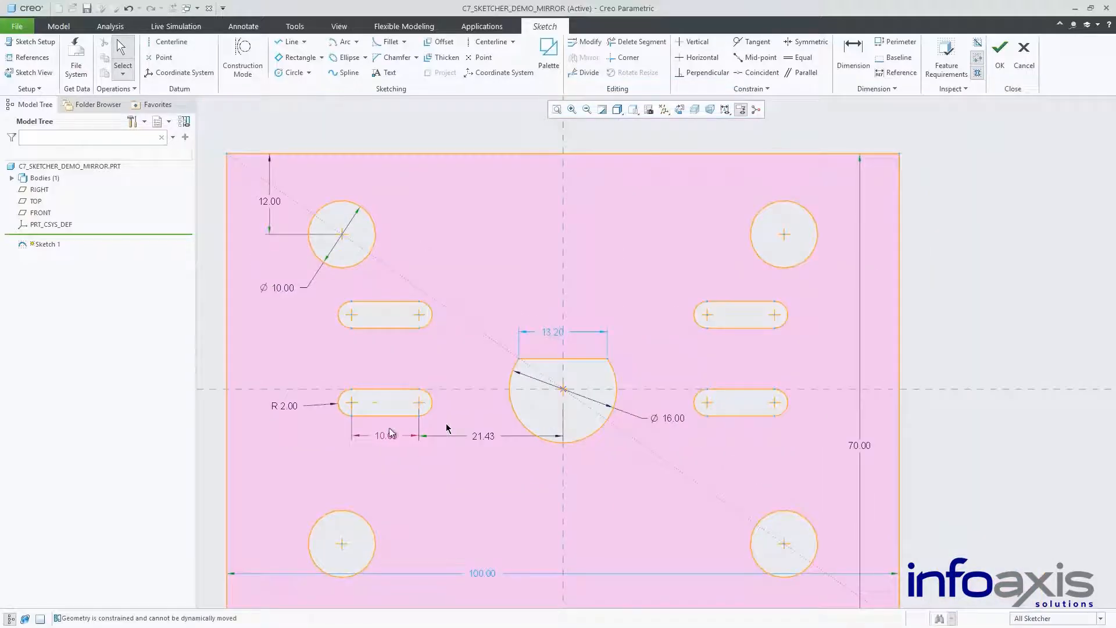
mouse_move(390, 416)
mouse_down()
mouse_move(386, 455)
mouse_move(385, 402)
mouse_move(388, 421)
mouse_up()
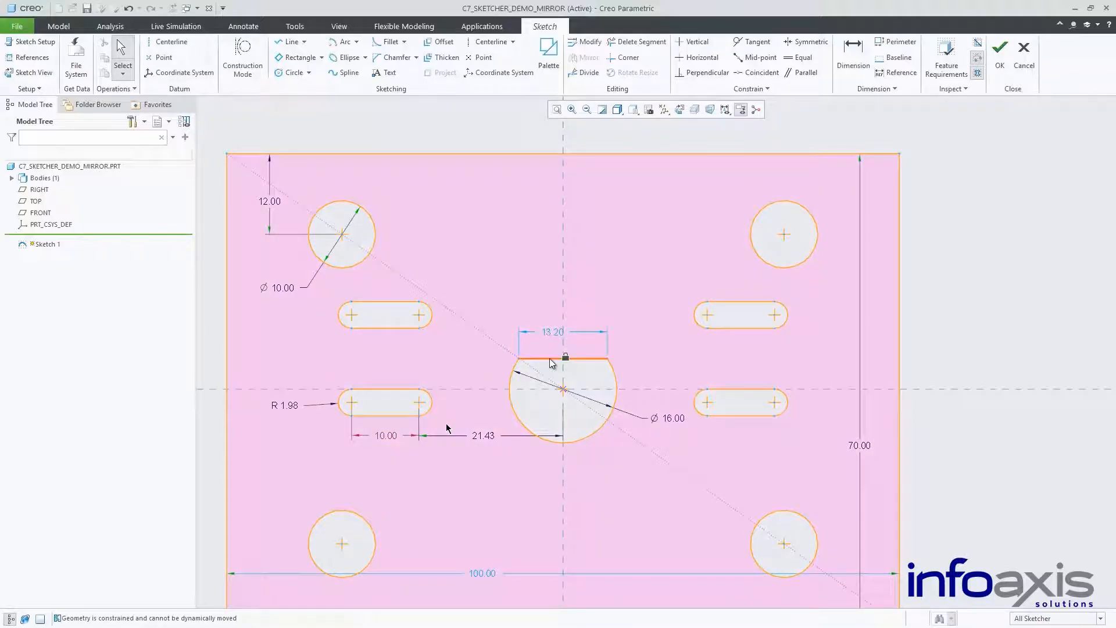
click(1000, 55)
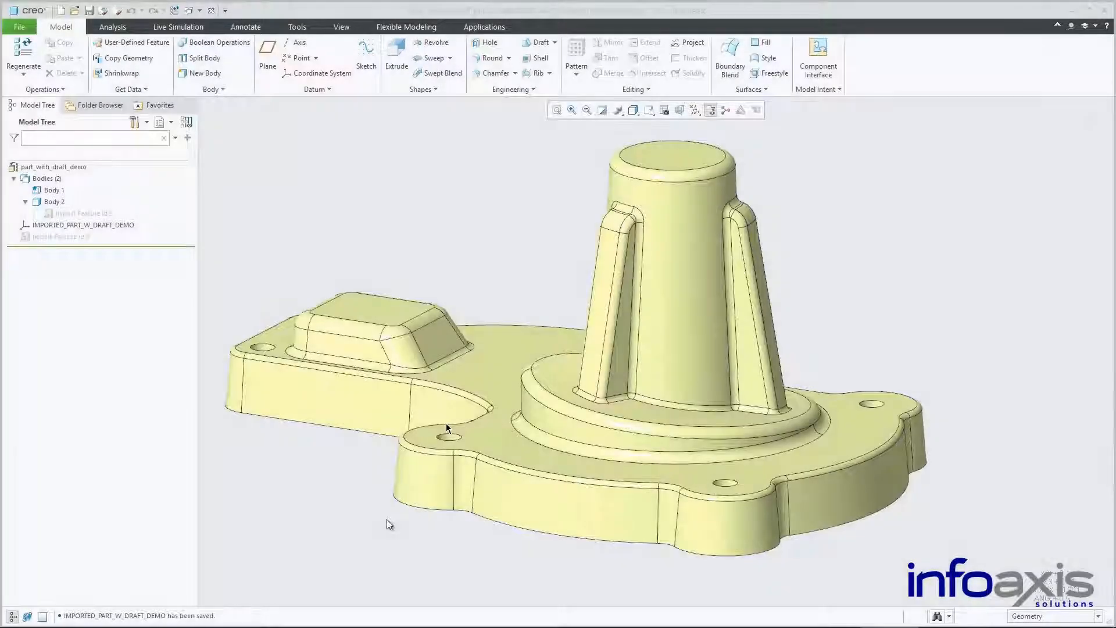
- Draft the outer side walls of the base plate by 10 degrees, hinged on the plate's top face
click(526, 504)
click(620, 452)
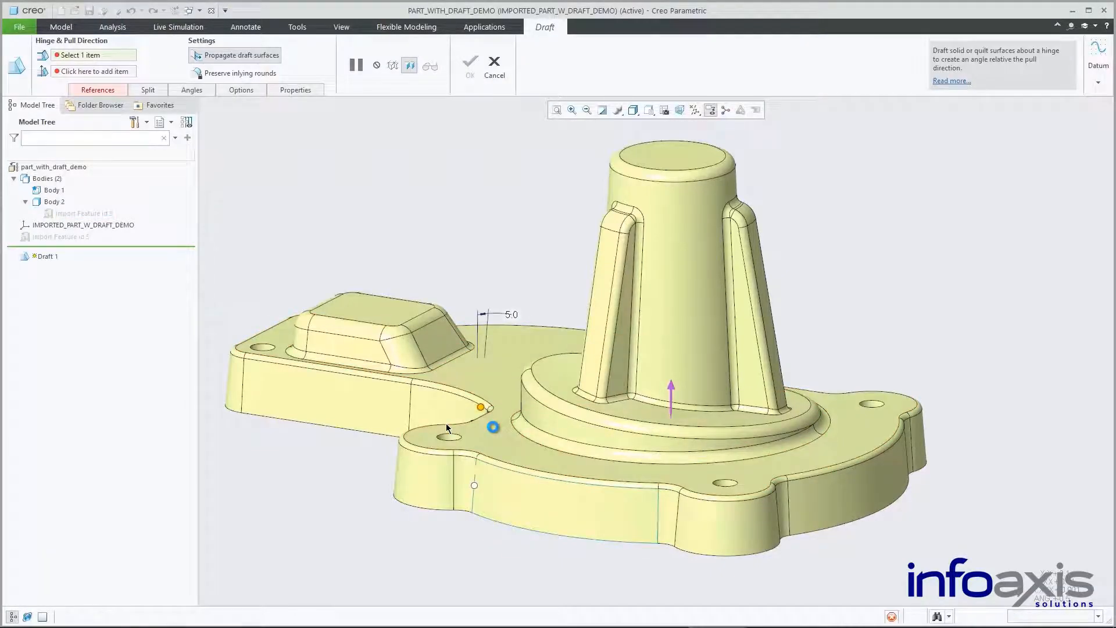
click(493, 427)
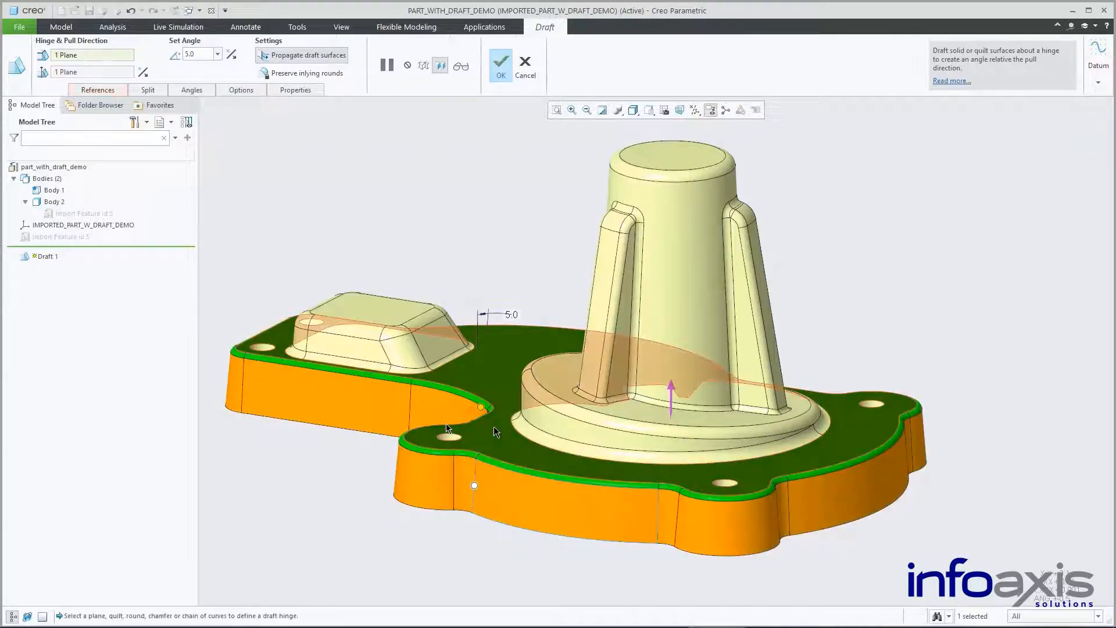
double_click(512, 315)
text(10)
key(Return)
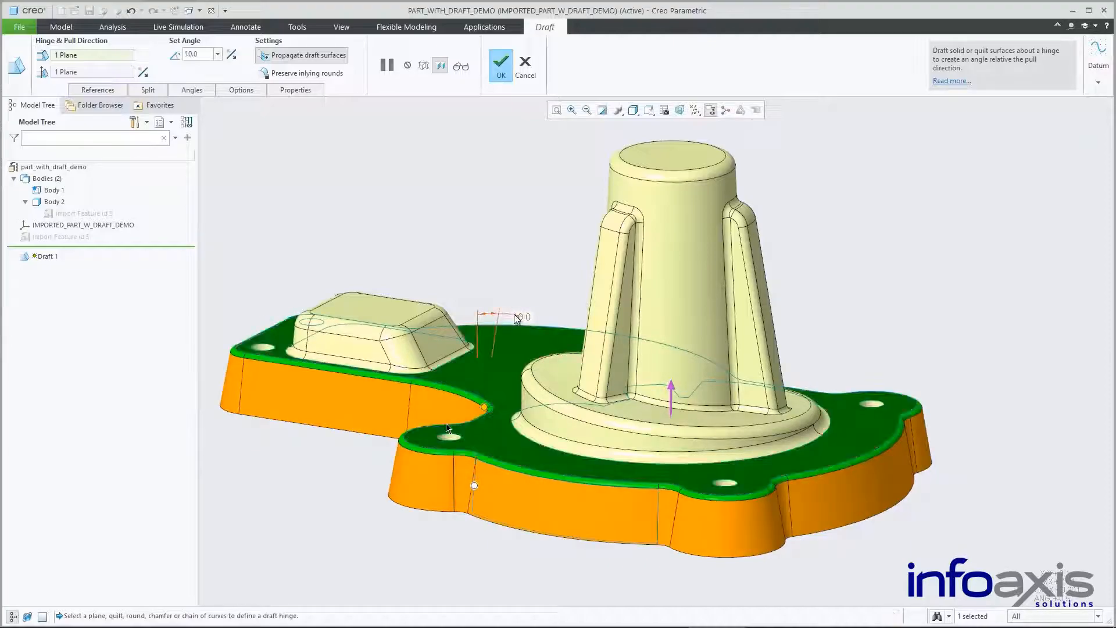
click(500, 66)
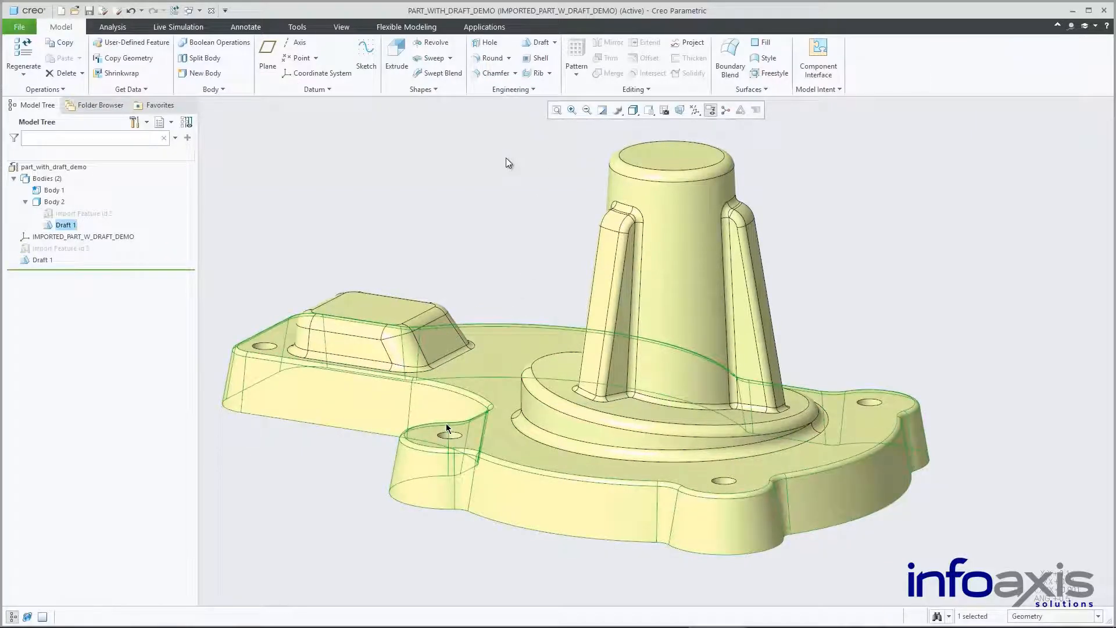
- Draft the tall boss's outer surface using the base plate's top face as hinge, entering a new draft angle
click(684, 281)
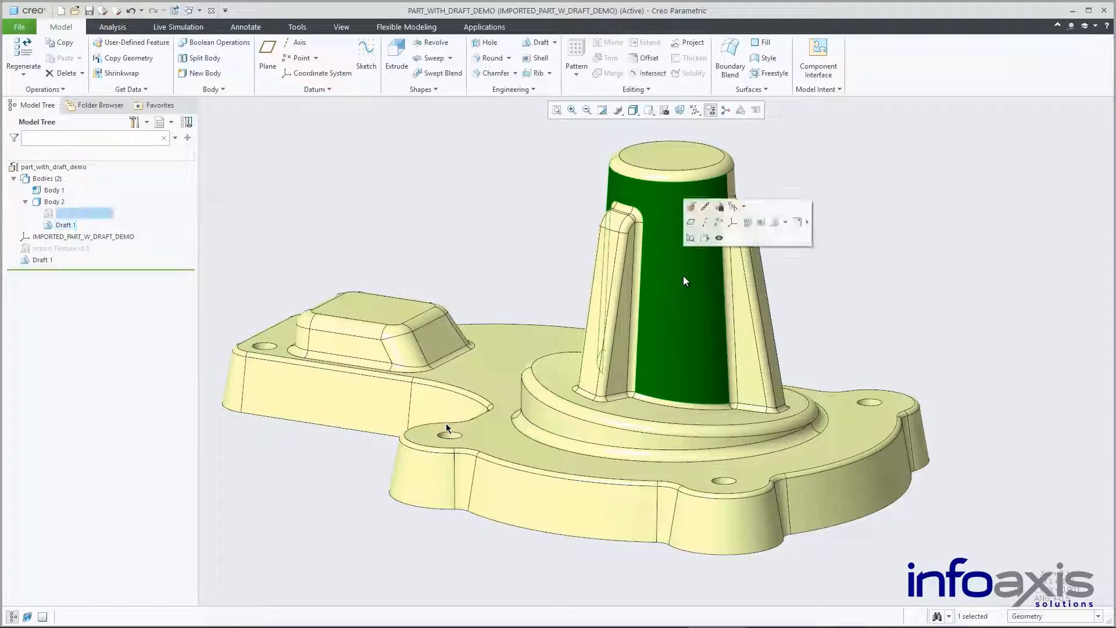
click(775, 223)
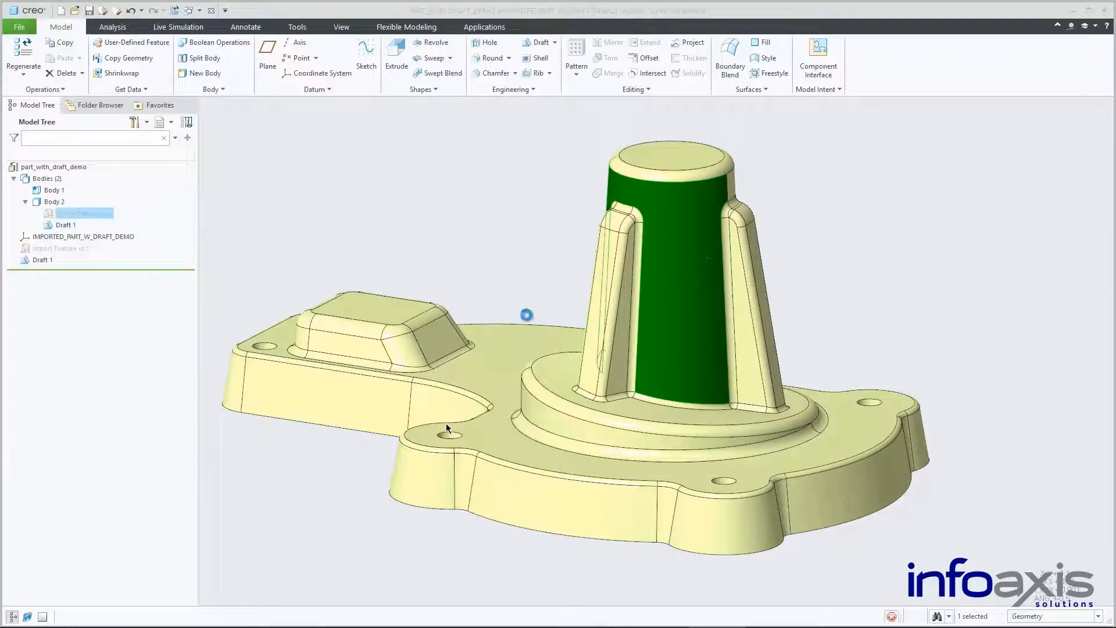
click(507, 353)
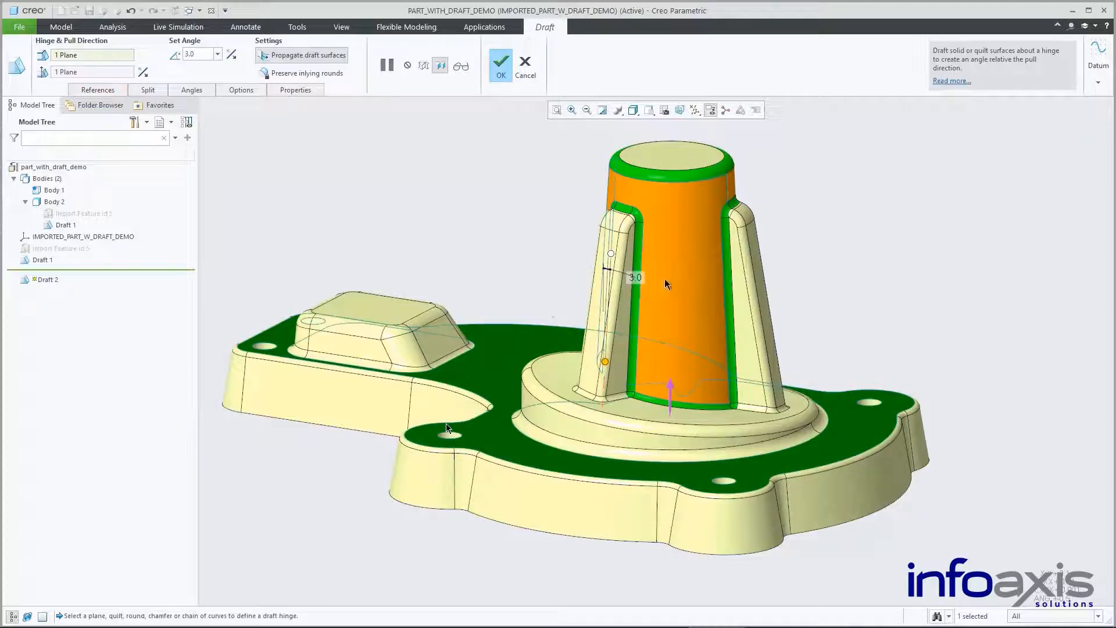
double_click(634, 277)
key(Return)
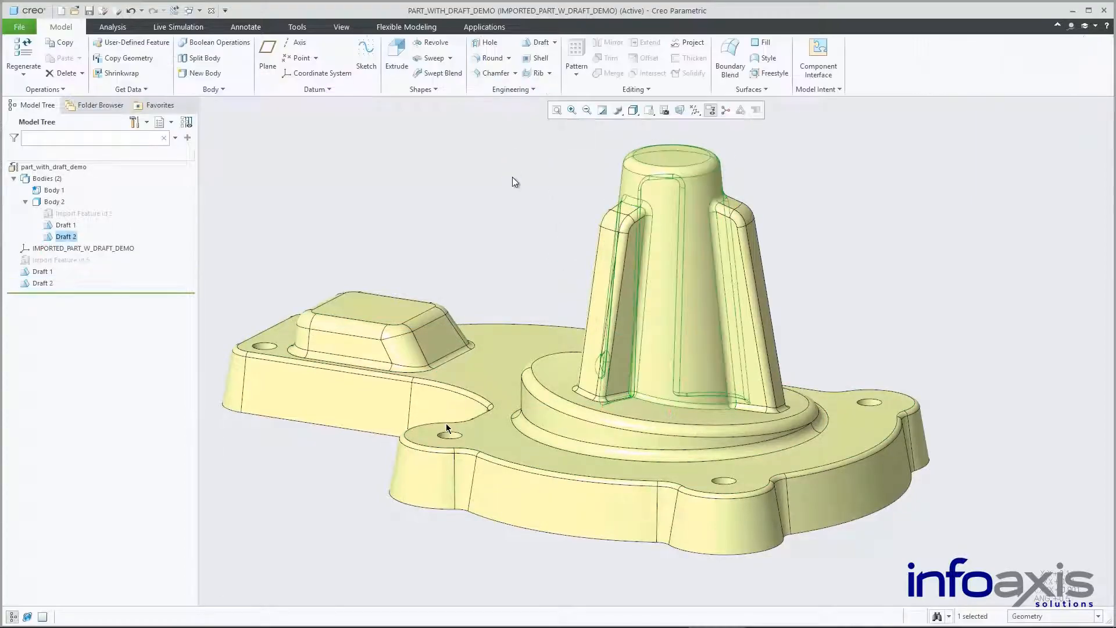
- Start a draft on the front side of the raised rectangular pad, hinged on the base plate's top face
click(336, 351)
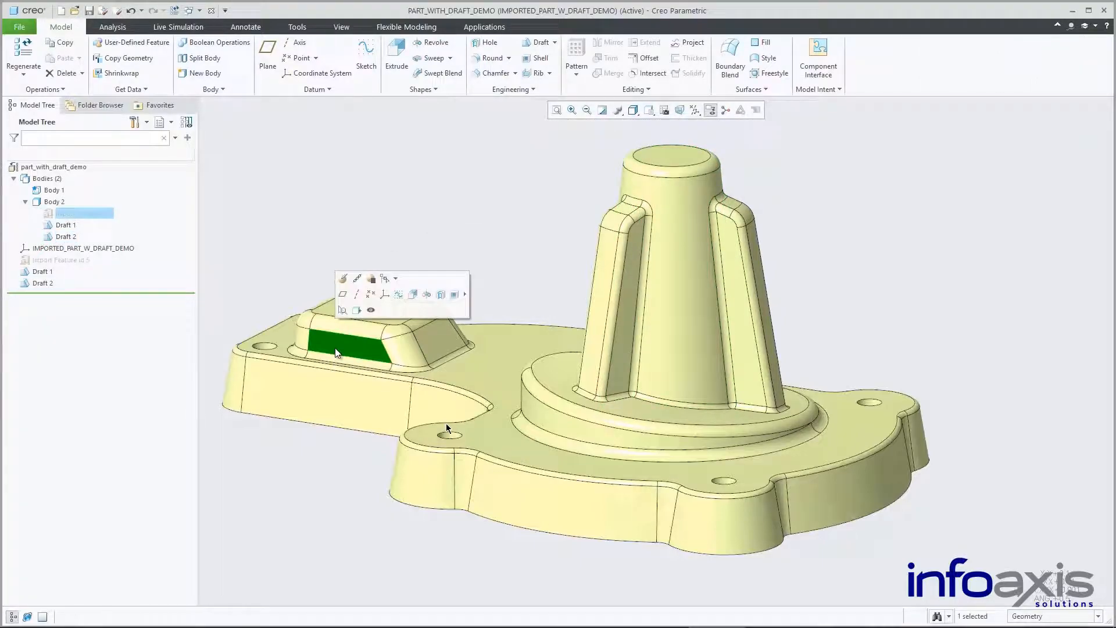
click(534, 45)
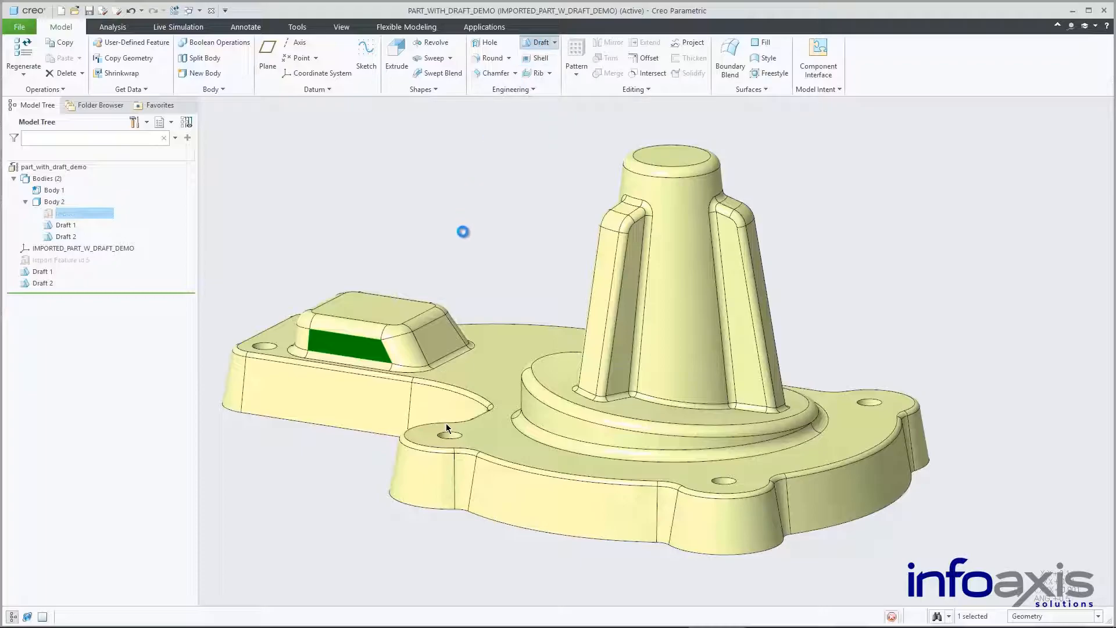
click(474, 370)
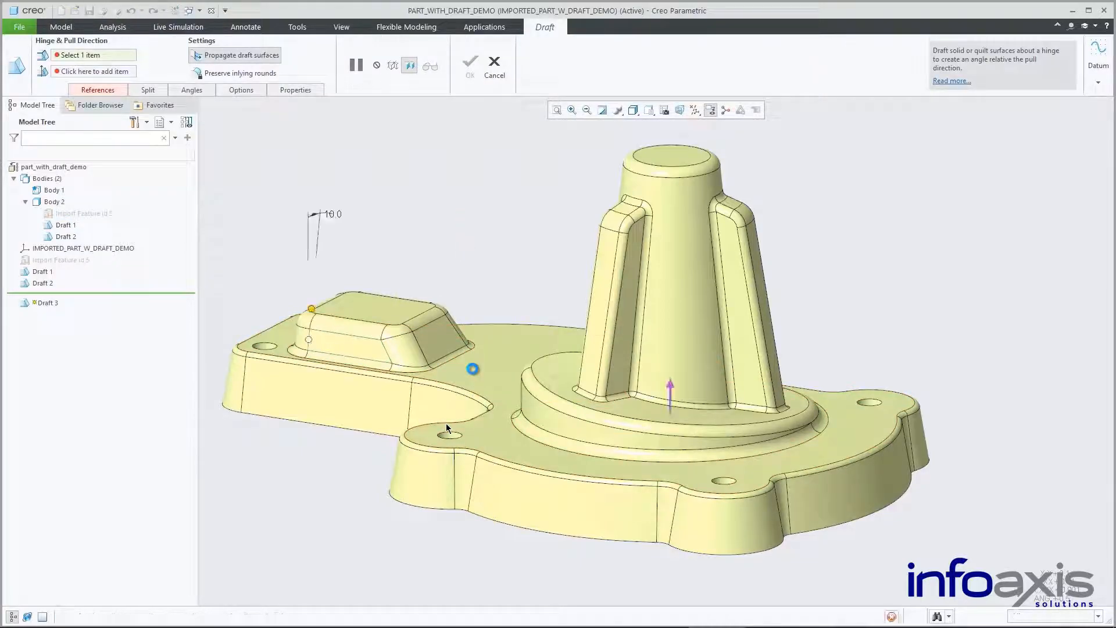
- Add the raised pad's other side faces to the draft surfaces
right_click(392, 209)
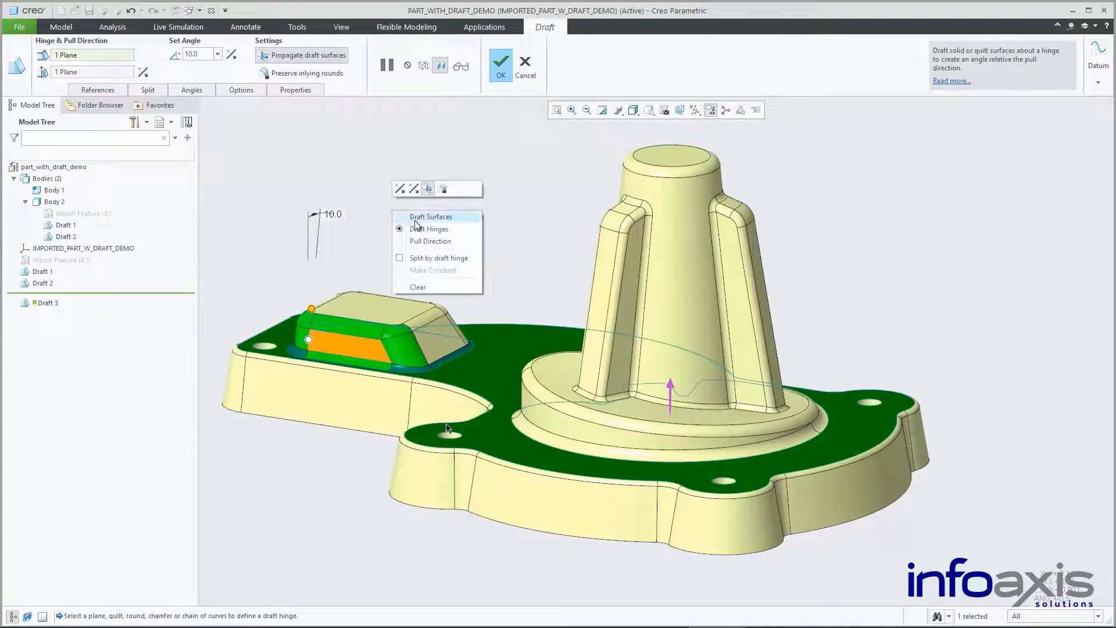
click(415, 217)
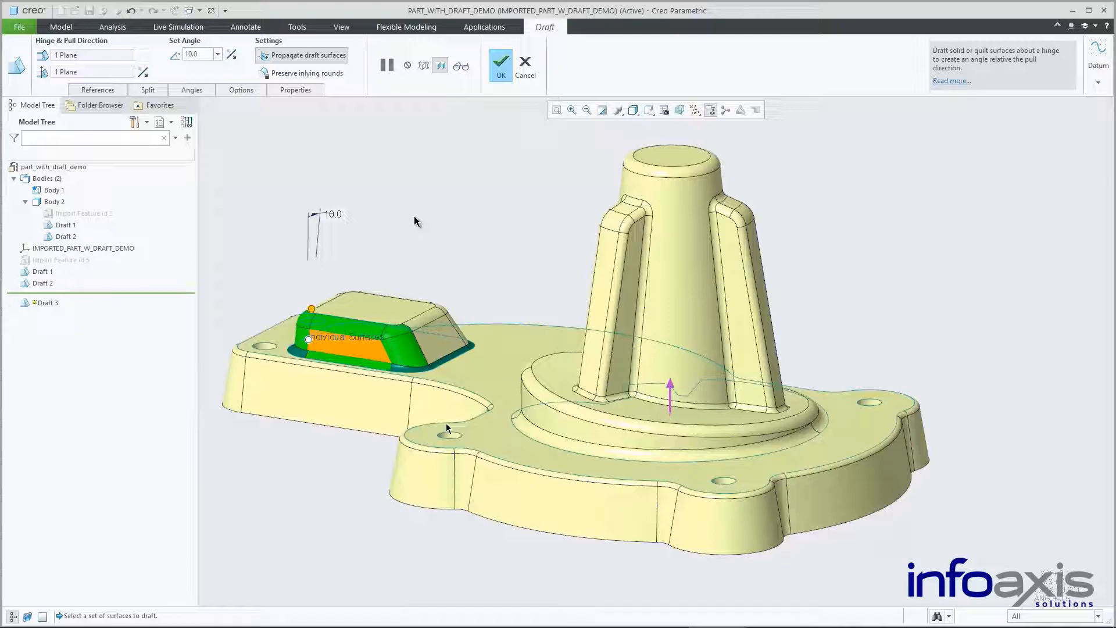
middle_drag(414, 221, 476, 335)
click(520, 403)
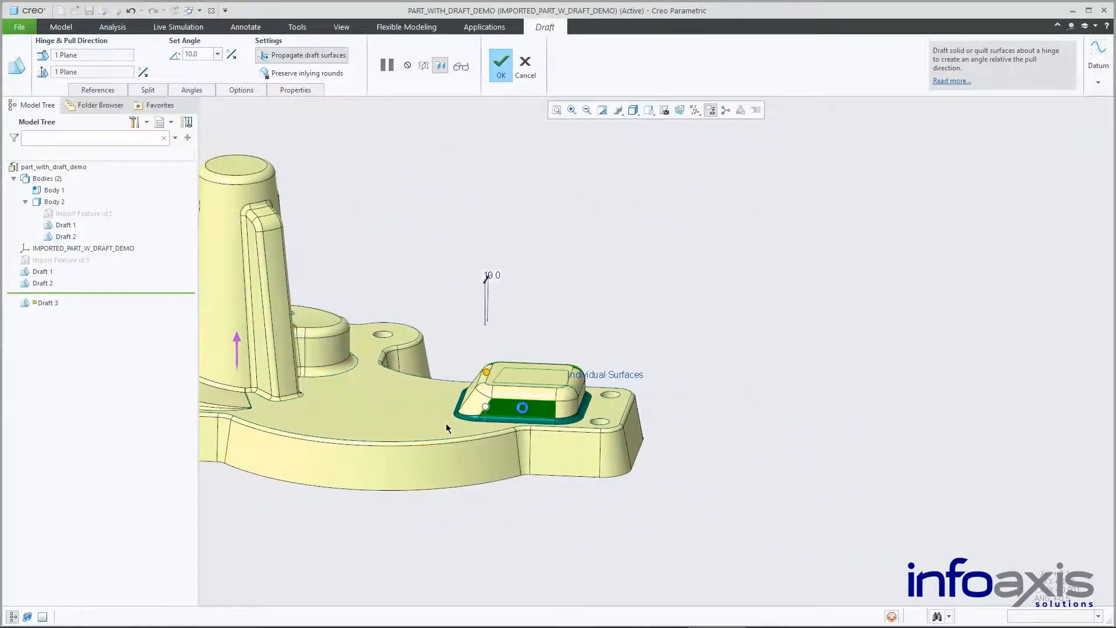
middle_drag(592, 264, 545, 254)
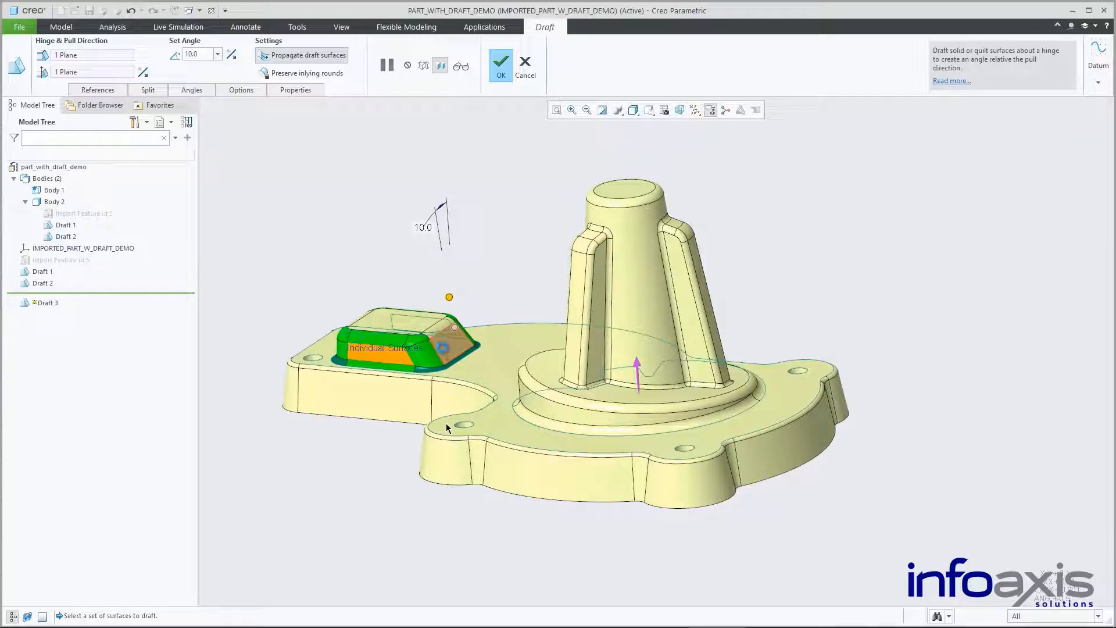
ctrl+click(459, 343)
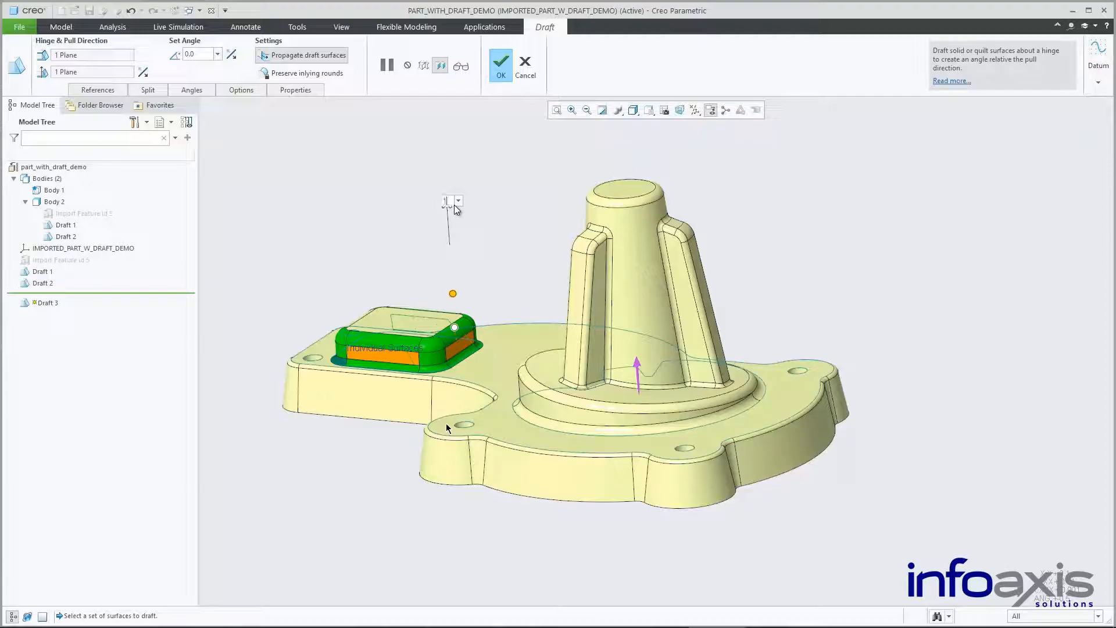
- Set the raised pad's draft angle to 15 degrees and complete the draft
key(Return)
right_click(444, 195)
click(459, 163)
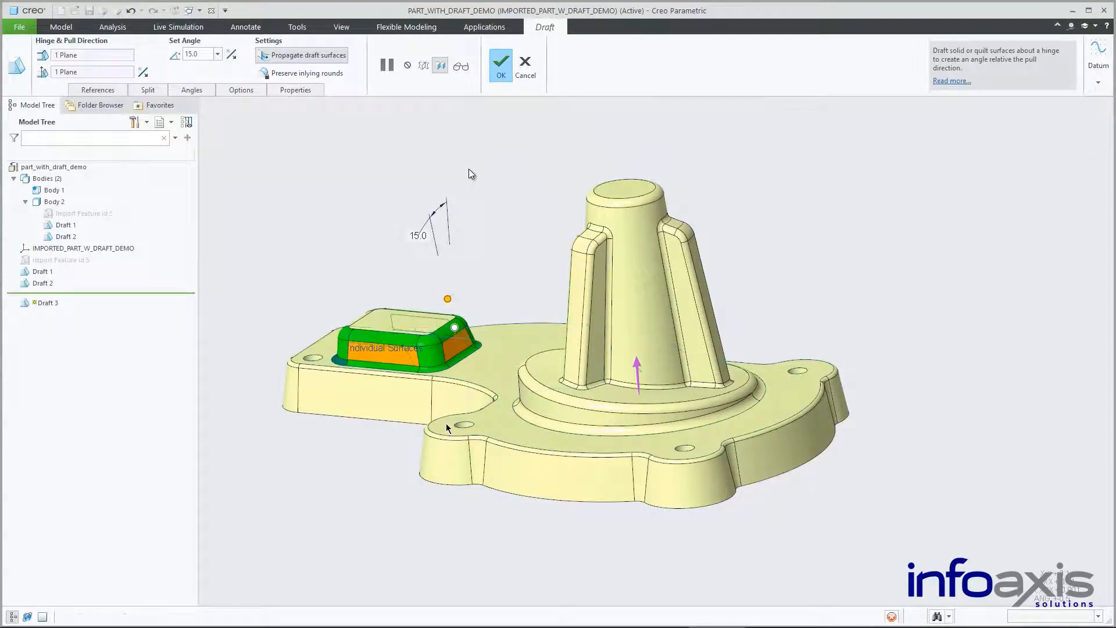
middle_click(470, 170)
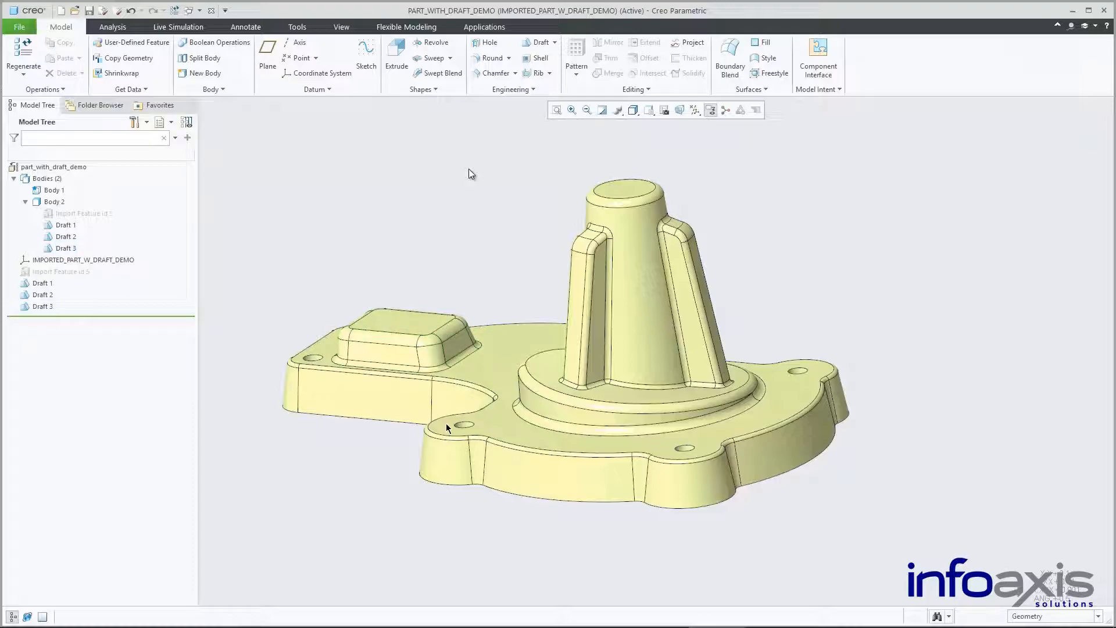
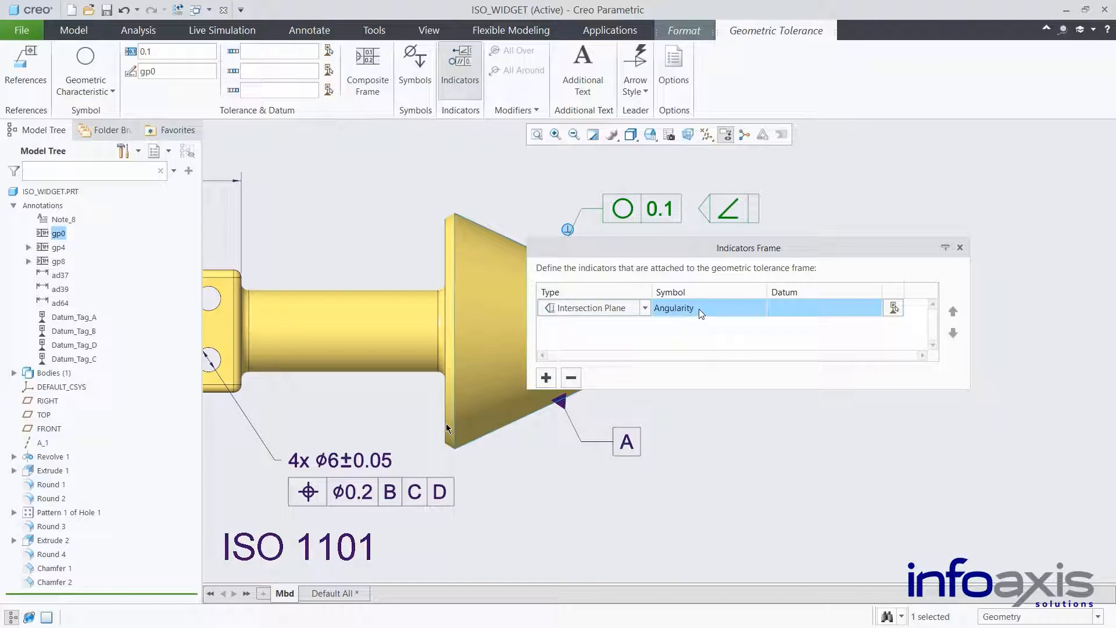
- Set the geometric tolerance's indicator type to Collection Plane with the Symmetry symbol
click(697, 317)
click(697, 317)
click(695, 324)
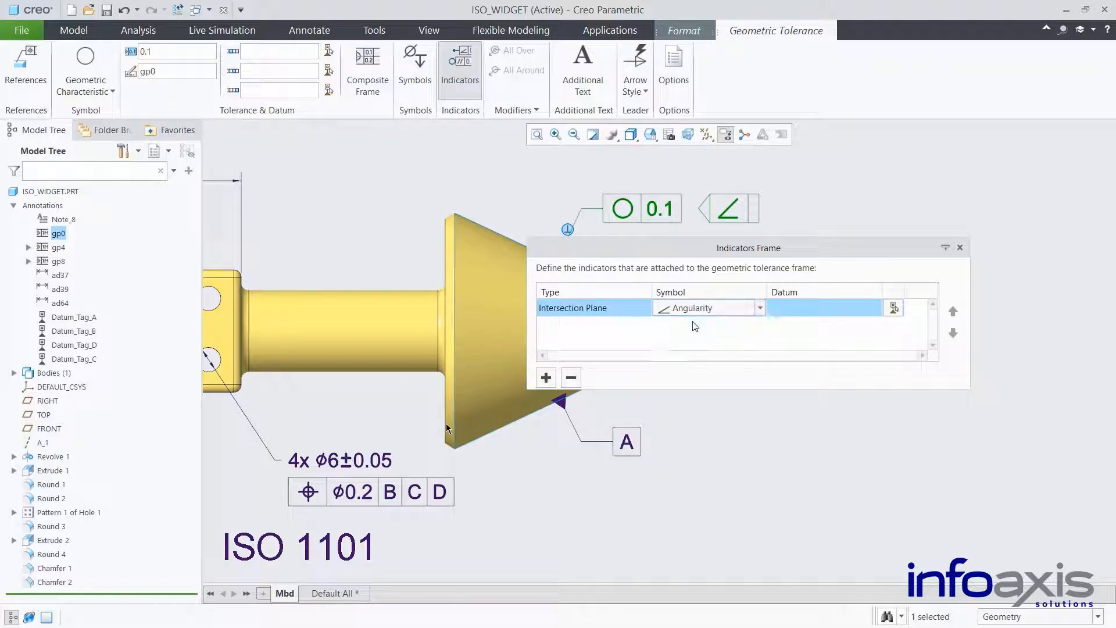
click(642, 308)
click(644, 308)
click(618, 336)
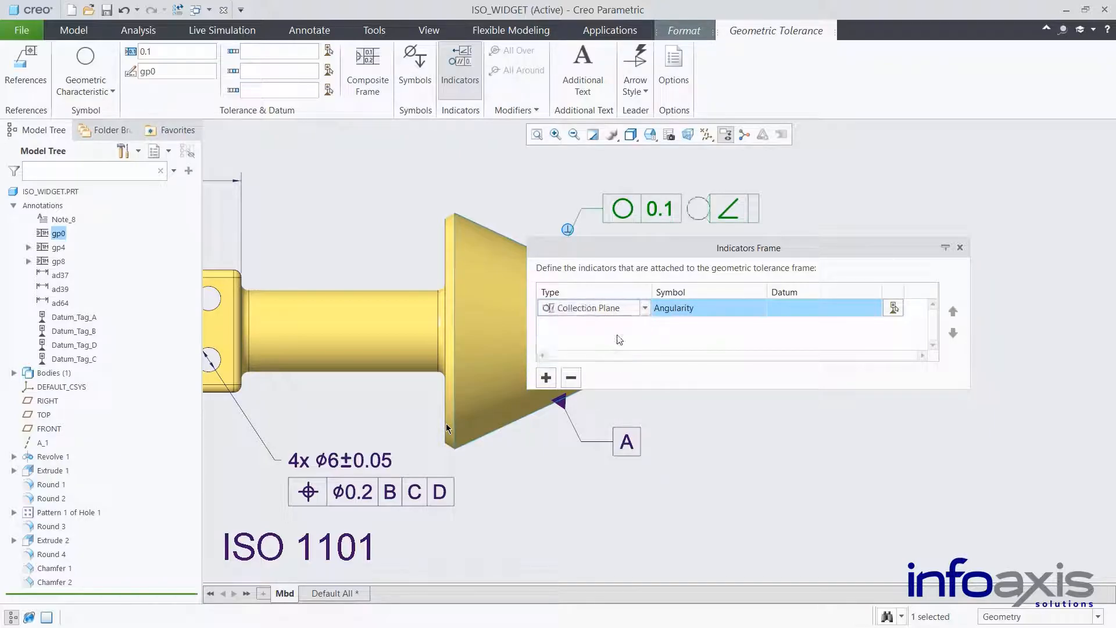
click(691, 308)
click(692, 308)
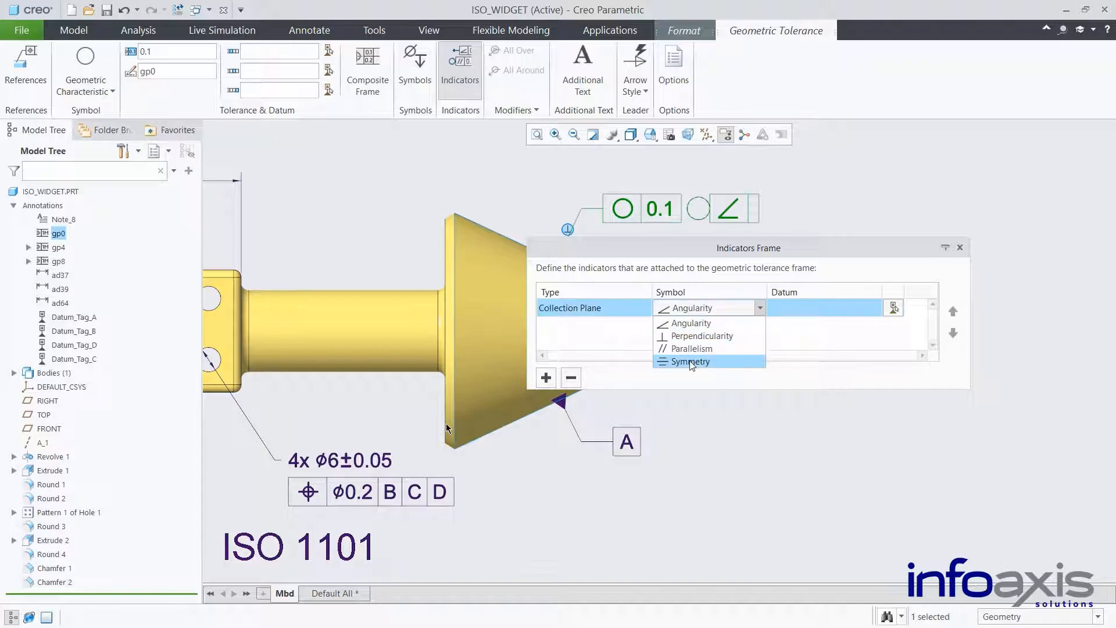
click(692, 361)
- Change the tolerance indicator to the Direction Feature type with the Runout symbol
click(645, 308)
click(646, 308)
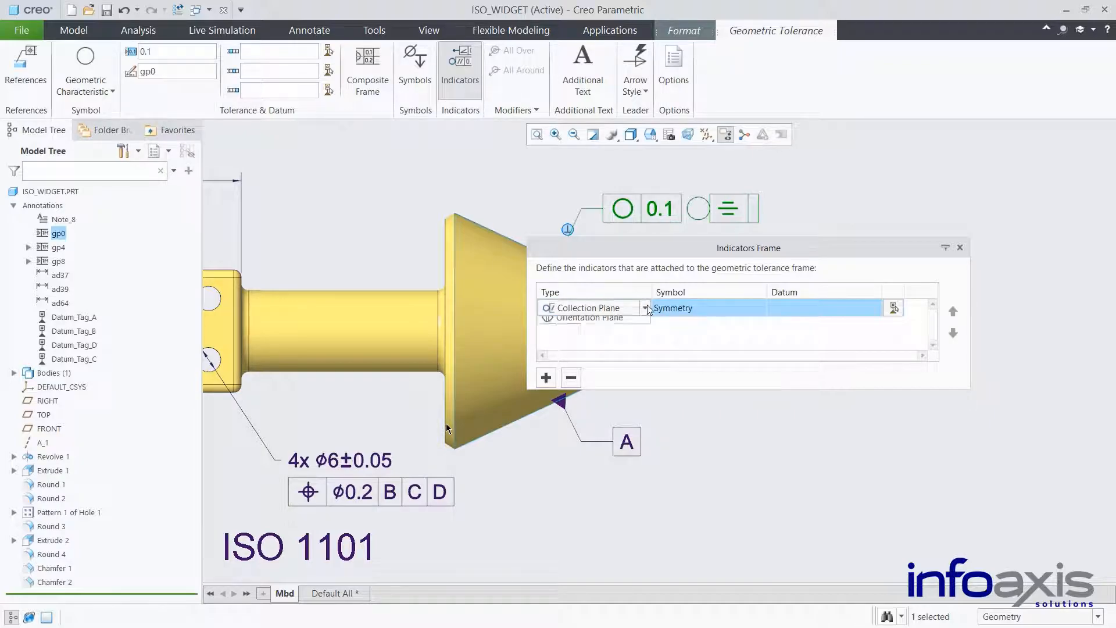
click(581, 359)
click(711, 309)
click(720, 308)
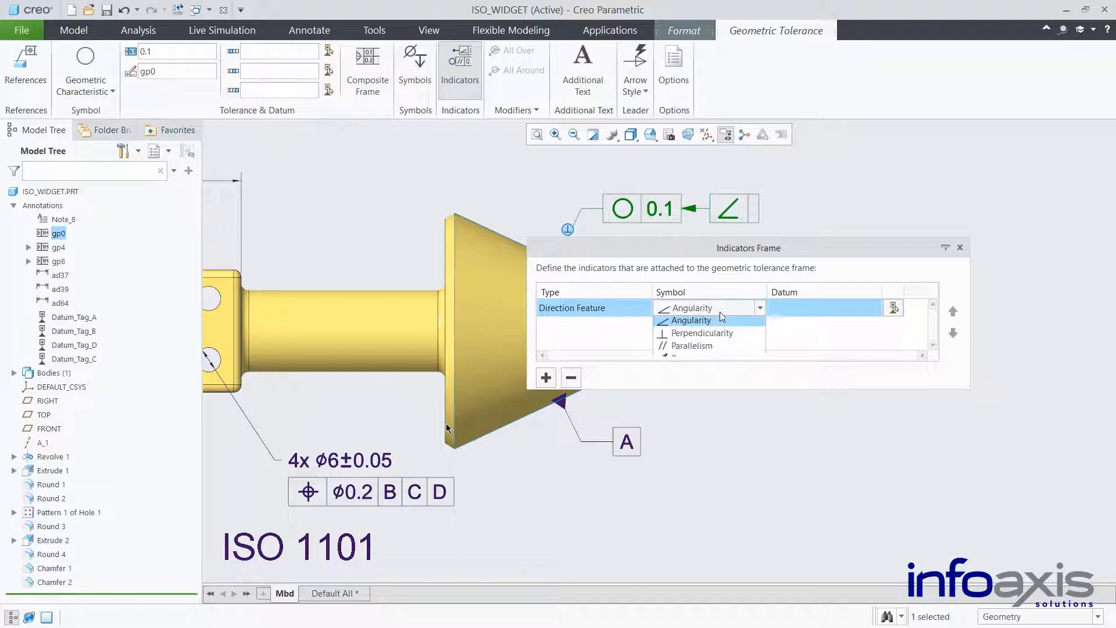
click(710, 358)
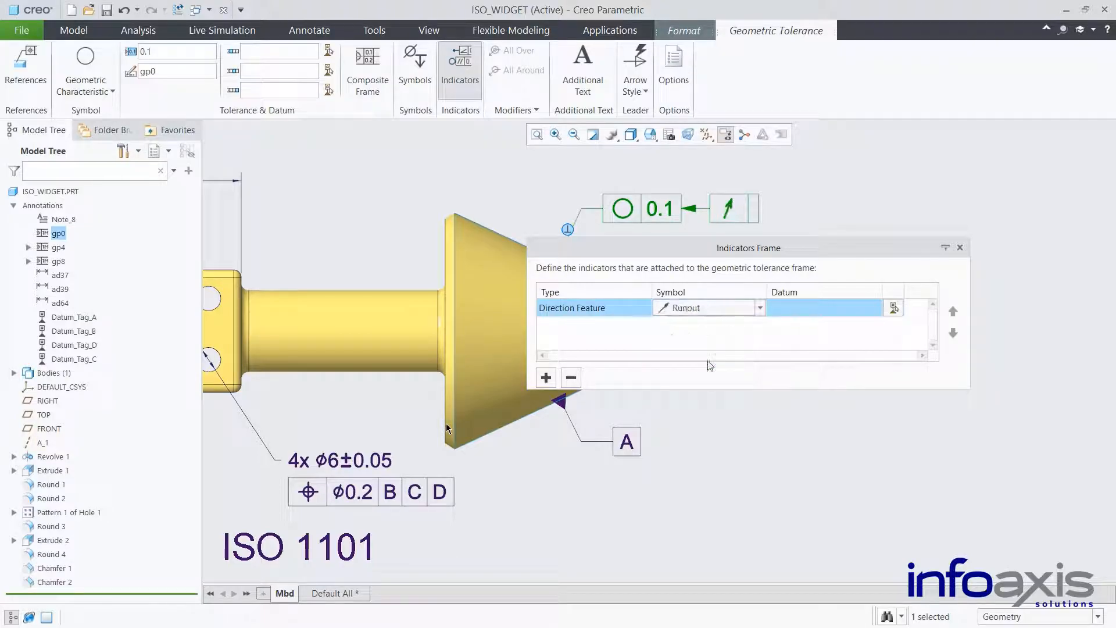
- Reference datum A in the Direction Feature indicator of the circularity tolerance and finish the indicator definition
click(893, 308)
click(626, 442)
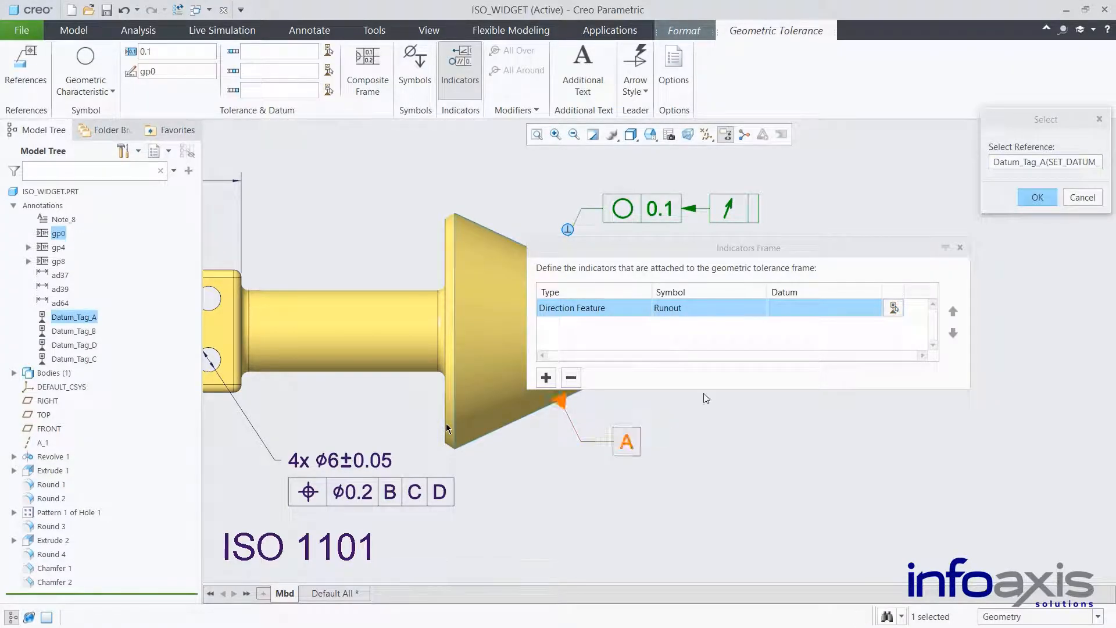
click(1038, 198)
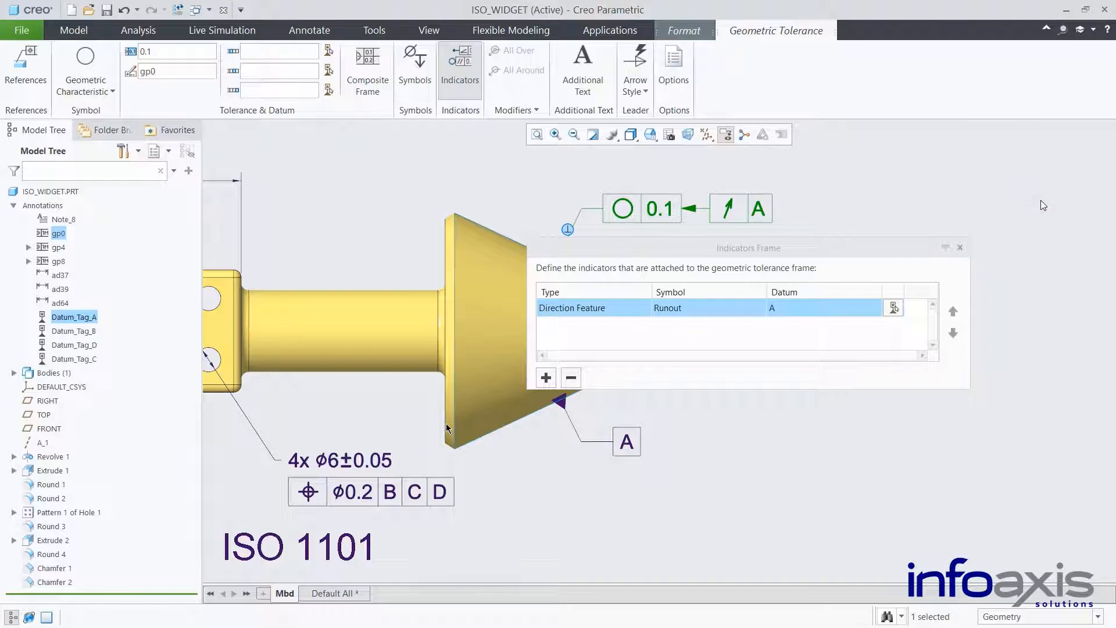
click(959, 249)
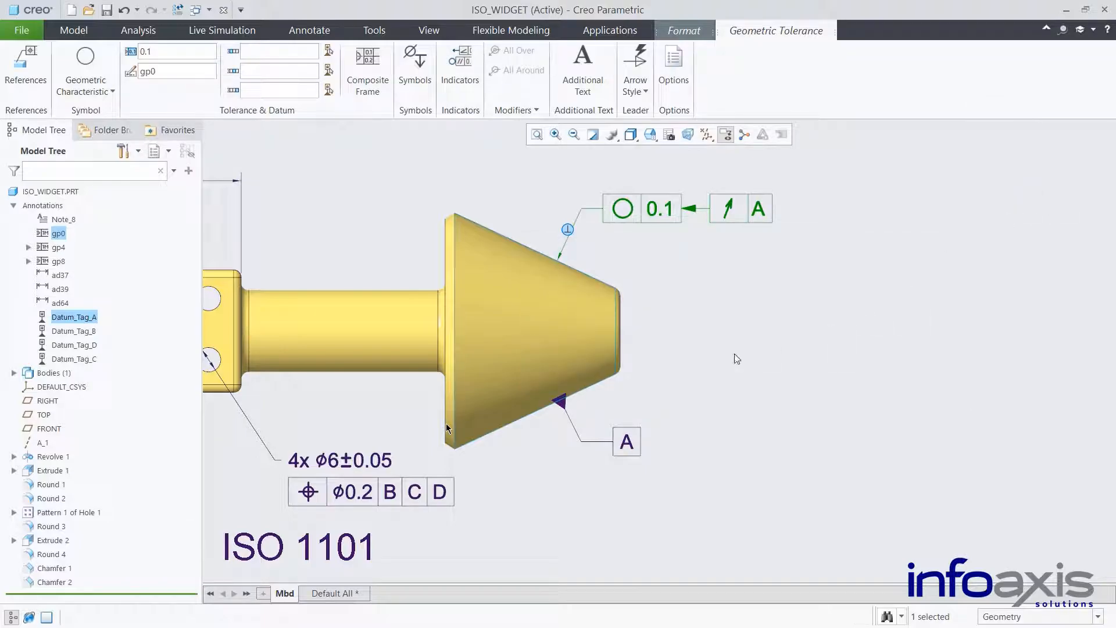
- Append the circled X symbol to the tolerance value of the four 6 mm holes' position tolerance
click(411, 495)
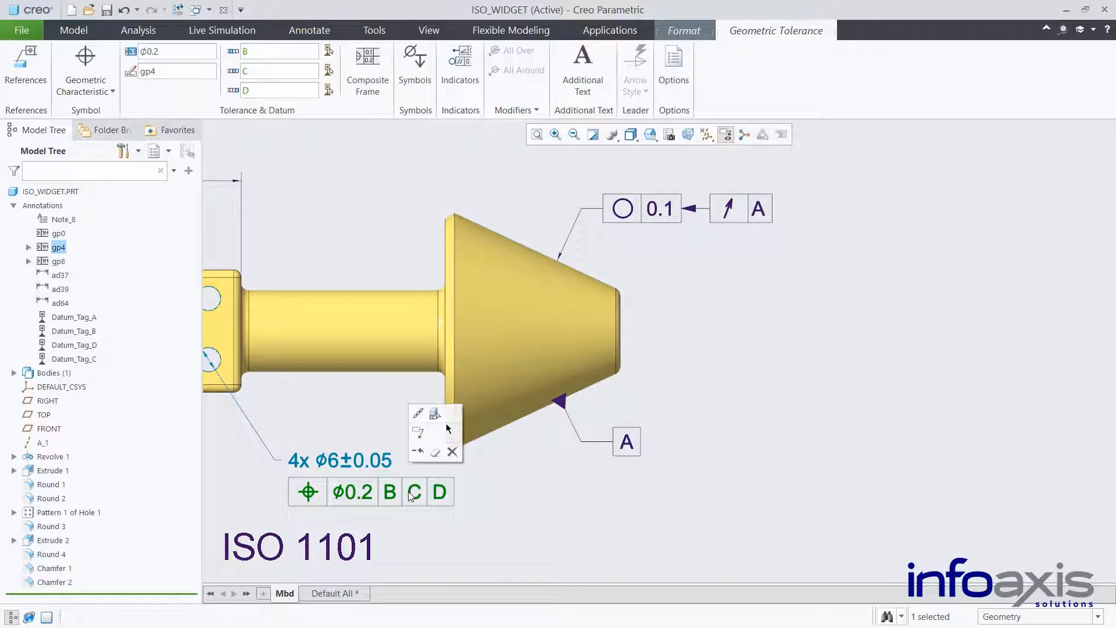
click(411, 90)
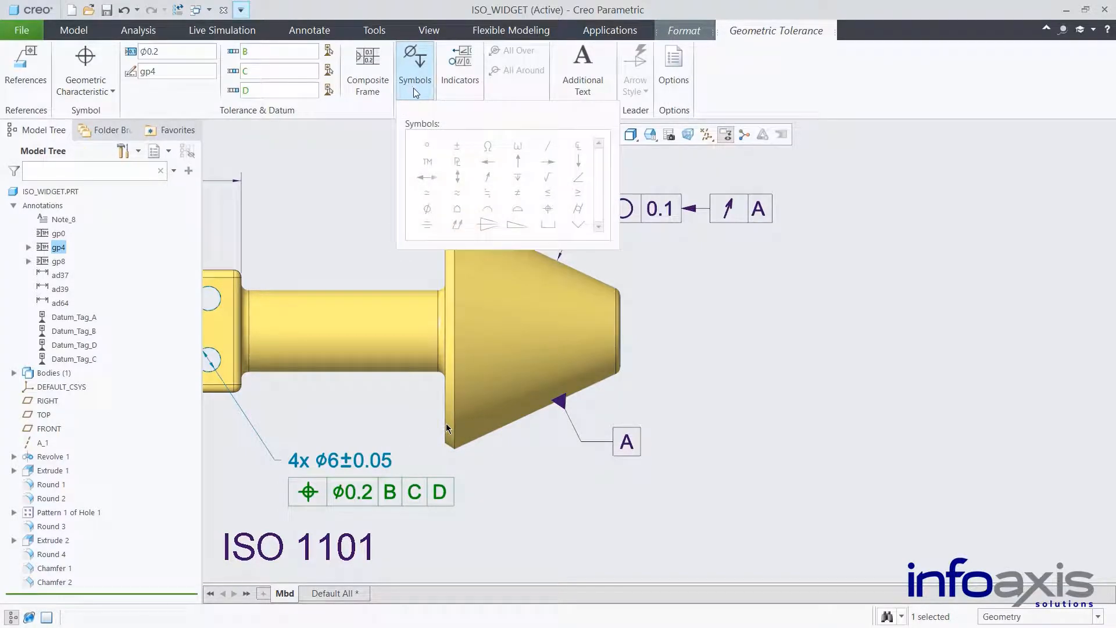
click(187, 52)
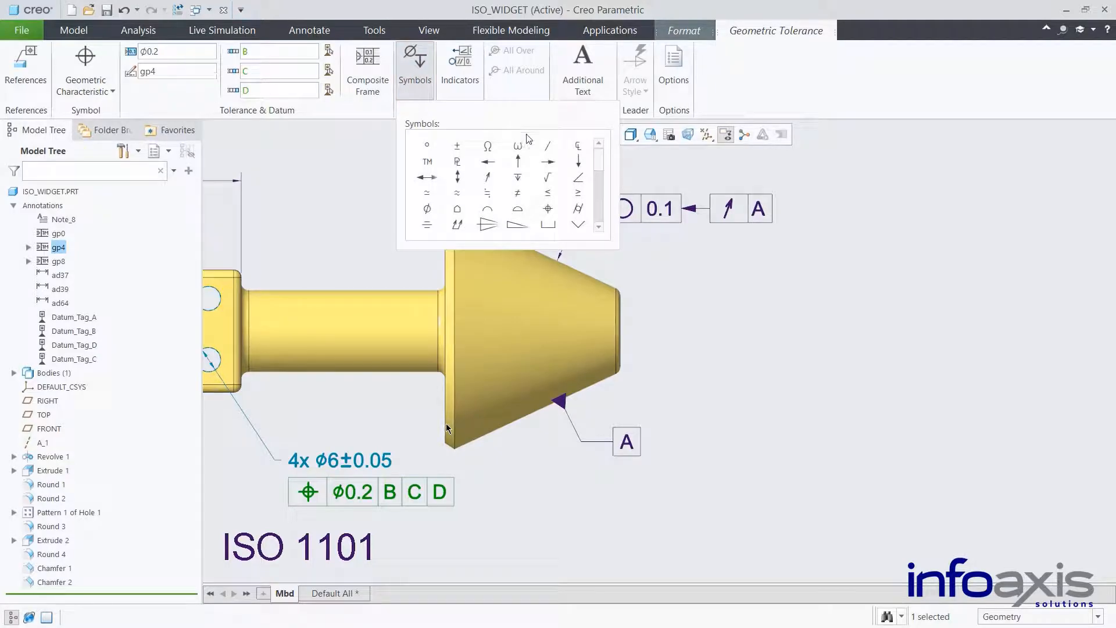
scroll(599, 175, down, 3)
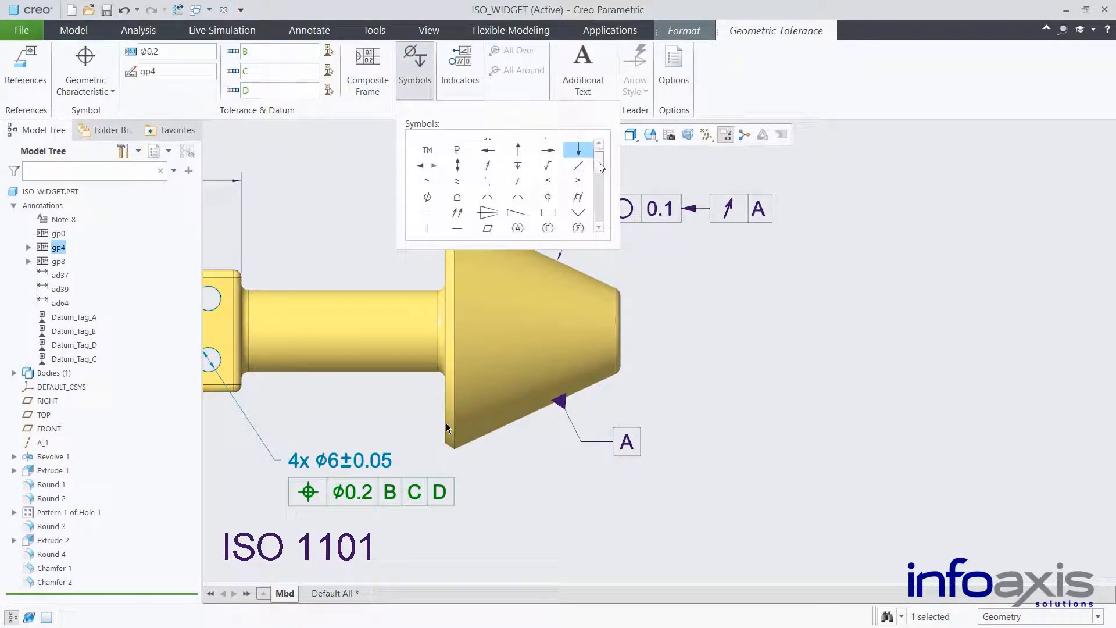
scroll(598, 174, down, 3)
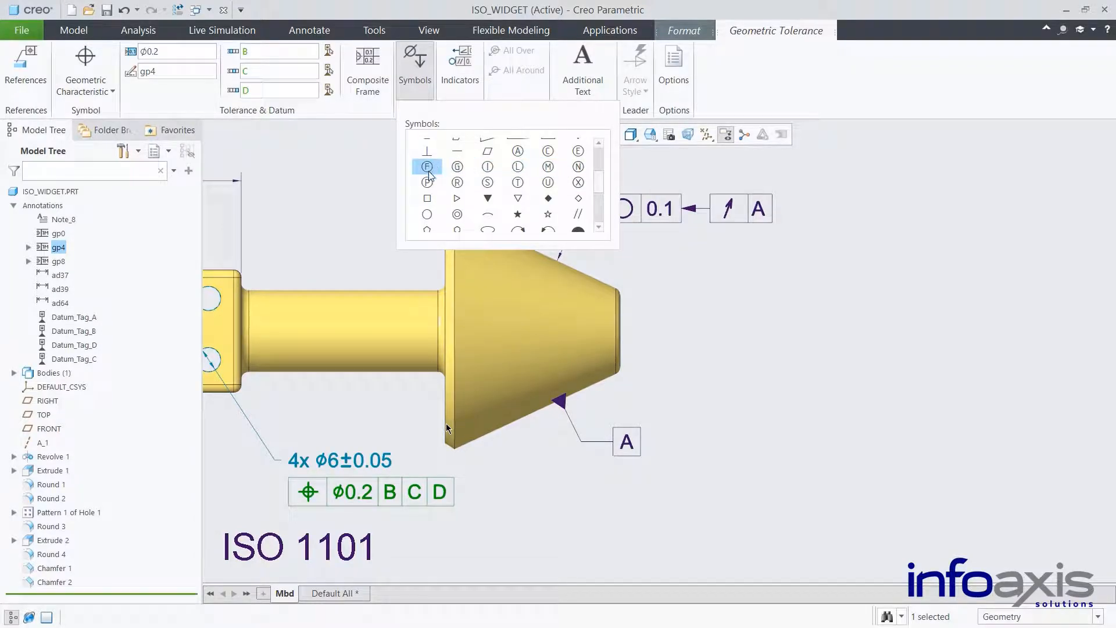
click(579, 183)
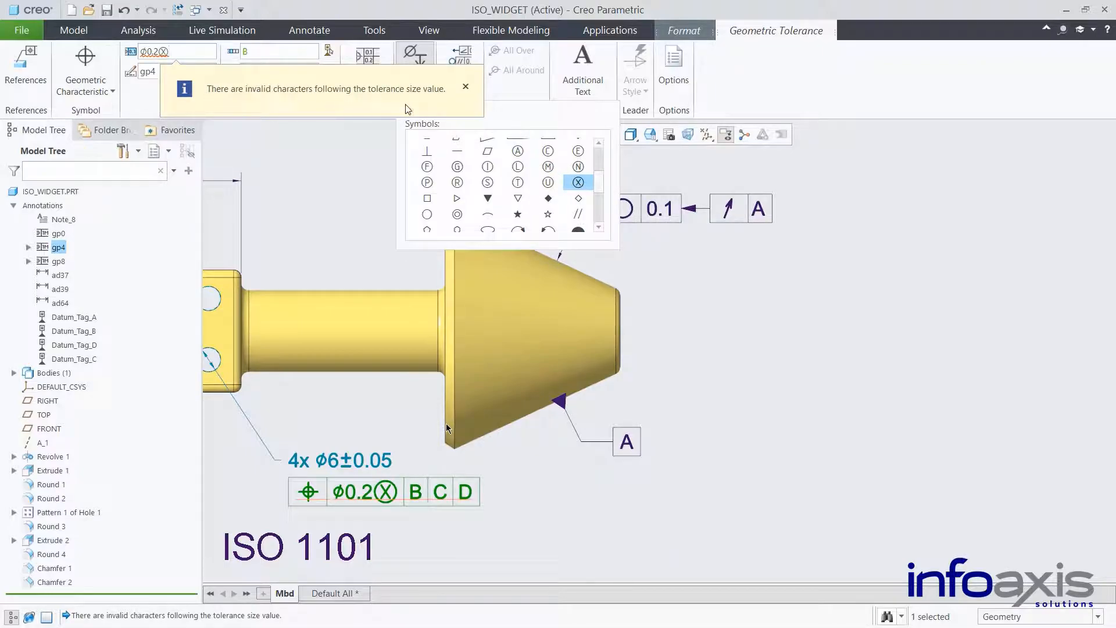
- Set the model's tolerancing standard version to ISO 1101 2017 in the model properties
click(36, 35)
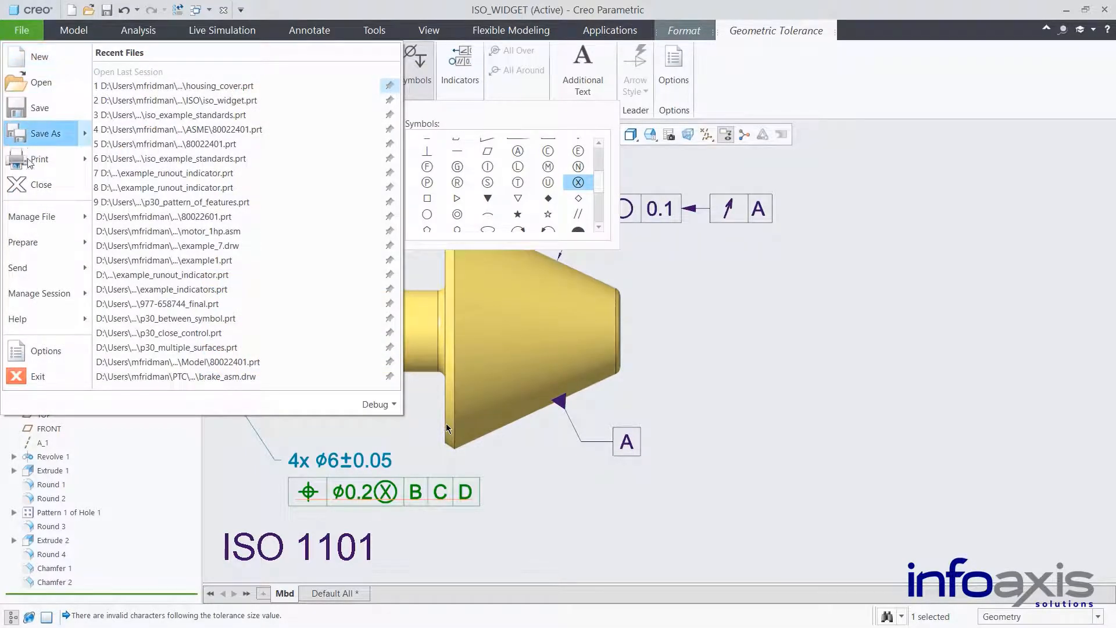
mouse_move(42, 248)
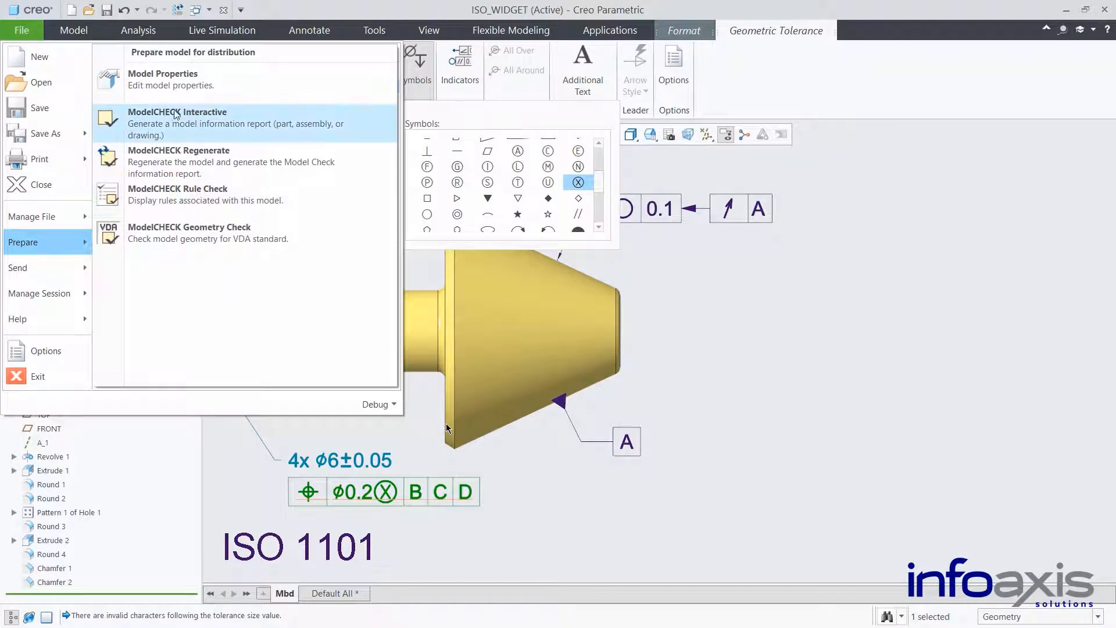
click(209, 85)
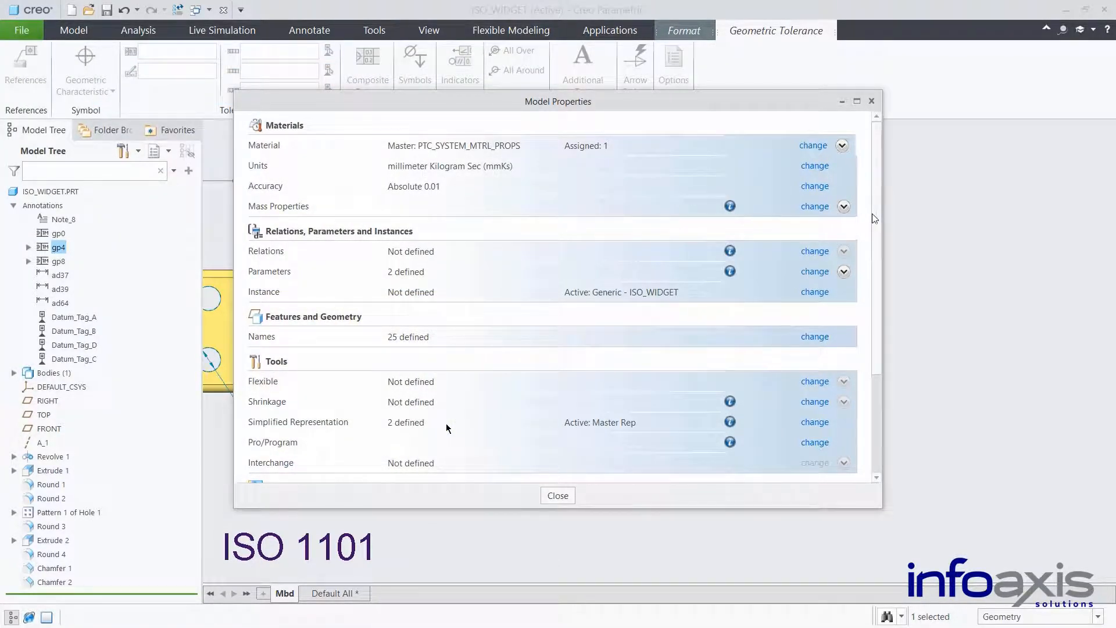
scroll(866, 284, down, 3)
scroll(866, 285, down, 3)
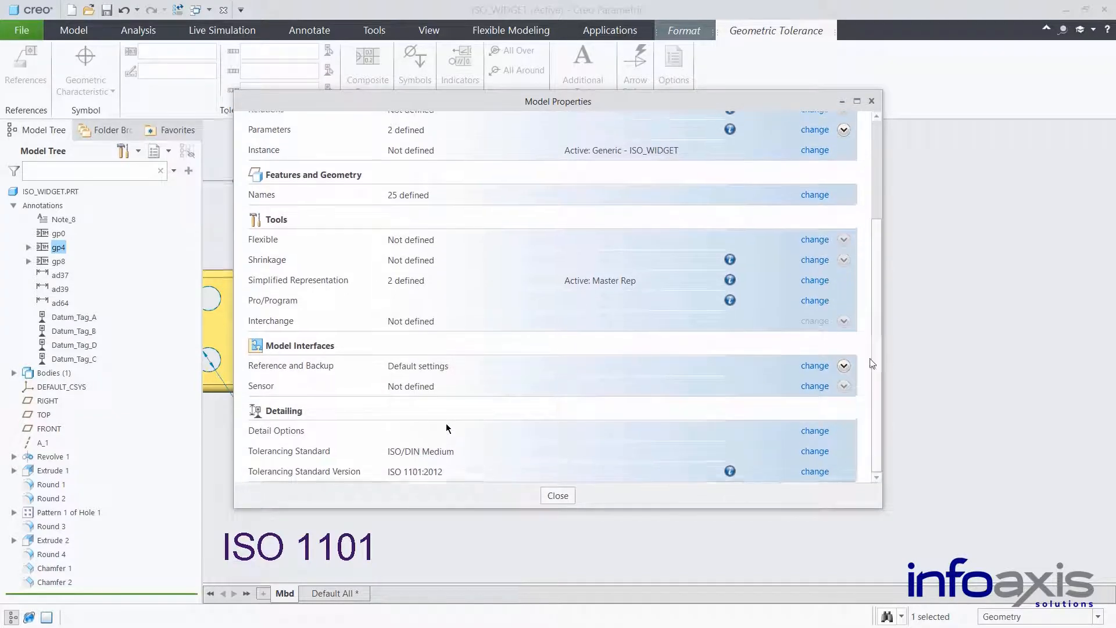
click(816, 473)
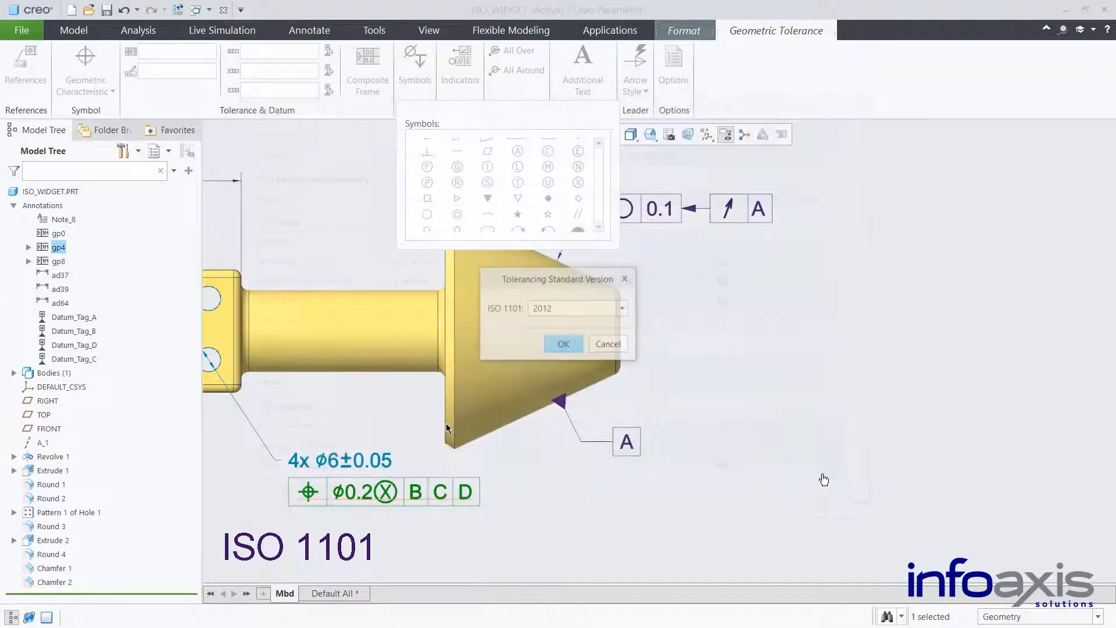
click(622, 308)
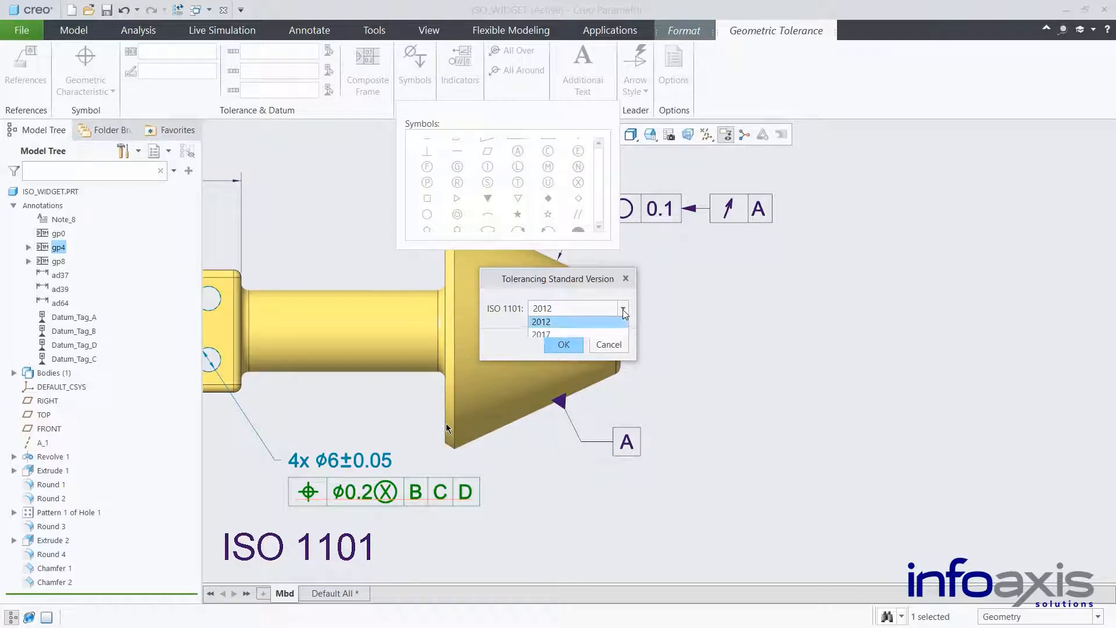
click(593, 336)
click(567, 346)
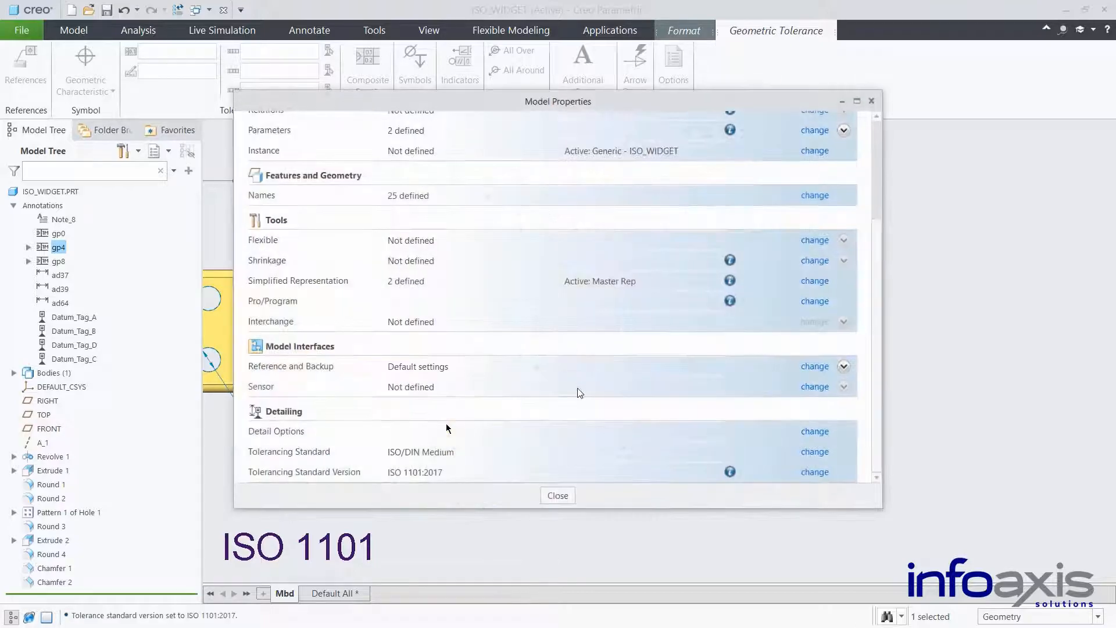
click(559, 498)
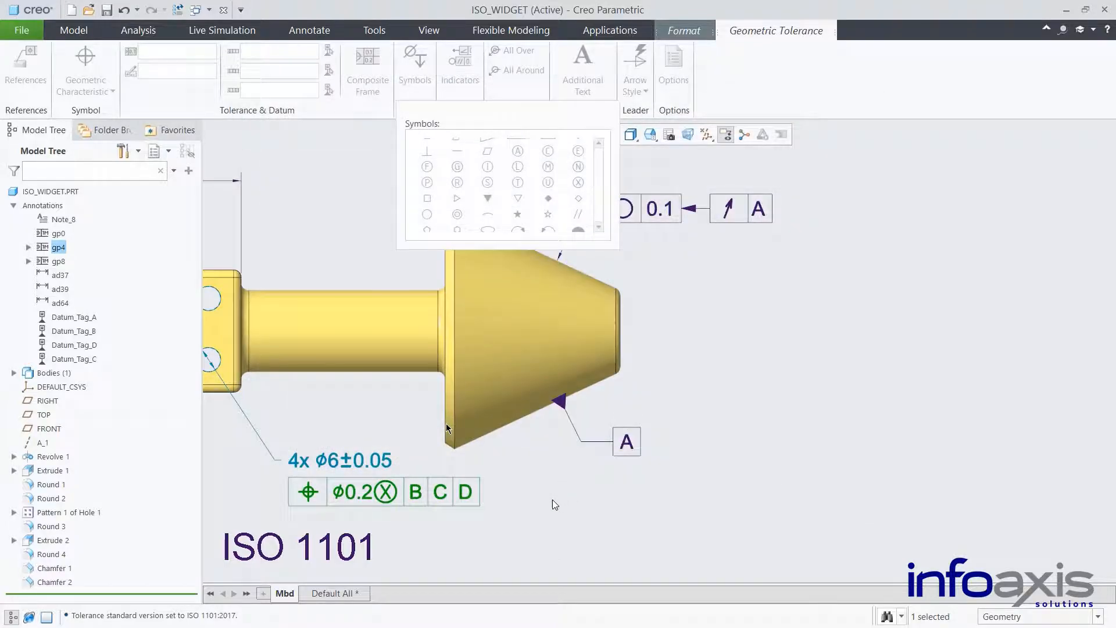
click(522, 500)
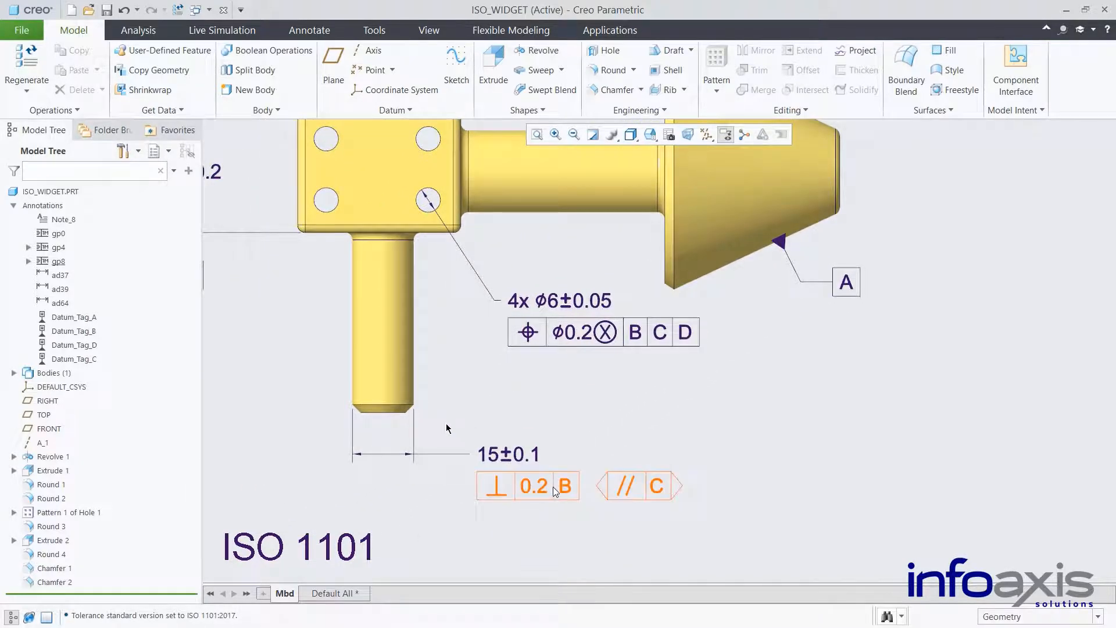
- Set the model's detail option gtol_indicator_attached to yes for the perpendicularity tolerance under the 15±0.1 dimension
click(552, 486)
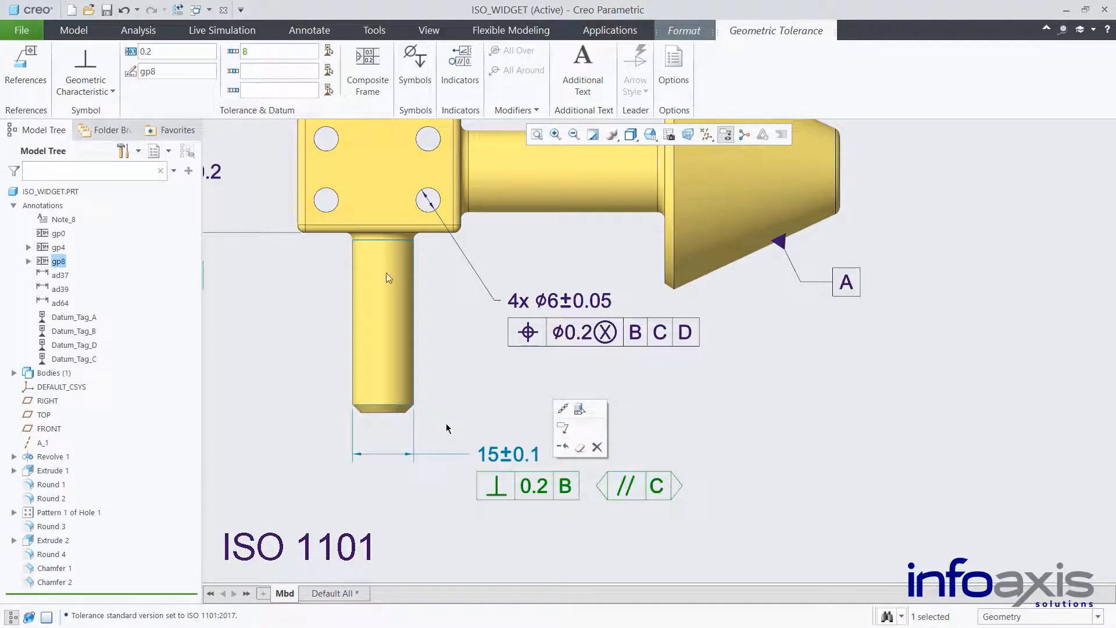
click(26, 30)
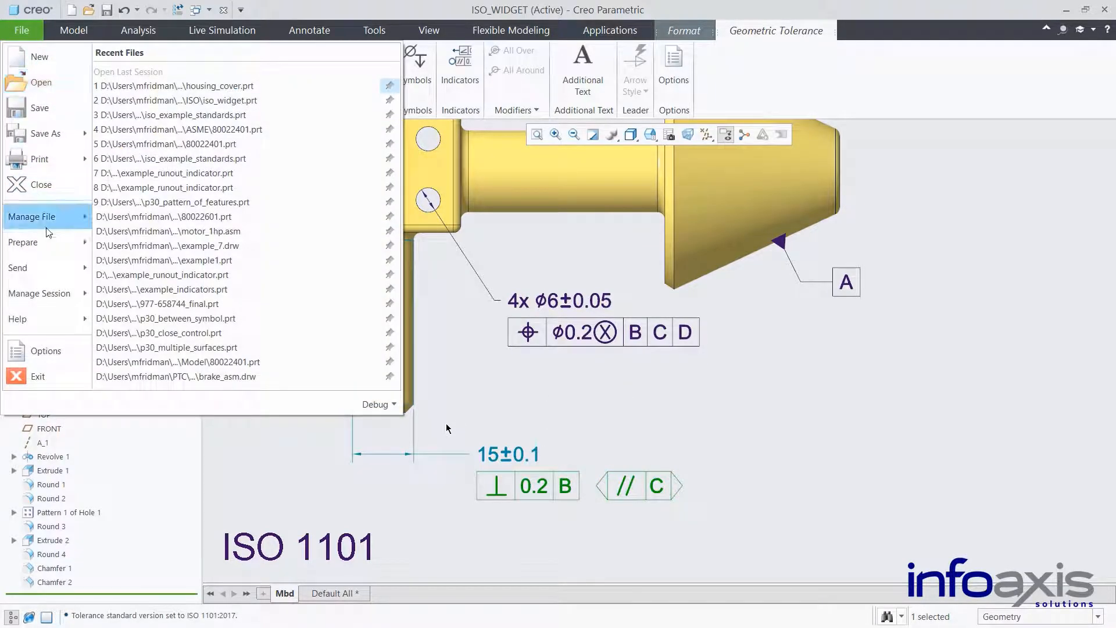
mouse_move(47, 244)
click(163, 80)
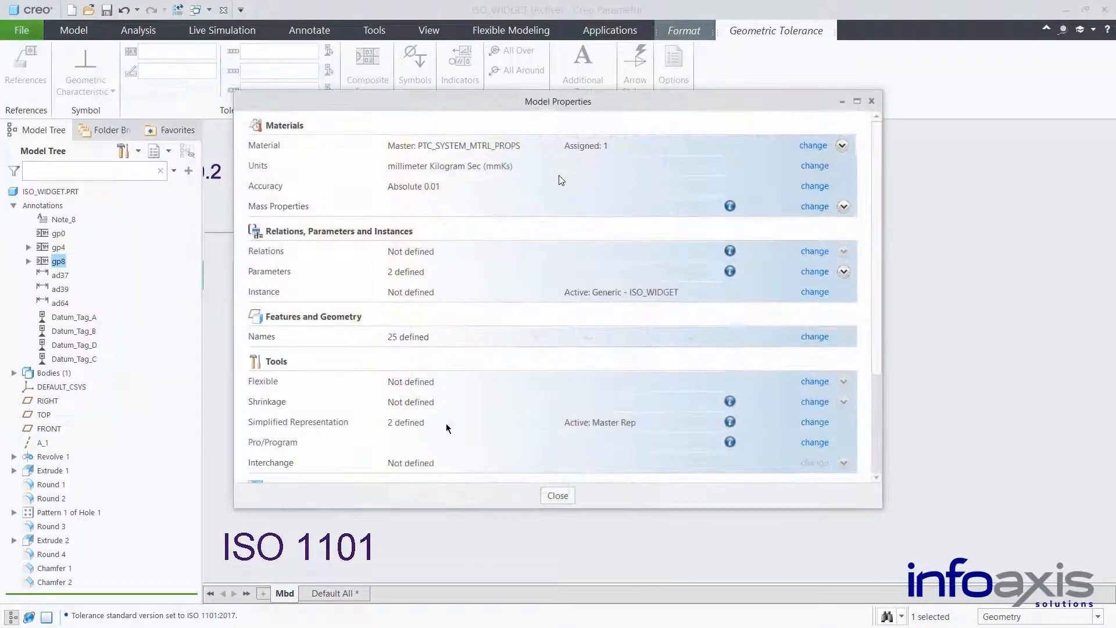
scroll(878, 217, down, 5)
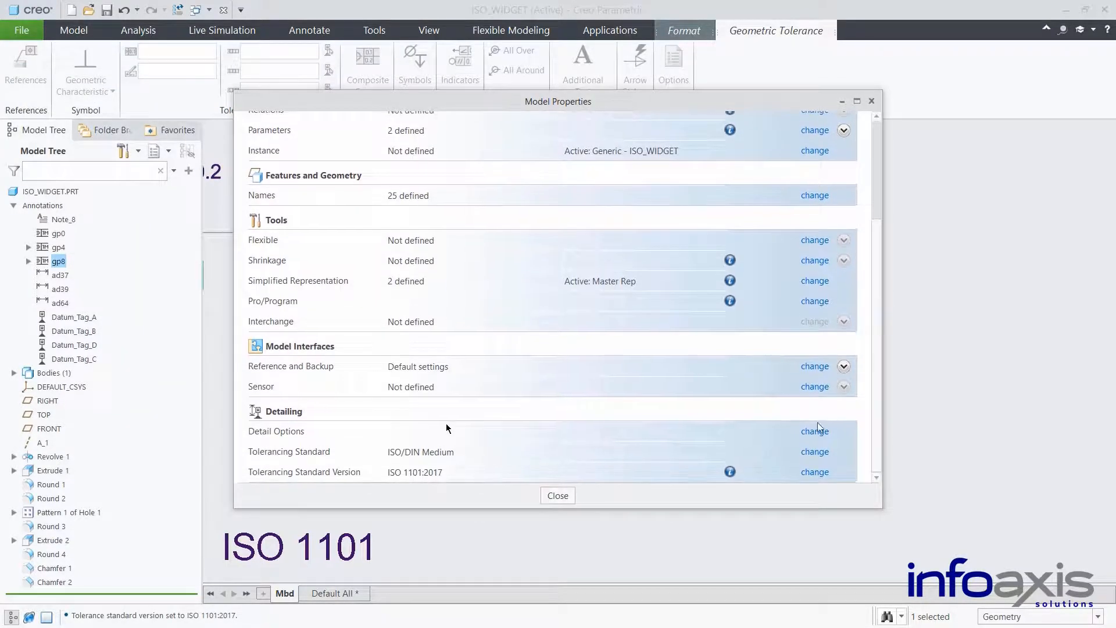
click(814, 432)
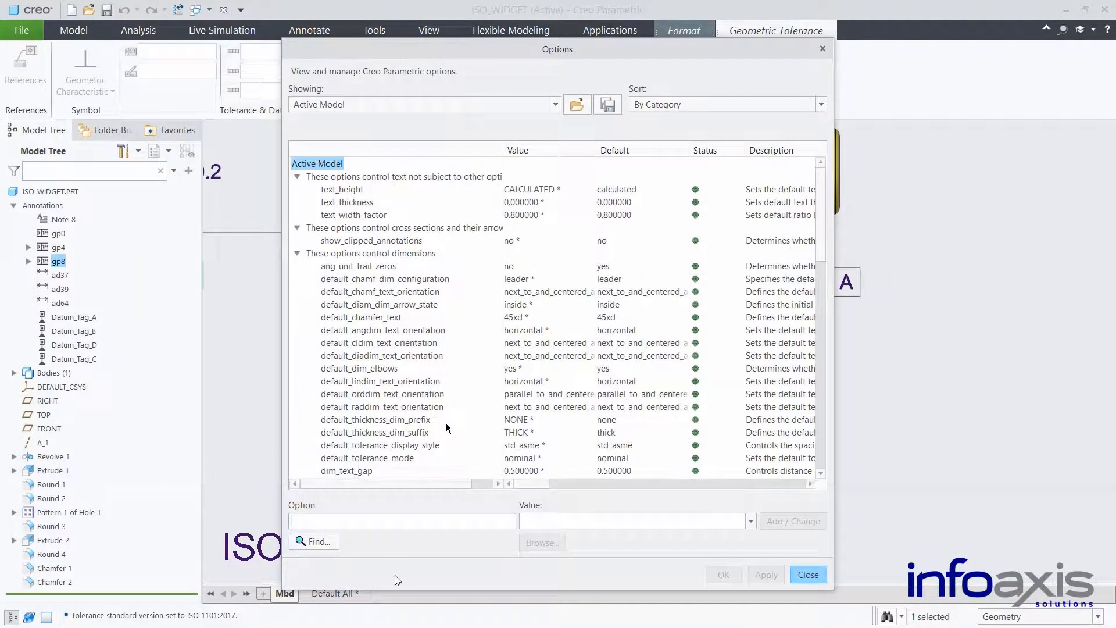
text(gtol_)
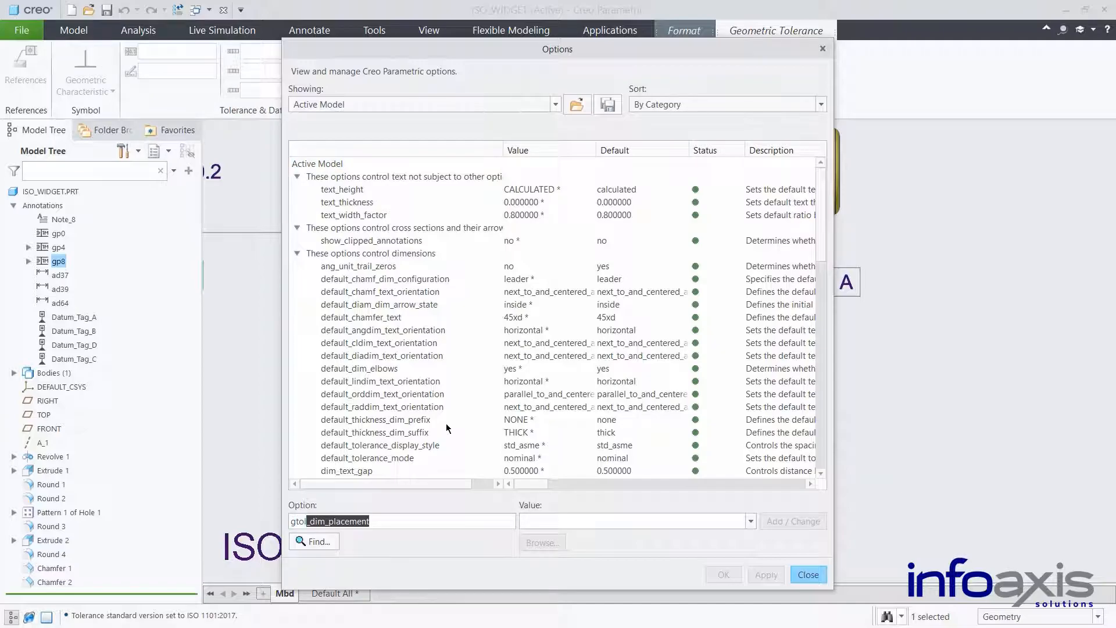
text(indicator_attached)
key(Tab)
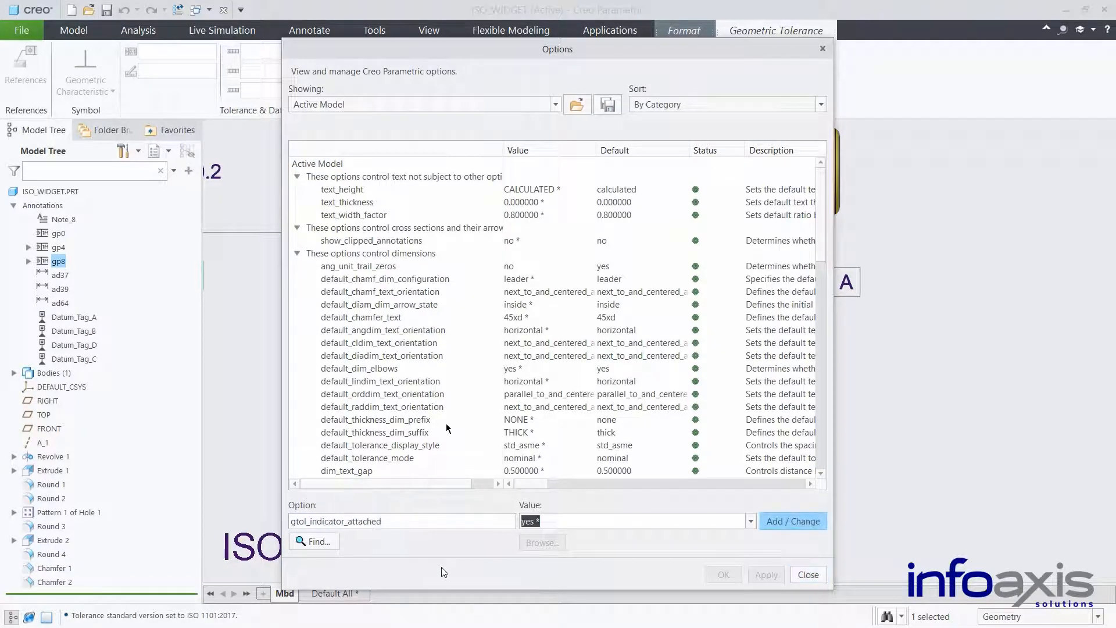
click(793, 521)
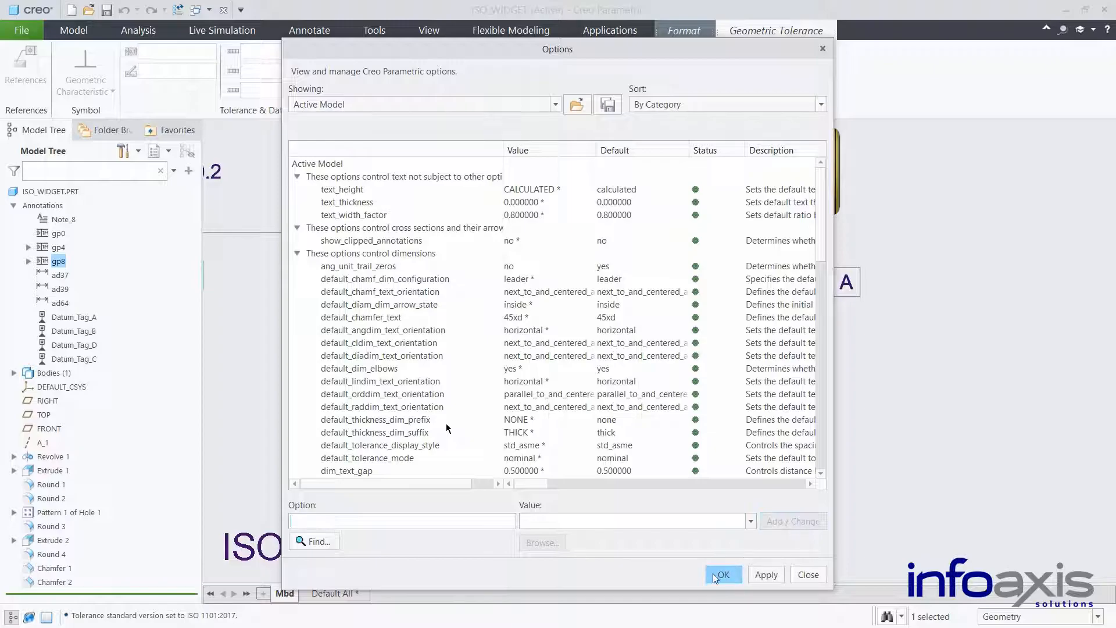
click(717, 574)
click(558, 495)
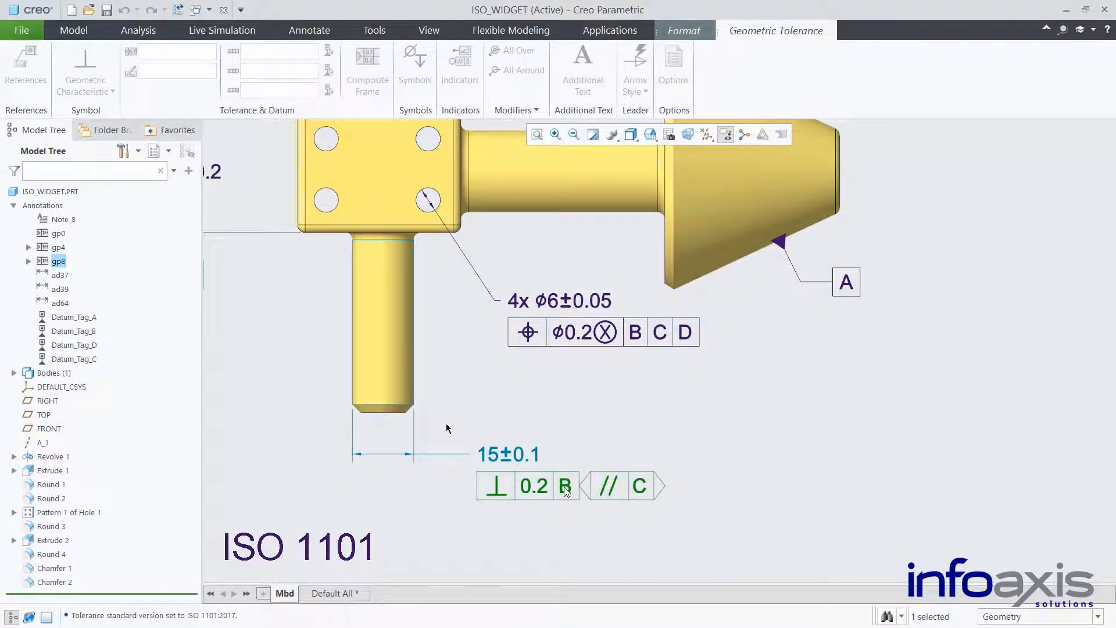
- In the HOUSING_COVER part, change the geometric characteristic of the Ø1.851 dimension's position tolerance to Concentricity
click(285, 593)
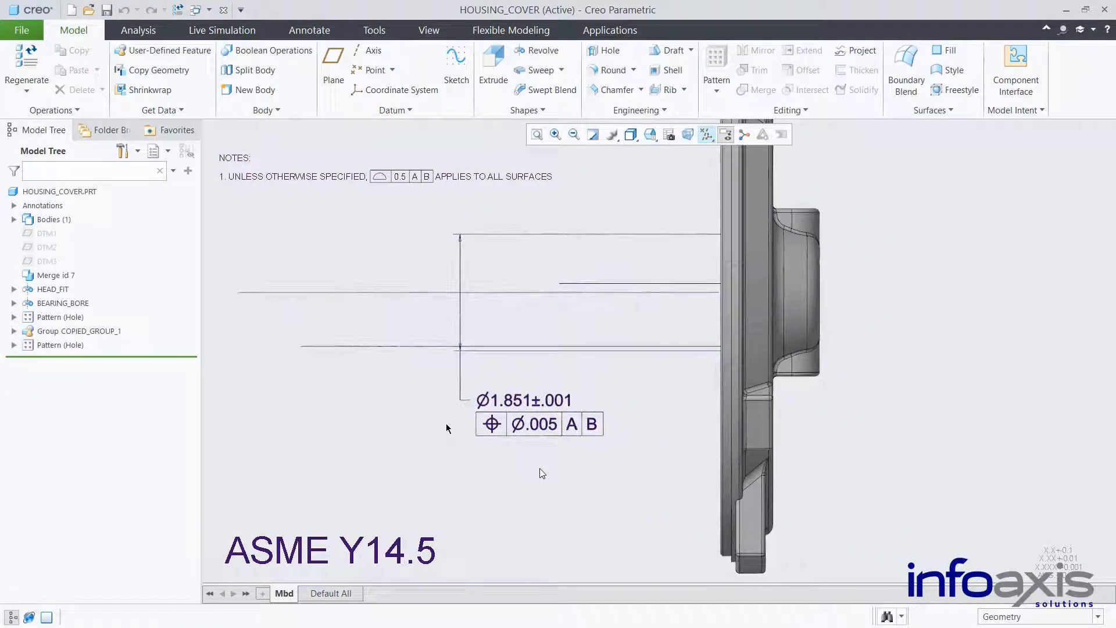
click(536, 429)
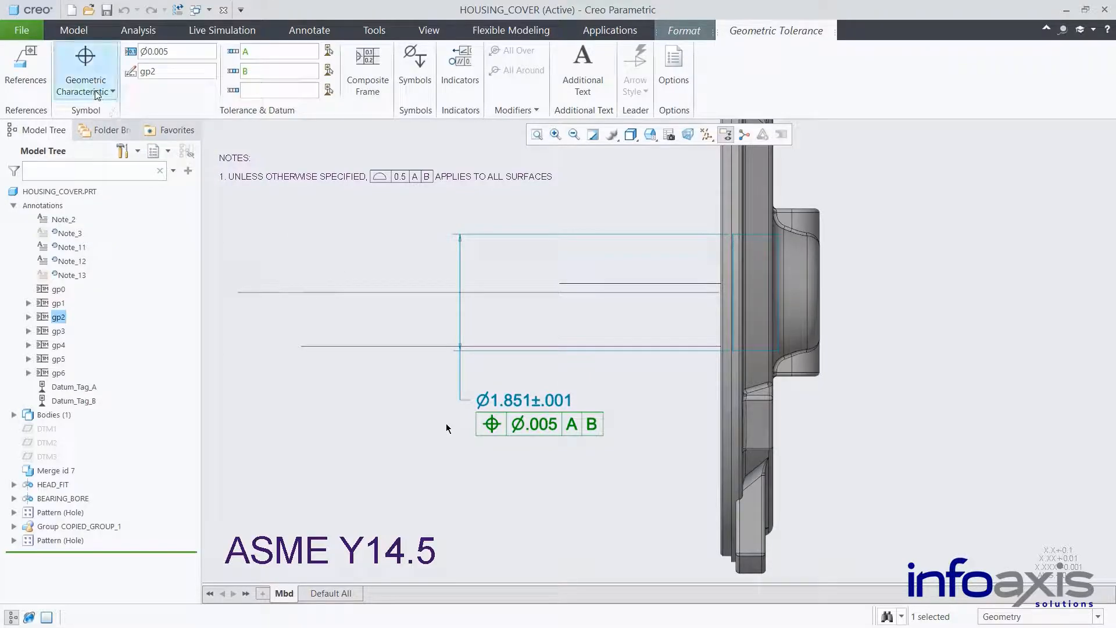
click(97, 93)
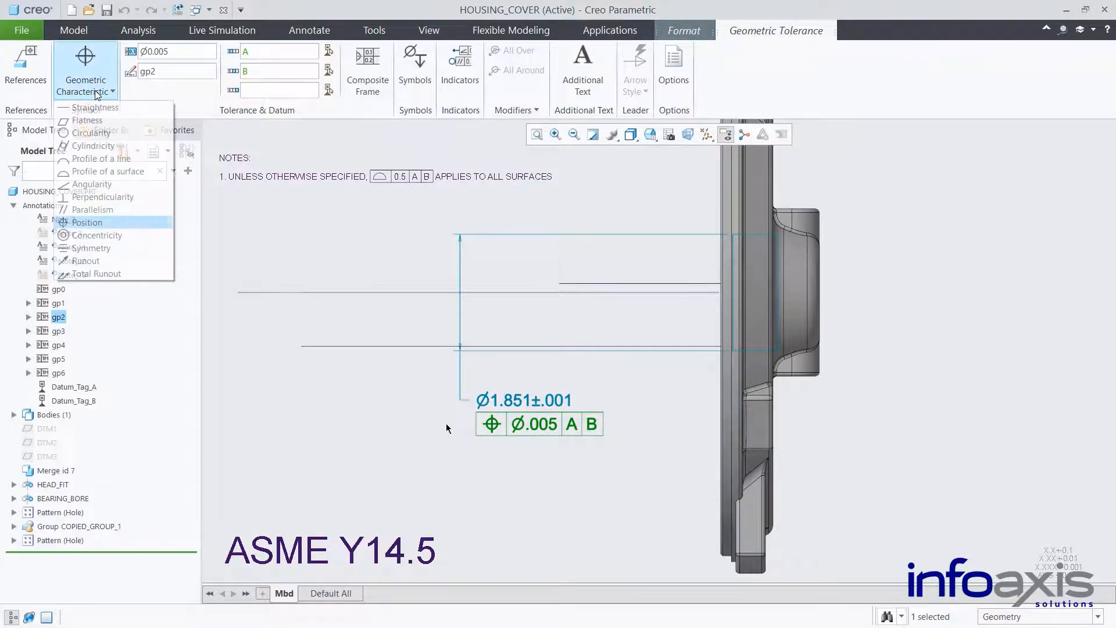
click(97, 236)
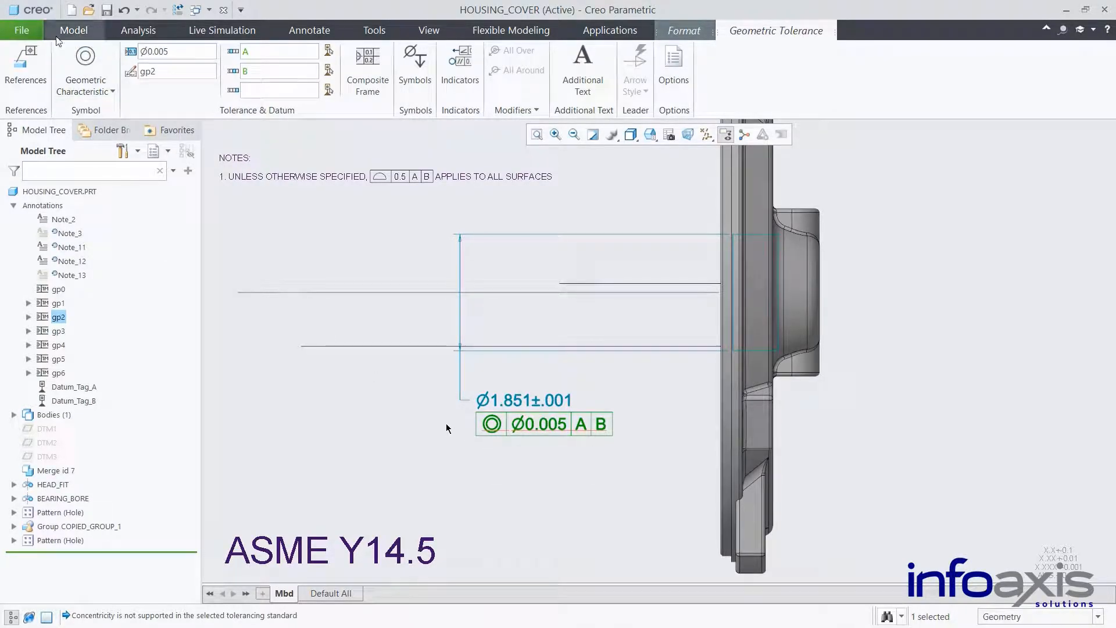
- Set the HOUSING_COVER part's tolerancing standard version to ASME Y14.5 2009 in the model properties
click(21, 31)
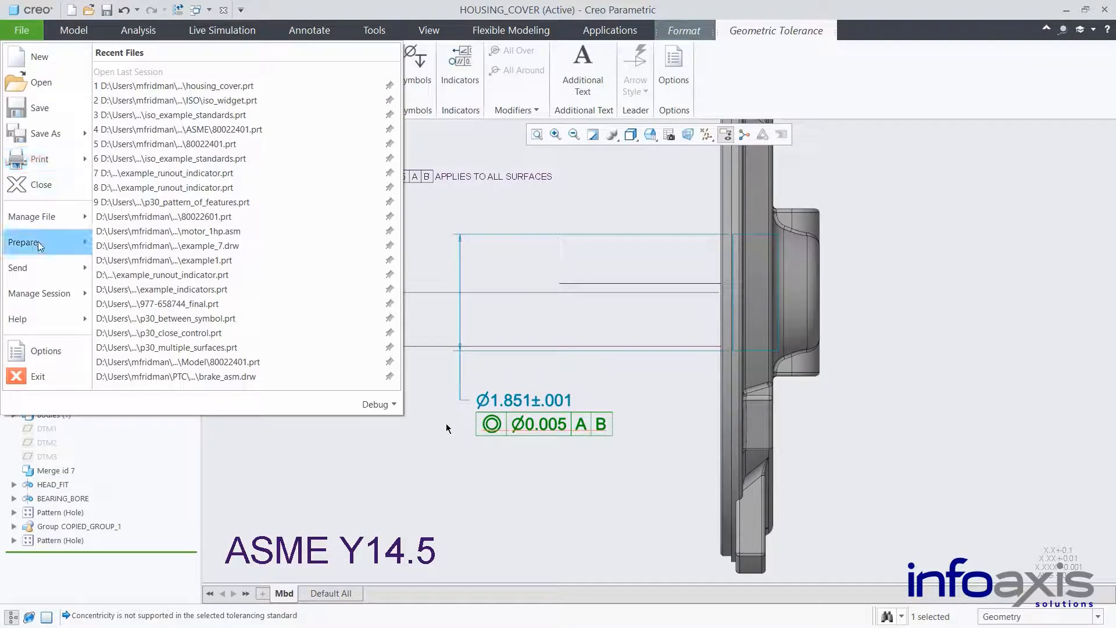
mouse_move(38, 244)
click(163, 79)
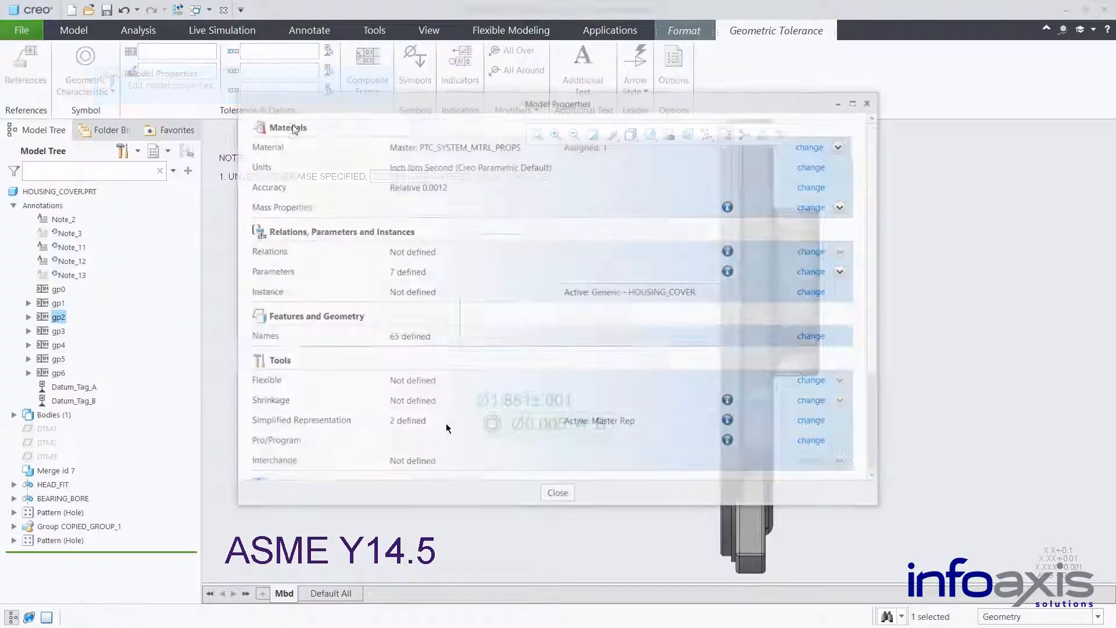
drag(876, 240, 878, 341)
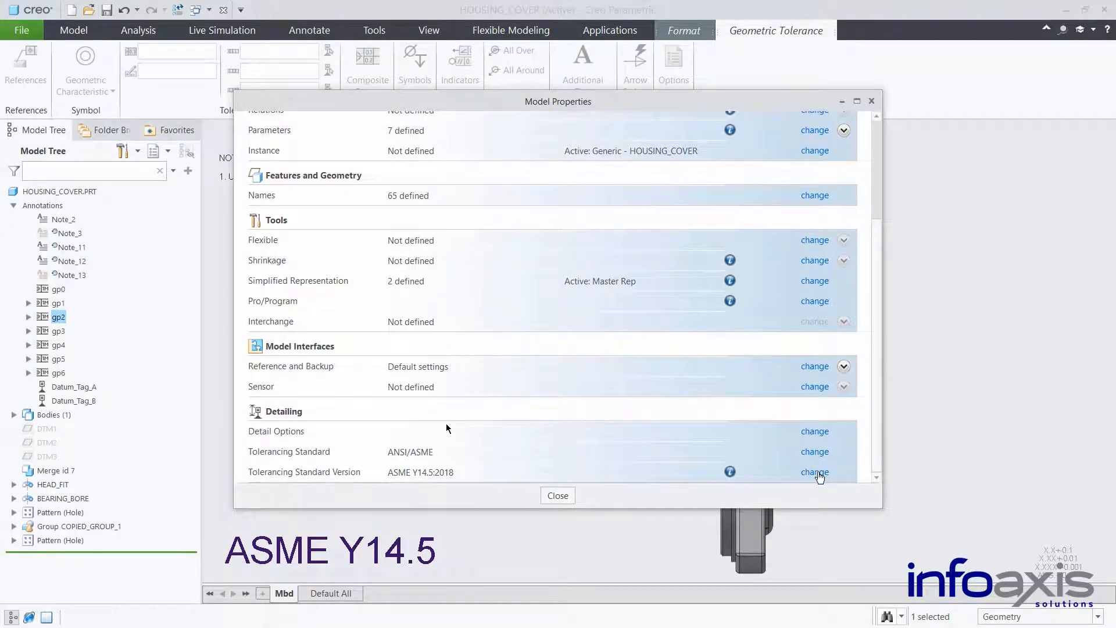
click(816, 472)
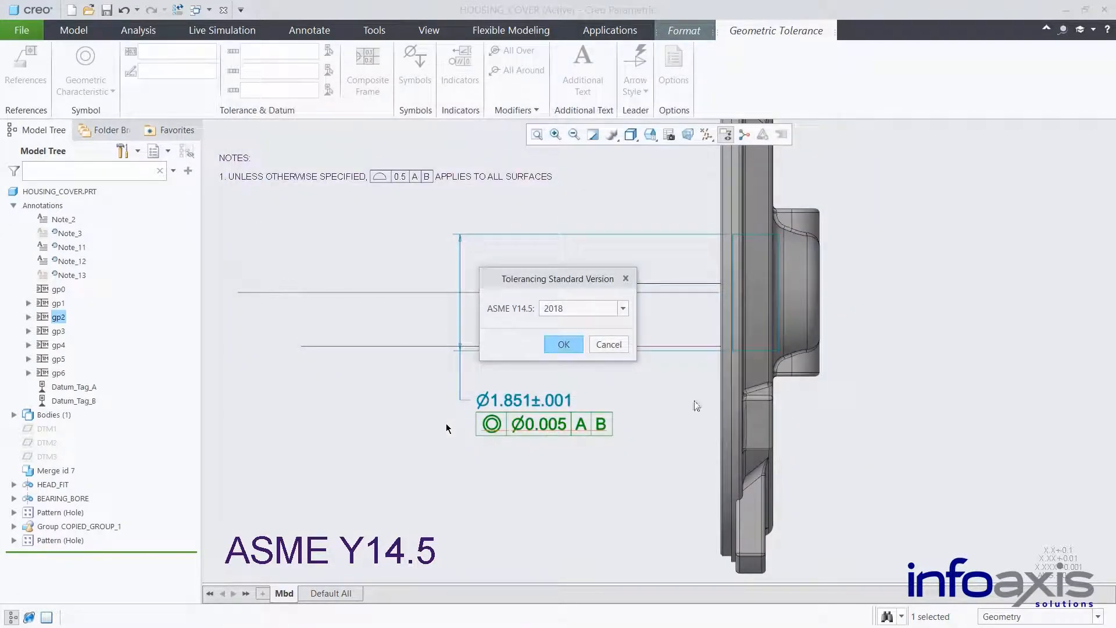
click(623, 308)
click(587, 324)
click(564, 344)
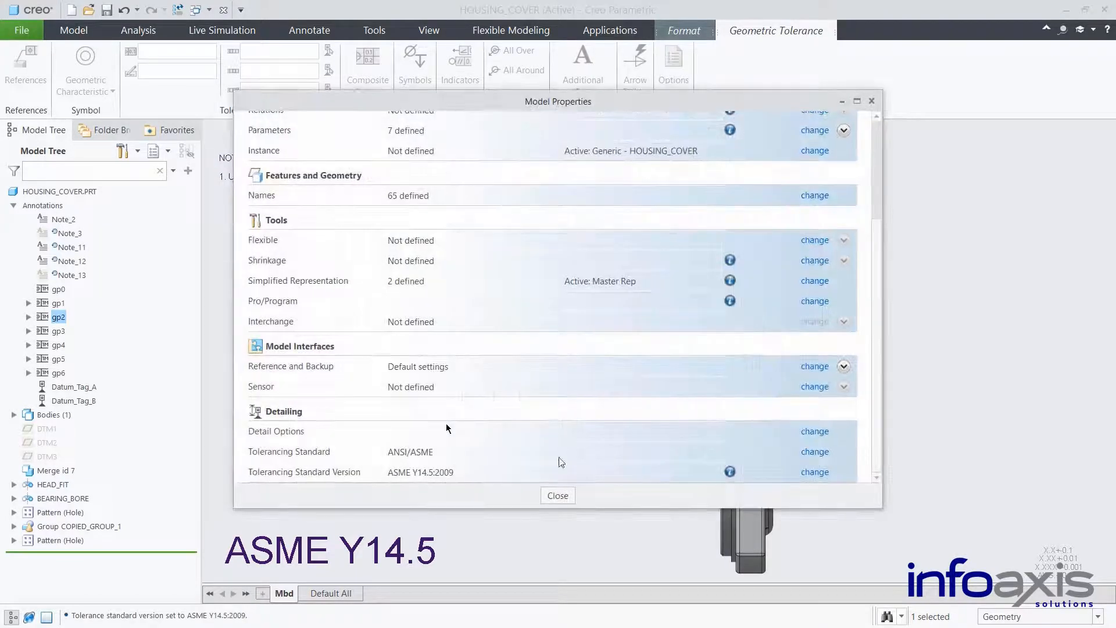
click(560, 494)
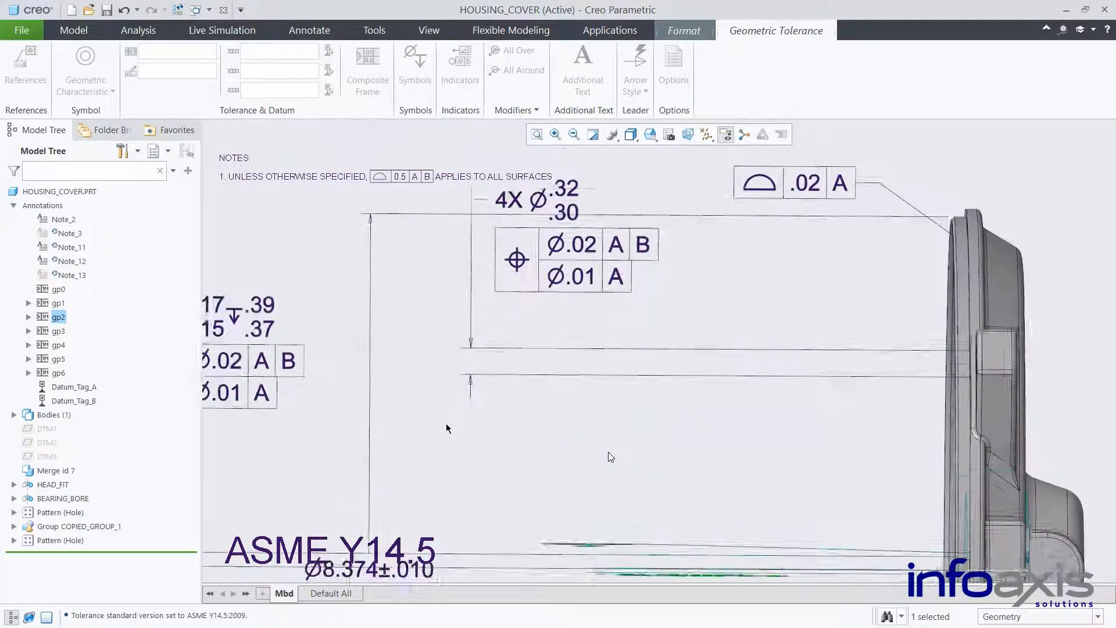
- Add <Q1> and <Q2> on two lines beside the 4X Ø.32/.30 holes' composite position tolerance frame, and restore the Mbd combination state
click(578, 315)
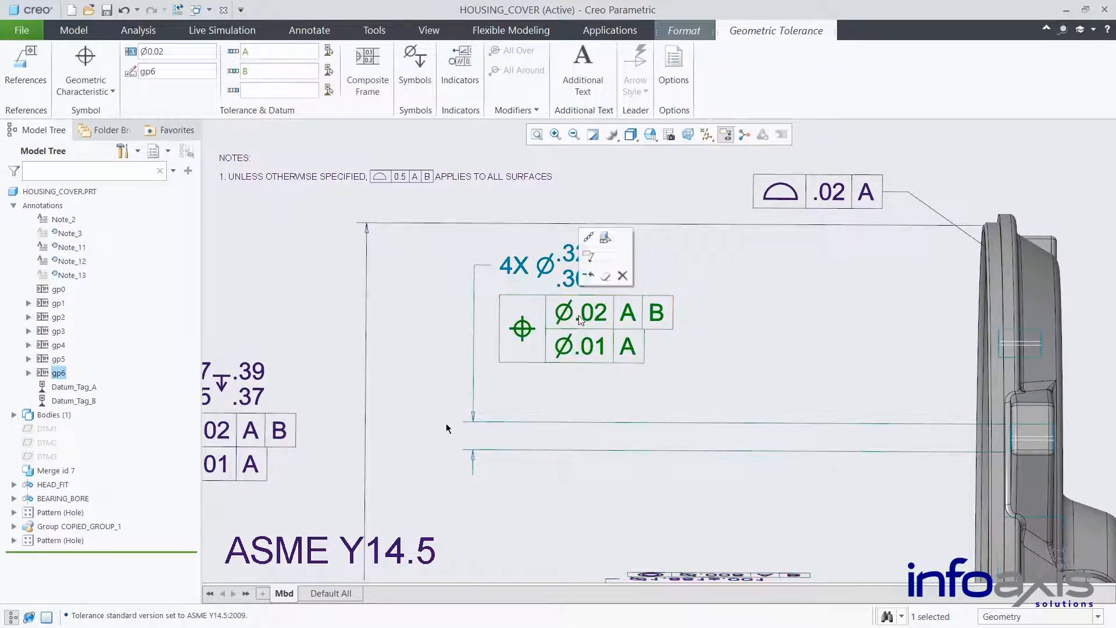
click(590, 83)
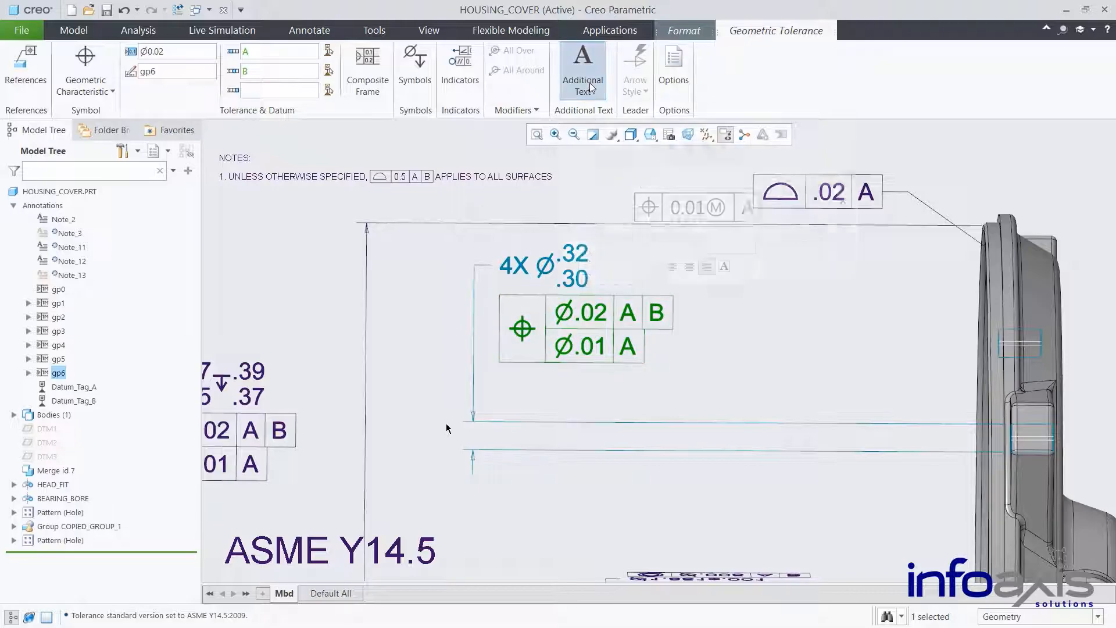
click(770, 201)
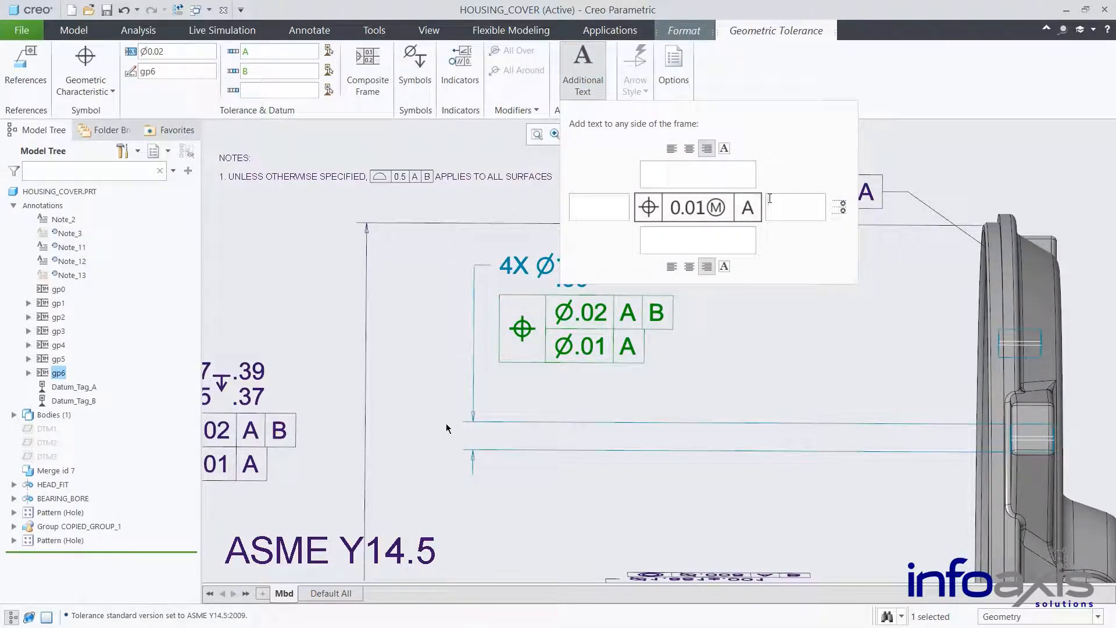
text(<Q1>)
key(Return)
text(<)
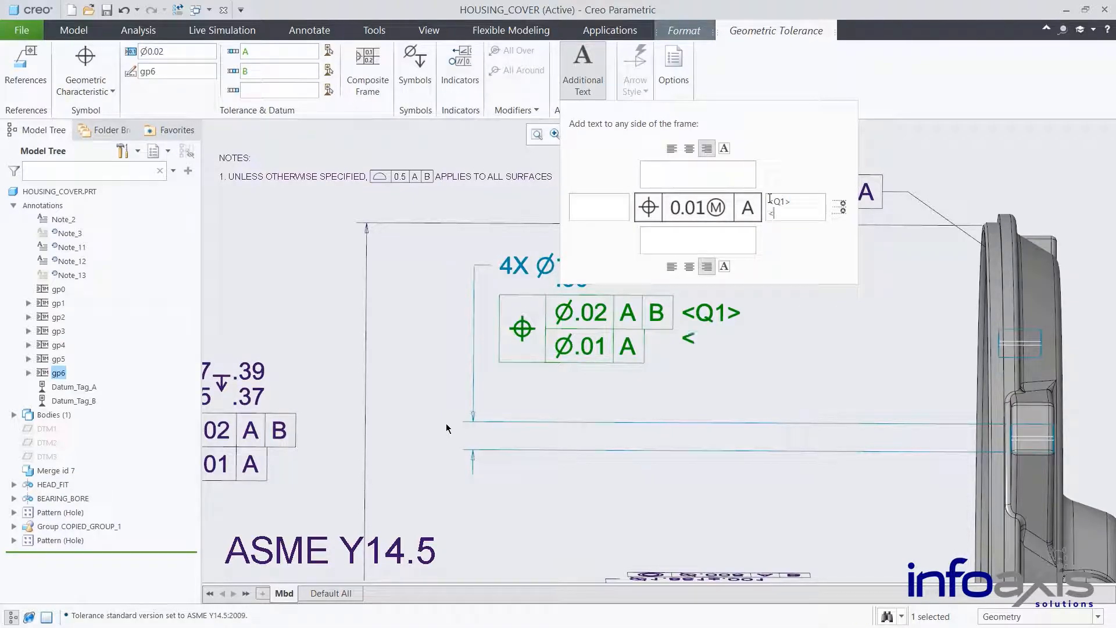
text(Q2>)
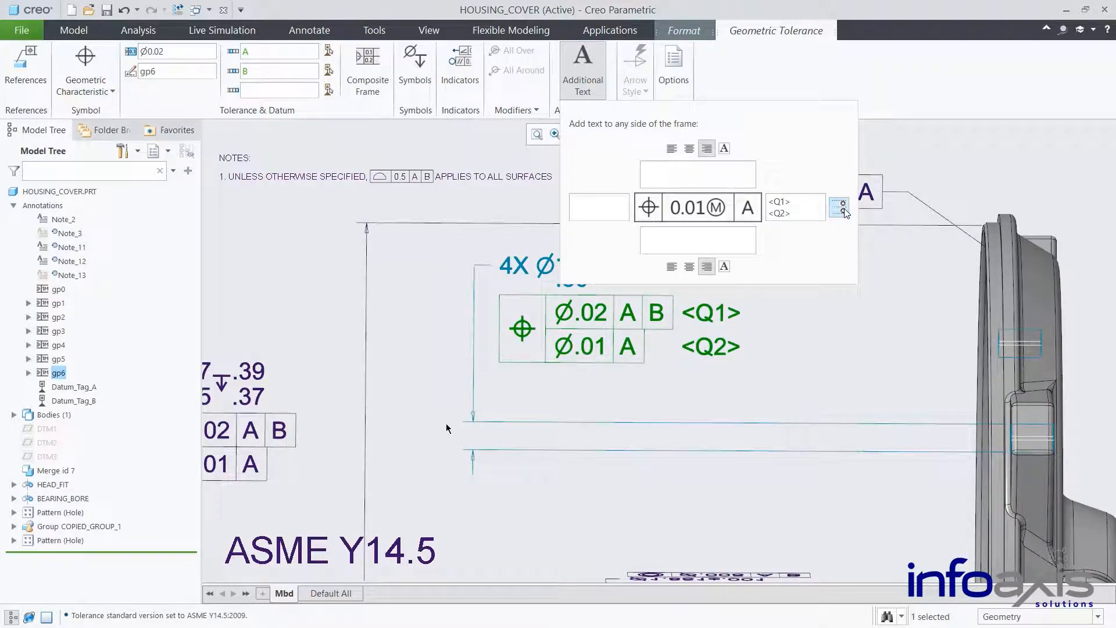
click(589, 80)
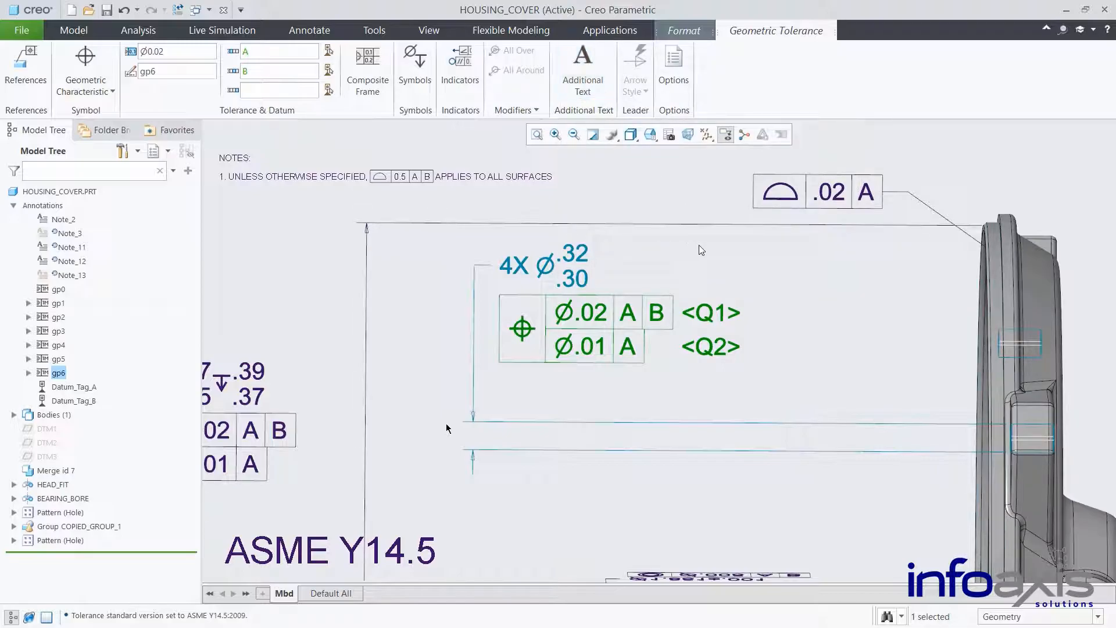
click(768, 357)
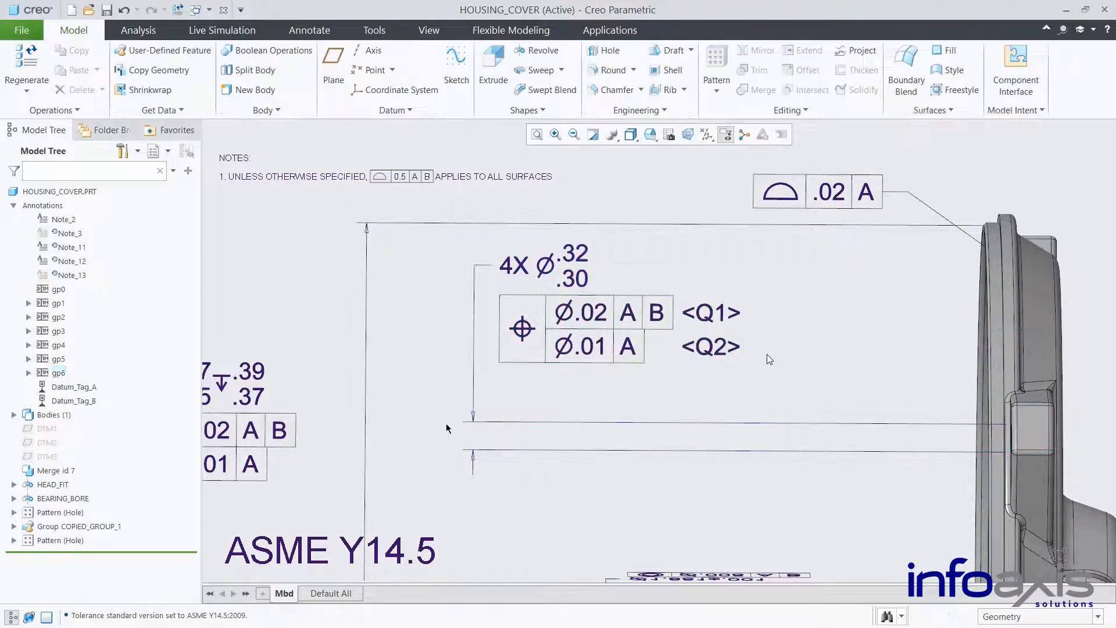
click(285, 593)
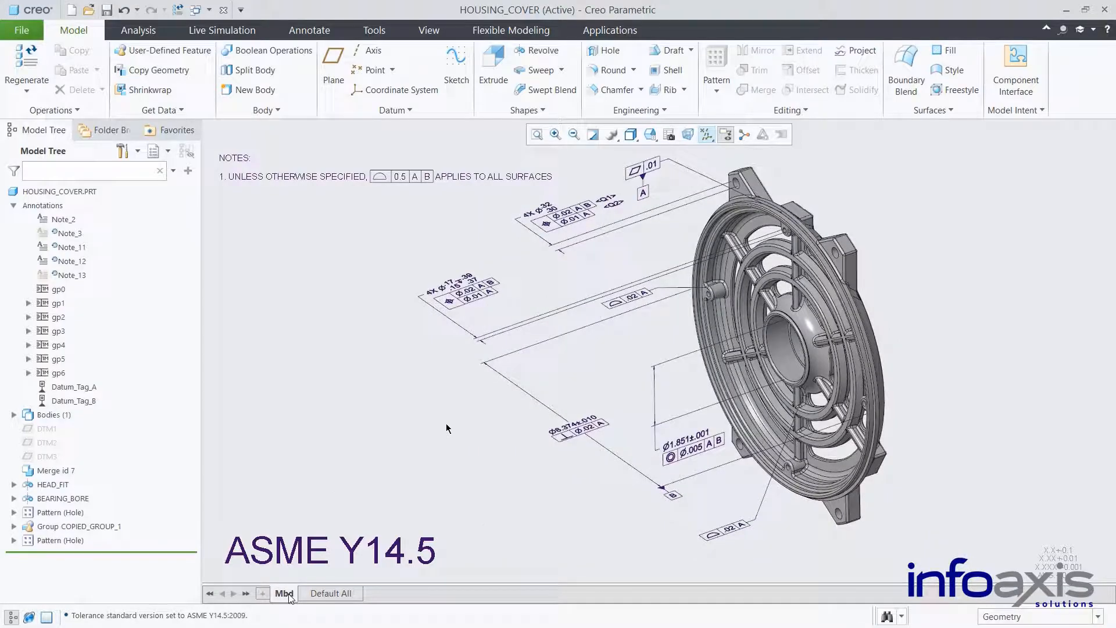
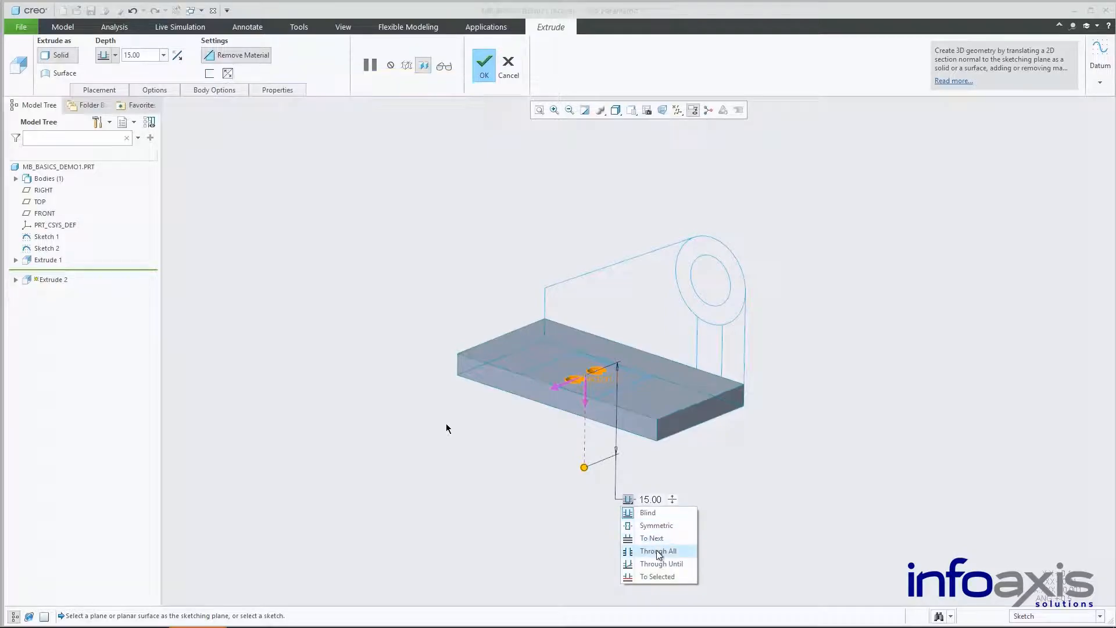
- Cut the two small circular holes with a Through All depth in the MB_BASICS_DEMO1 base plate
click(657, 551)
middle_click(652, 531)
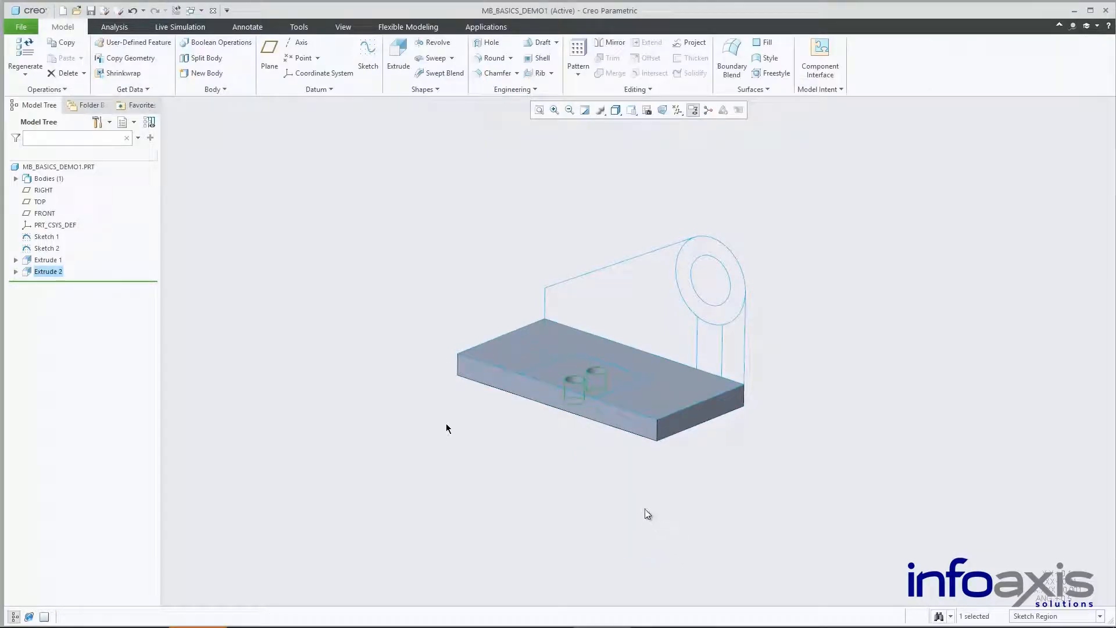
- Extrude the rectangular sketch region around the two holes downward into the plate as a 2.5 deep cut
click(623, 375)
click(640, 321)
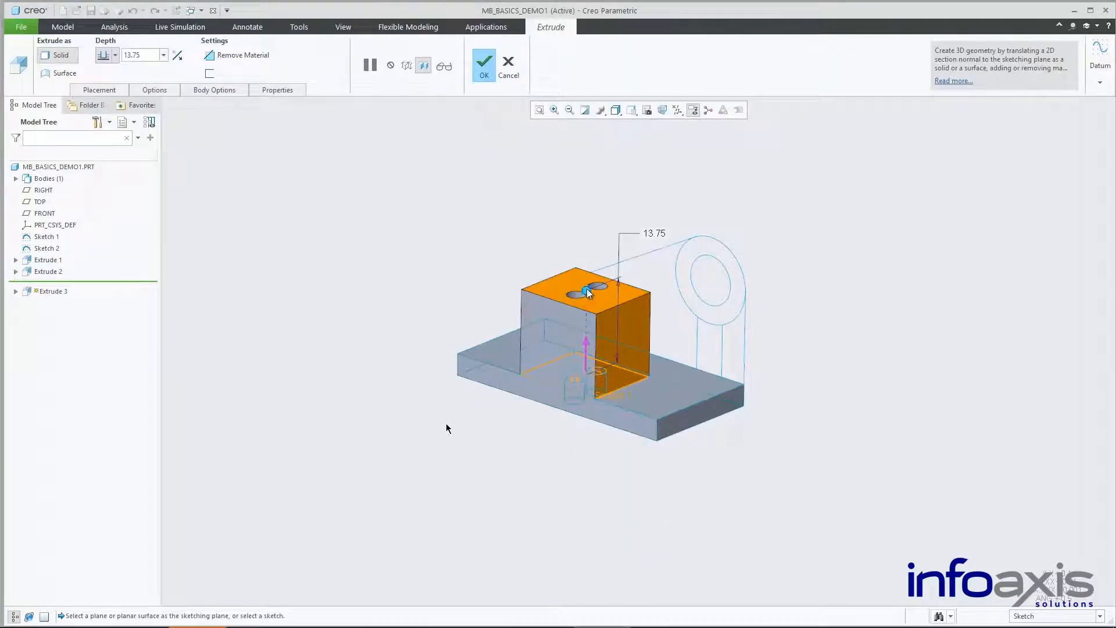
drag(588, 292, 651, 423)
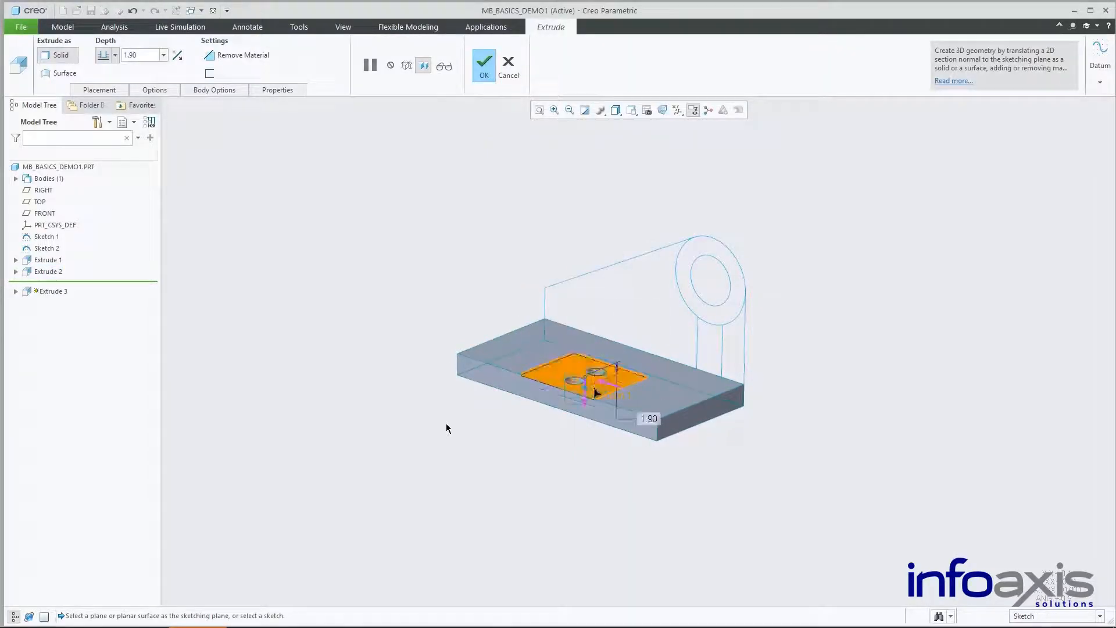
double_click(650, 420)
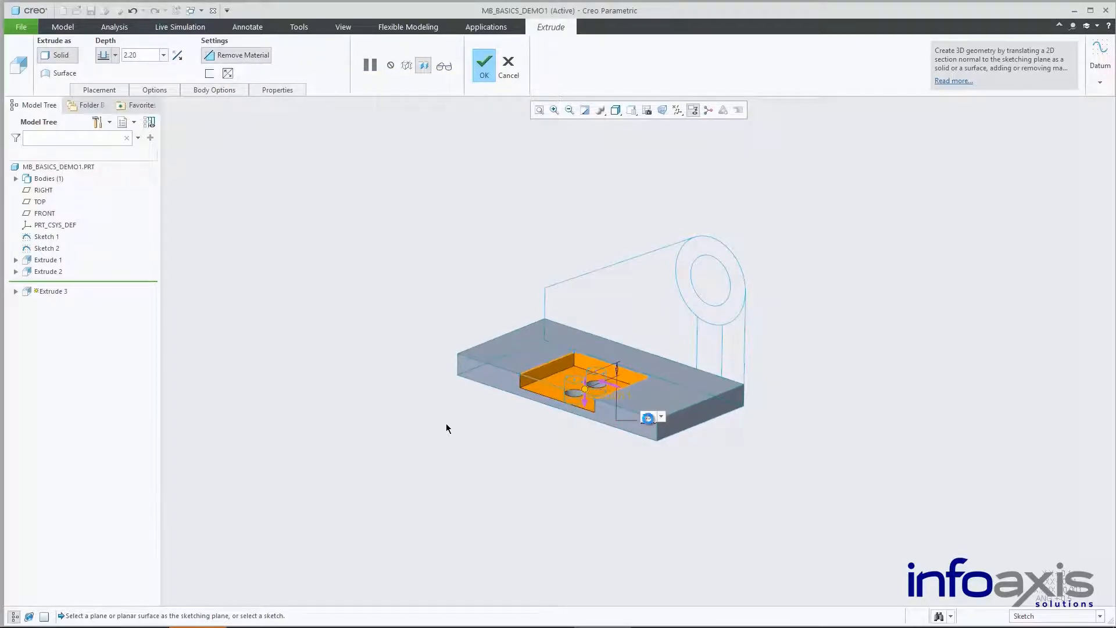
text(2.5)
key(Return)
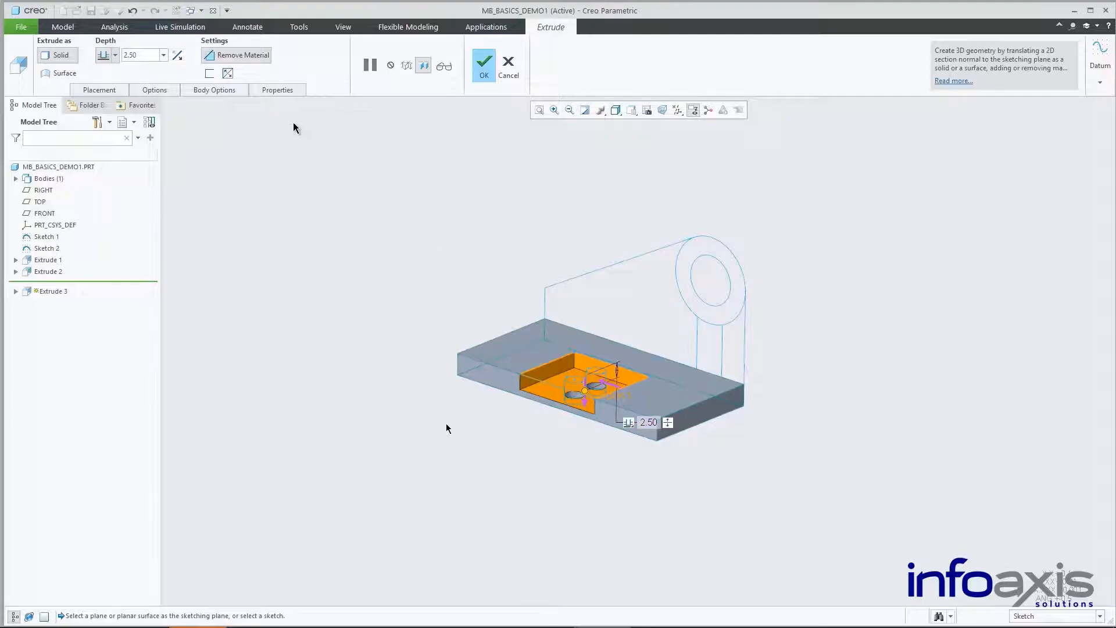
- Check the body options of the rectangular cut, expand the Bodies node, and complete the cut
click(216, 90)
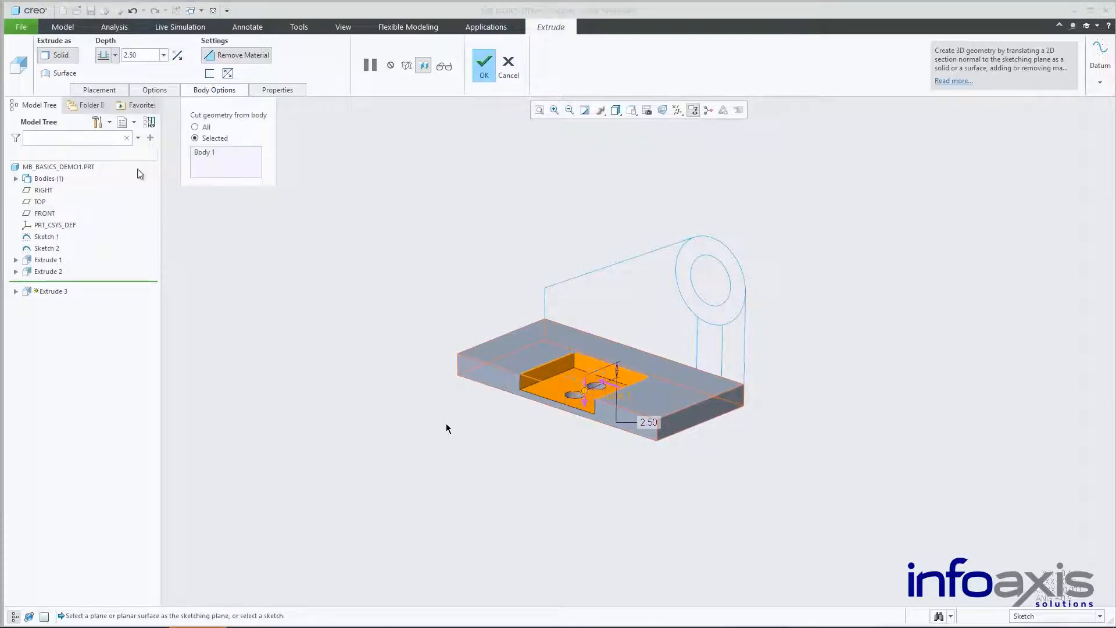
click(15, 178)
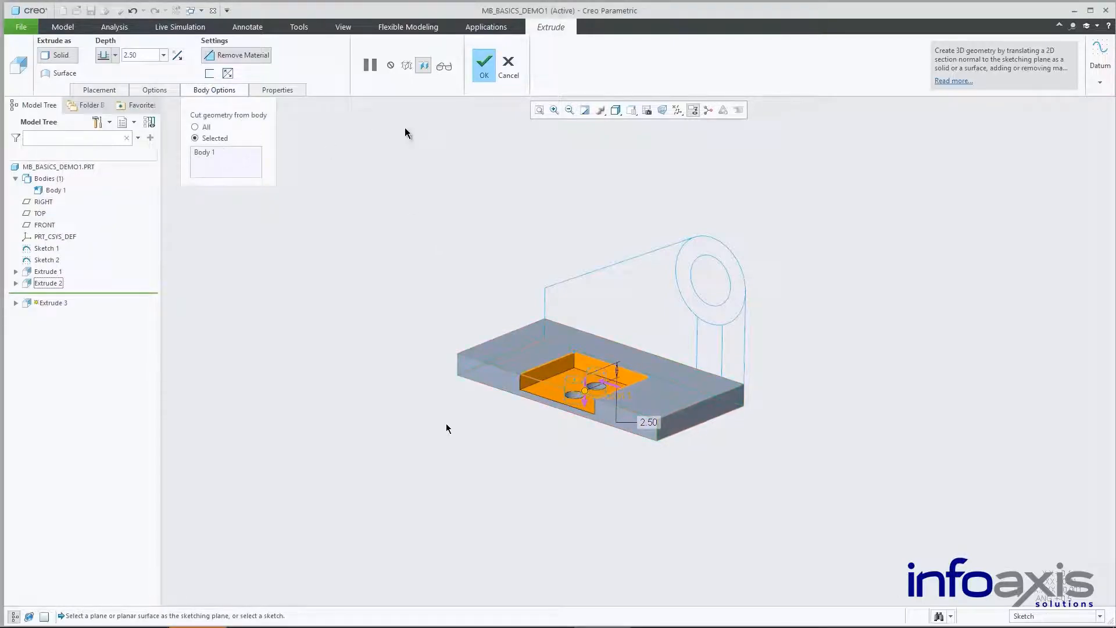
click(482, 66)
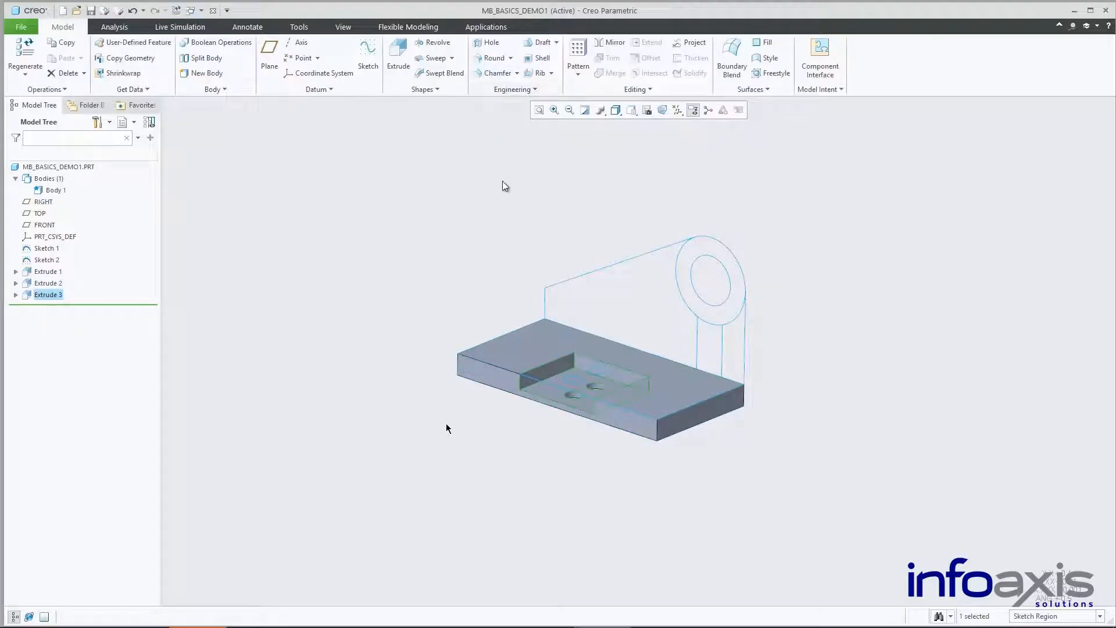
- Extrude the upright sketch profile, leaving its inner circle open, to a 4.5 depth as a new body
click(652, 277)
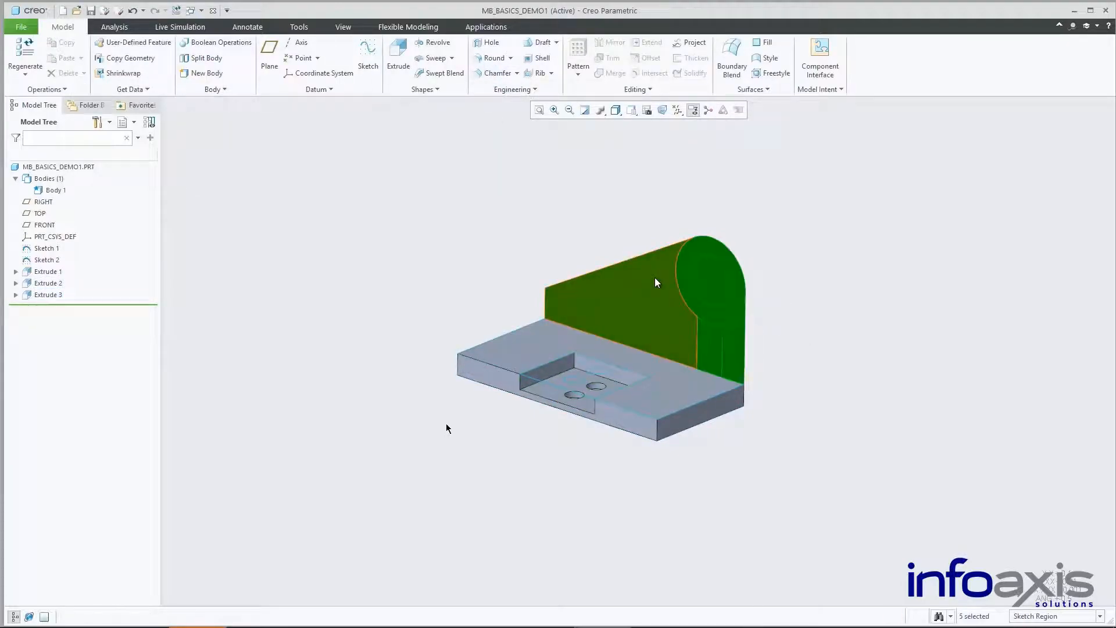
click(714, 284)
click(719, 232)
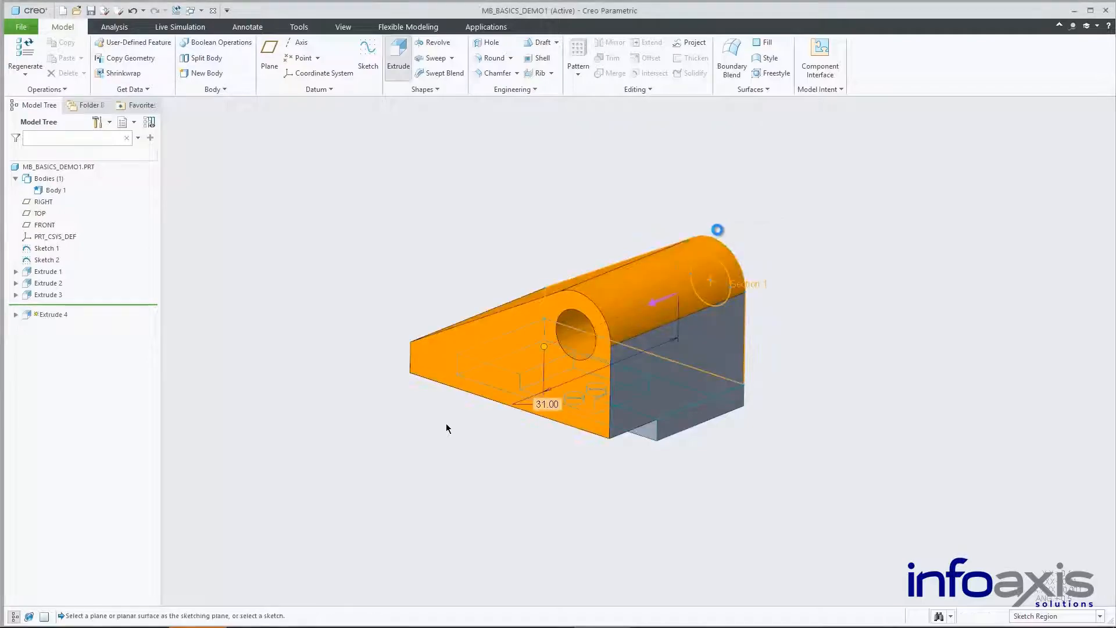
double_click(543, 402)
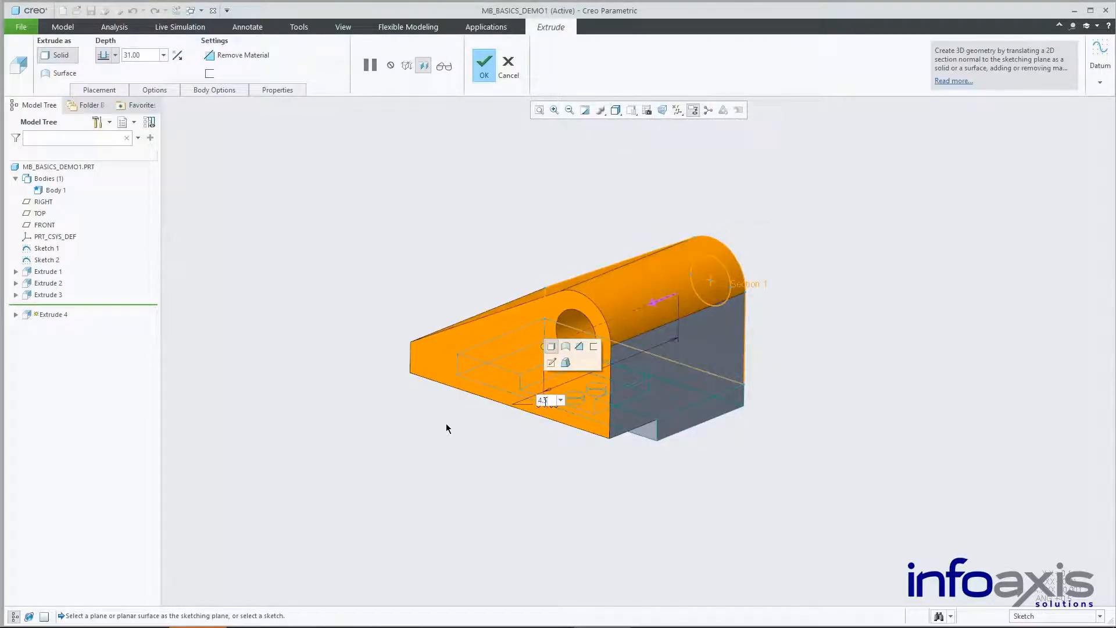
key(Return)
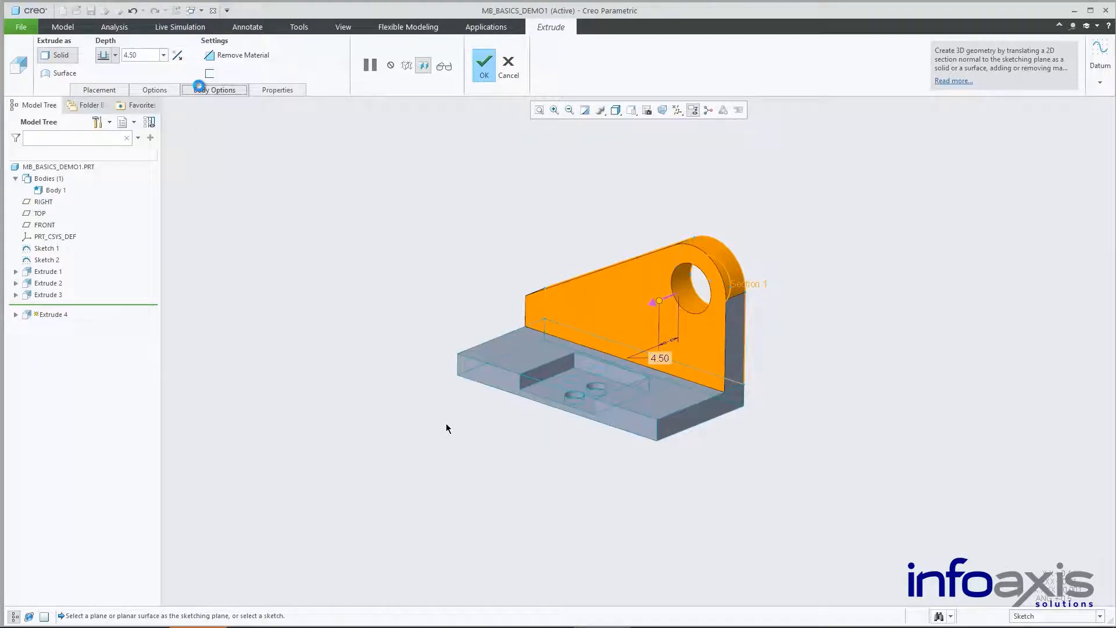
click(199, 88)
click(195, 127)
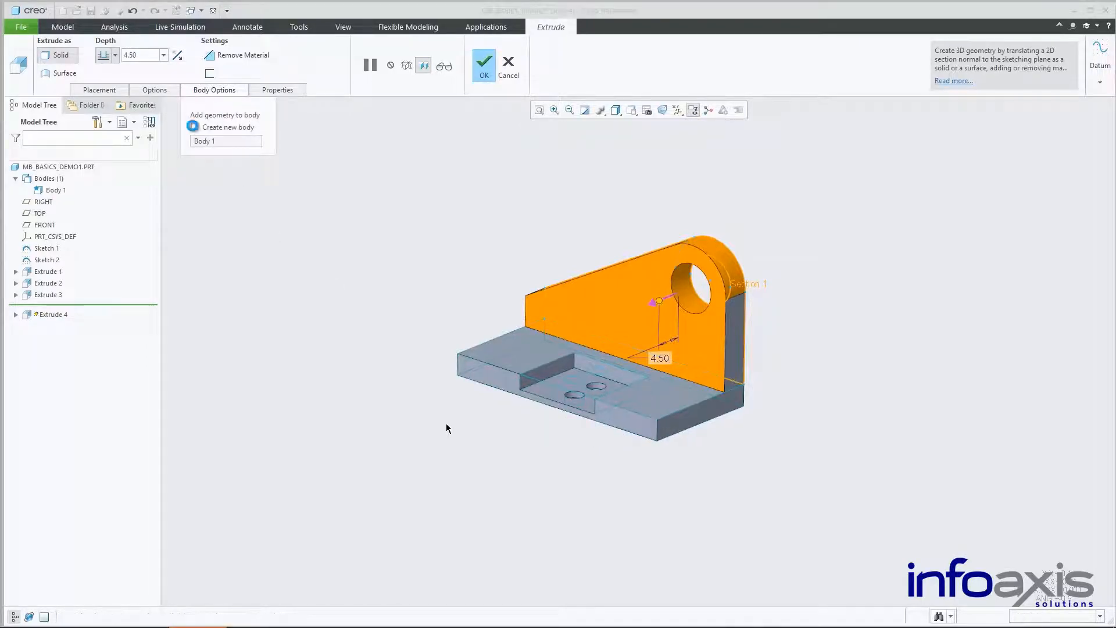
click(484, 65)
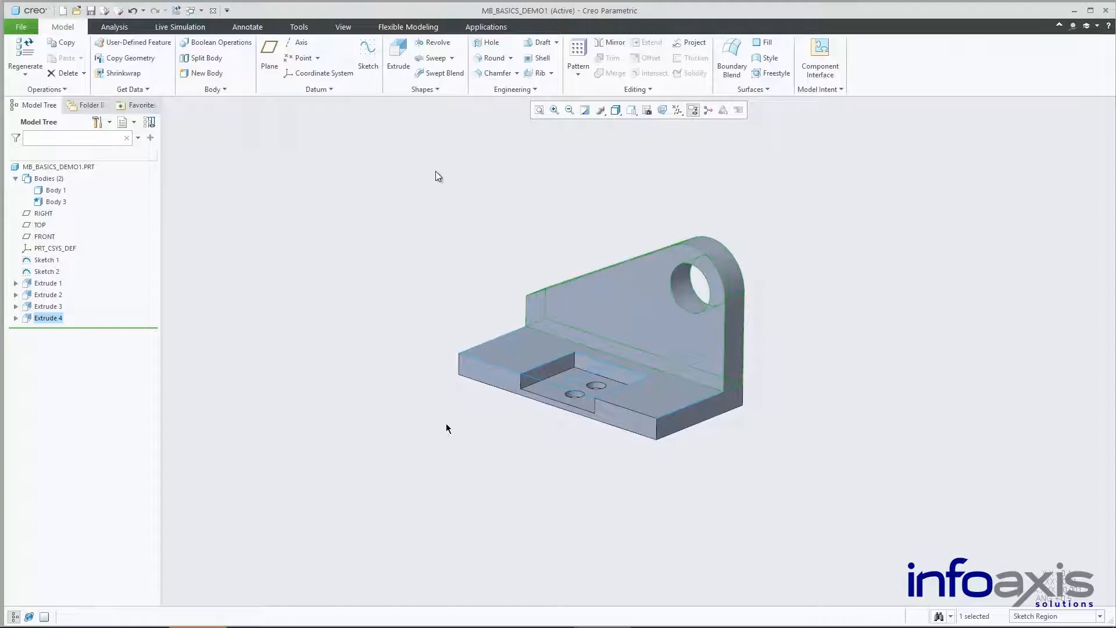
click(389, 243)
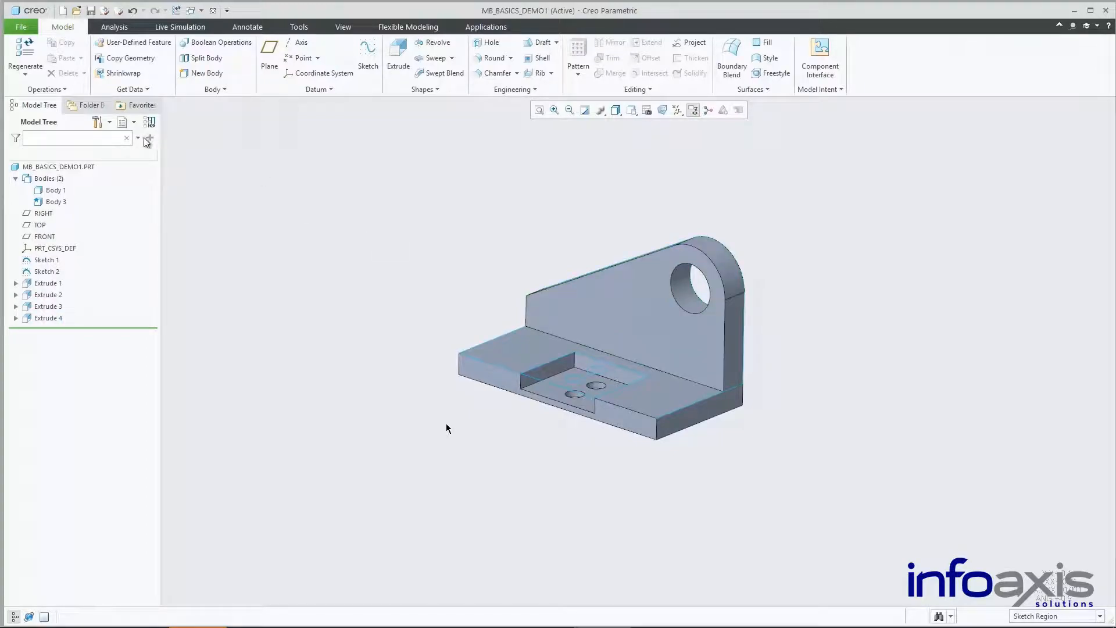
- Display contributing features under the bodies in the model tree, and expand Body 1 and Body 3
click(108, 123)
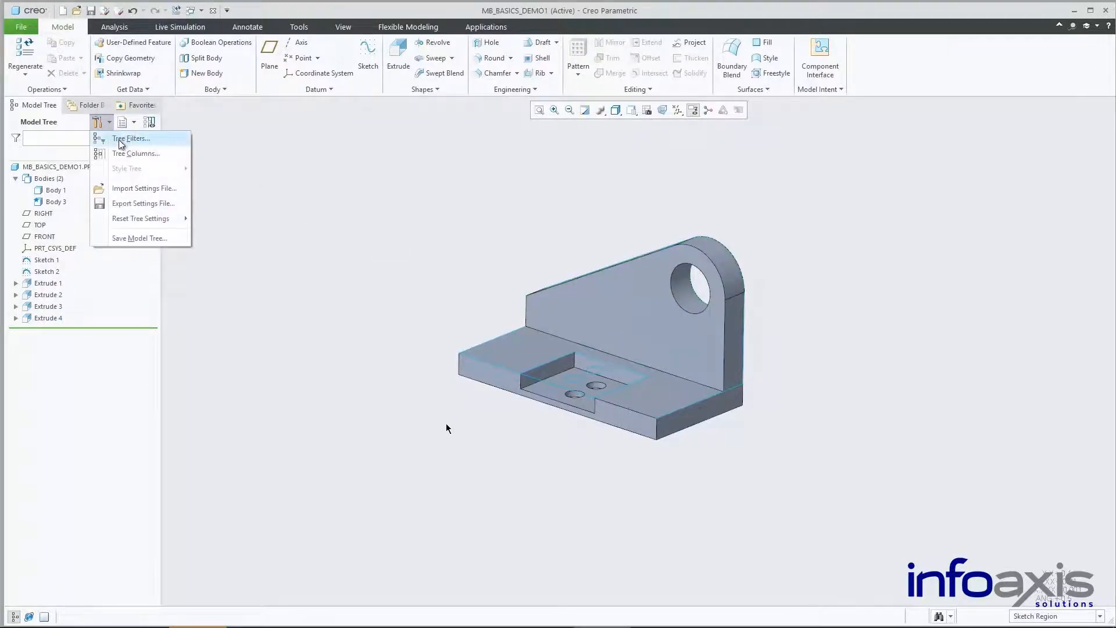
click(118, 140)
click(649, 189)
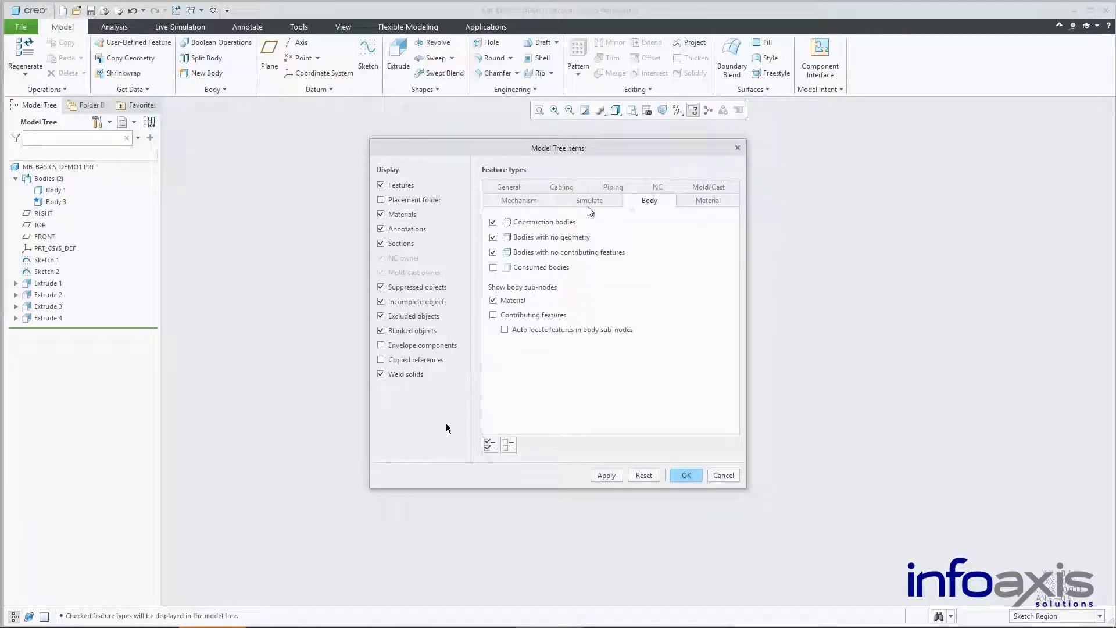
click(608, 476)
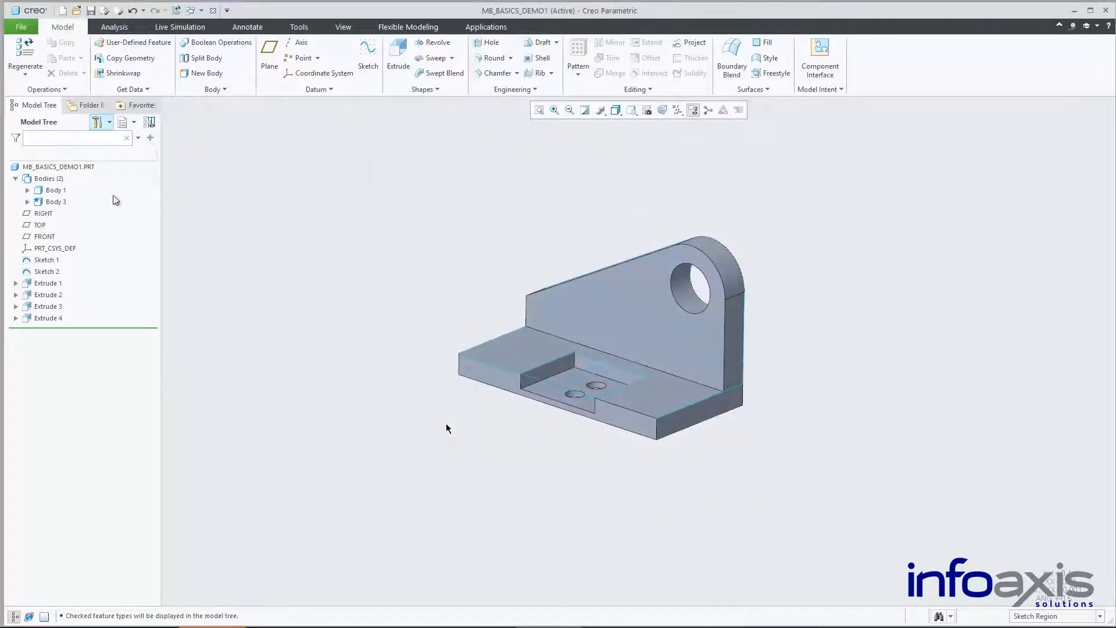
click(27, 191)
click(26, 237)
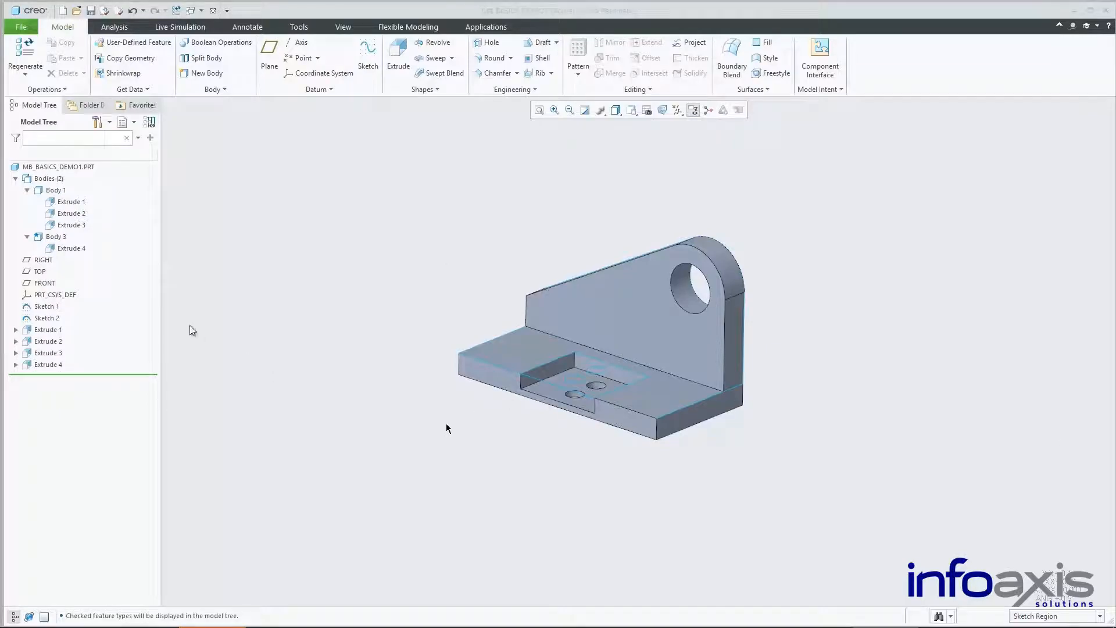
- Hide Body 3, the upright bracket wall
click(56, 237)
click(81, 199)
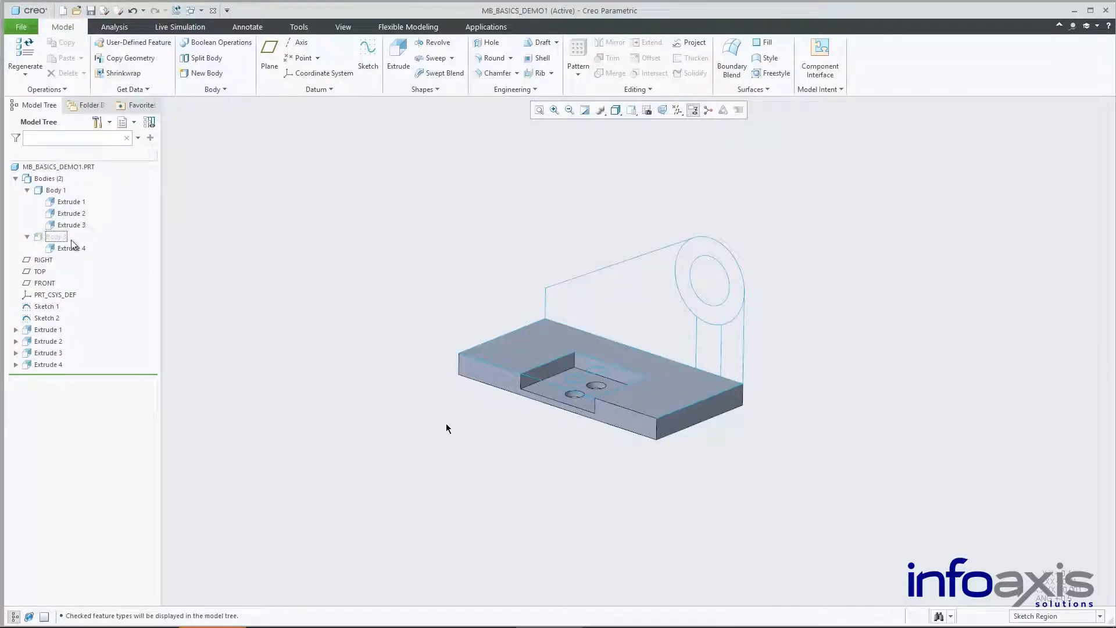
- Show Body 3 again and apply a yellow appearance to it
click(80, 199)
click(343, 26)
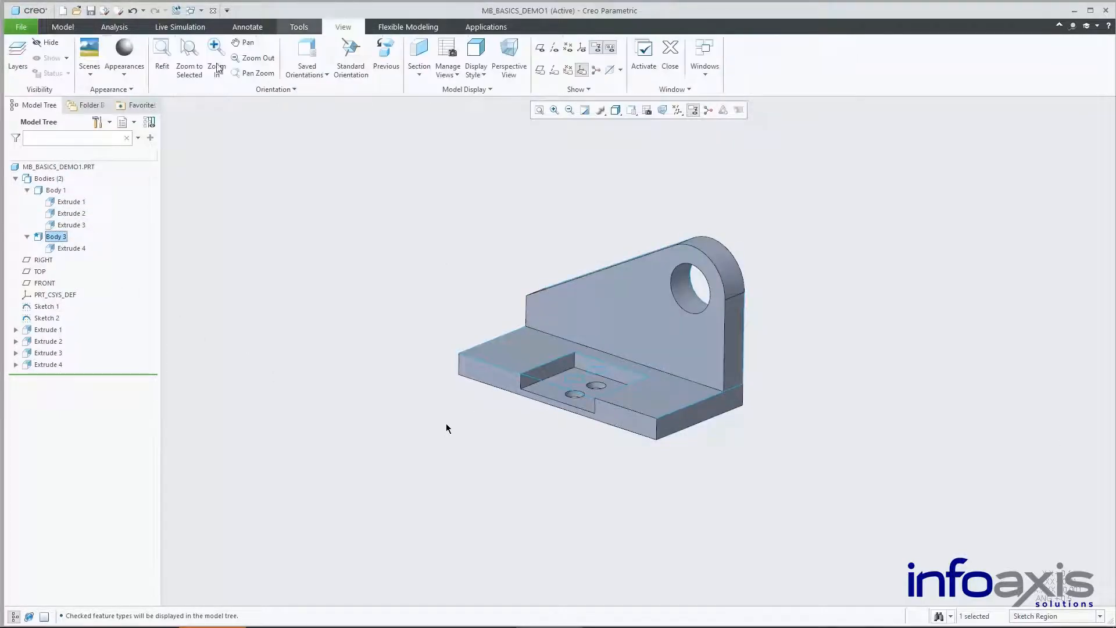
click(125, 76)
click(124, 181)
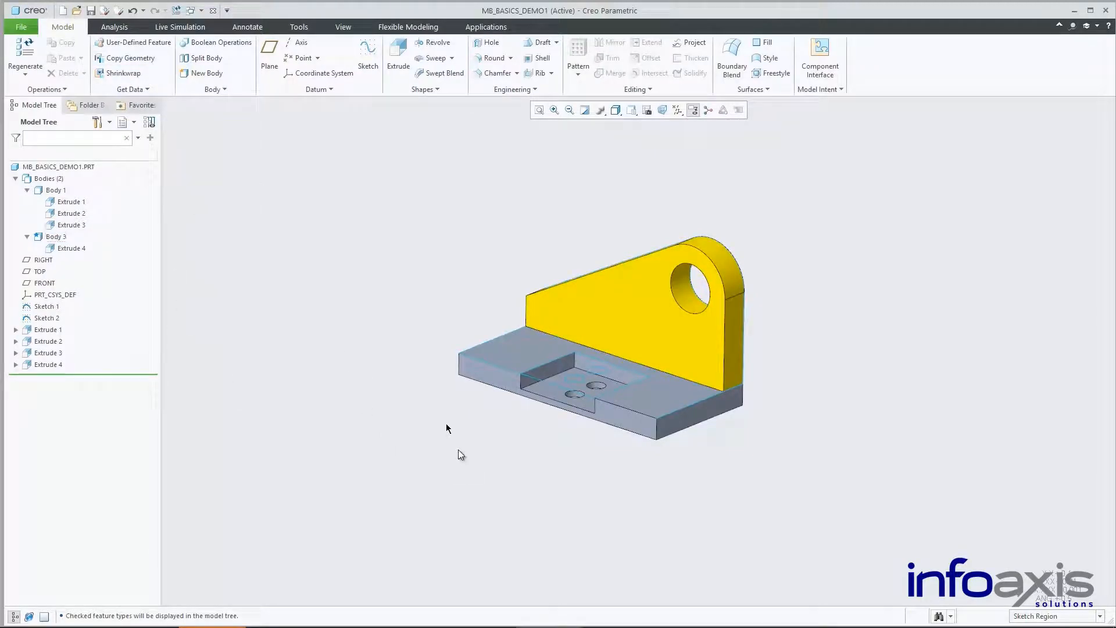
- Extrude the ring-shaped sketch region around the wall's hole 13.5 forward over the base plate as added material
click(719, 317)
click(750, 256)
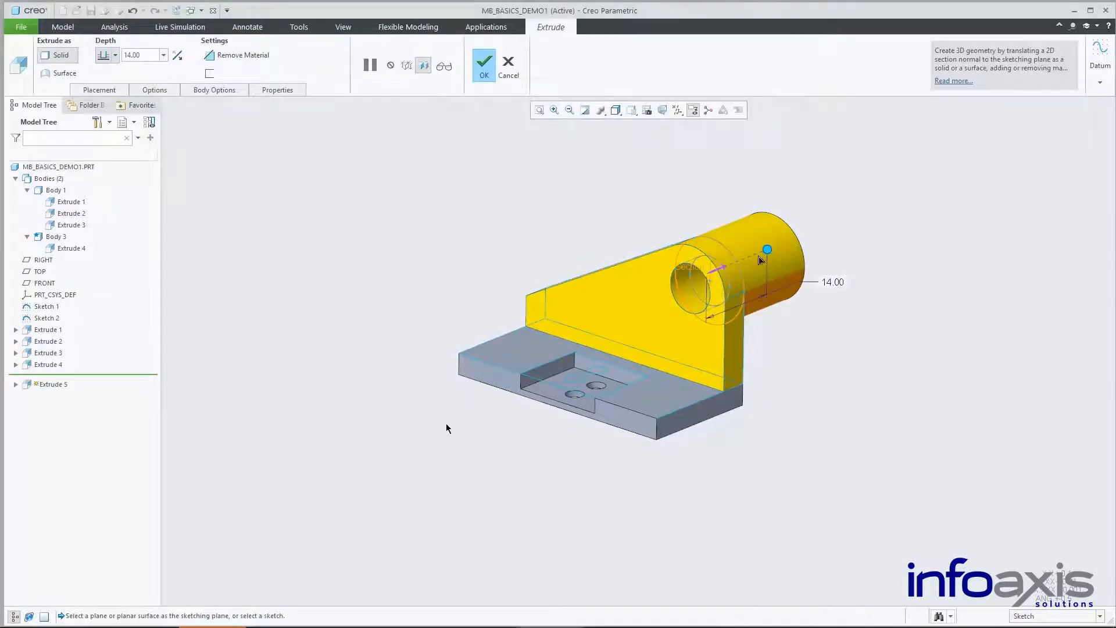
drag(759, 256, 654, 311)
right_click(654, 311)
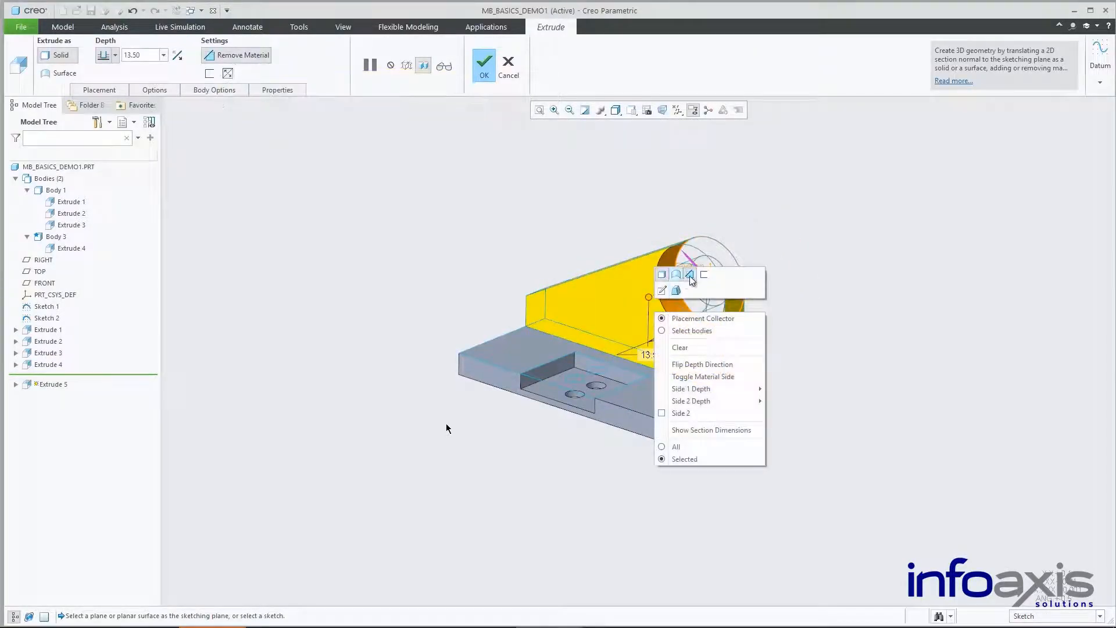
click(690, 276)
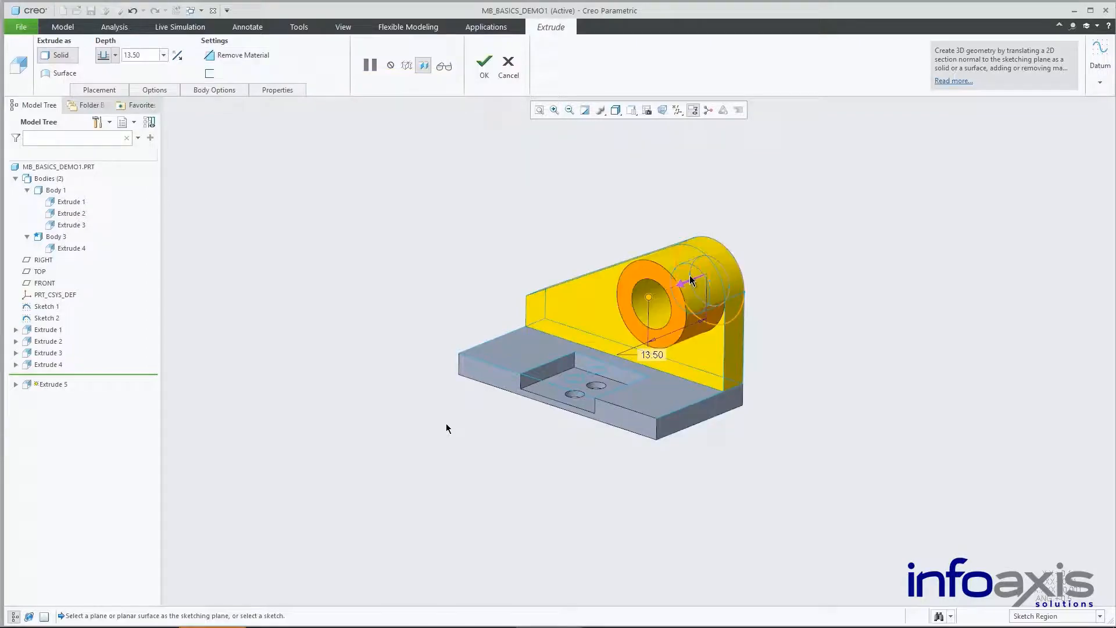
middle_click(763, 401)
- Extrude the sketch region below the cylinder to a depth of 10 and check that it is added to Body 3
click(706, 364)
click(716, 313)
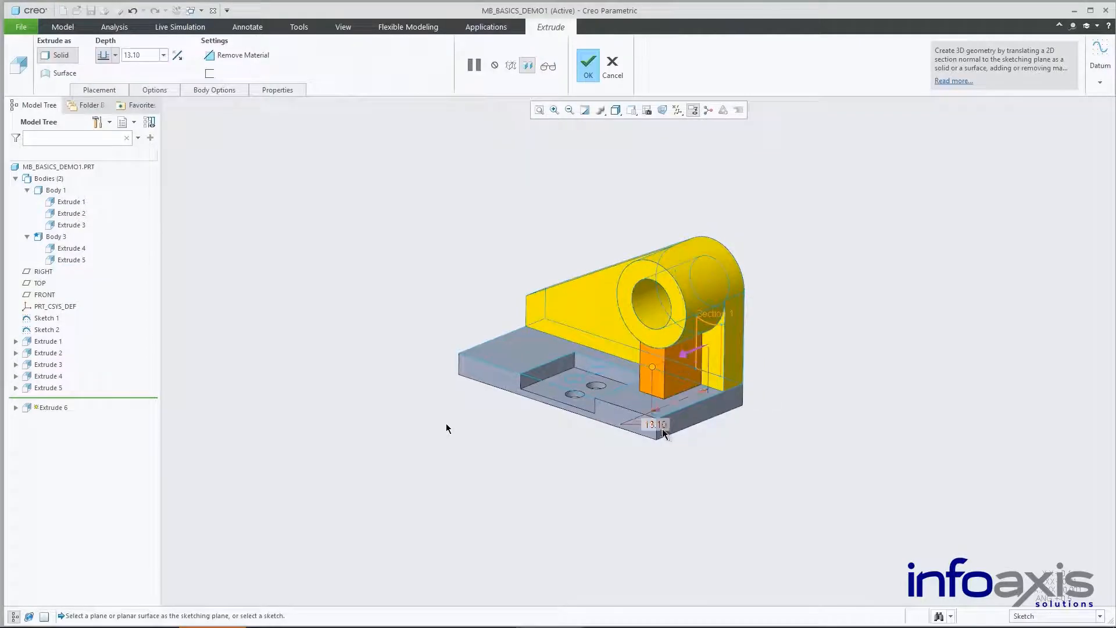
text(10)
key(Return)
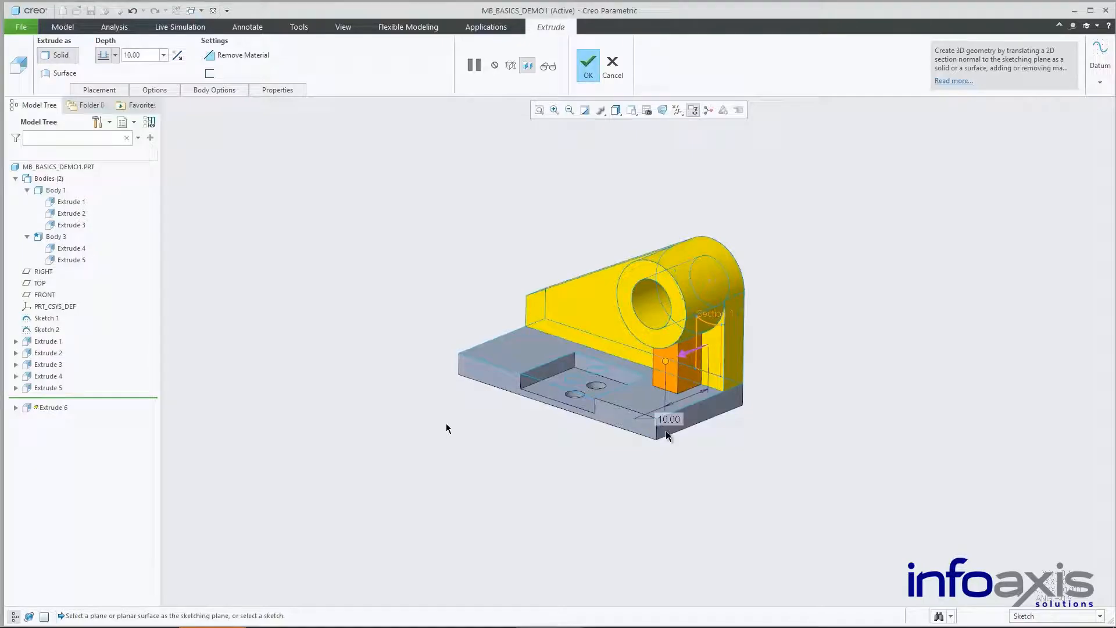
click(212, 90)
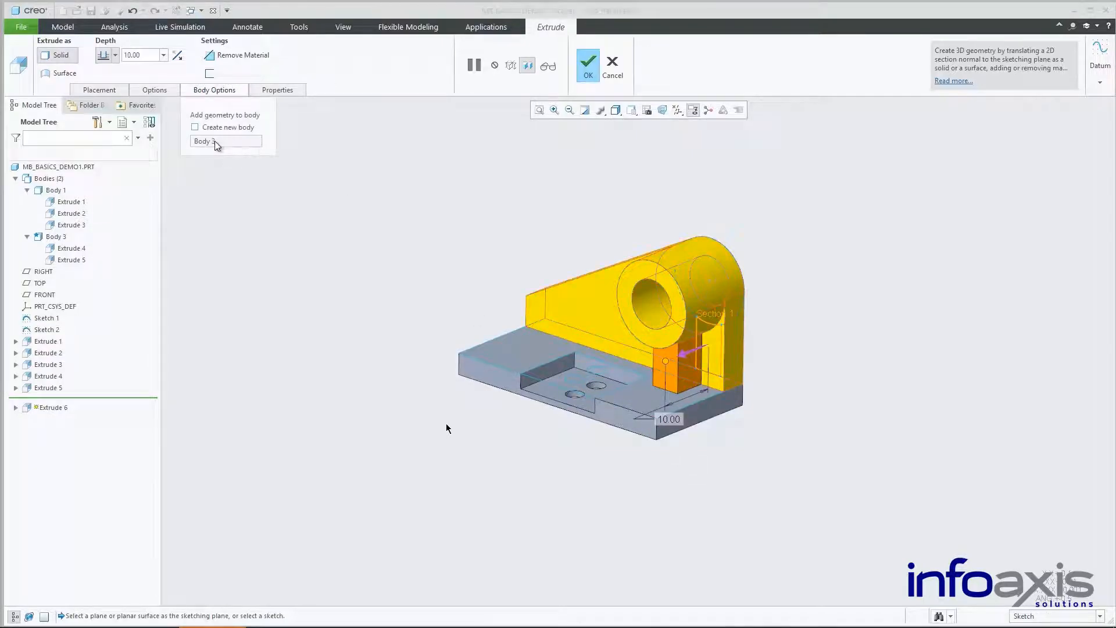
middle_click(206, 259)
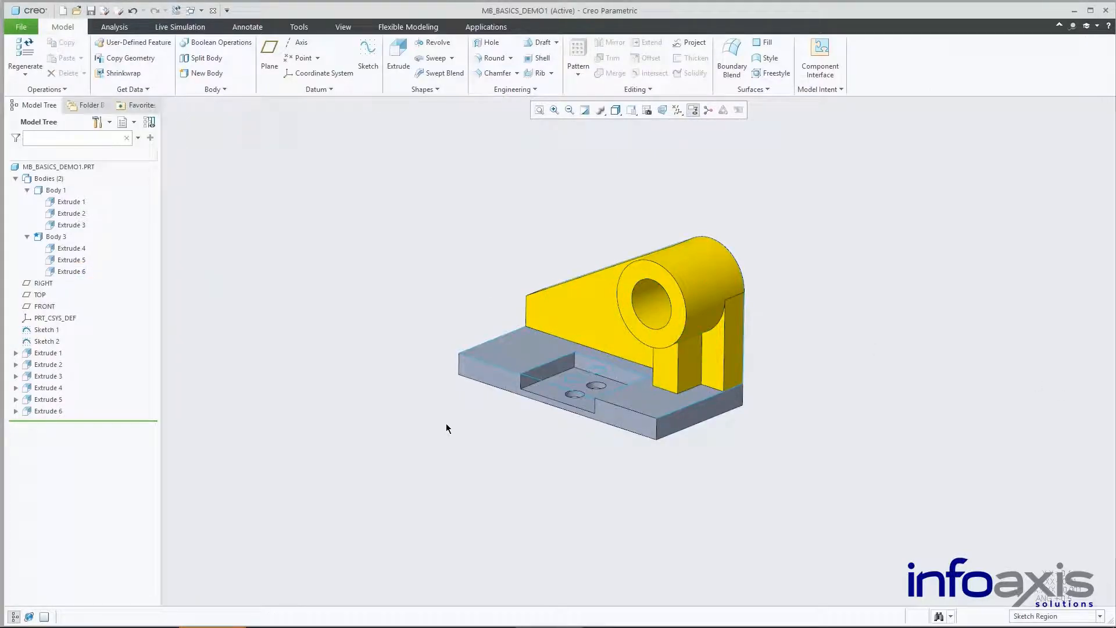
- Hide Sketch 1 and Sketch 2
click(52, 341)
ctrl+click(46, 329)
click(87, 299)
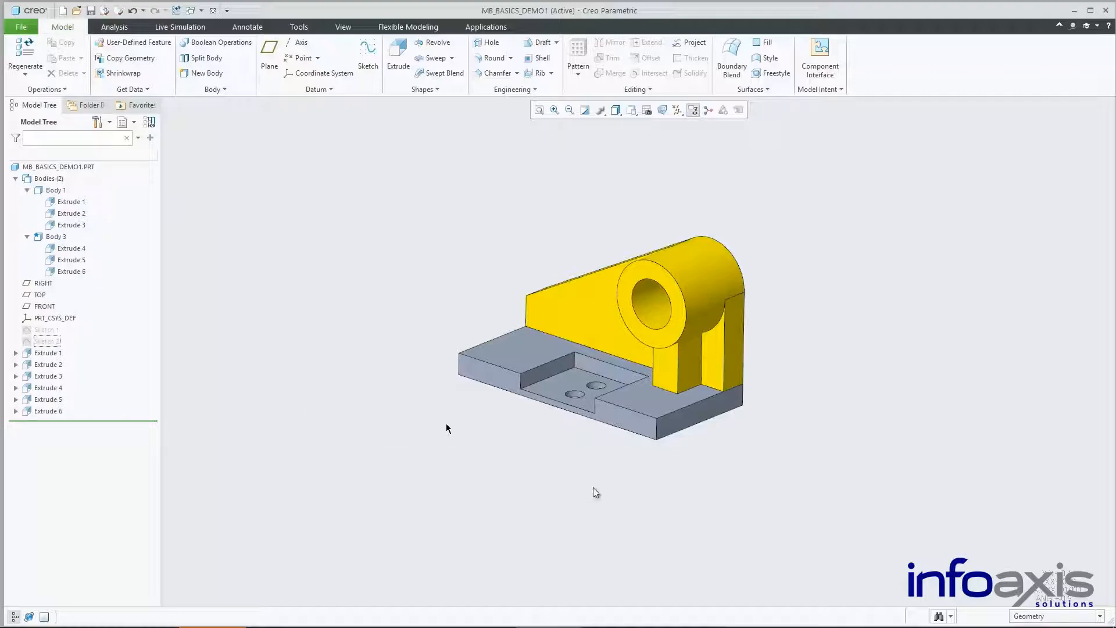
- Round the two front vertical edges of the support post beneath the cylinder
scroll(573, 450, down, 3)
shift+middle_drag(571, 446, 549, 545)
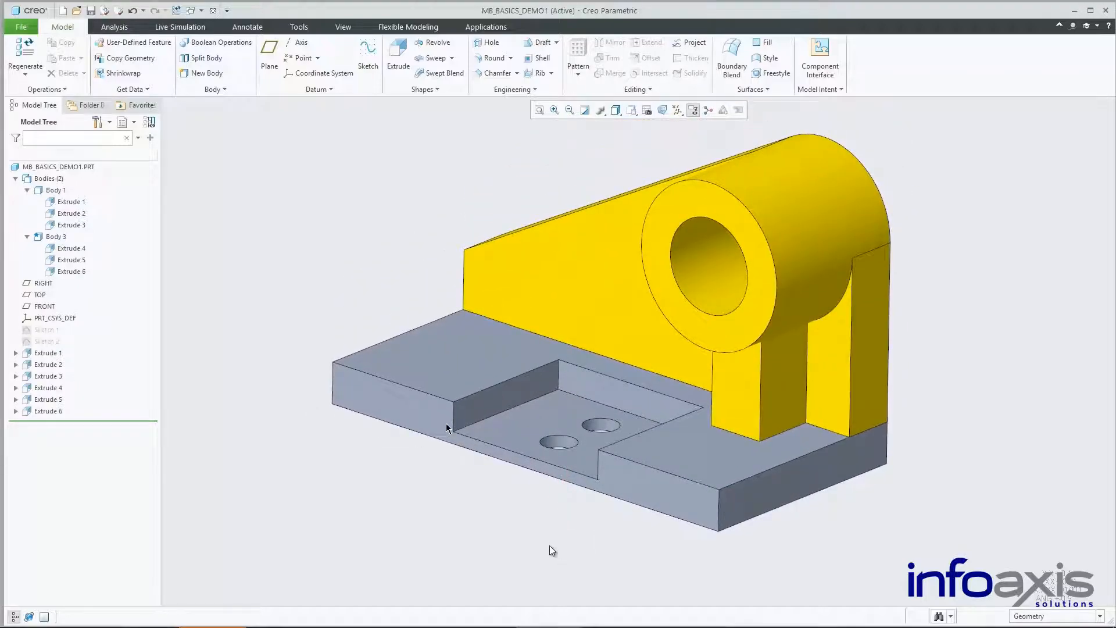
click(750, 408)
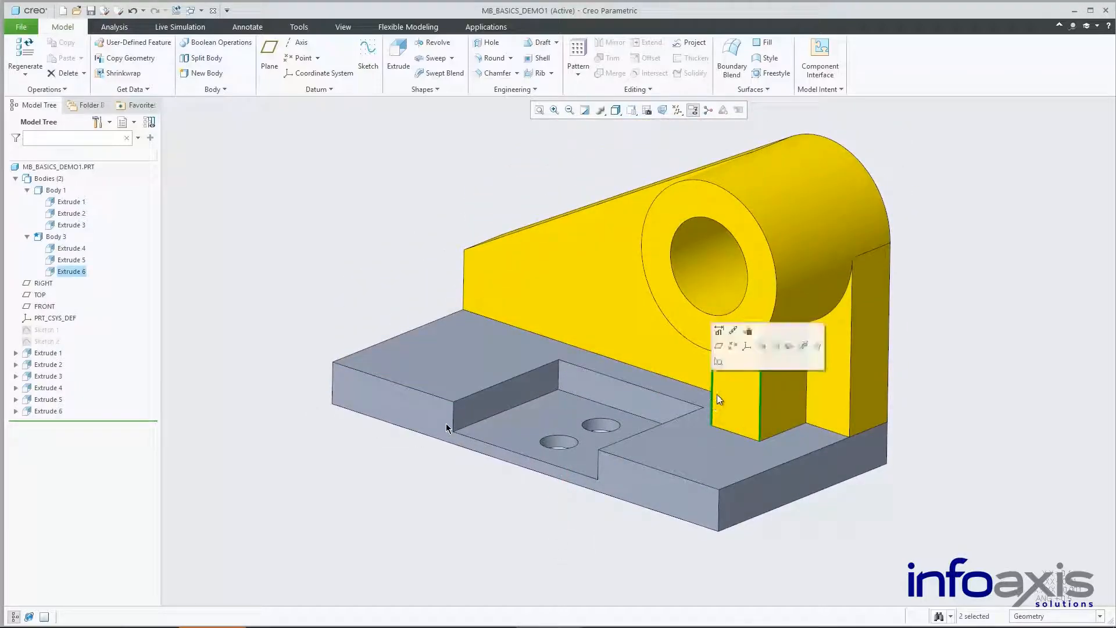
click(761, 346)
middle_click(446, 480)
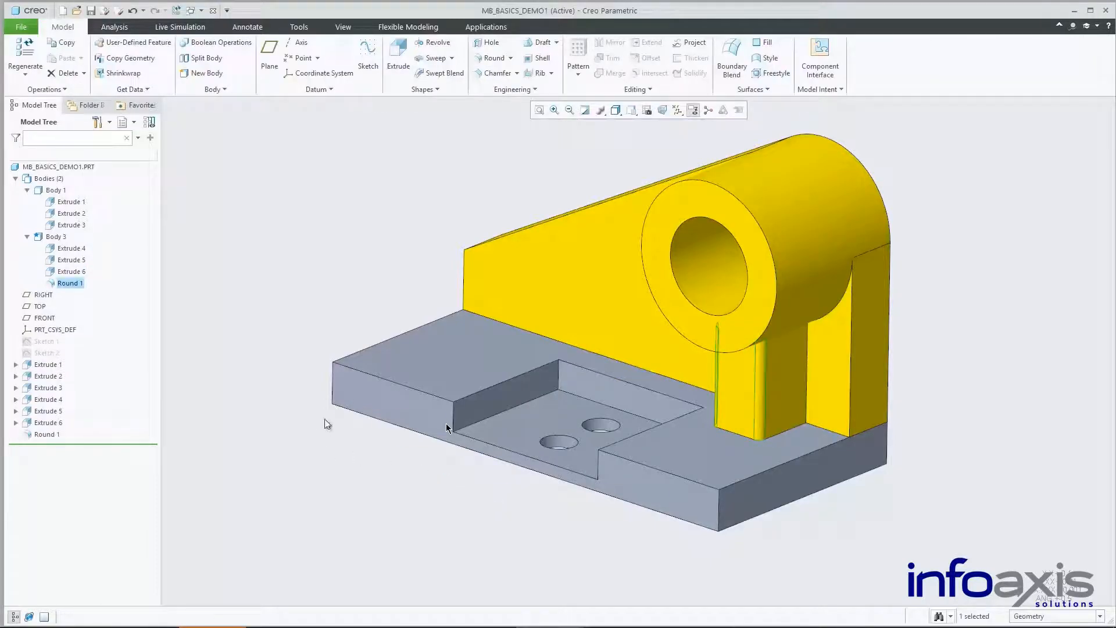
- Round the two front vertical corners of the base plate with a radius of about 3.4
click(332, 384)
ctrl+click(719, 520)
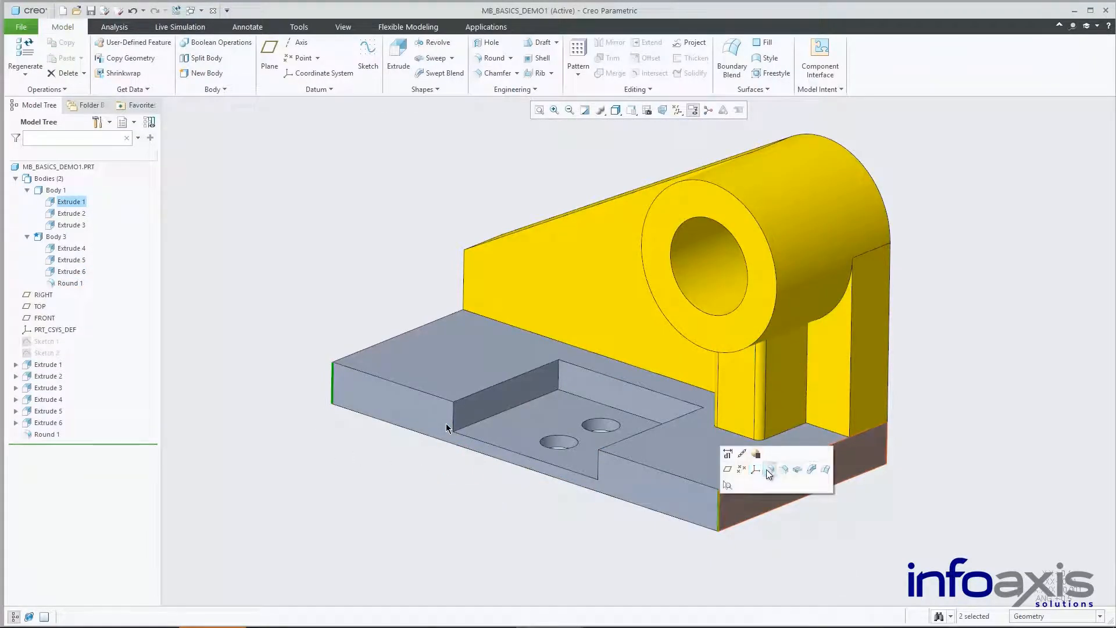
click(769, 471)
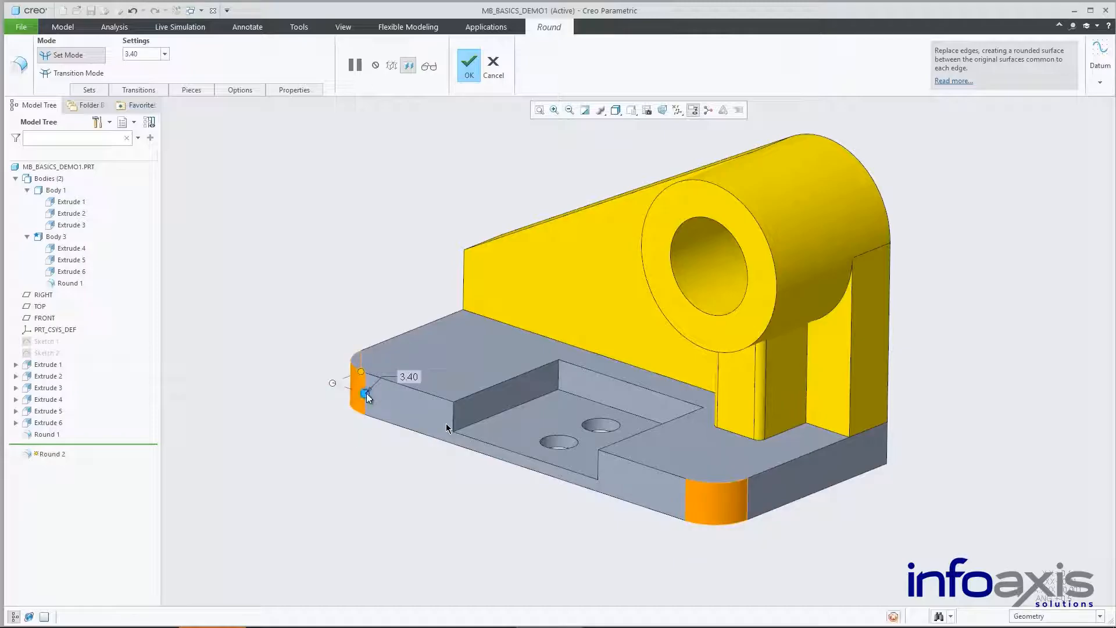
middle_click(401, 467)
- Round the rear outer edges across both bodies, including the rear vertical corners and the upper edge at the wall's low end
key(ctrl+d)
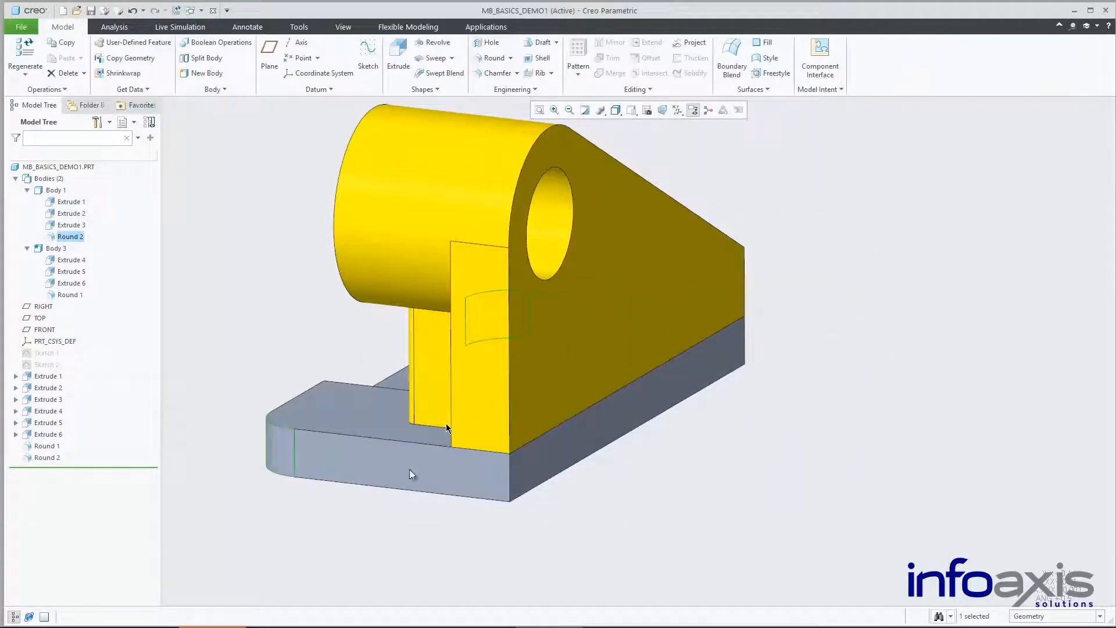
click(511, 486)
click(516, 415)
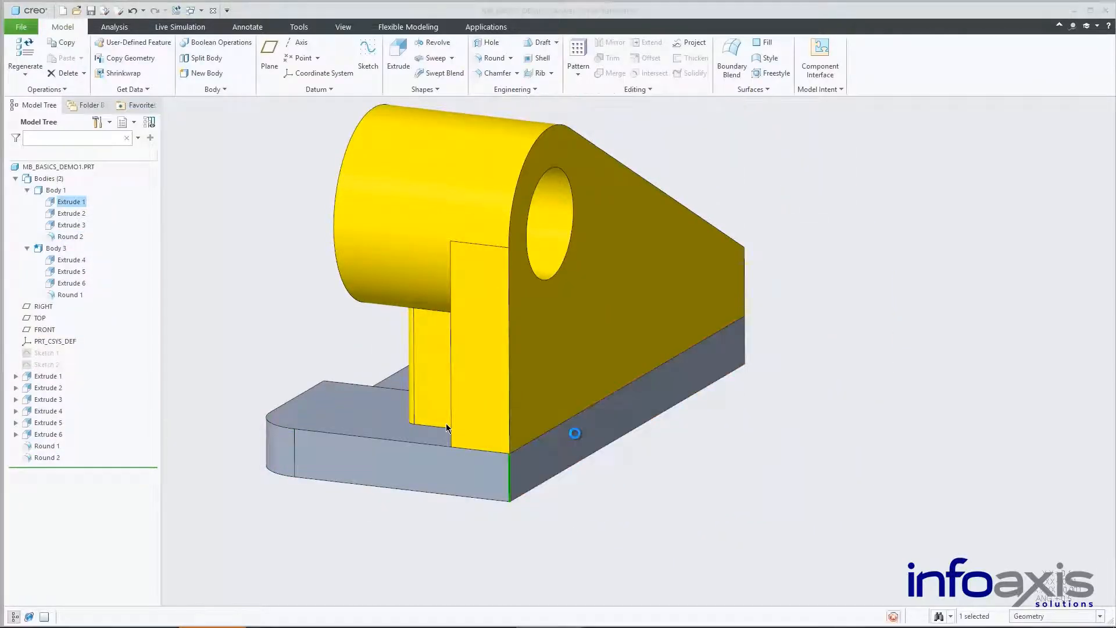
middle_drag(651, 462, 551, 488)
ctrl+click(773, 355)
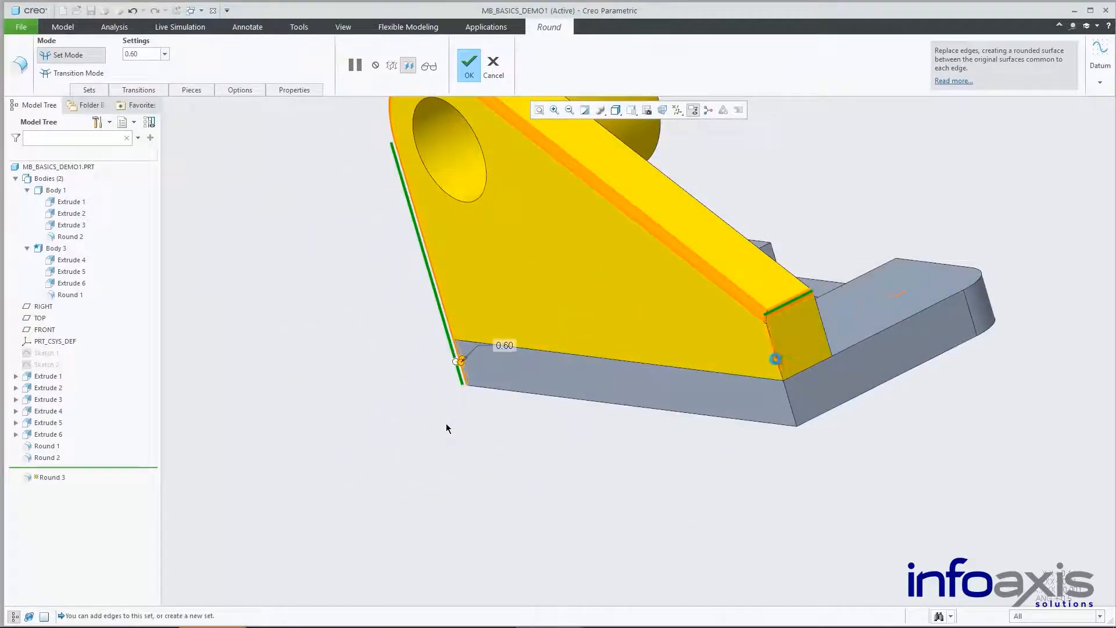
ctrl+click(795, 415)
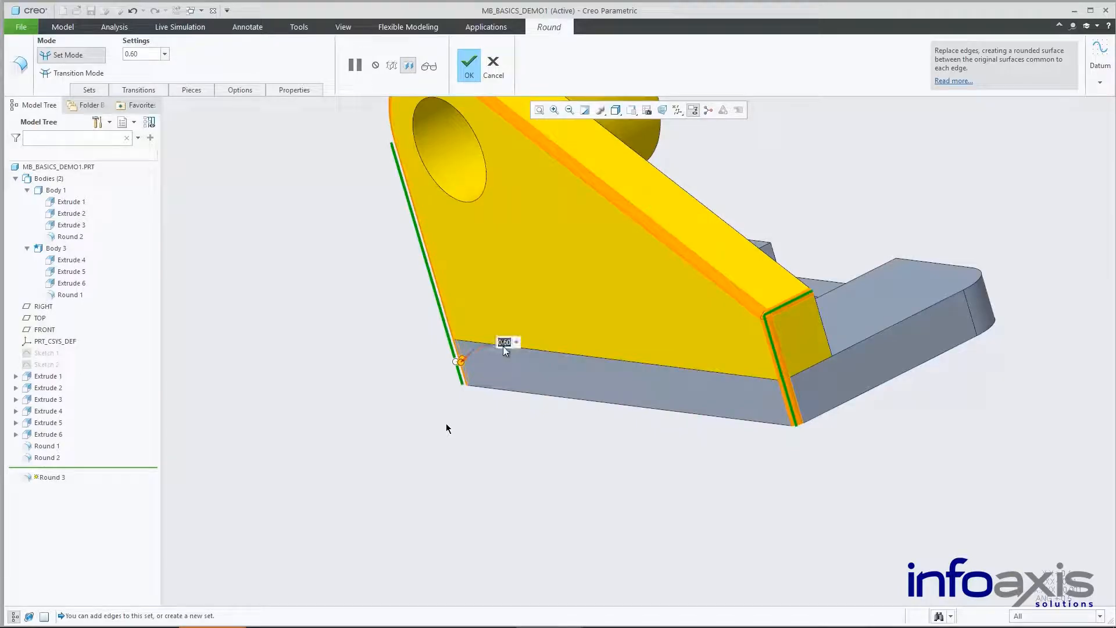
middle_click(594, 472)
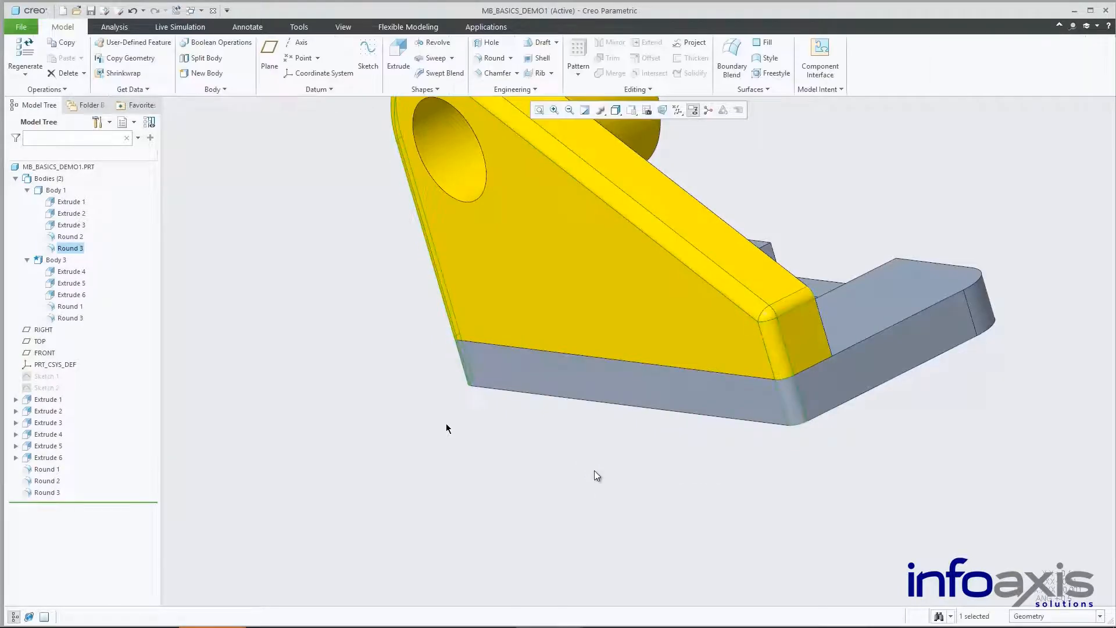
- Shell only Body 1 with a 0.64 wall thickness, removing the base plate's underside surface
key(ctrl+d)
click(539, 61)
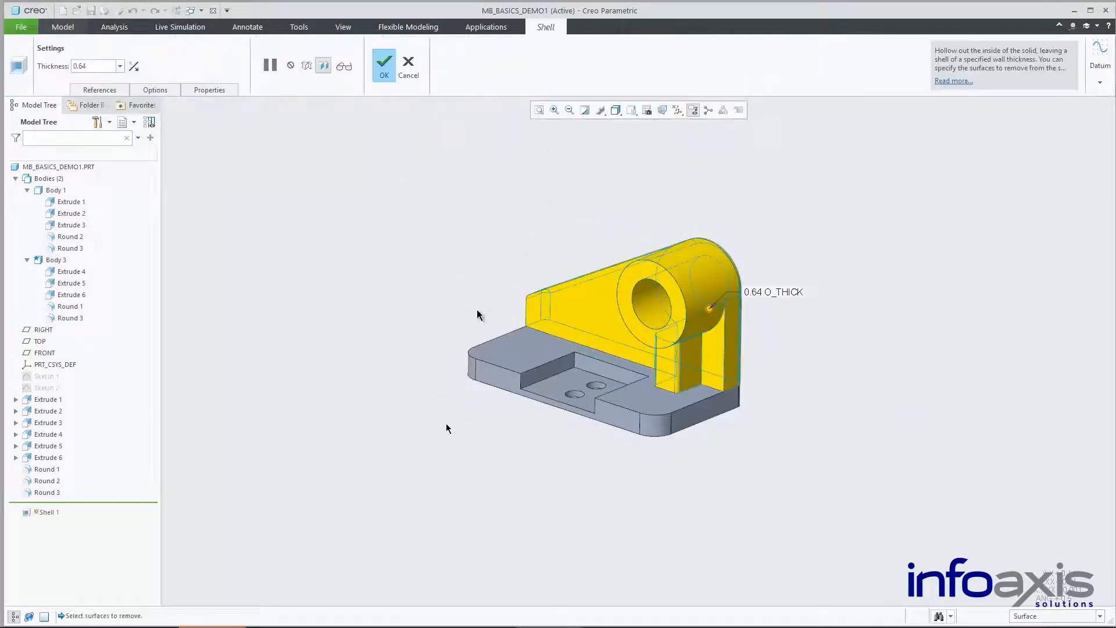
middle_drag(477, 315, 284, 235)
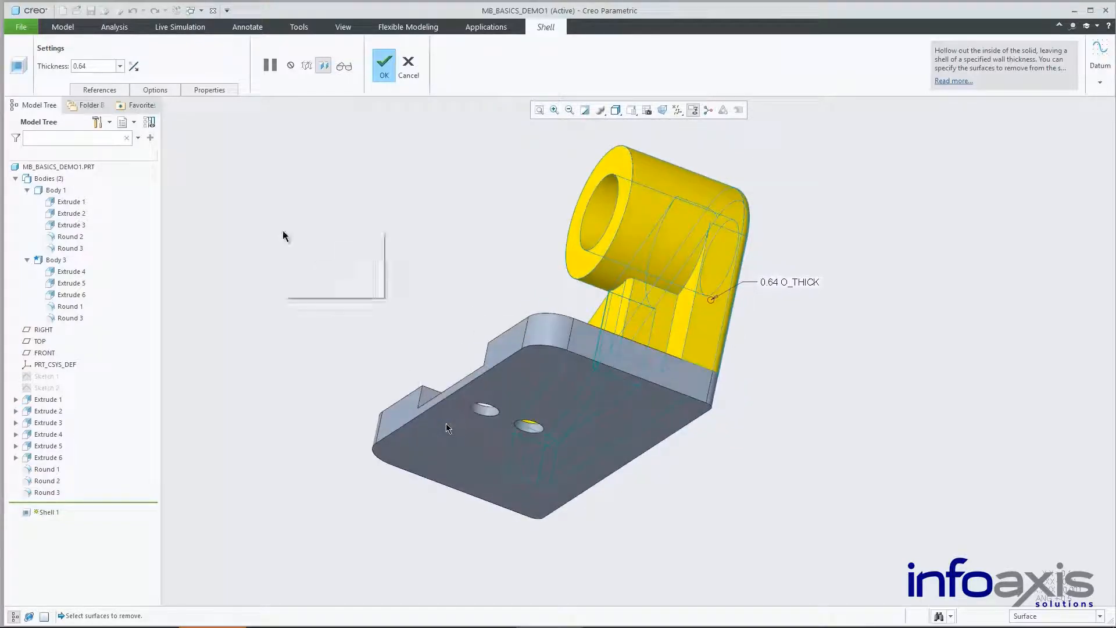
click(317, 273)
click(457, 419)
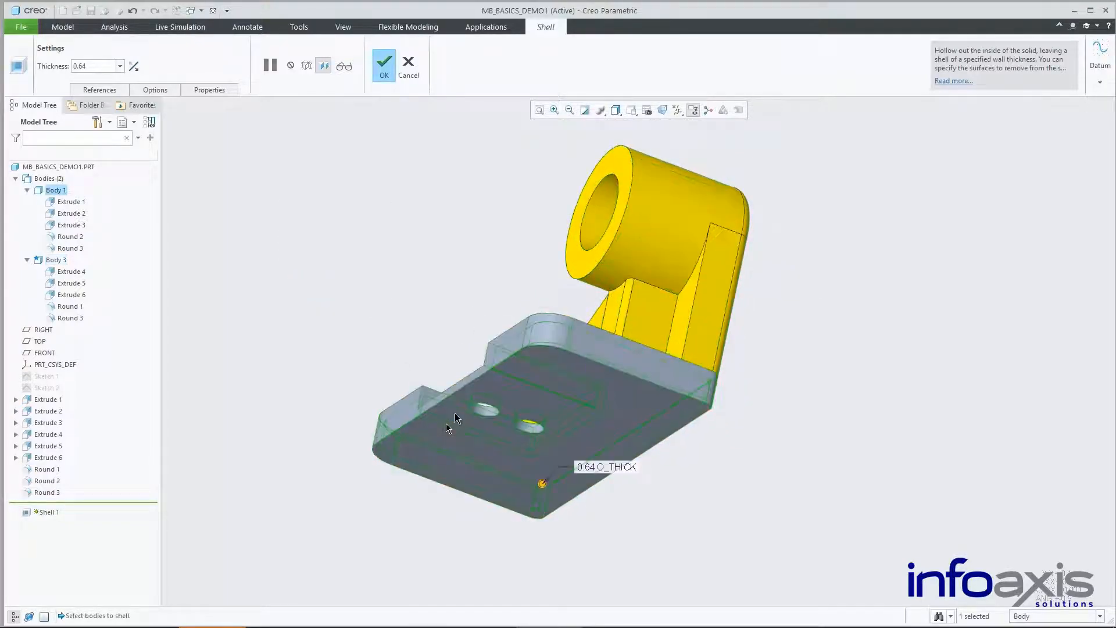
right_click(389, 336)
click(407, 342)
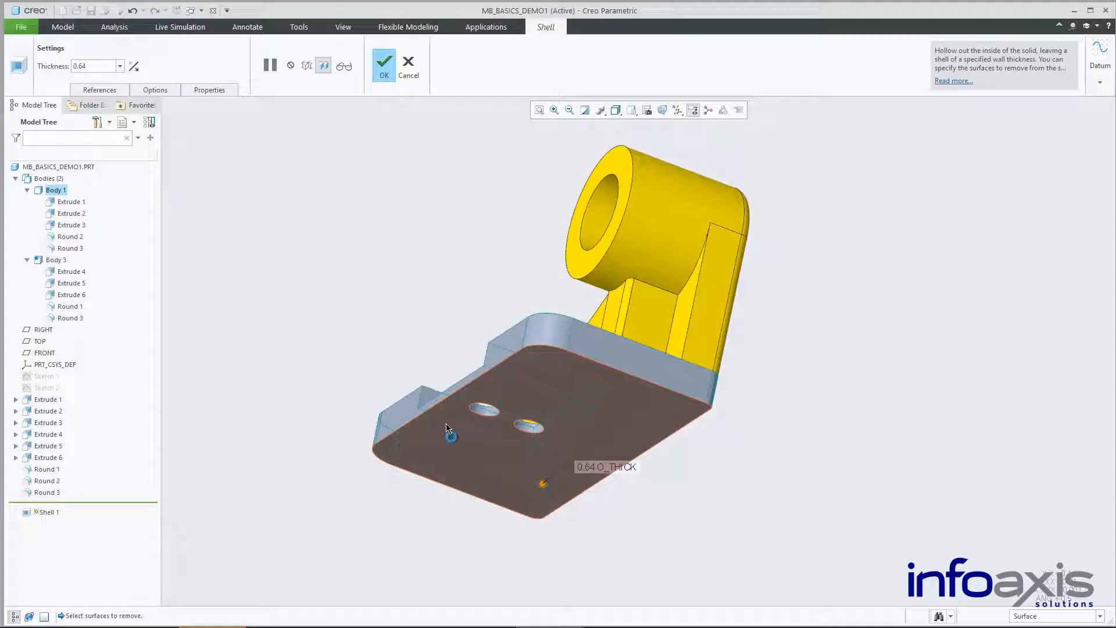
click(452, 440)
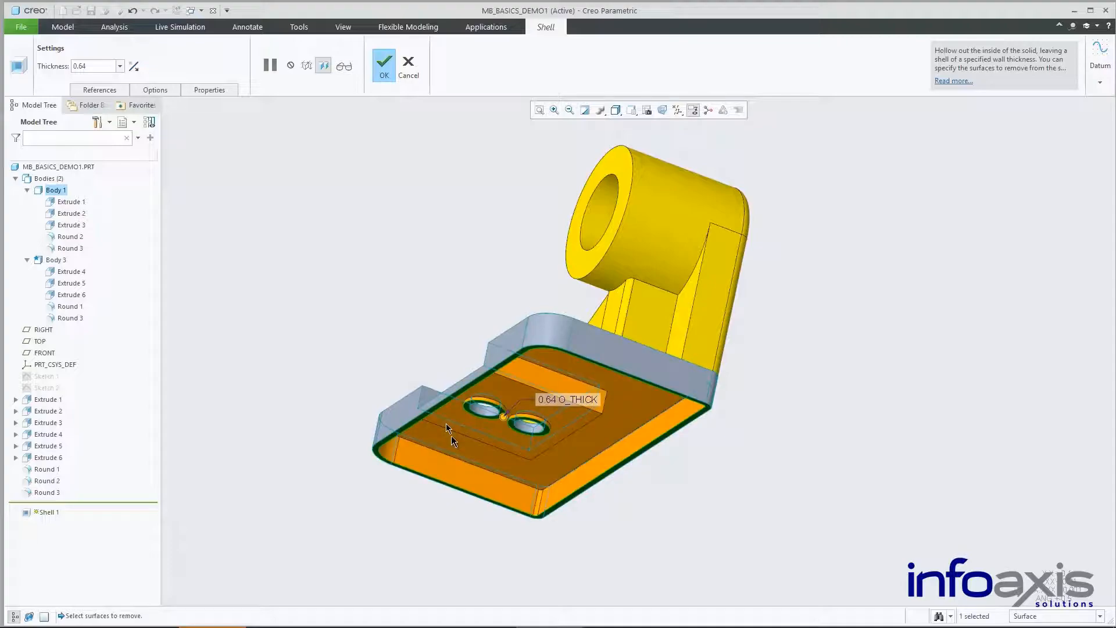
middle_click(625, 532)
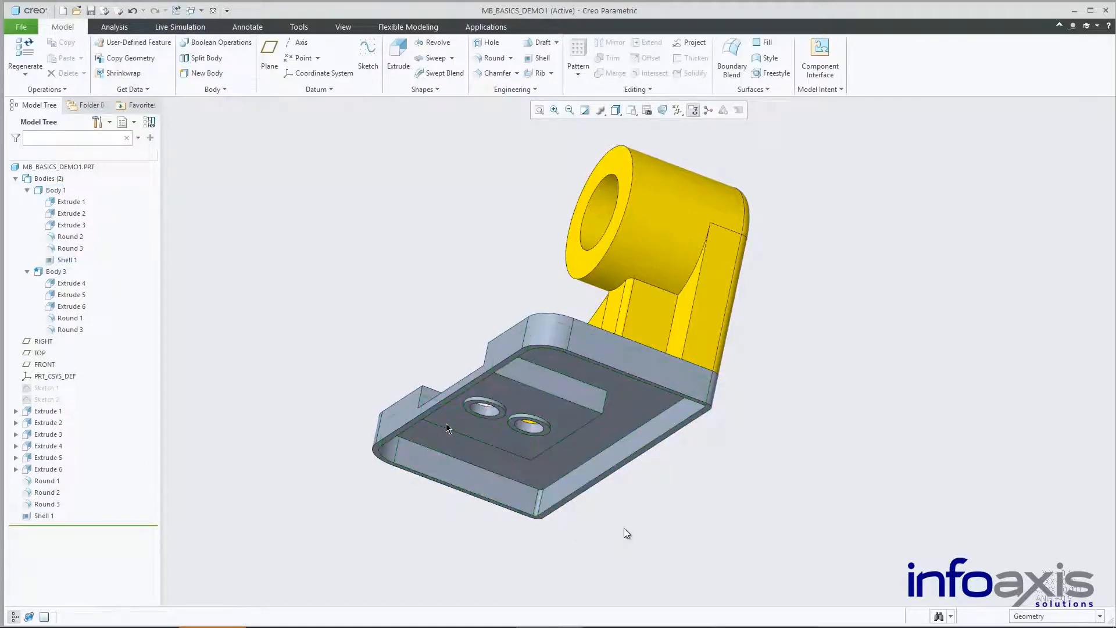
- Merge Body 3 into Body 1 with a Boolean operation, without keeping the modifying body
key(ctrl+d)
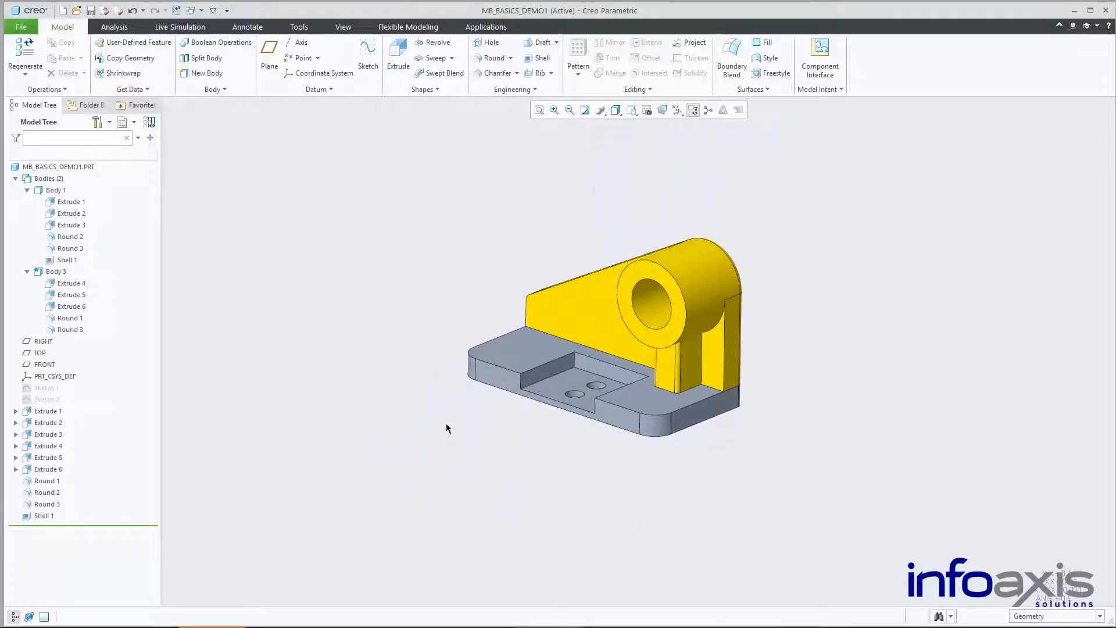
click(51, 192)
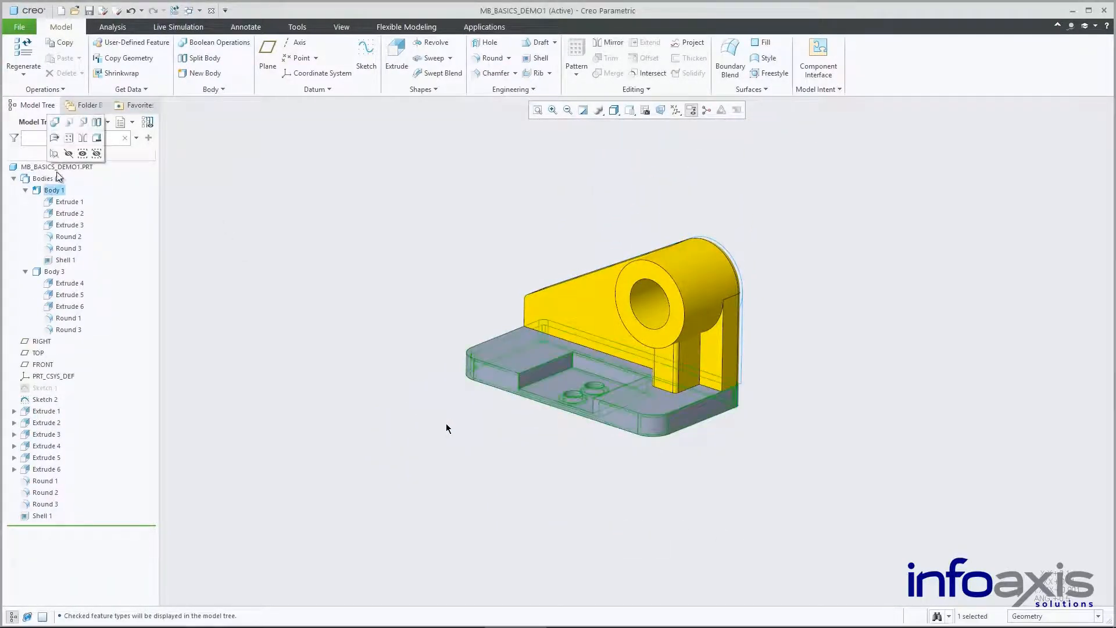
click(55, 124)
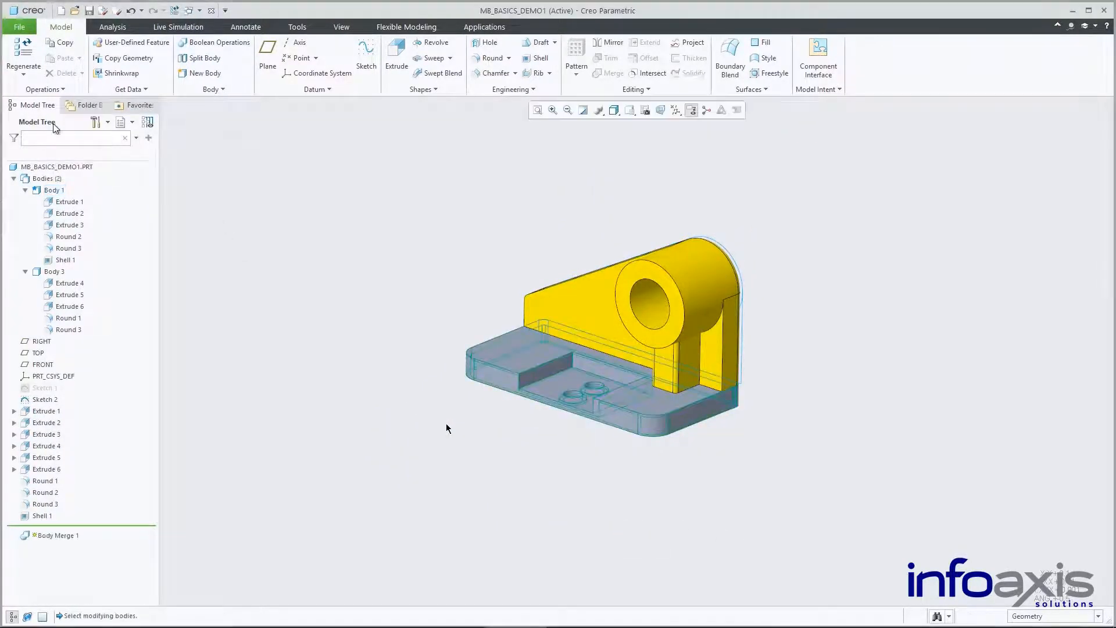
click(627, 283)
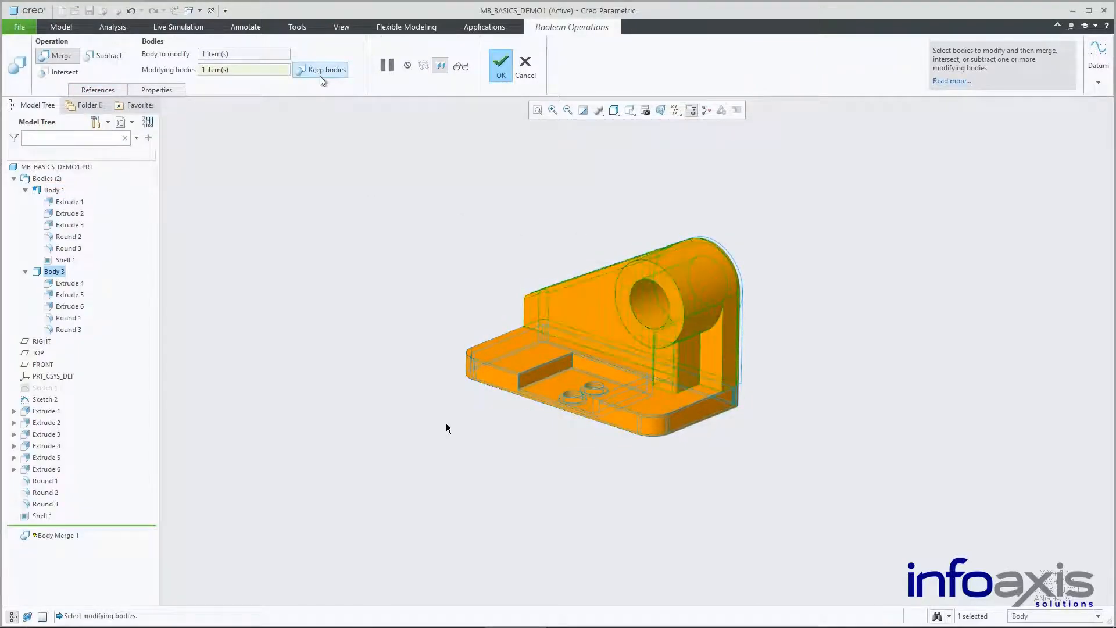
click(501, 67)
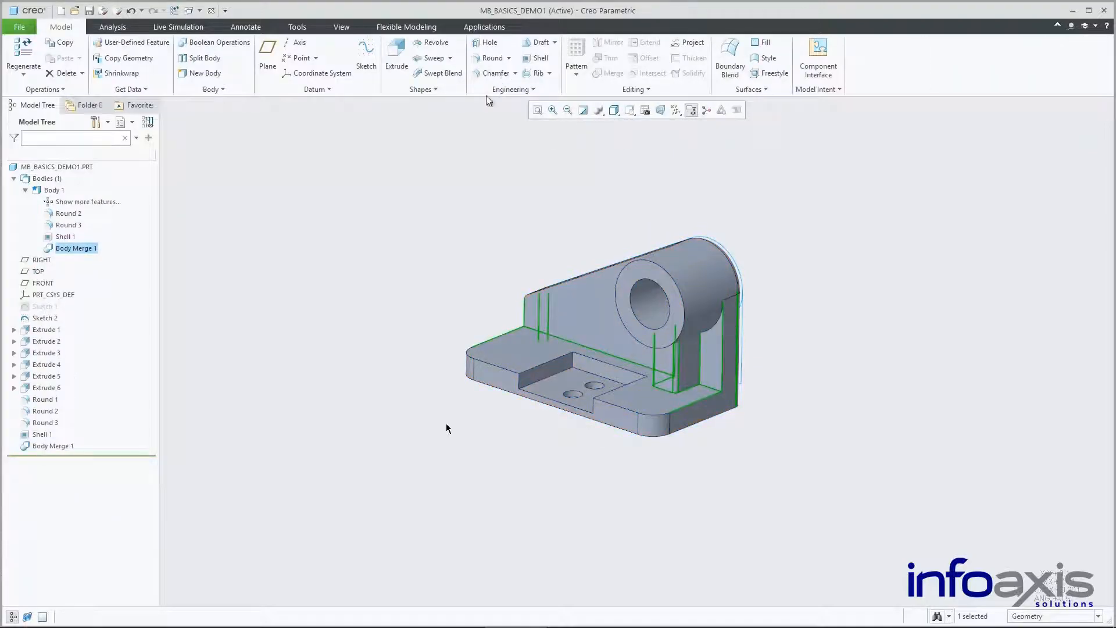
click(395, 216)
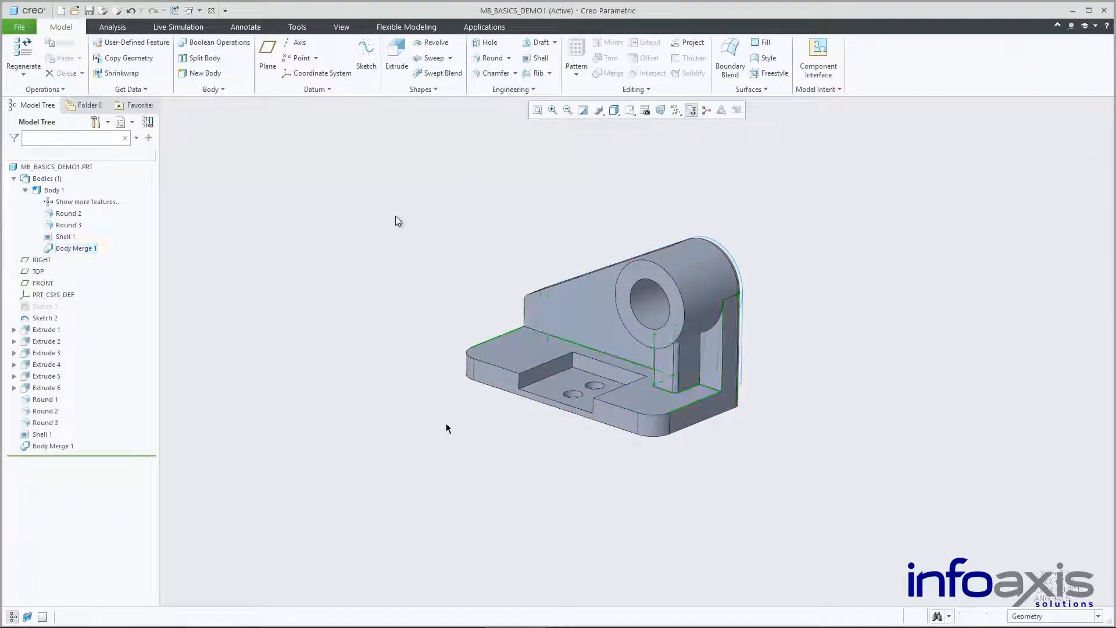
- Turn the display of consumed bodies in the model tree on and back off, applying each change
click(121, 122)
click(123, 141)
click(649, 188)
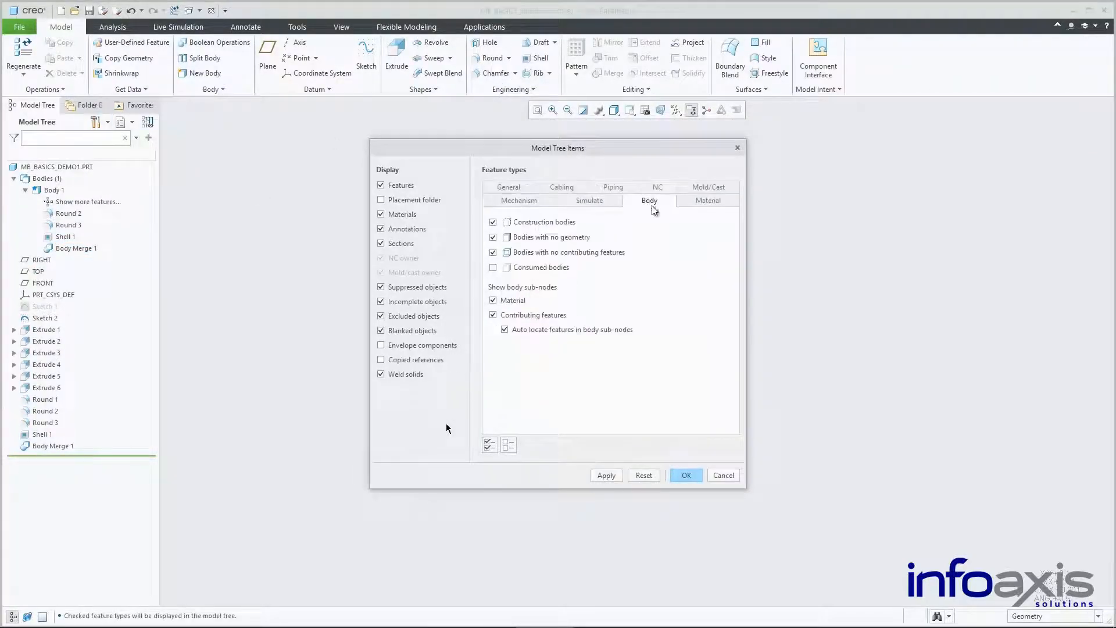
click(493, 267)
click(607, 476)
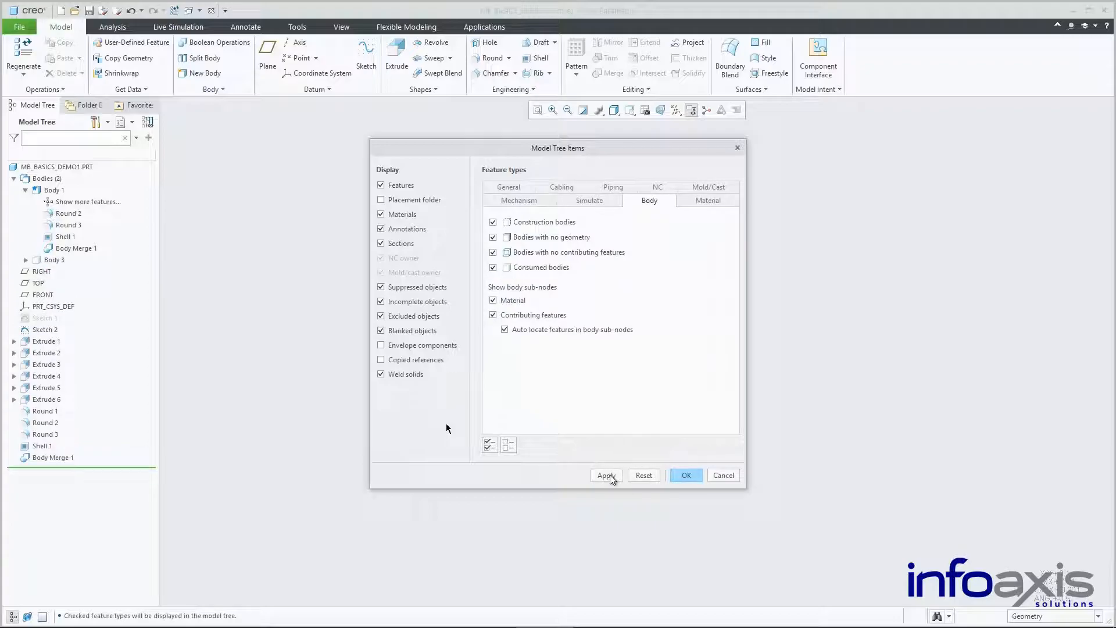
click(492, 267)
click(606, 475)
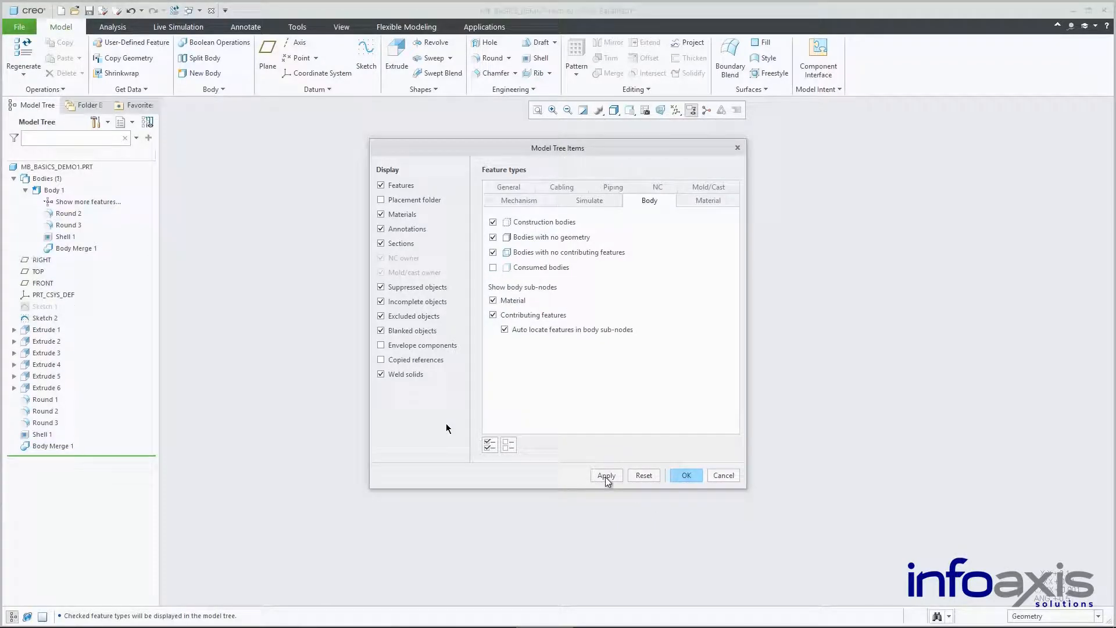
- Extrude the circular sketch region as a new pin body through the boss, 8 deep on one side and 22 on the other
click(684, 475)
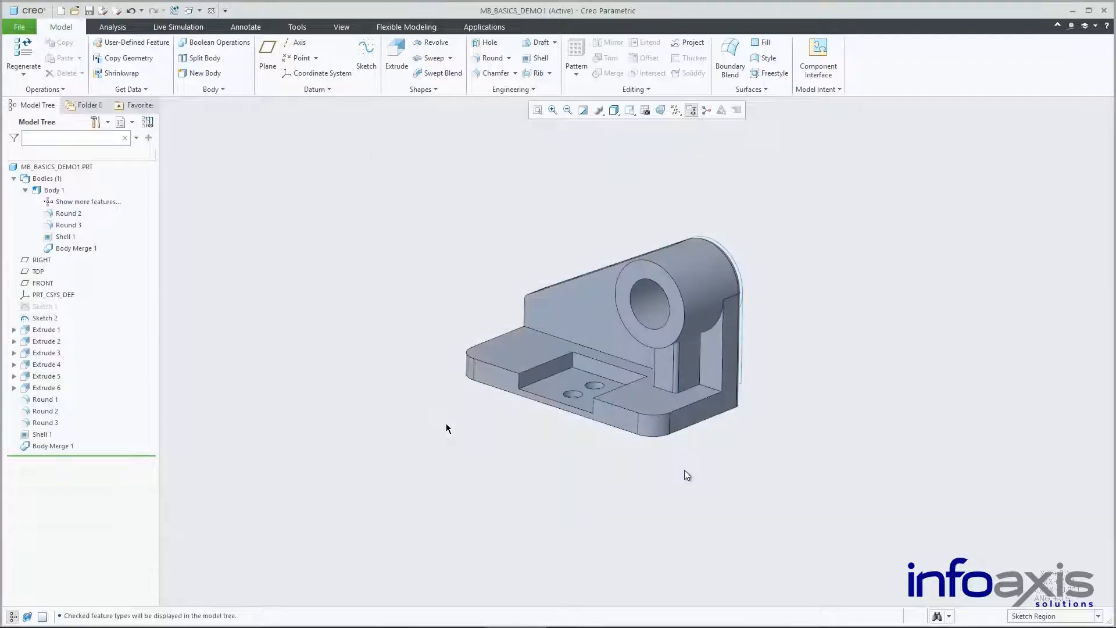
click(712, 277)
click(720, 223)
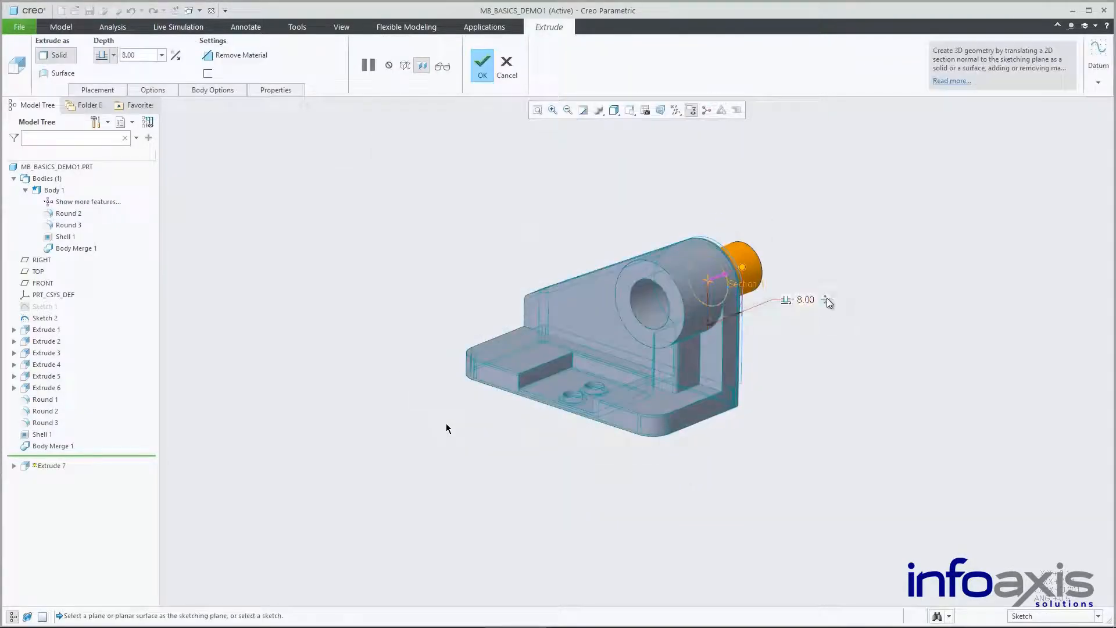
drag(709, 321, 613, 369)
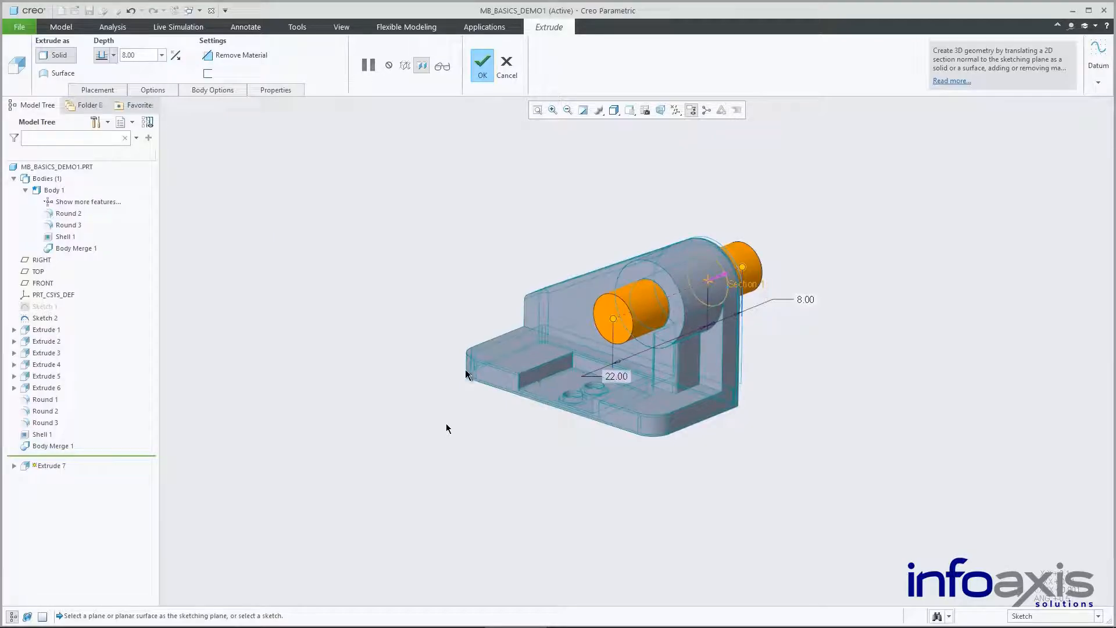
right_click(344, 288)
click(351, 388)
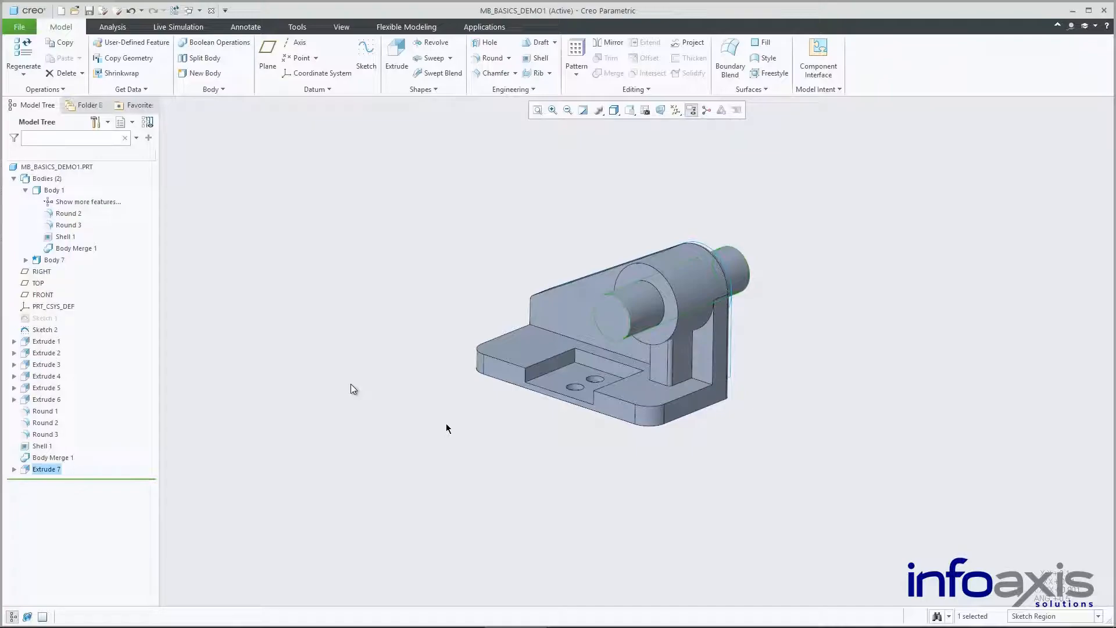
- Change the appearance of the new pin body to blue
click(54, 260)
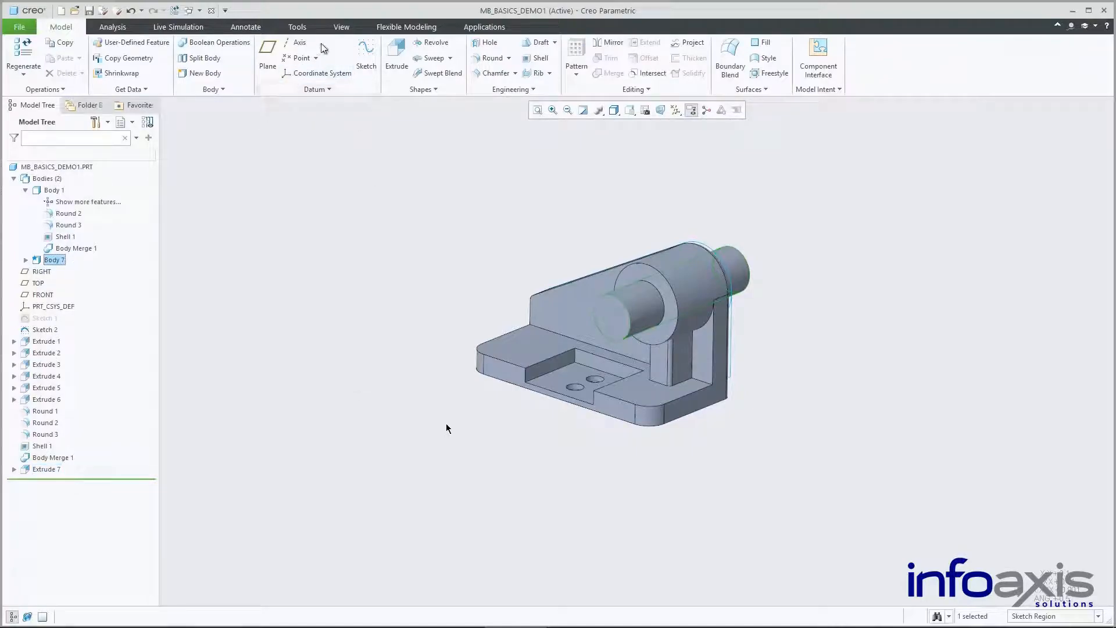
click(341, 27)
click(122, 58)
click(116, 145)
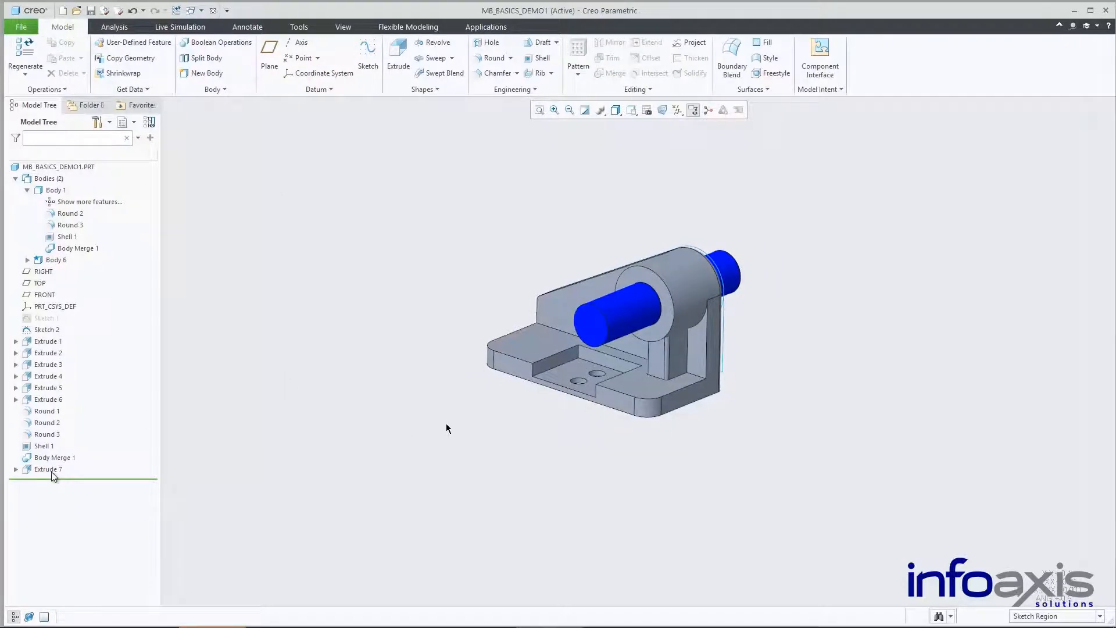
- Edit the references of Extrude 7, replacing its Body 6 reference with Body 1
click(52, 472)
click(89, 403)
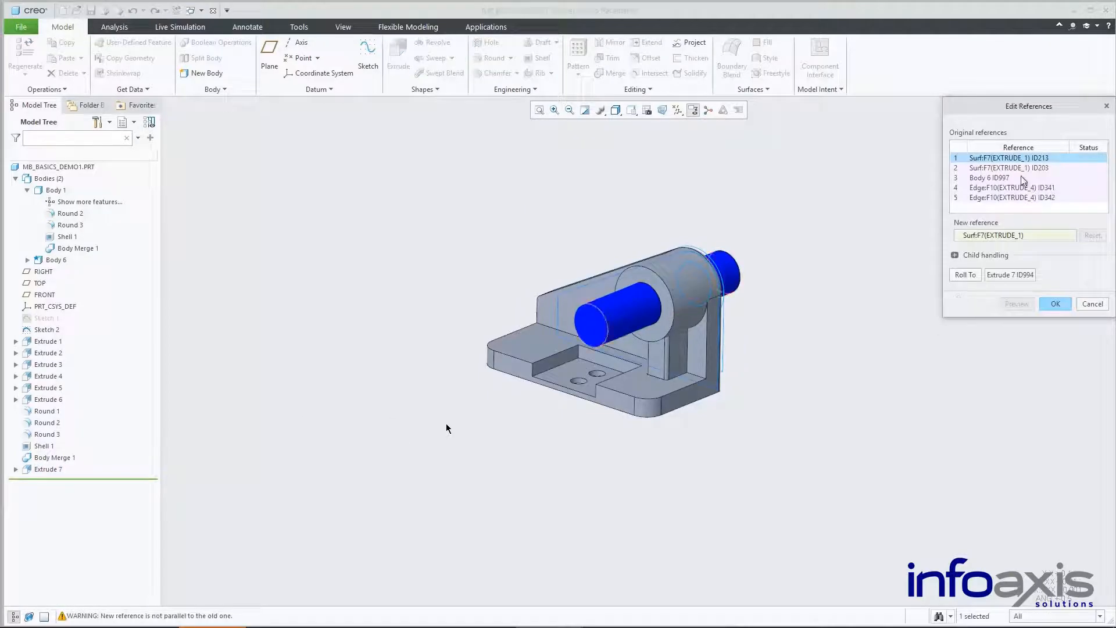
click(987, 180)
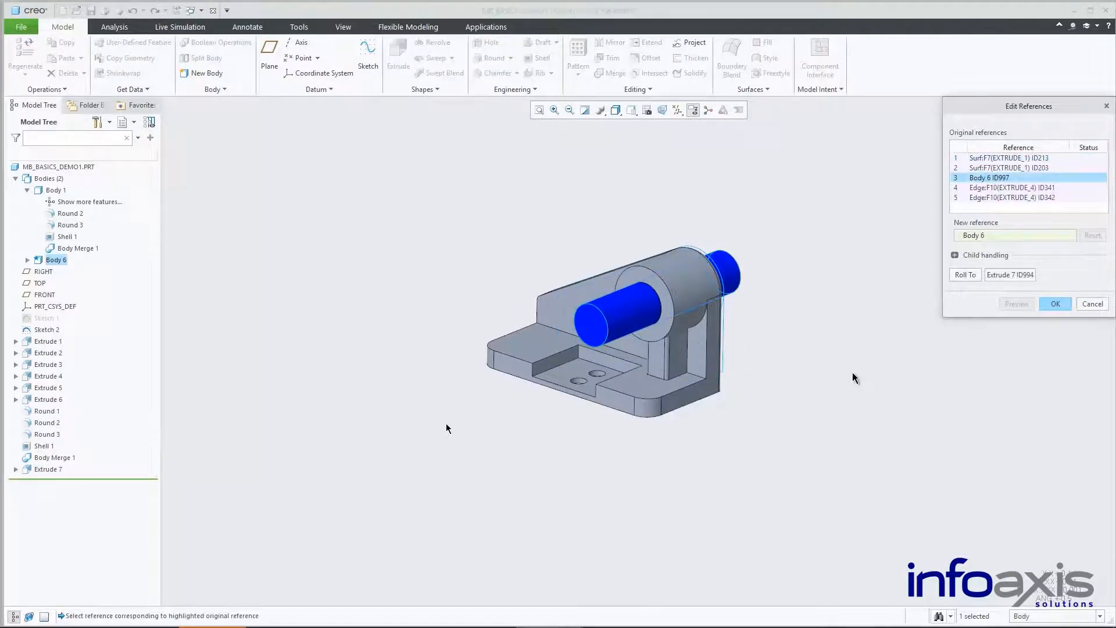
click(700, 288)
click(1016, 303)
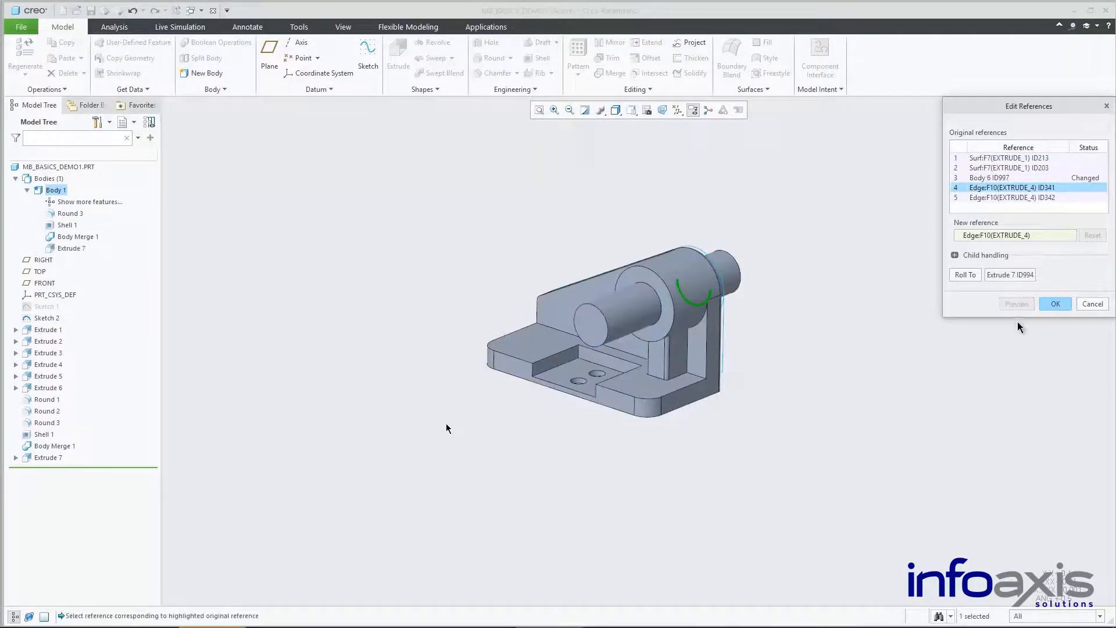
click(1054, 303)
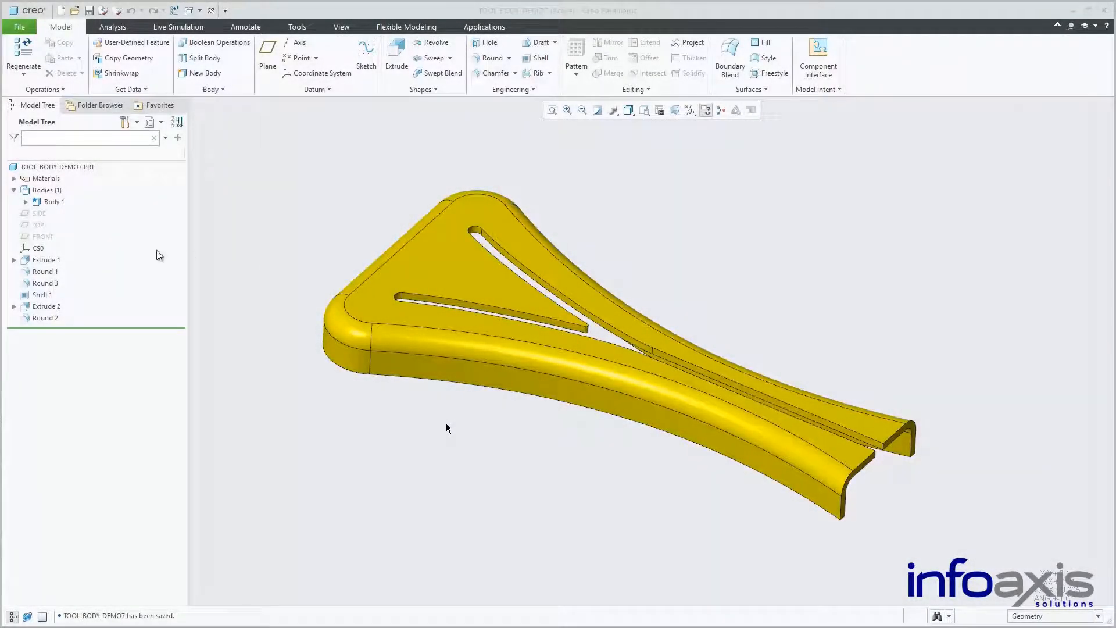
- In TOOL_BODY_DEMO7, start an extrude on the FRONT plane and sketch a rectangle below the horizontal reference near the handle's open end
click(43, 236)
click(68, 185)
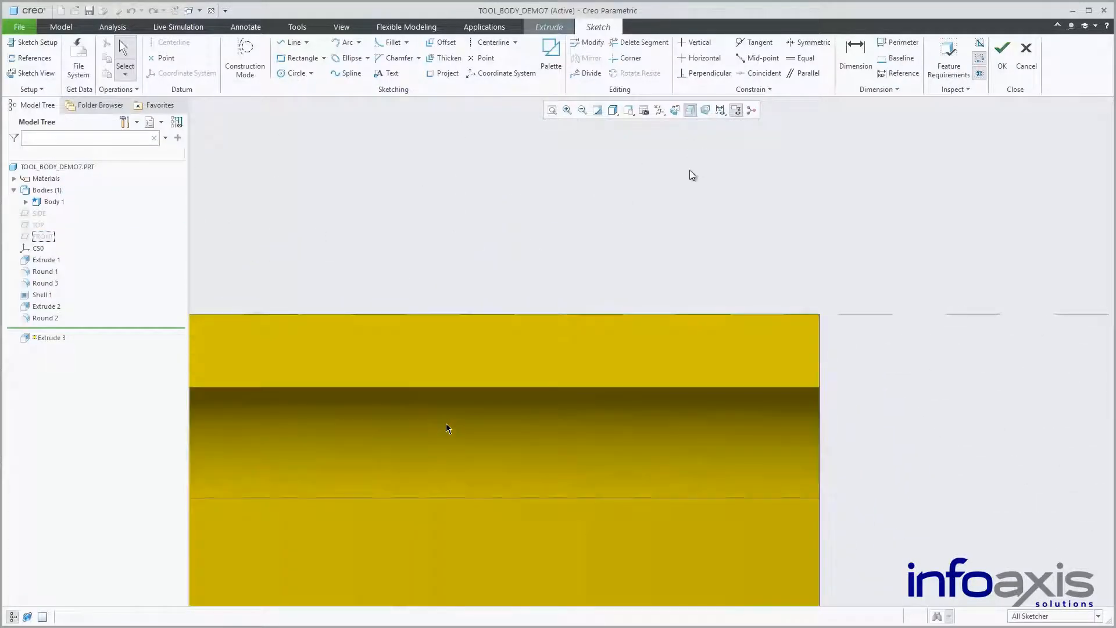
right_click(625, 198)
click(664, 223)
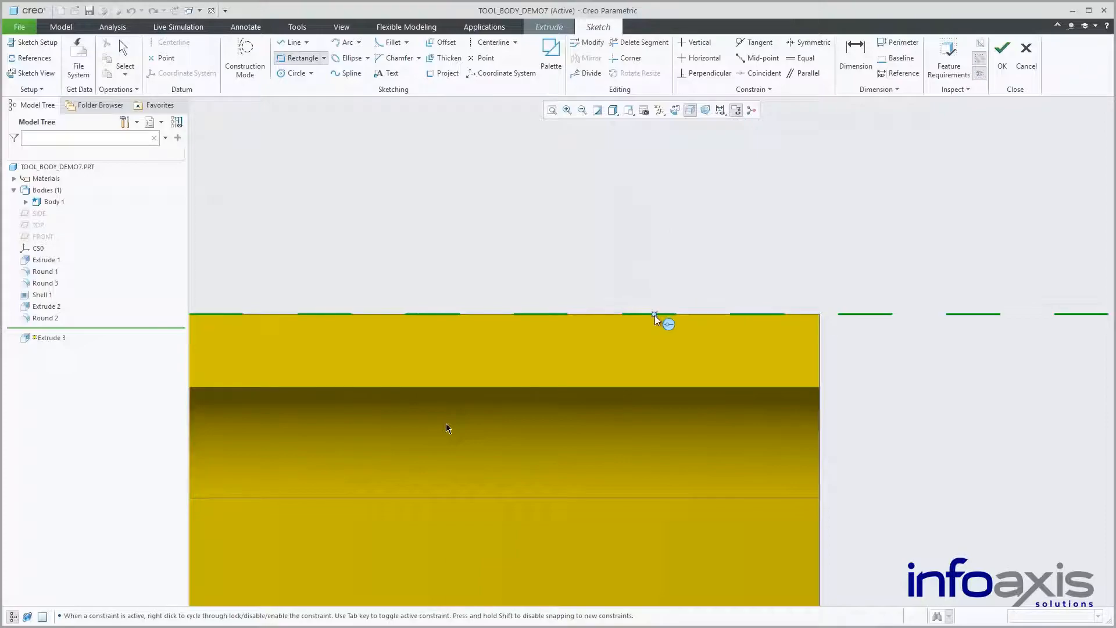
click(654, 314)
click(741, 363)
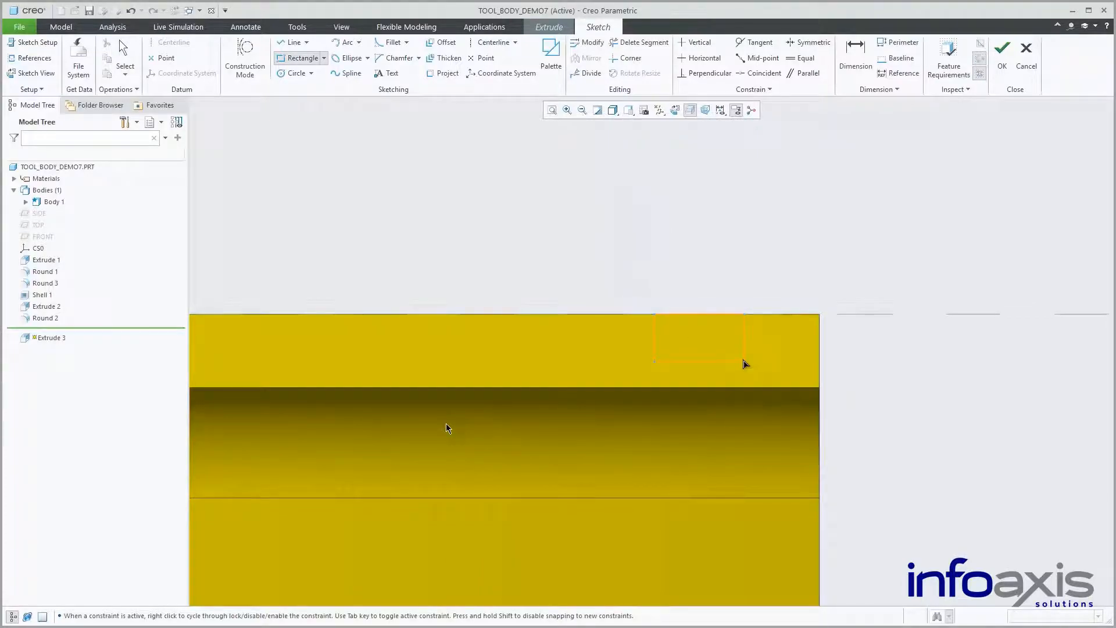
click(744, 361)
middle_click(734, 351)
- Set the sketched rectangle's width to 1 and its height to 0.5
double_click(686, 307)
text(1)
key(Return)
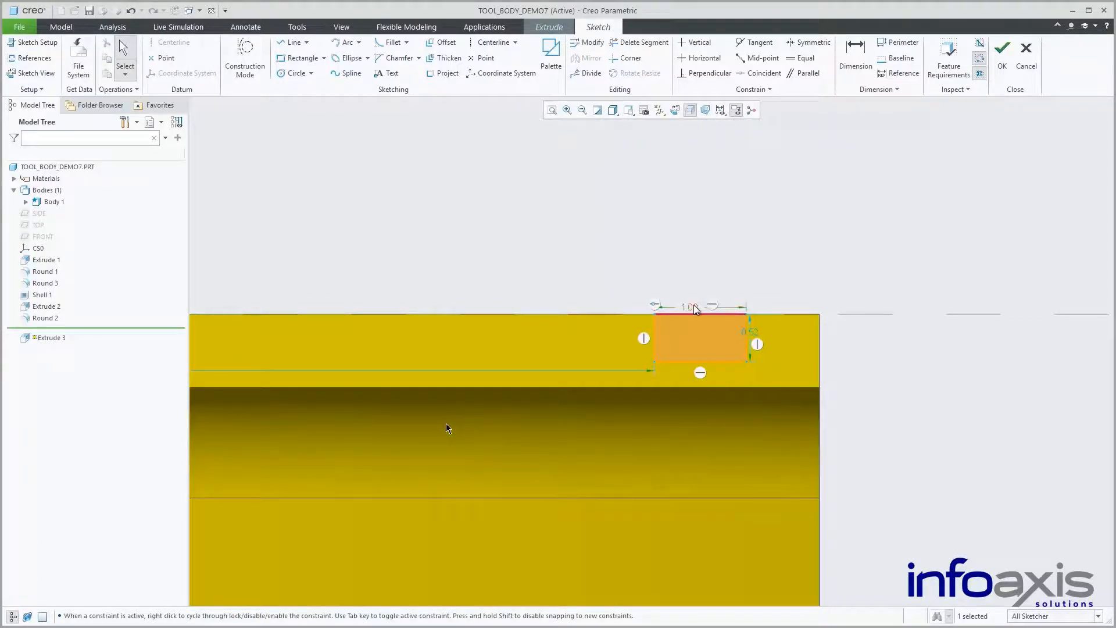
double_click(750, 333)
text(0.5)
key(Return)
- Dimension the rectangle's nearest side 0.5 from the handle's end edge and finish the sketch
key(d)
click(747, 344)
click(820, 349)
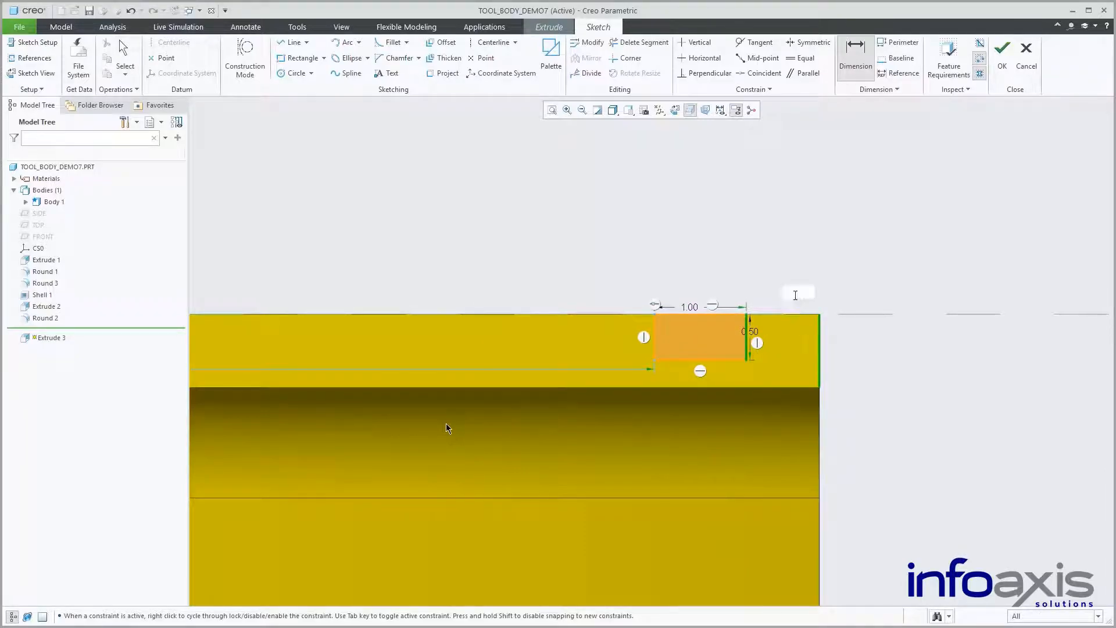
middle_click(812, 298)
text(0.5)
key(Return)
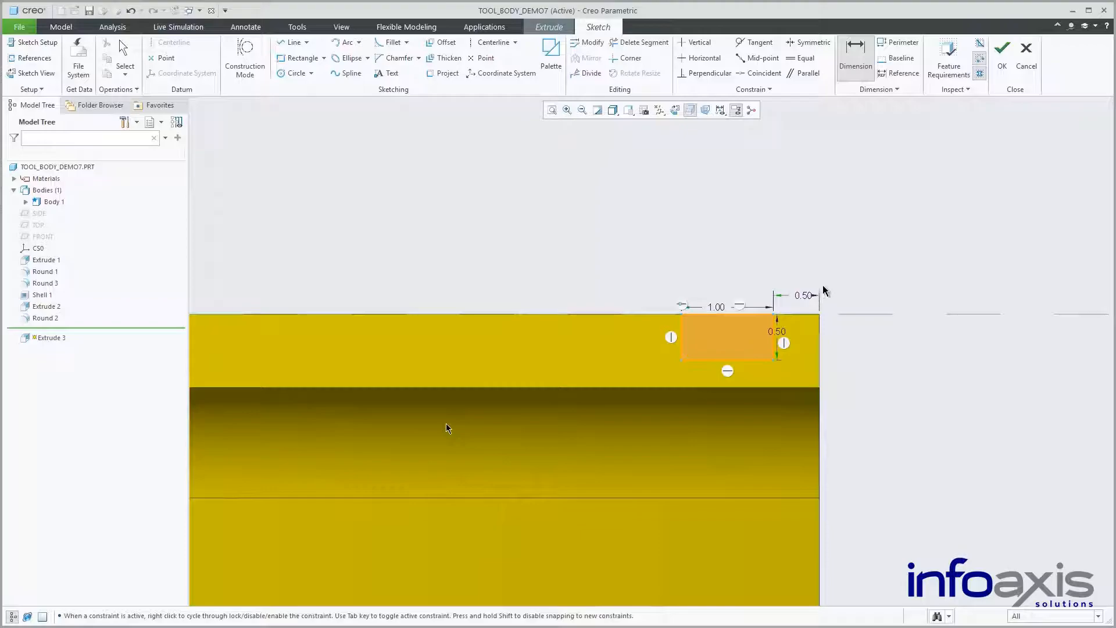
click(1002, 58)
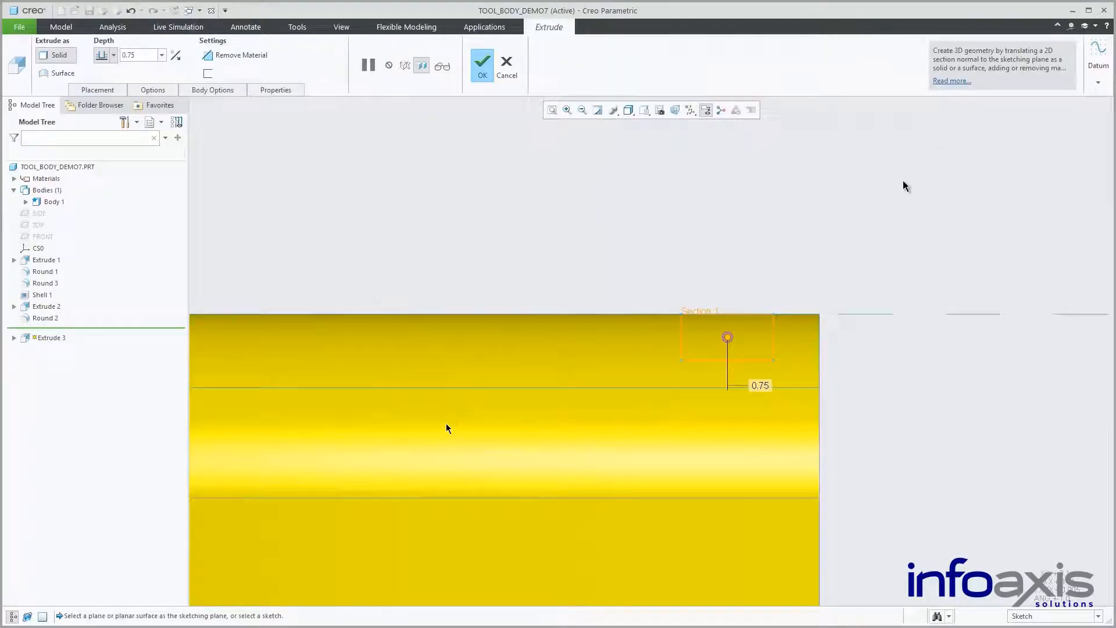
- Extrude the rectangle symmetrically about the sketch plane to a total depth of 45, as a new body
click(113, 54)
click(102, 81)
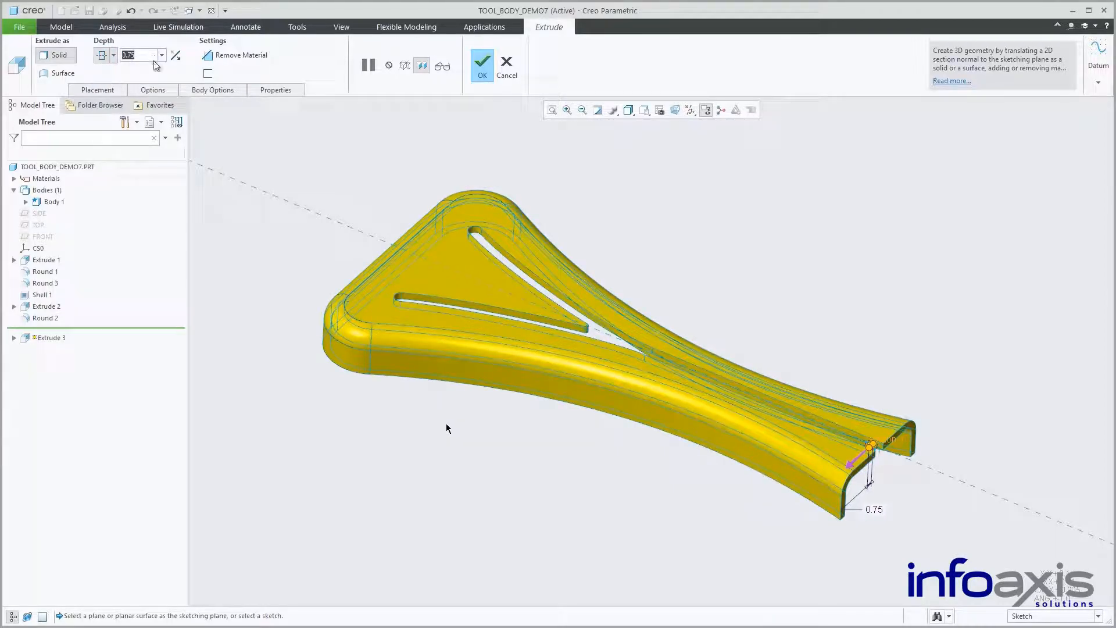
text(45)
key(Return)
click(201, 88)
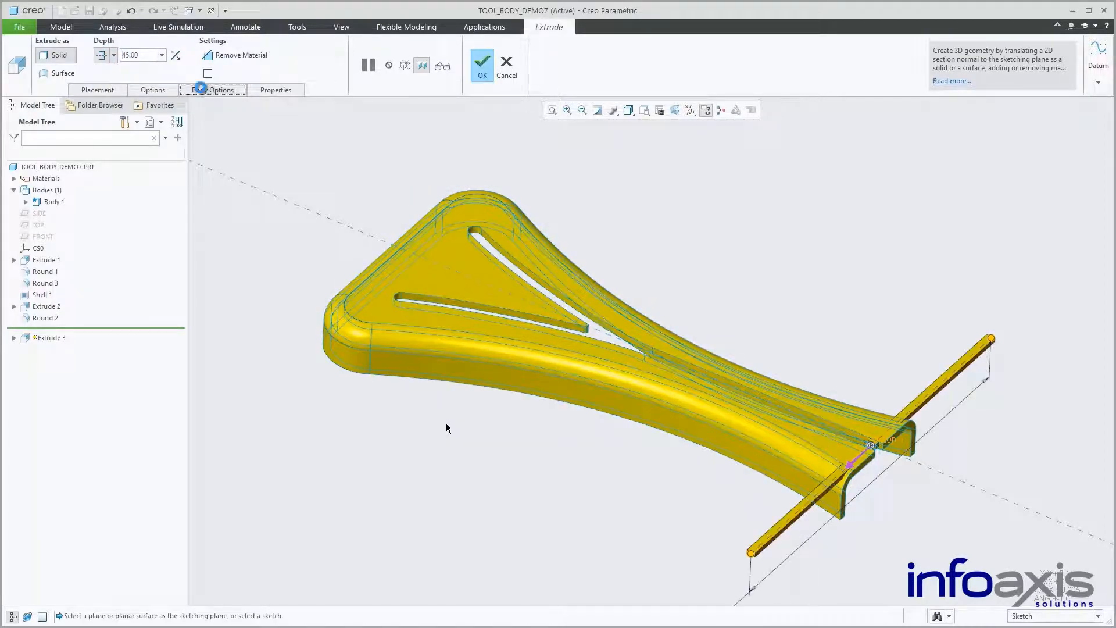
click(482, 67)
- Chamfer the bar's two long lower edges with a D x D chamfer of 0.3
click(633, 221)
key(F5)
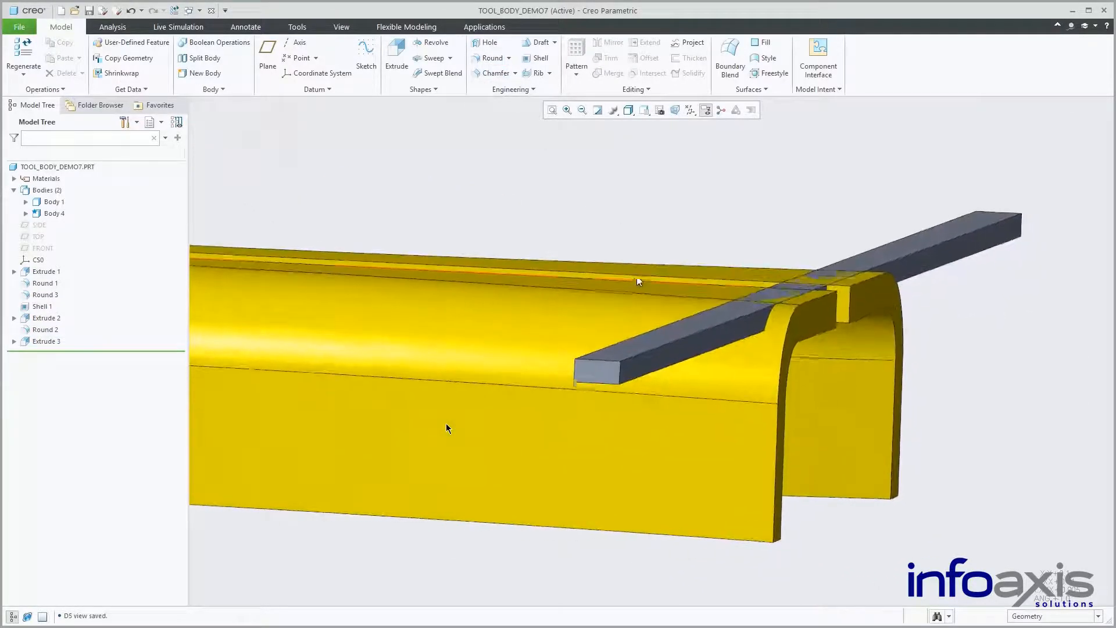
click(655, 371)
click(677, 296)
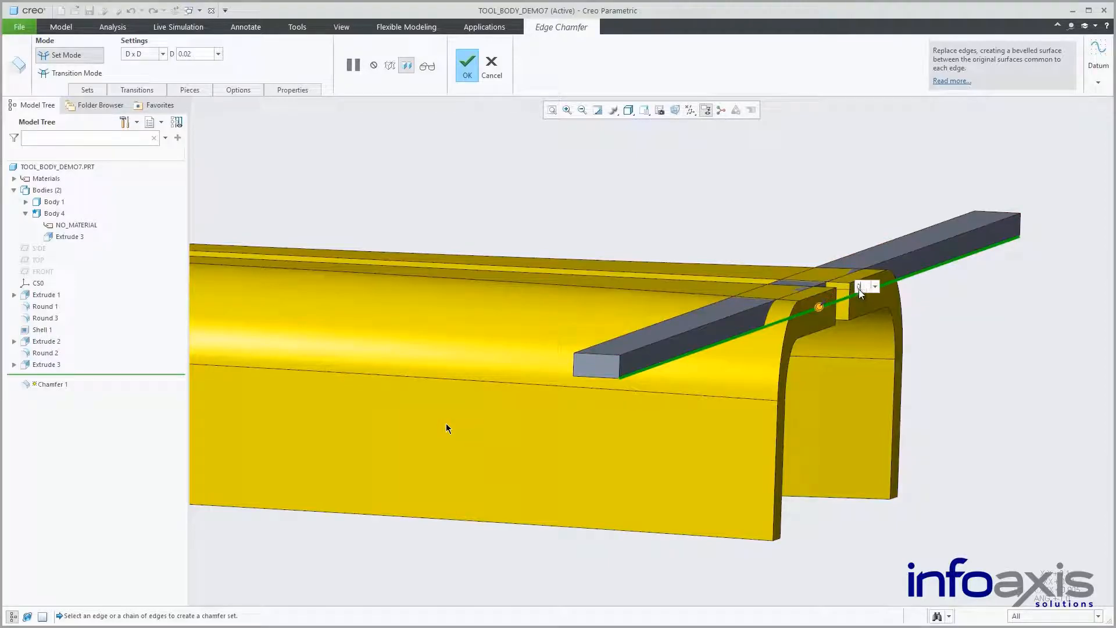
text(.3)
key(Return)
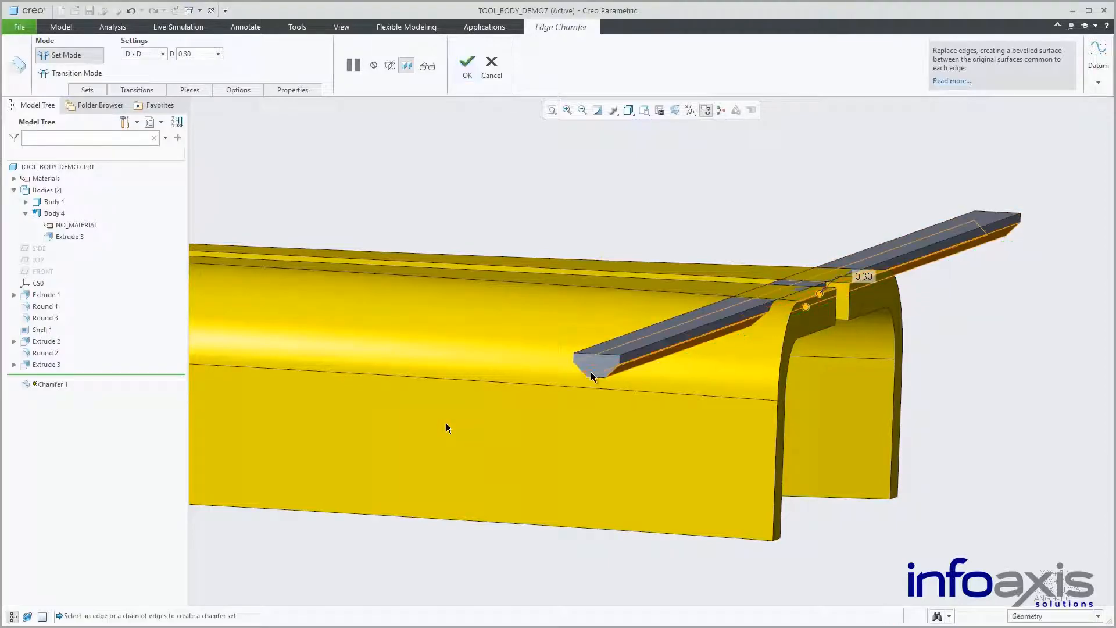
ctrl+click(591, 371)
middle_click(578, 344)
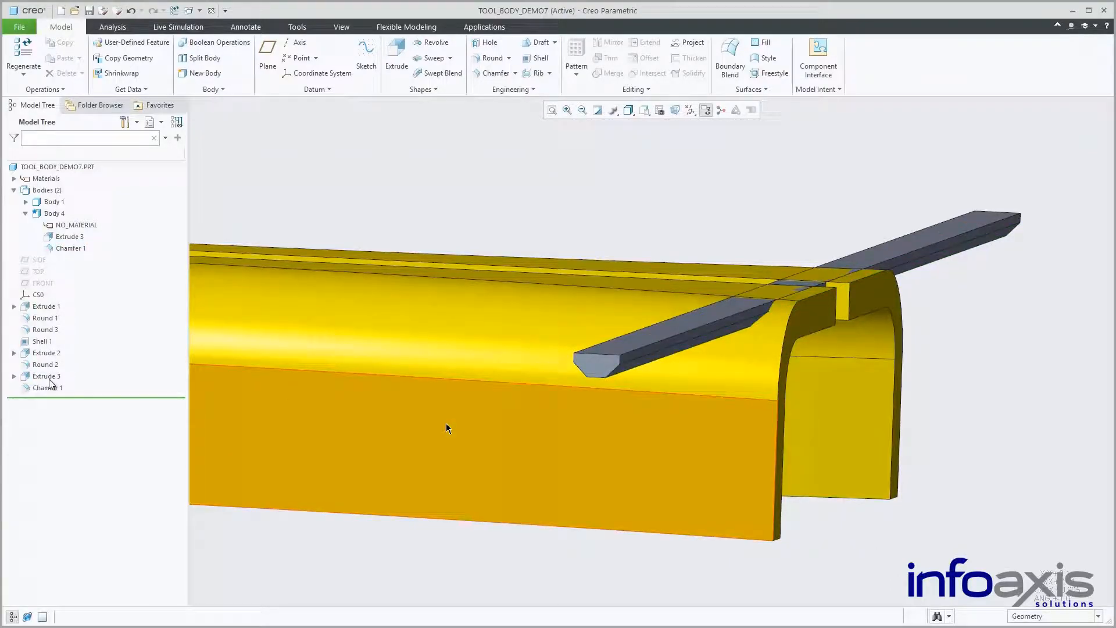
- Pattern Extrude 3 and Chamfer 1 together along the handle, using the 0.5 offset dimension with a 2.5 increment and 27 members
click(46, 376)
ctrl+click(48, 387)
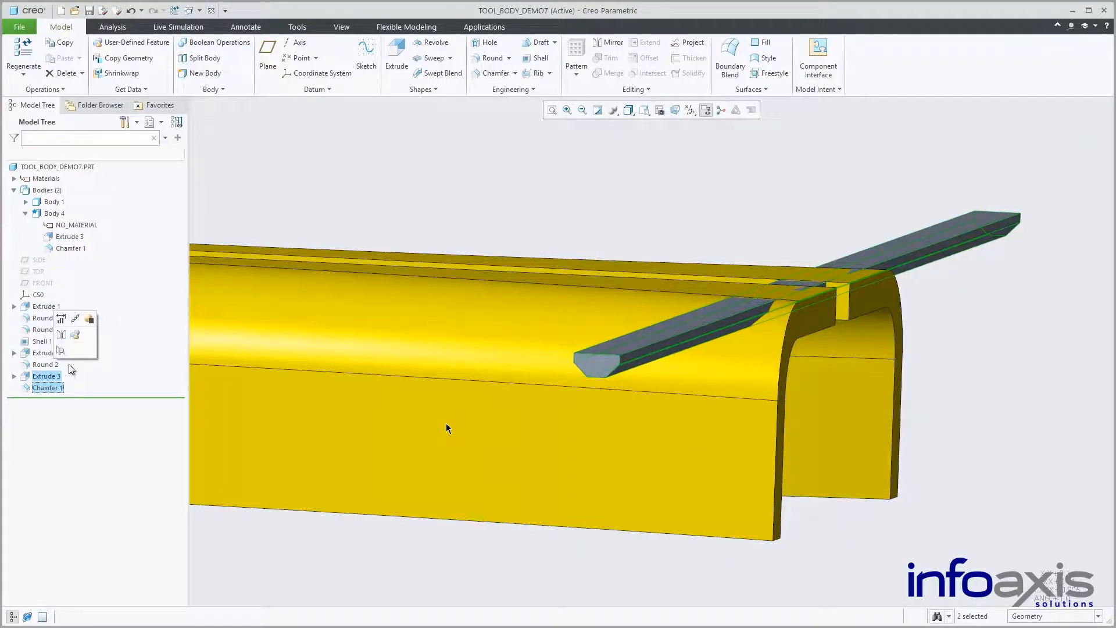
click(76, 335)
right_click(78, 379)
click(76, 335)
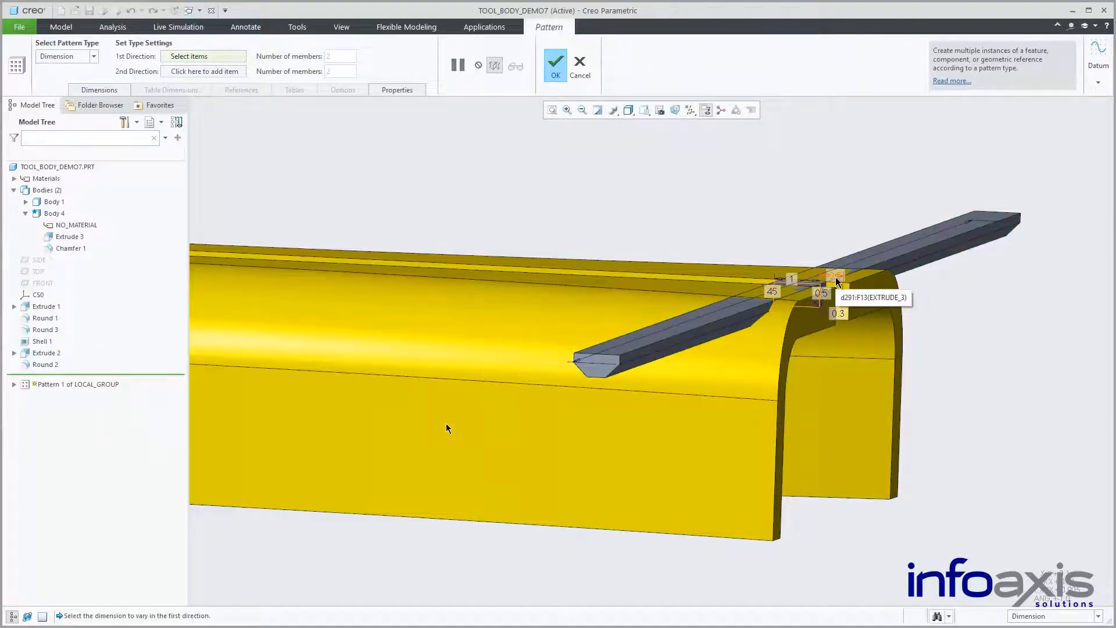
click(836, 278)
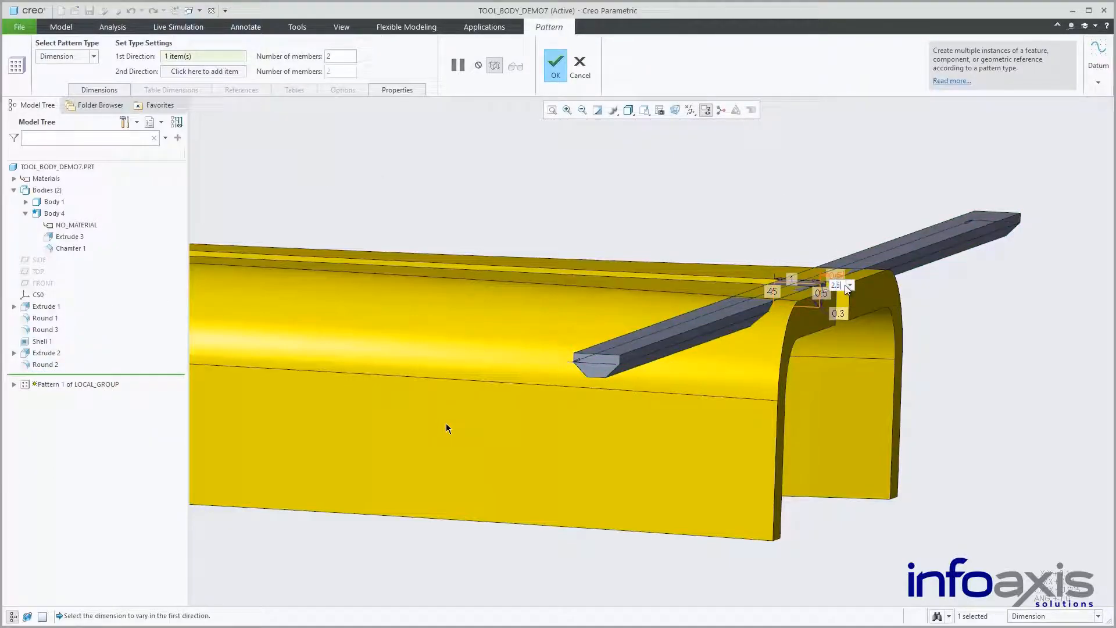
key(Return)
text(7)
key(Return)
click(555, 68)
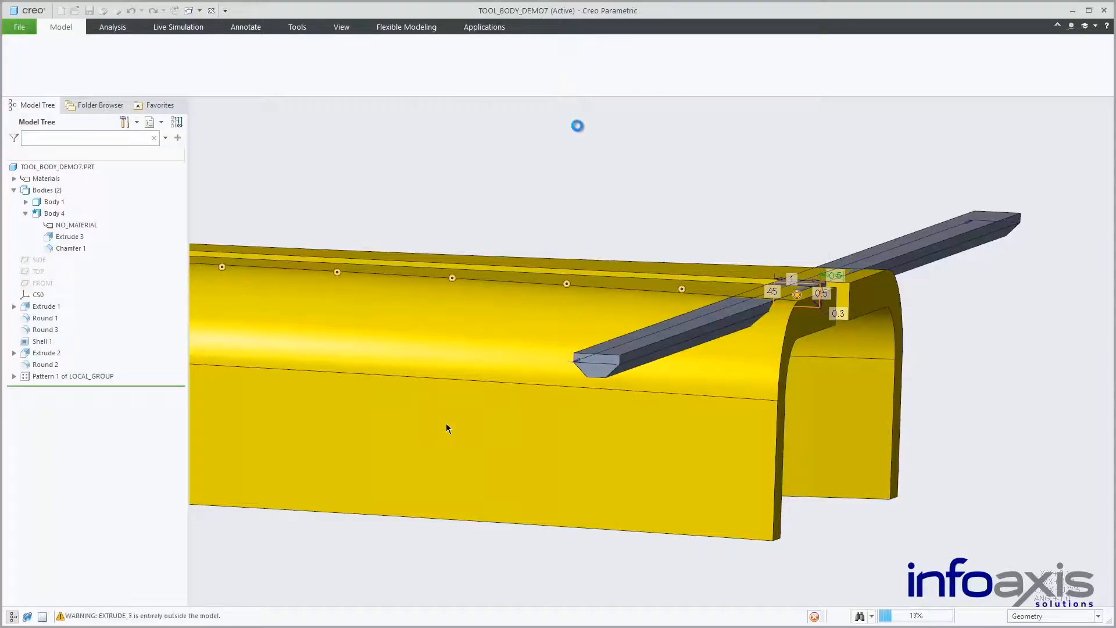
key(ctrl+d)
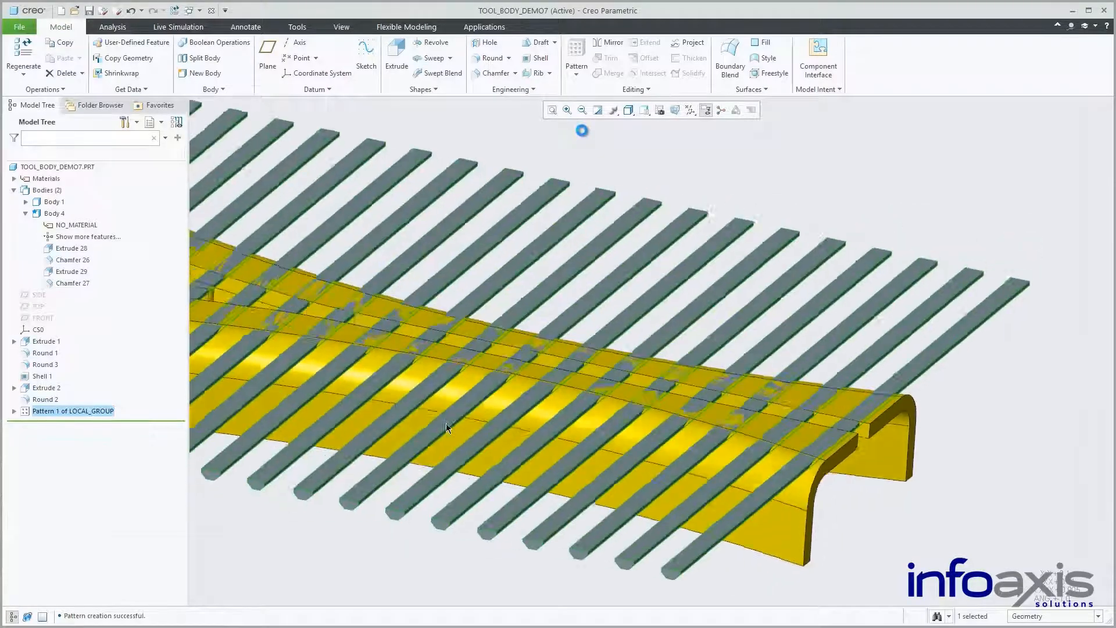
click(252, 154)
- Hide Body 1 to view the patterned bars on their own, and show it again
click(53, 202)
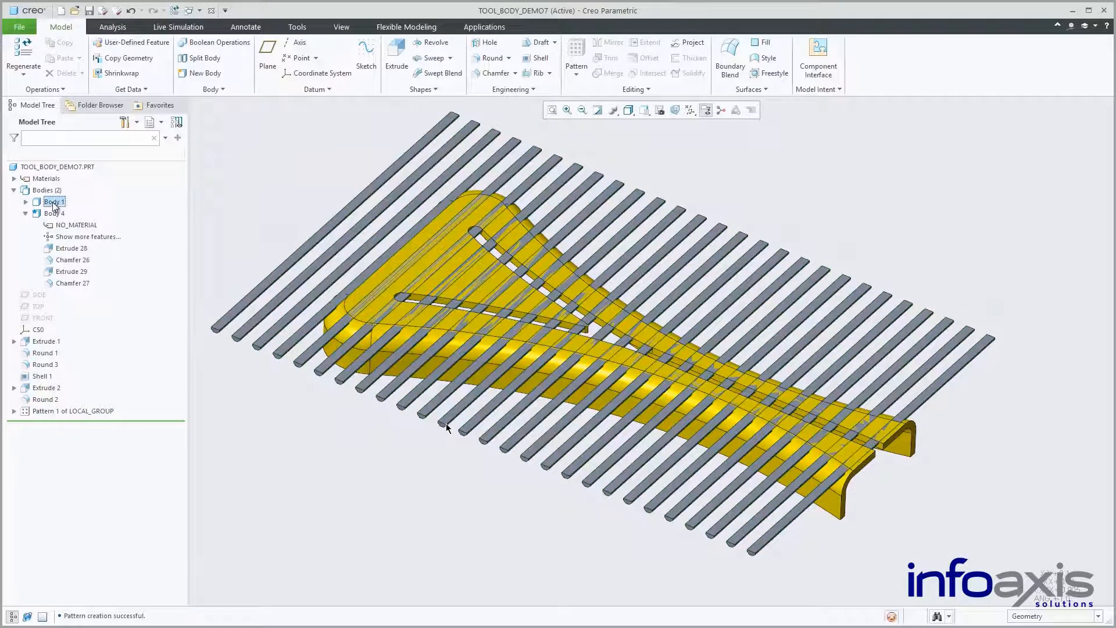
click(75, 154)
click(60, 206)
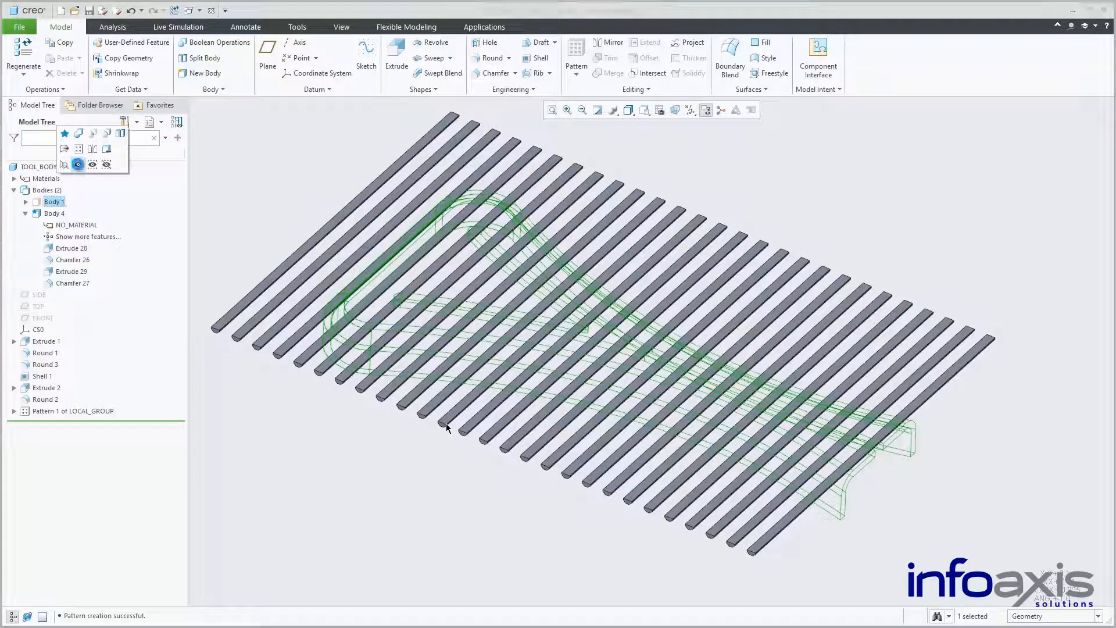
click(75, 153)
click(302, 483)
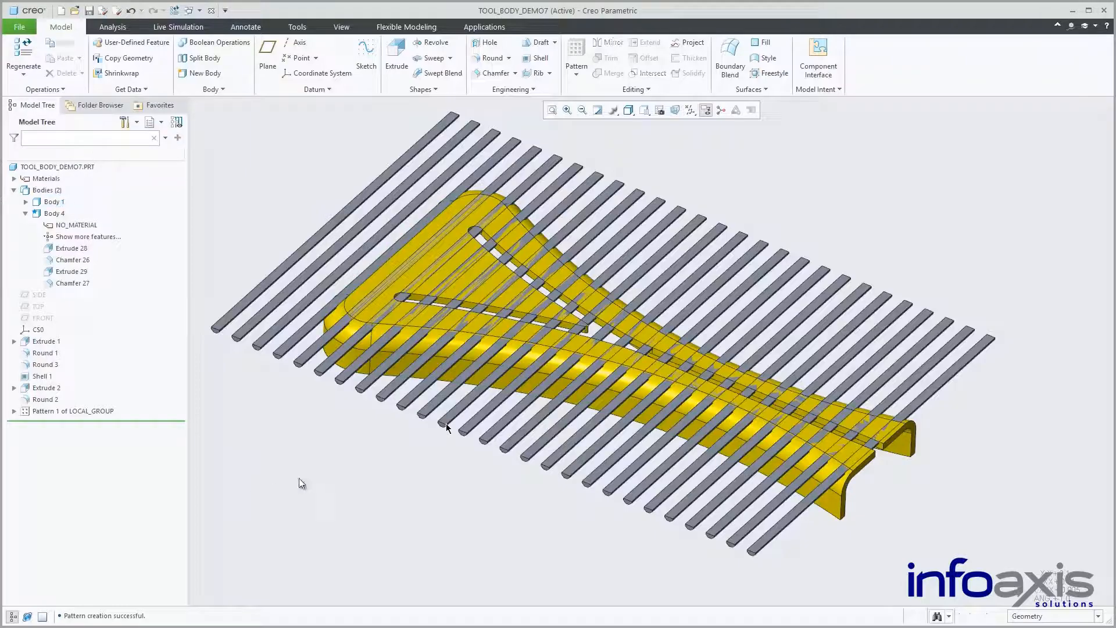
- Start an extrude sketch on Body 1's upper face and offset the face's boundary loop by -0.3
click(507, 298)
click(585, 243)
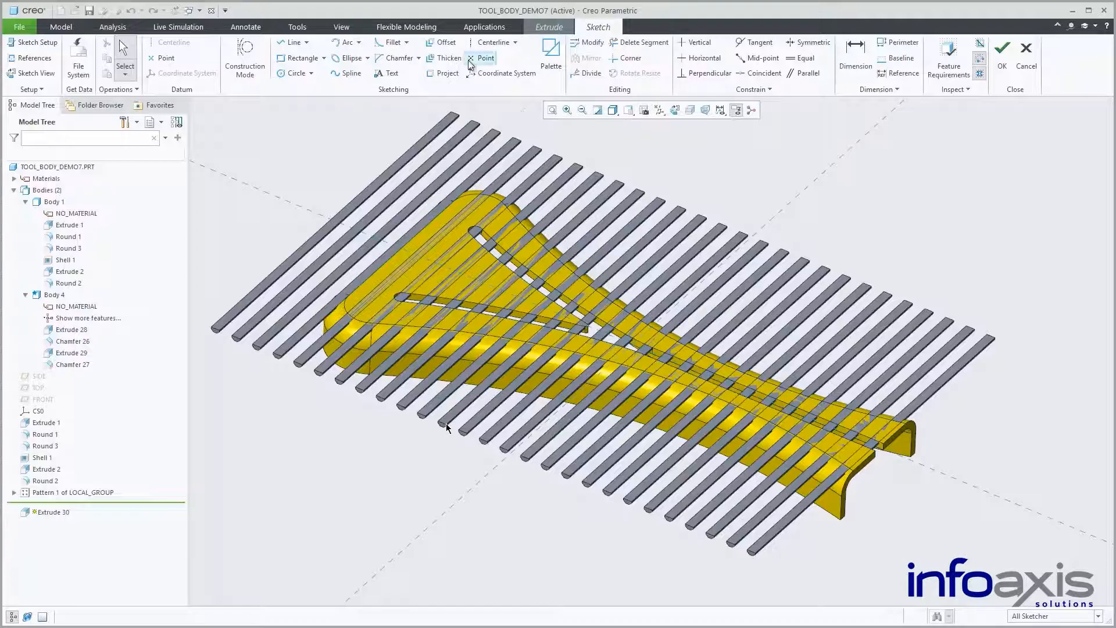
click(443, 42)
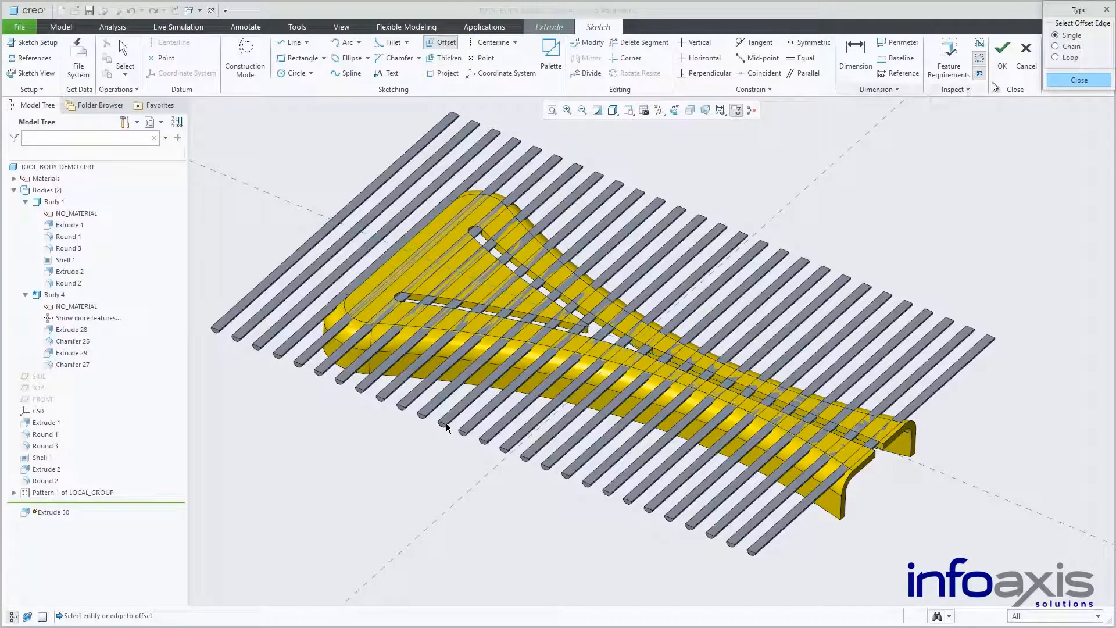
click(552, 273)
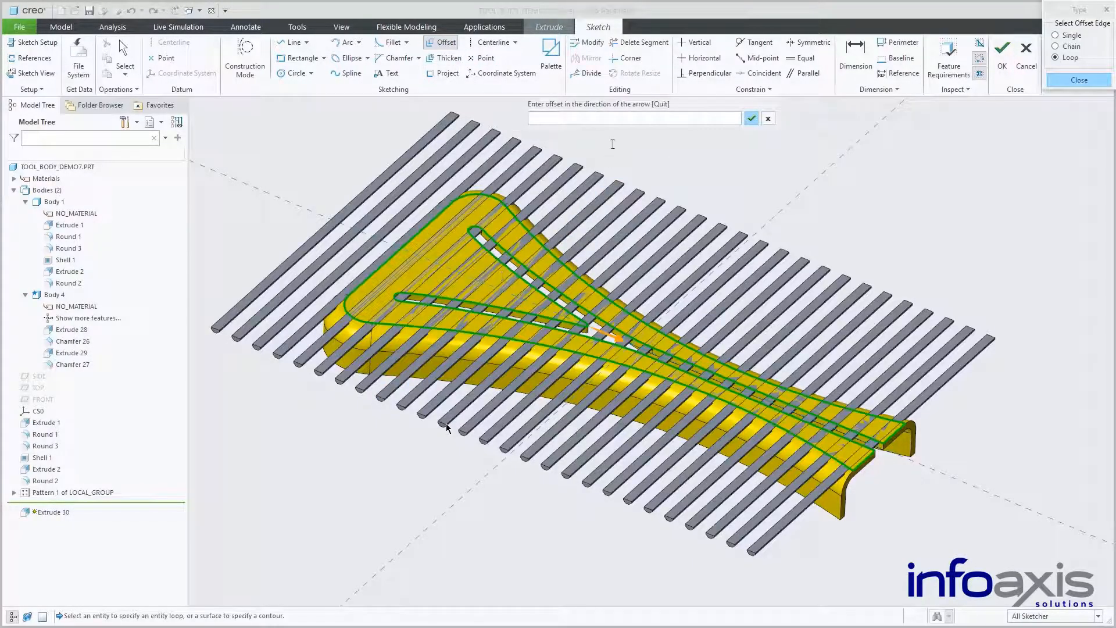
text(-0.3)
key(Return)
click(1078, 80)
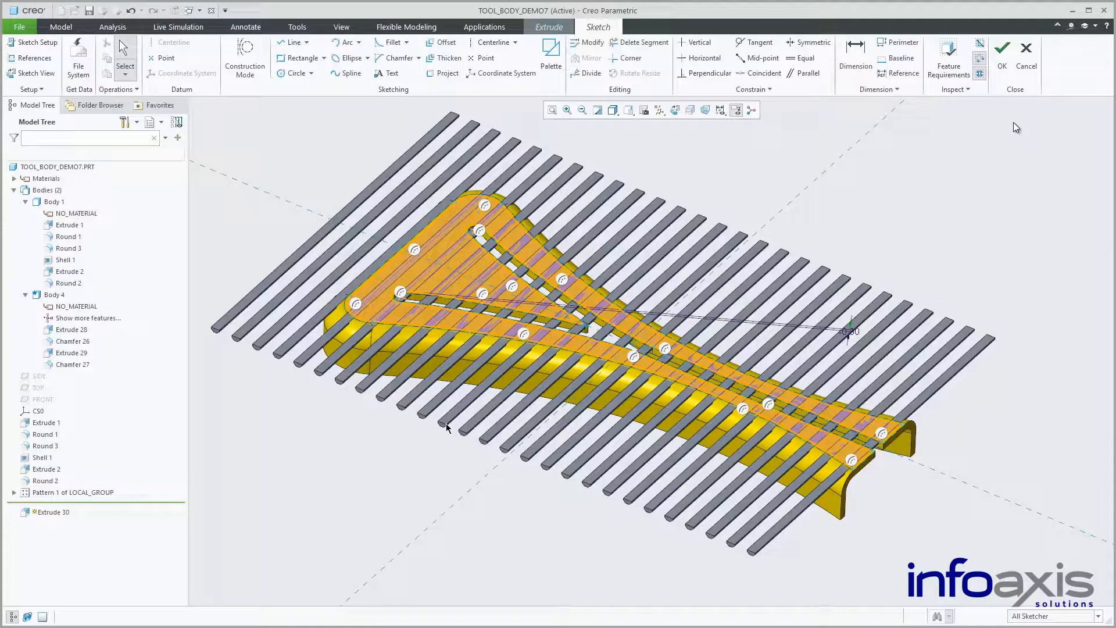
- Finish the sketch and extrude it 5.00 deep as a cut on Body 4, removing the bar material outside the offset loop
click(1002, 56)
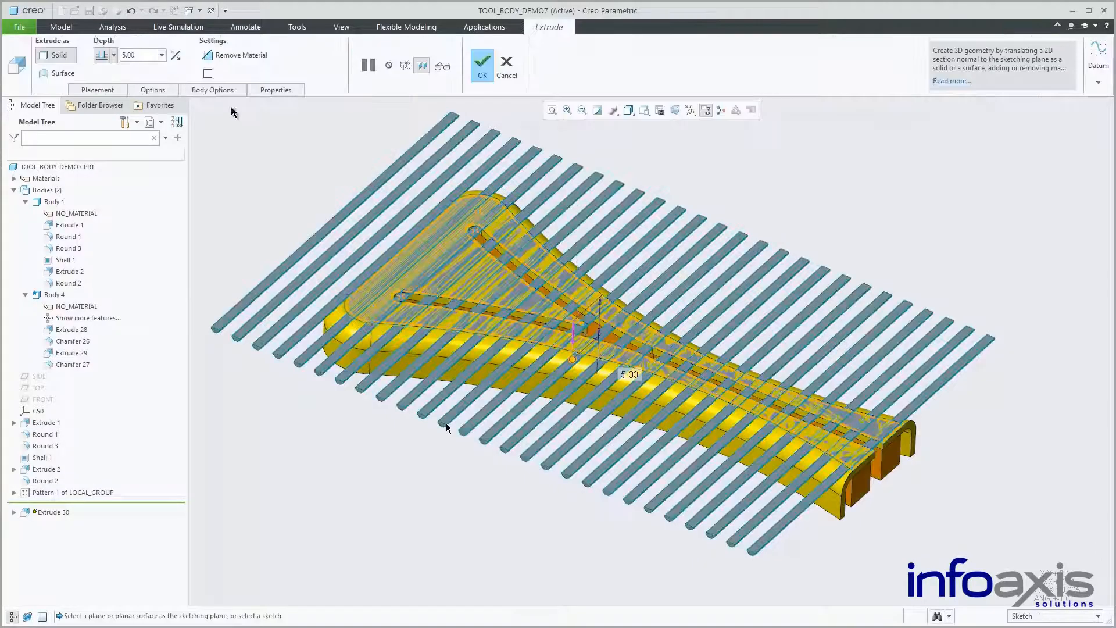
click(213, 89)
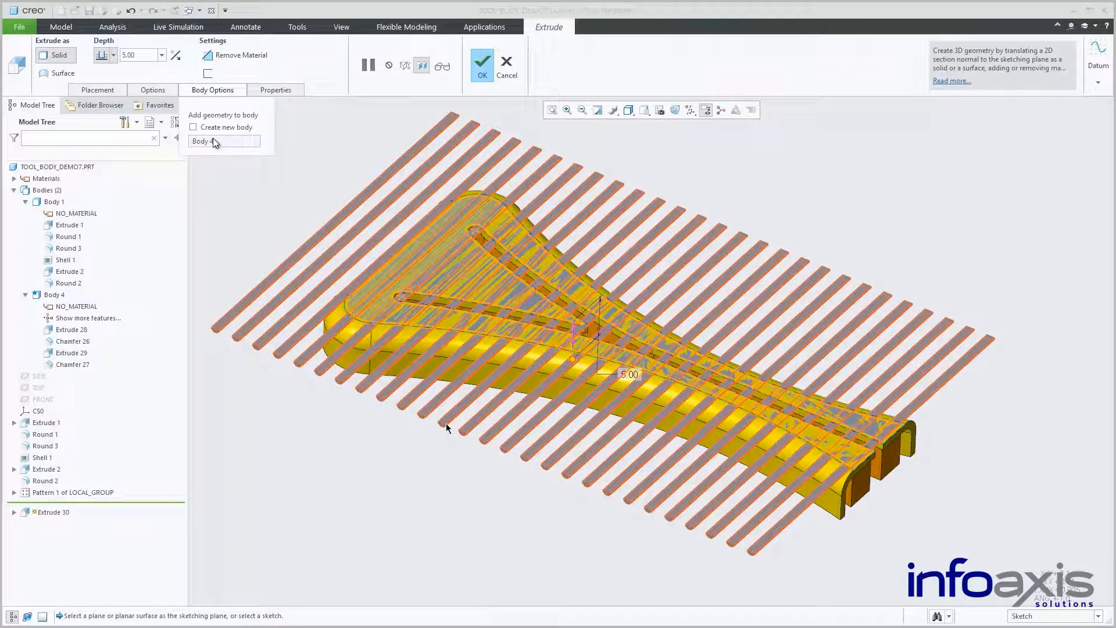
click(212, 57)
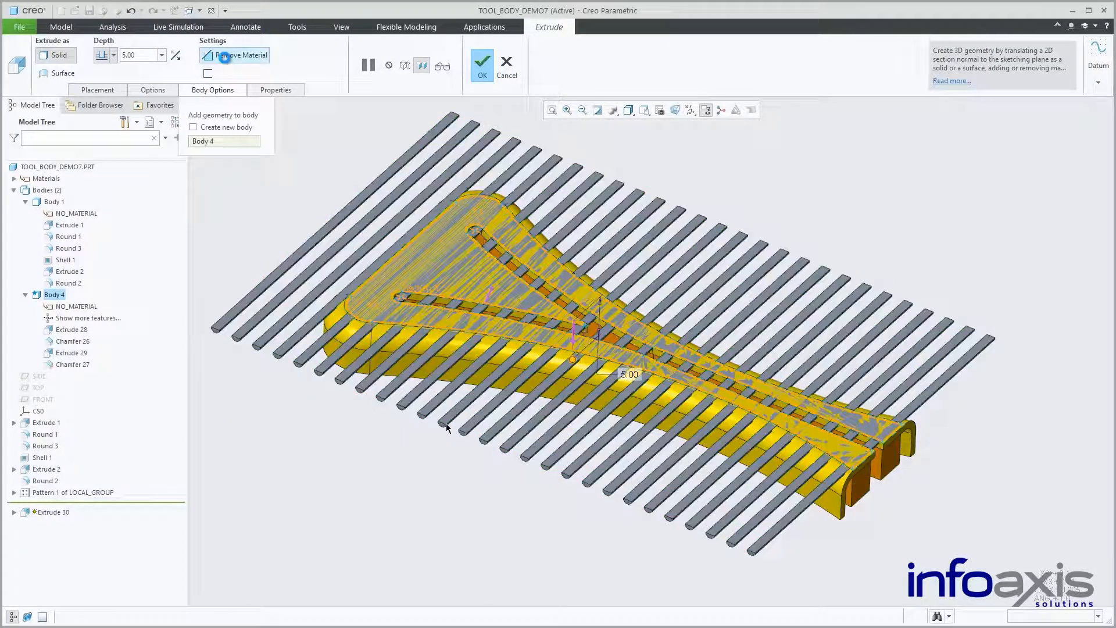
click(493, 295)
click(482, 64)
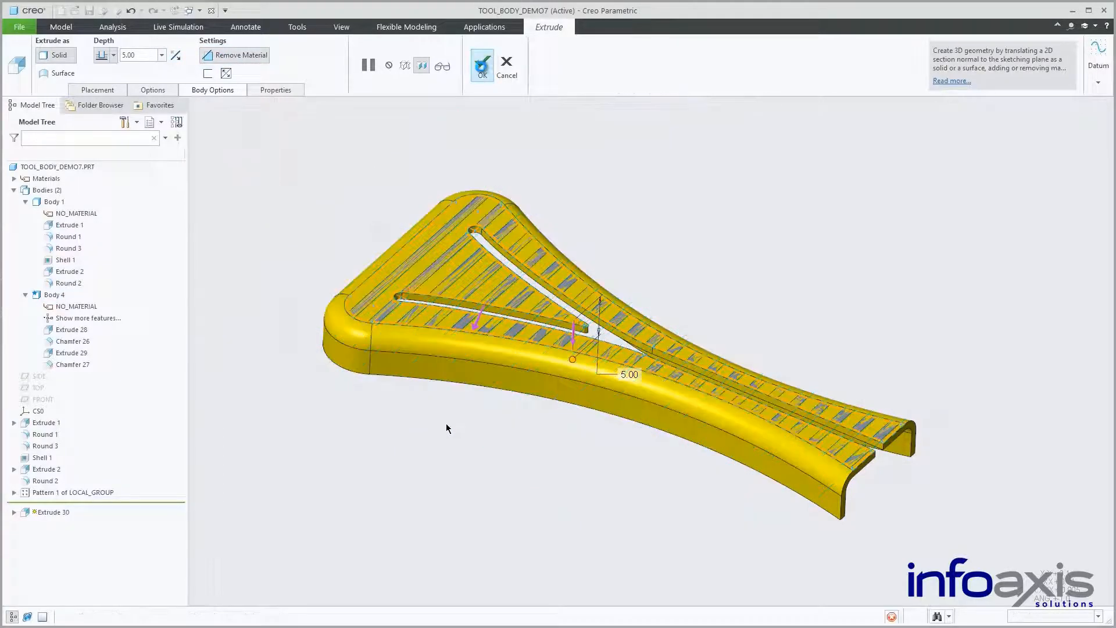
- Subtract the patterned tool body, Body 4, from Body 1 with a Boolean operation to cut the grooves
click(55, 202)
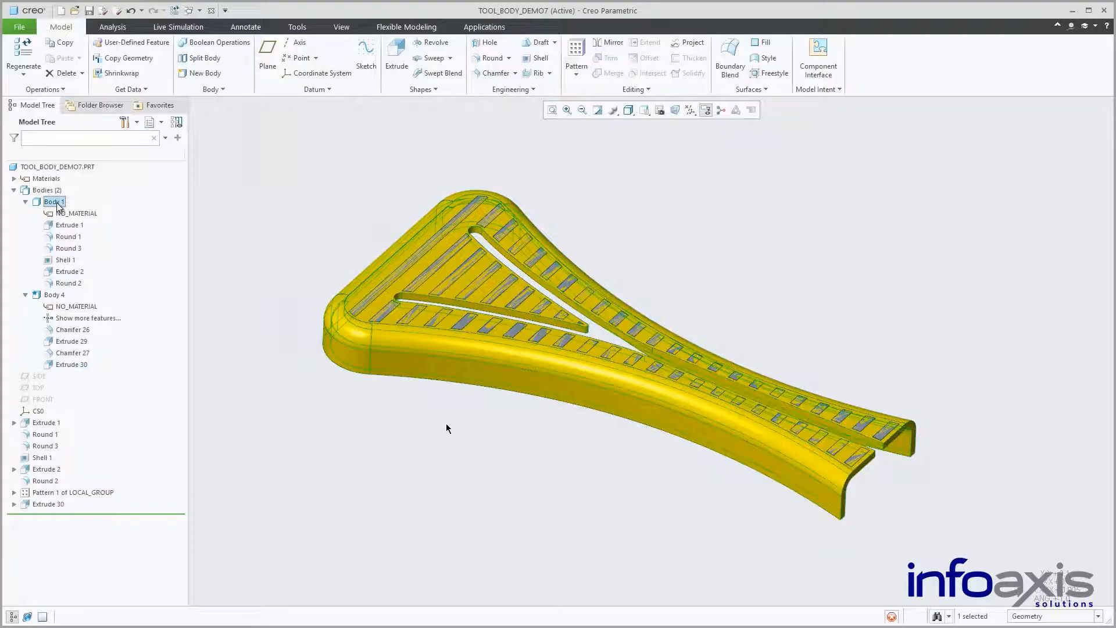
click(82, 164)
click(82, 165)
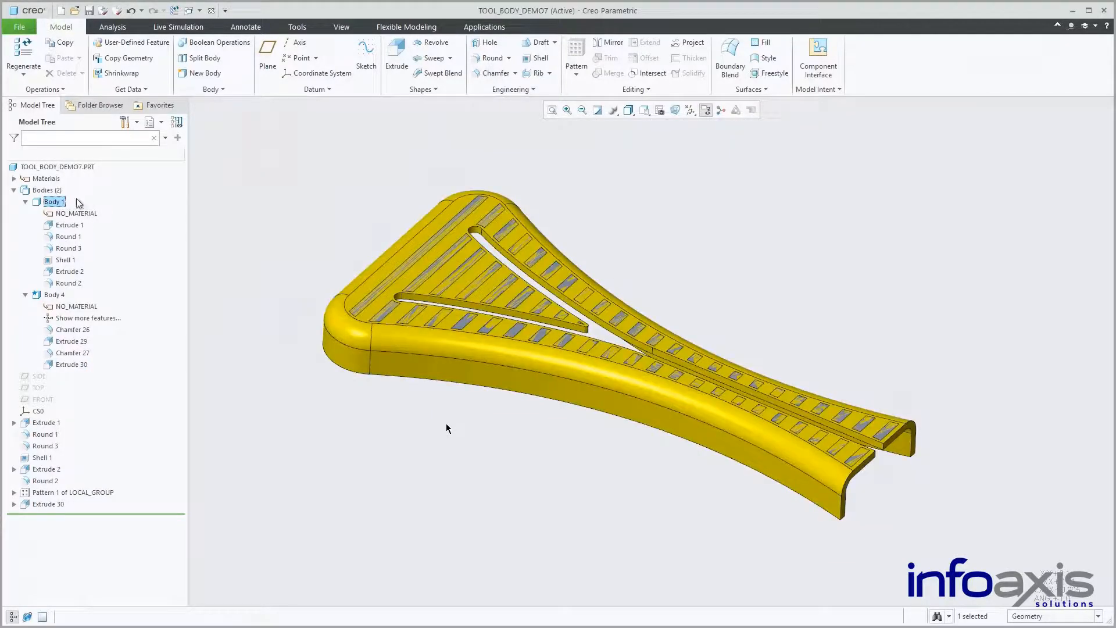
right_click(60, 204)
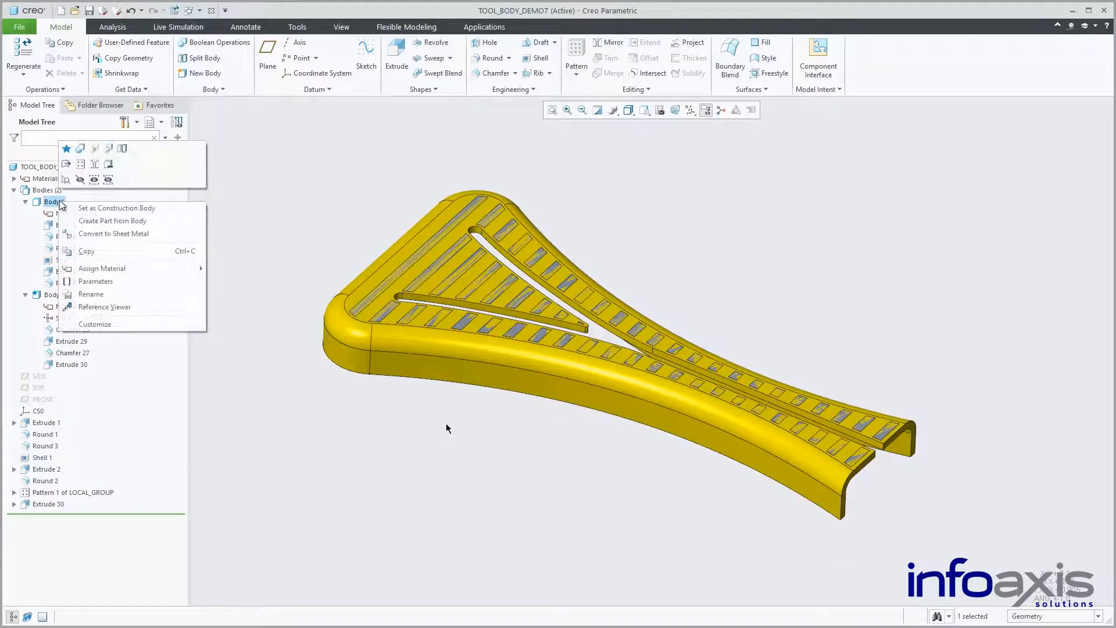
click(109, 149)
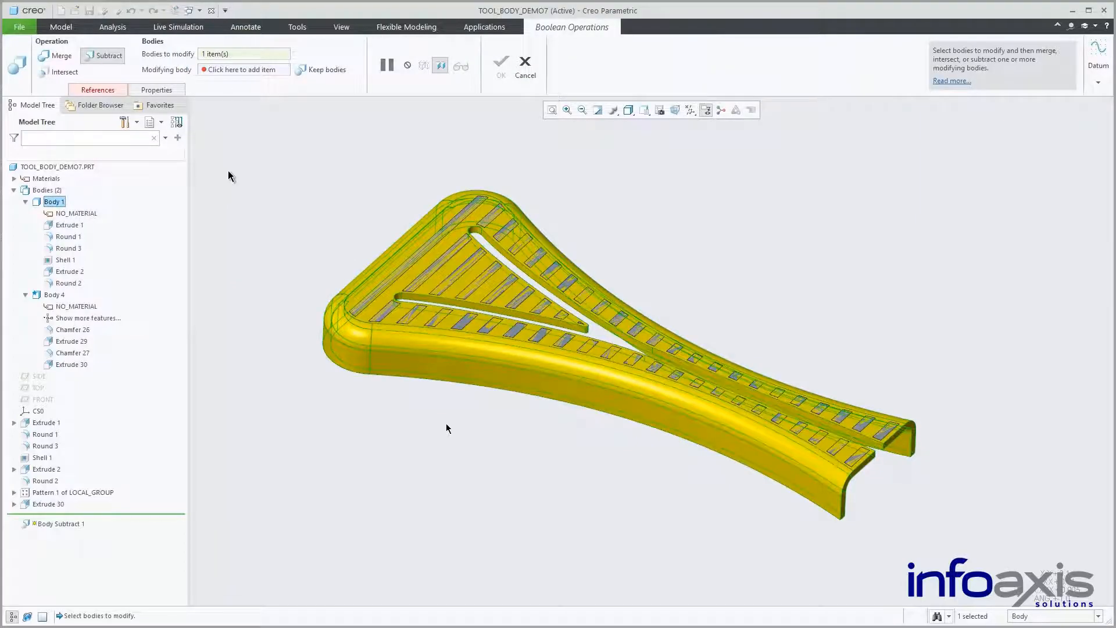
click(386, 310)
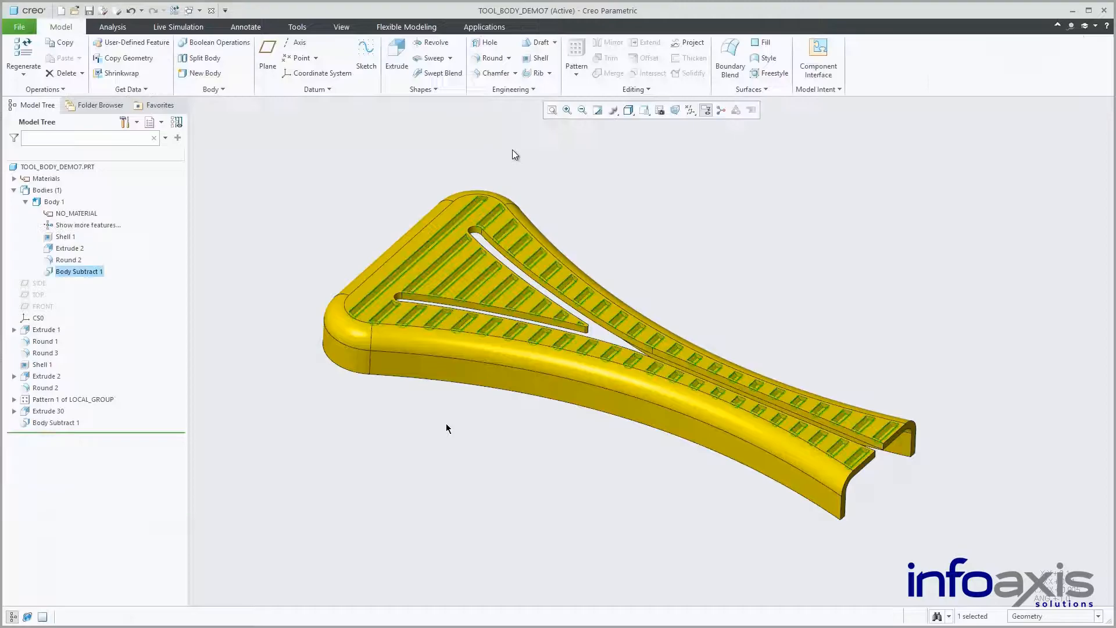
click(512, 149)
key(ctrl+d)
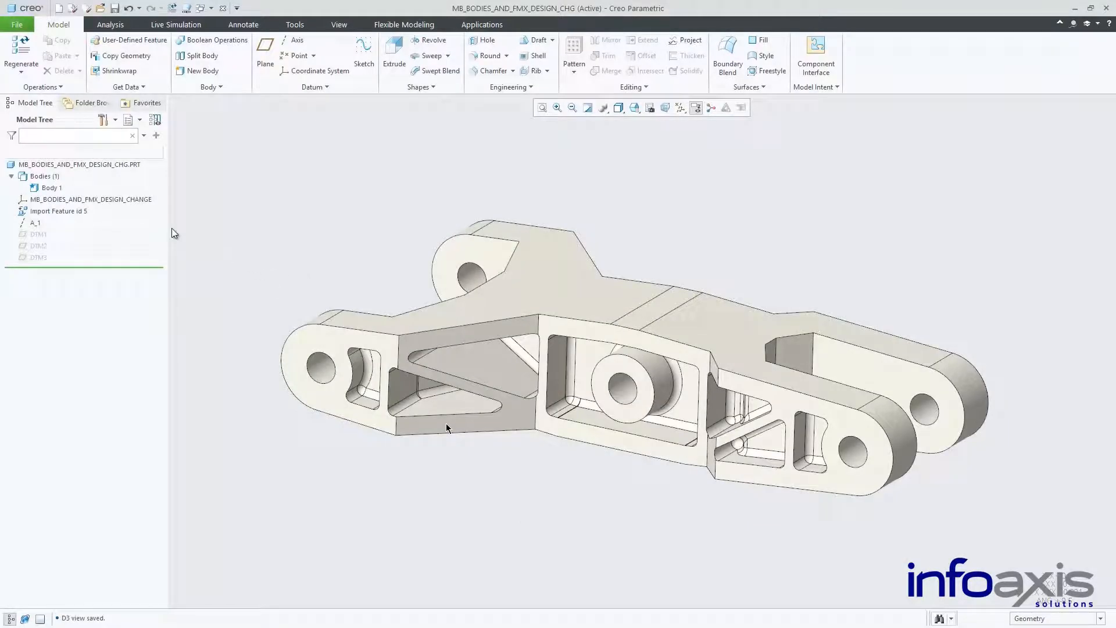
- Split Body 1 of the imported bracket into two bodies using datum plane DTM1
click(51, 188)
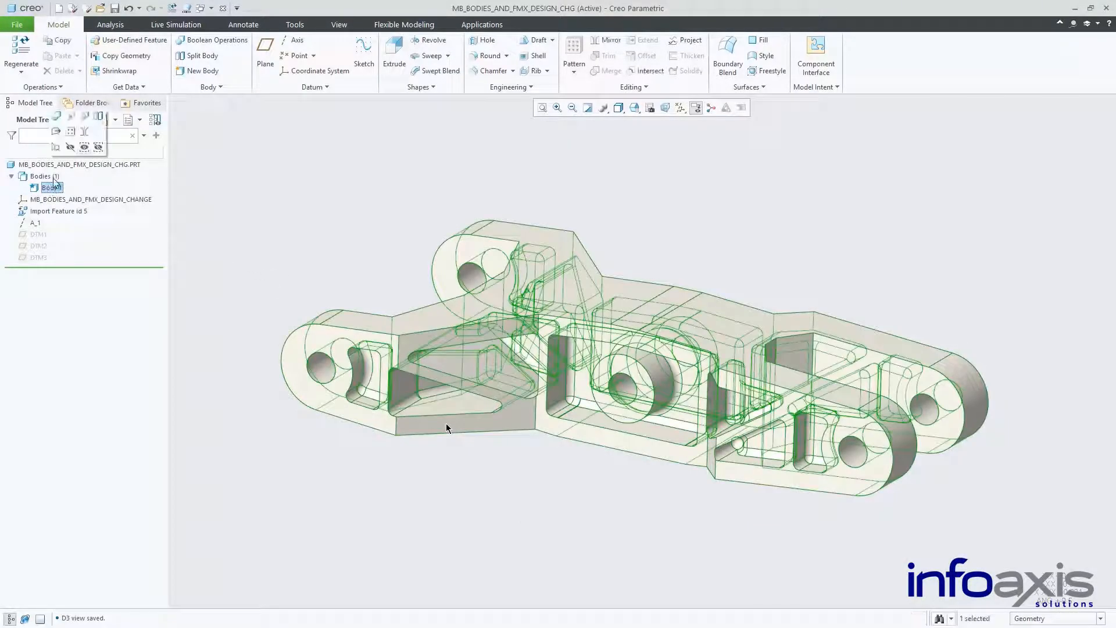
click(102, 125)
click(39, 234)
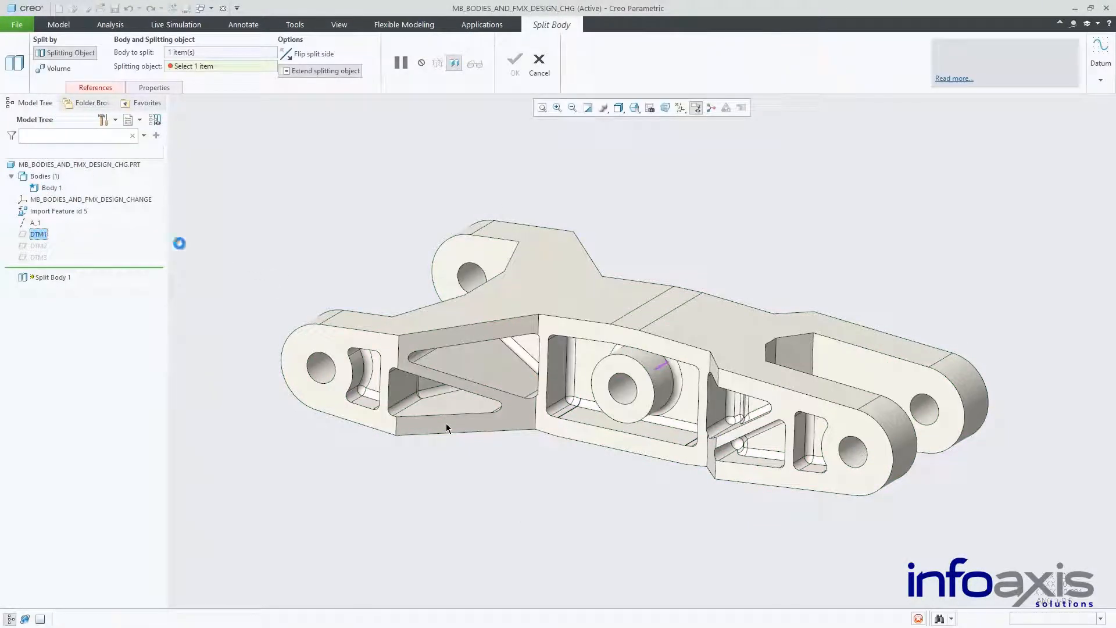
middle_click(204, 250)
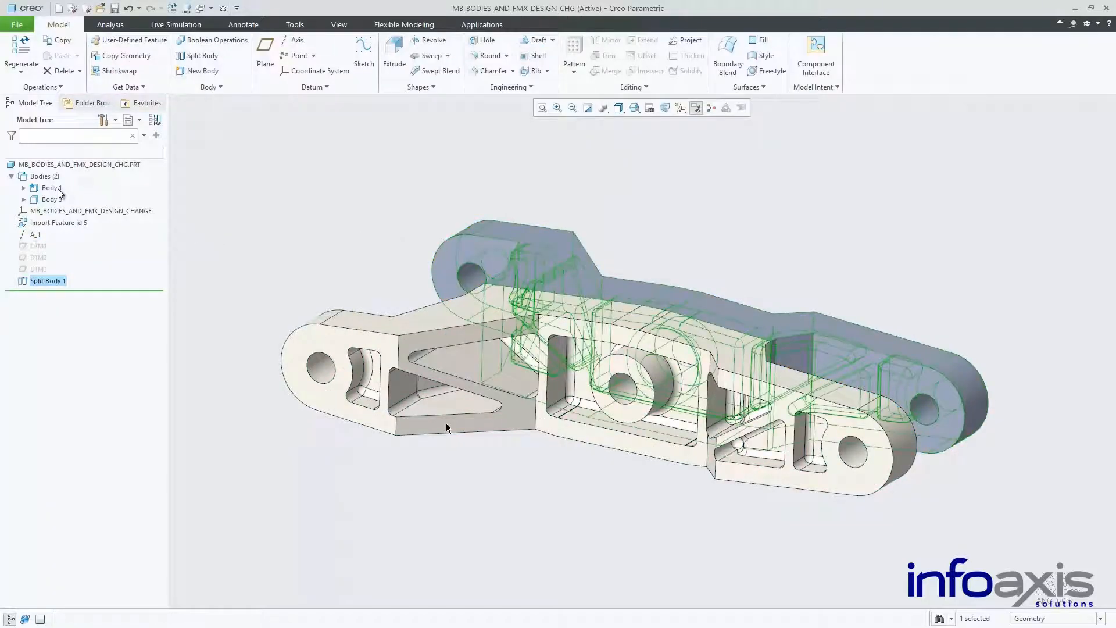
- Split Body 1 again at datum plane DTM2, flipping the side that becomes the new body
click(51, 188)
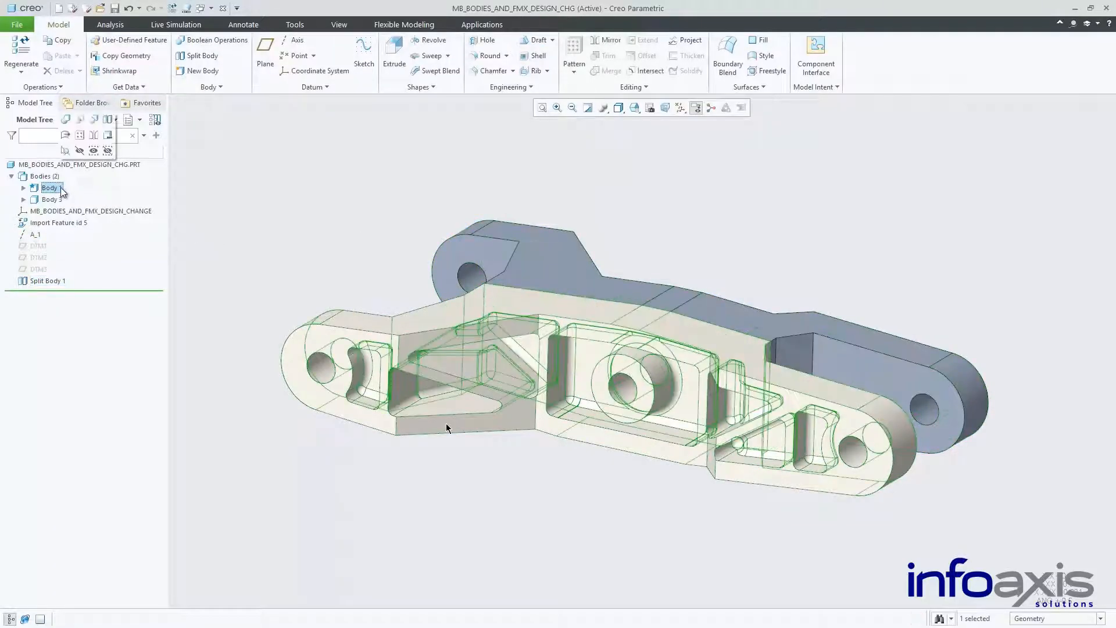
click(110, 120)
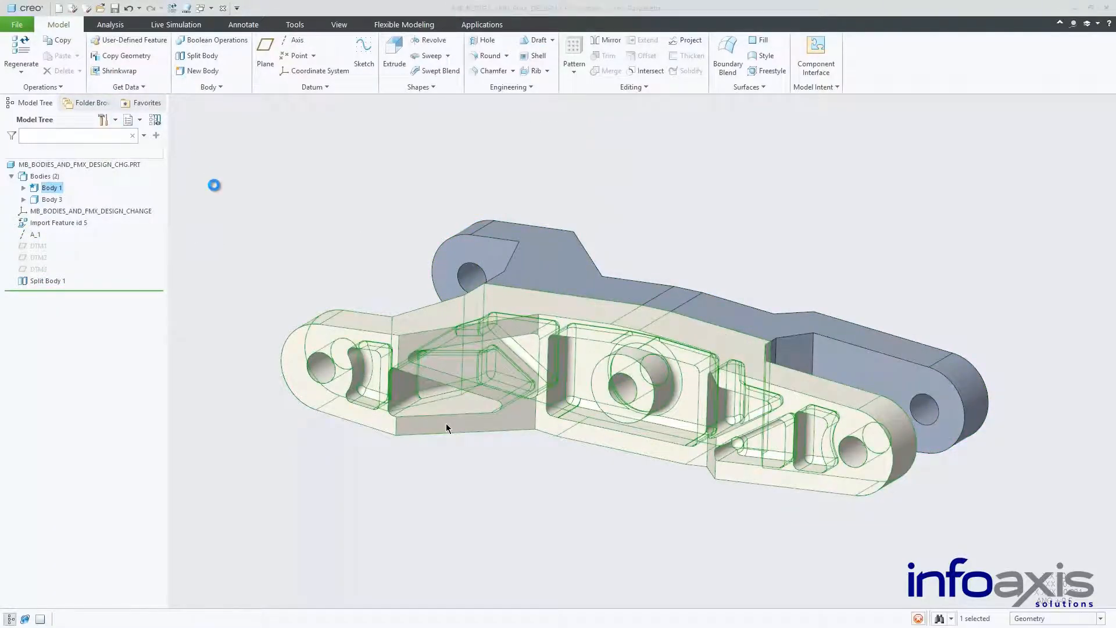
click(38, 258)
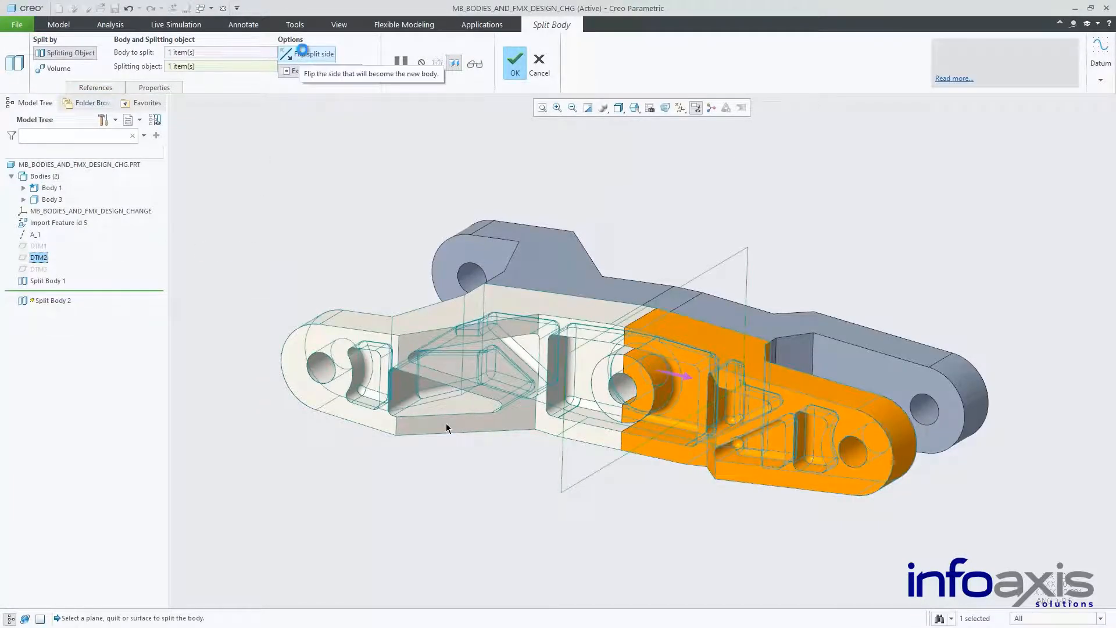
click(302, 53)
middle_click(291, 205)
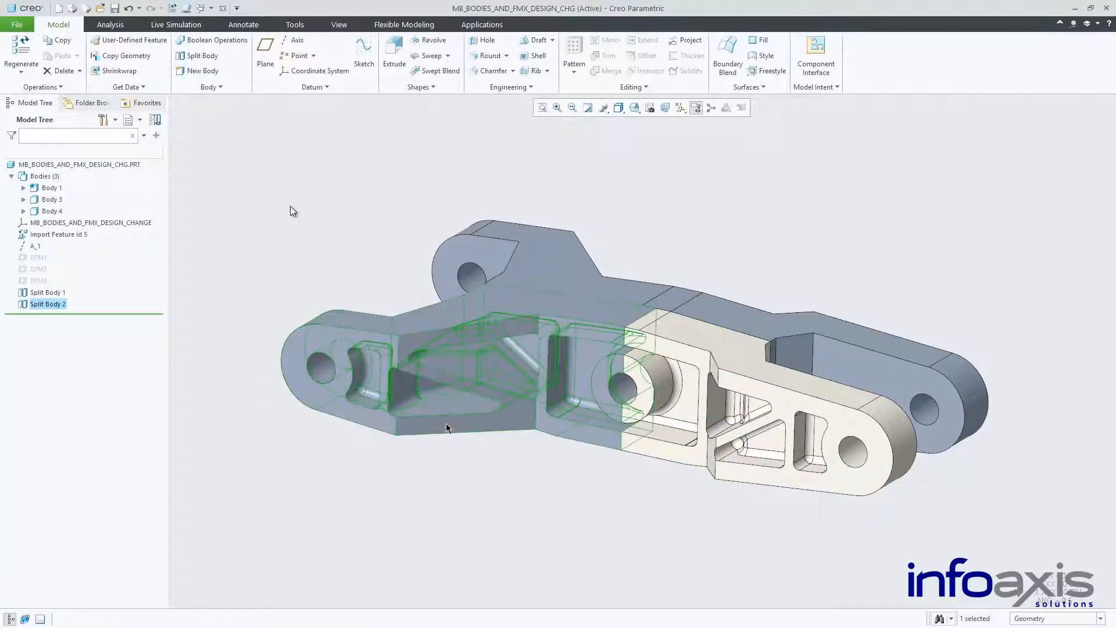
click(289, 204)
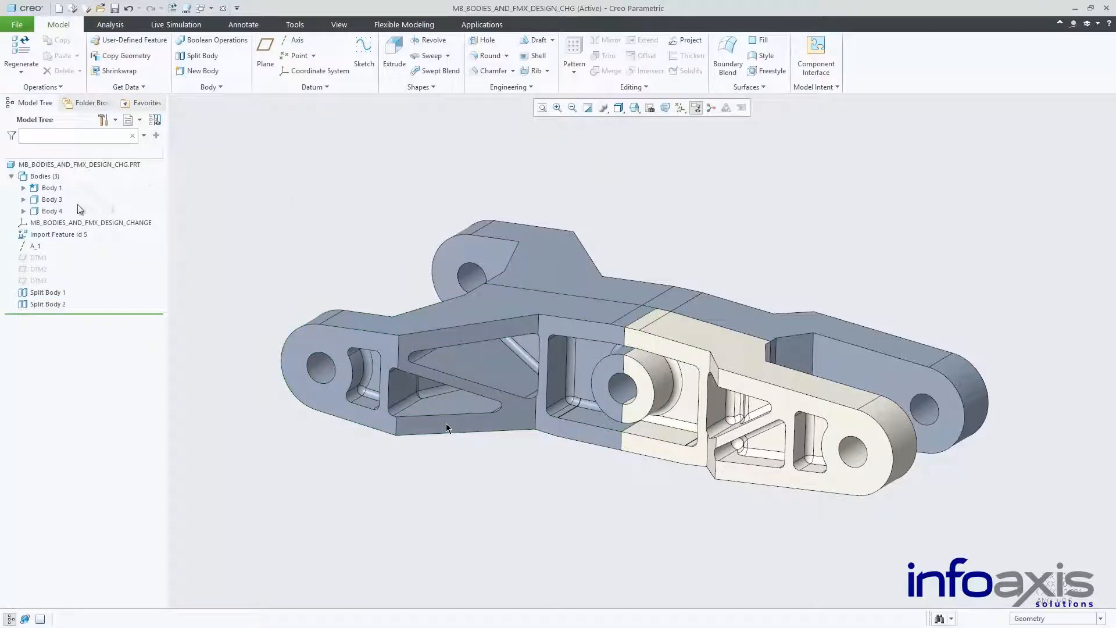
- Apply a yellow appearance to Body 3, the rear half of the bracket
click(53, 200)
click(339, 24)
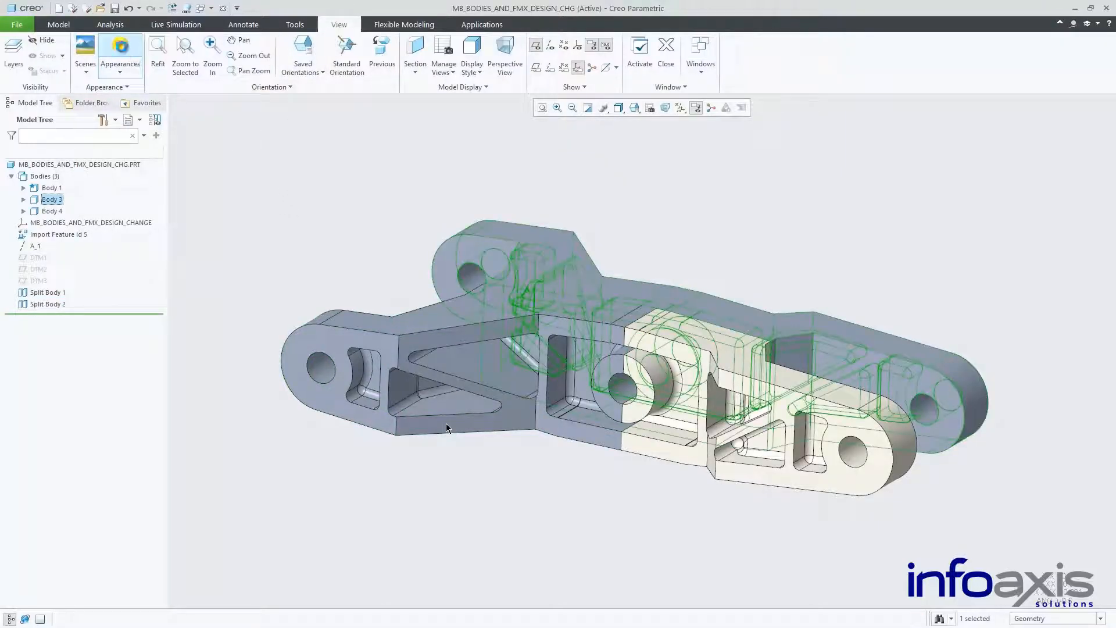
click(120, 46)
click(63, 26)
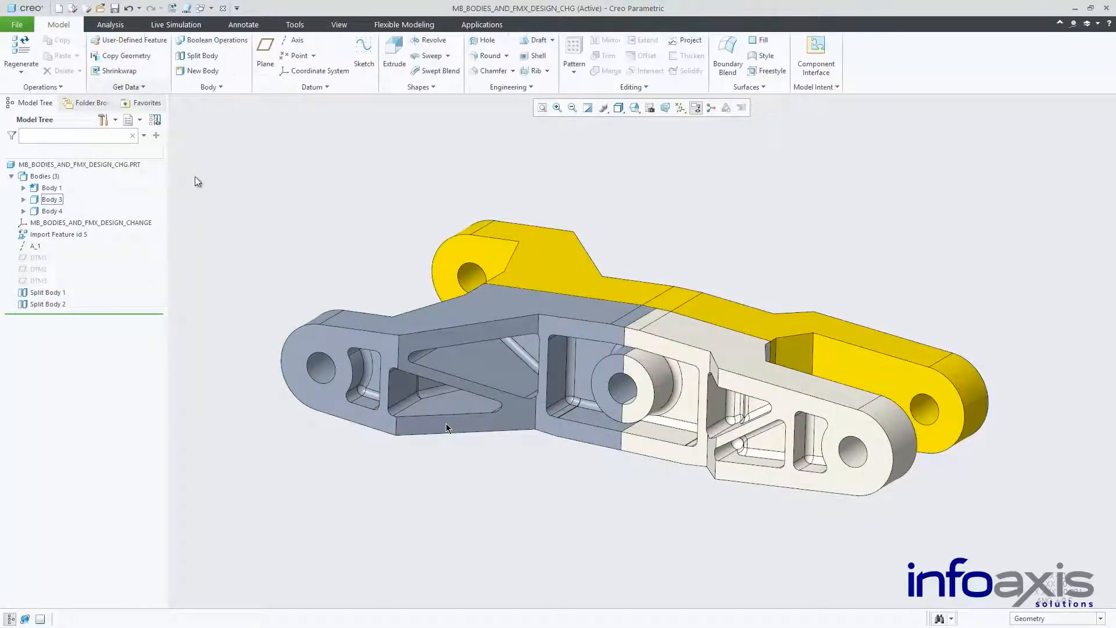
- Rotate Body 4 by 15 degrees about axis A_1 with the flexible modeling Move tool
click(403, 24)
click(53, 211)
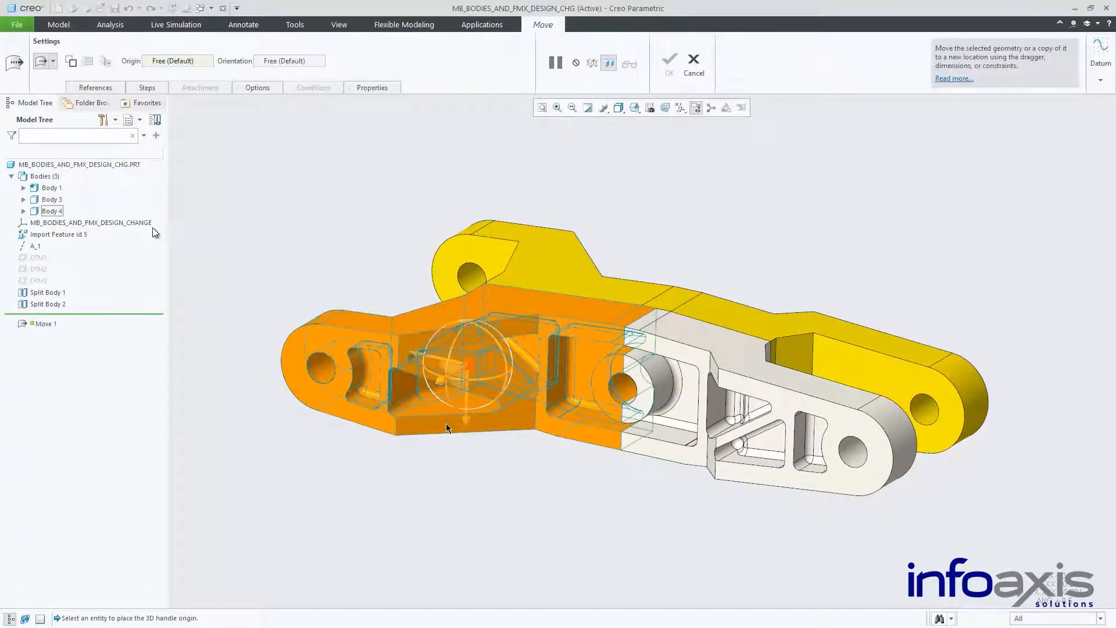
click(35, 247)
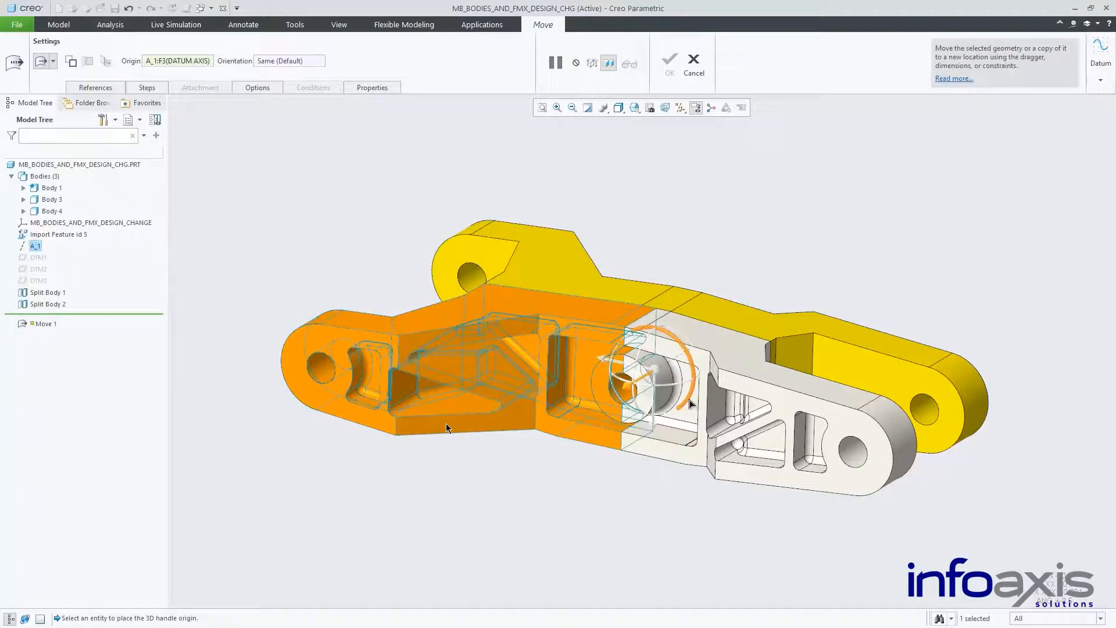
drag(693, 397, 589, 413)
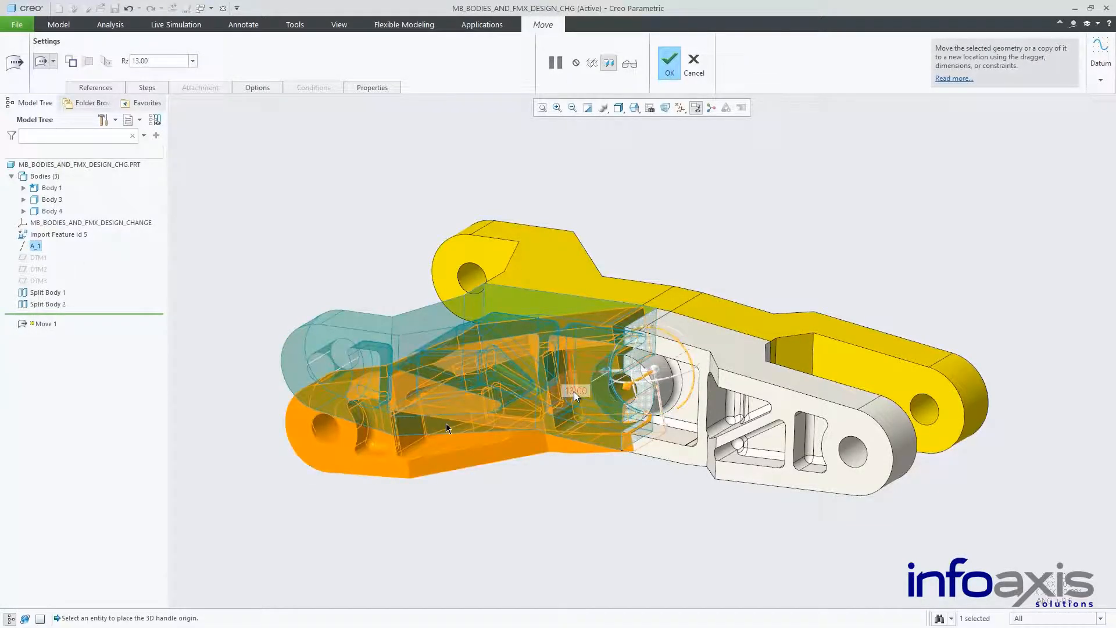
text(15)
key(Return)
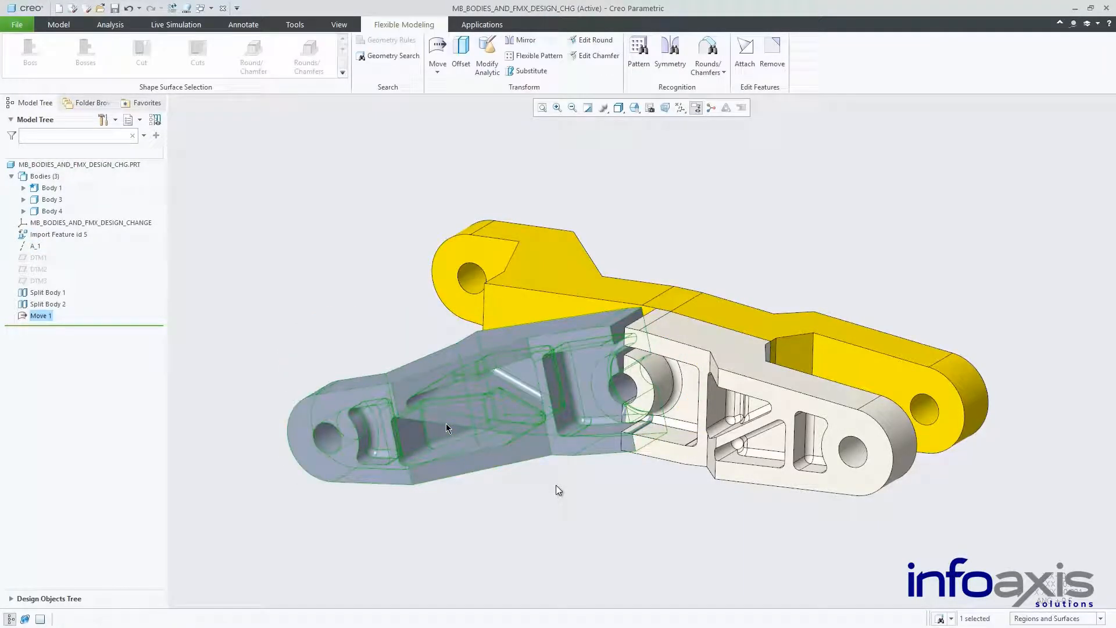
- Merge the rotated Body 4 into Body 1 with a Boolean operation
click(50, 188)
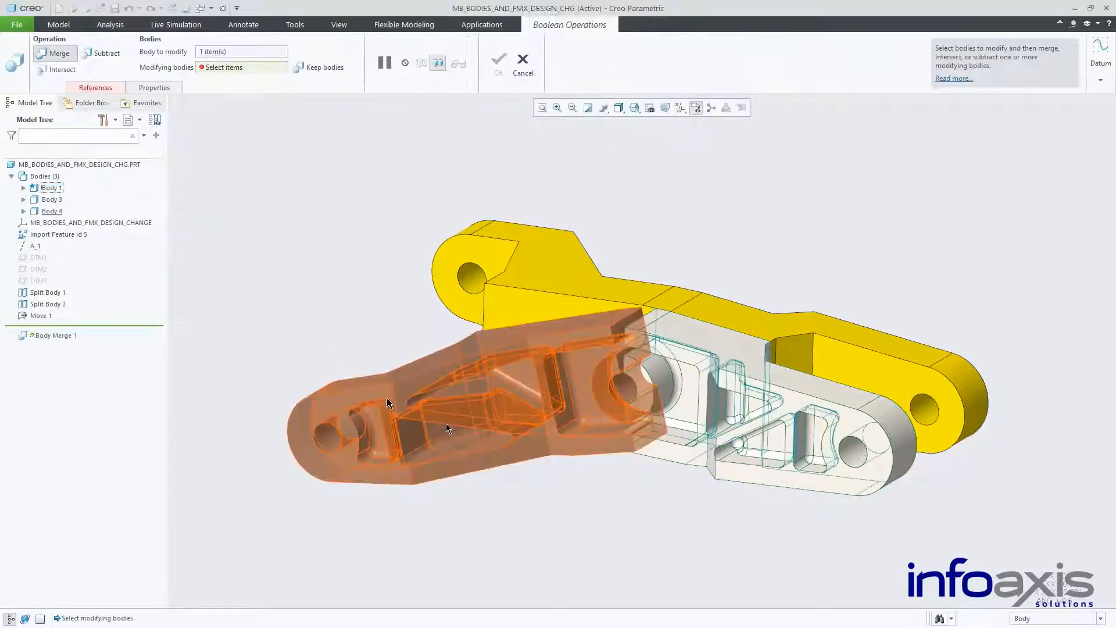
click(314, 394)
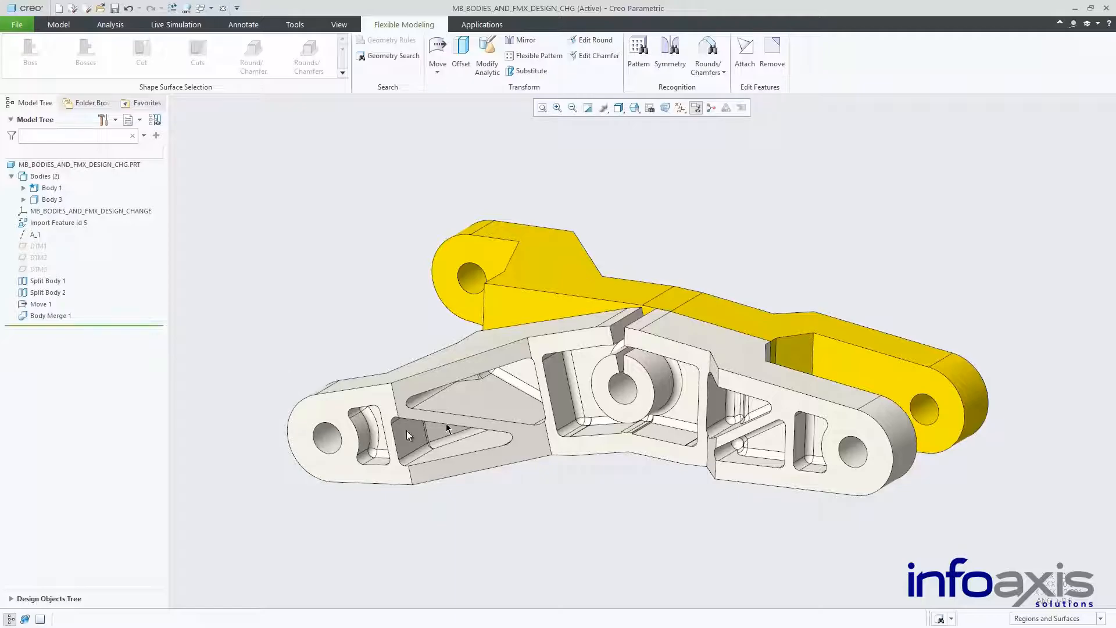
- Remove the gap and leftover joint surfaces above and below Body 1's central boss, letting the neighbouring faces close the volume
scroll(577, 473, up, 10)
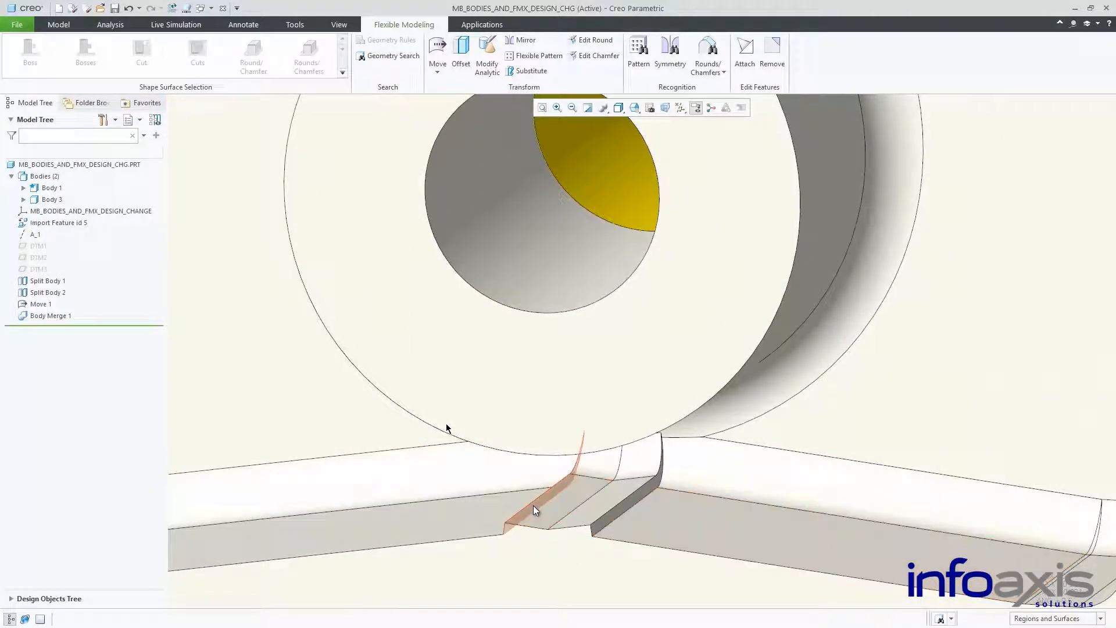
click(532, 504)
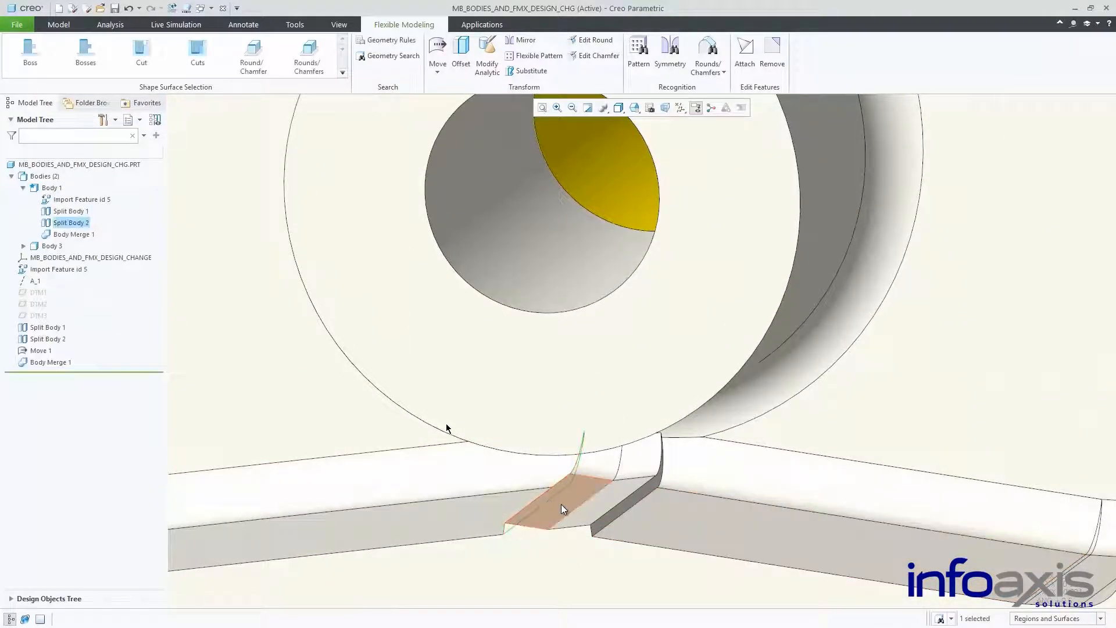
ctrl+click(637, 461)
ctrl+click(638, 494)
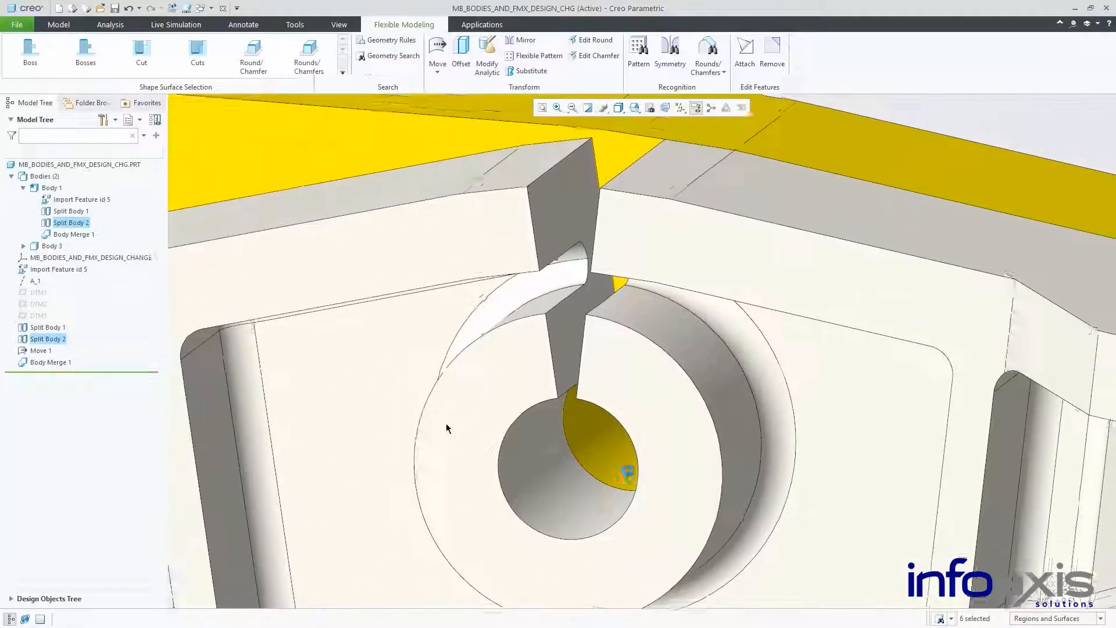
middle_drag(627, 474, 576, 375)
ctrl+click(570, 367)
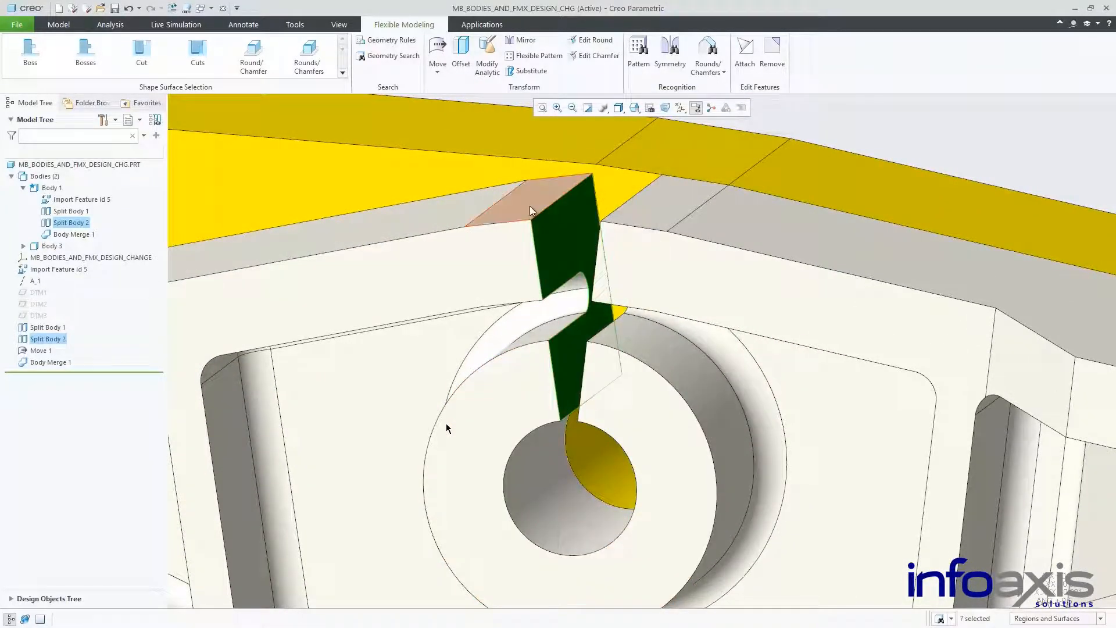
ctrl+click(636, 219)
ctrl+click(603, 372)
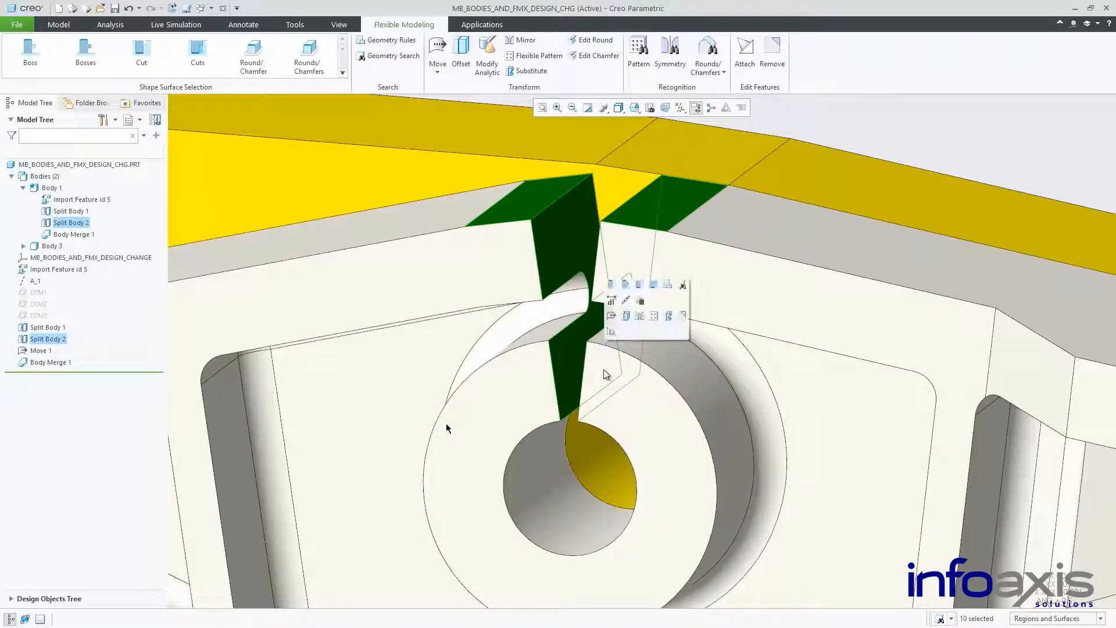
click(680, 317)
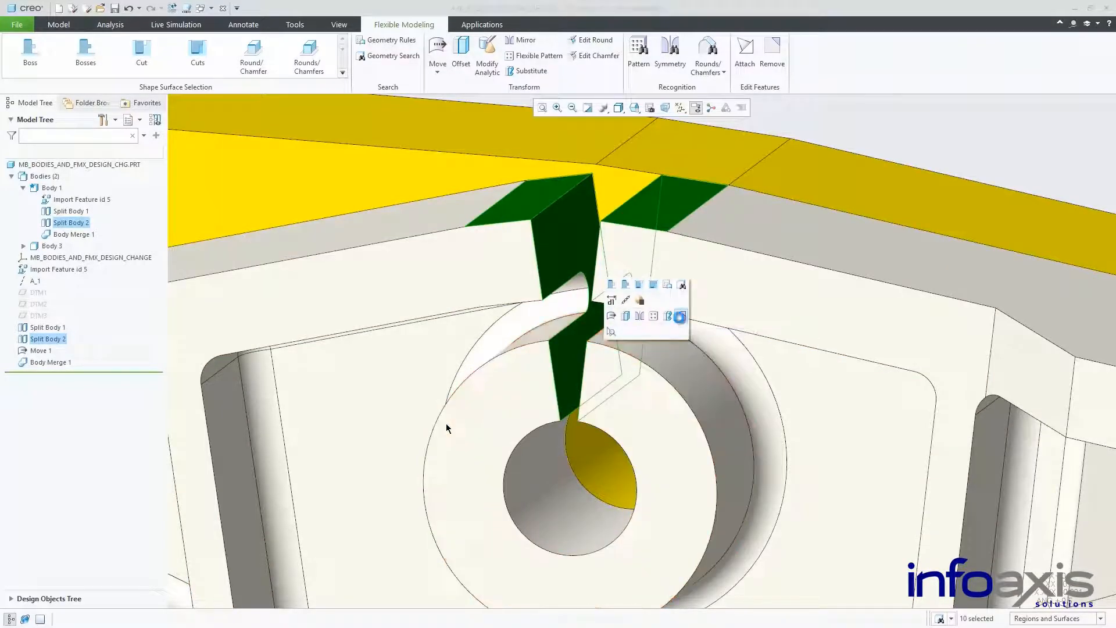
scroll(635, 343, down, 5)
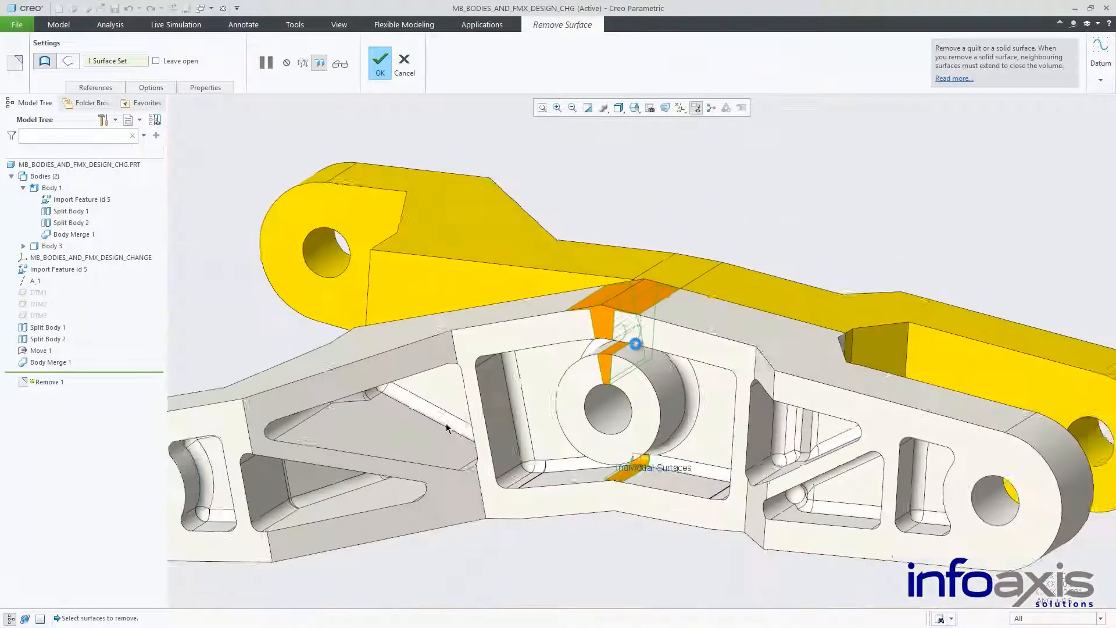
scroll(636, 343, down, 3)
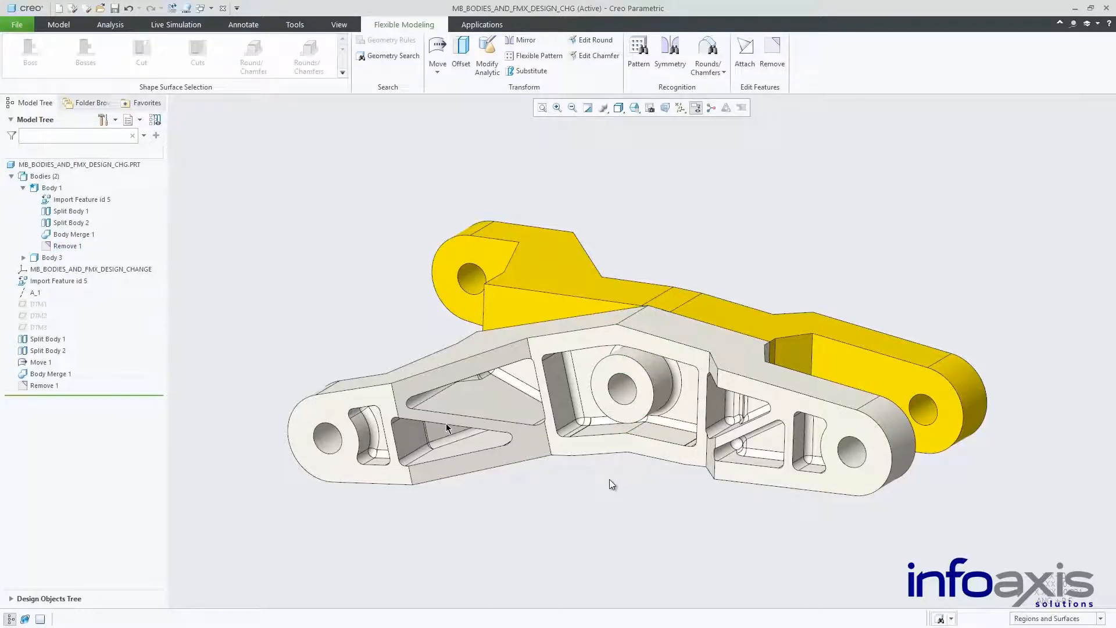
- Move Body 1 away from Body 3, perpendicular to its split face, with the flexible modeling Move tool
click(65, 187)
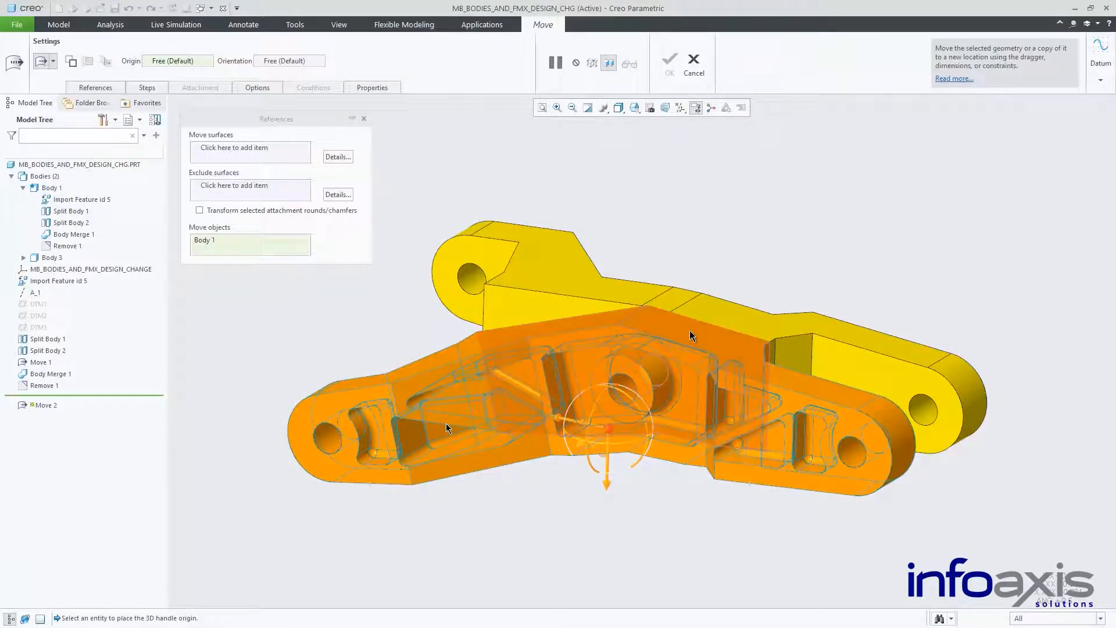
click(690, 332)
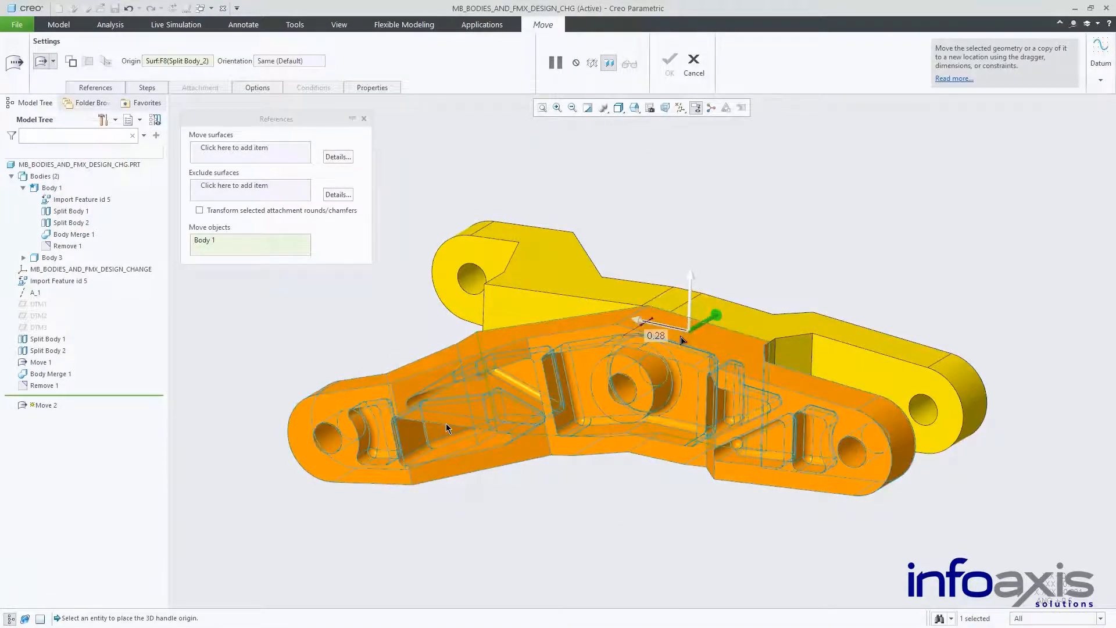
drag(681, 338, 639, 353)
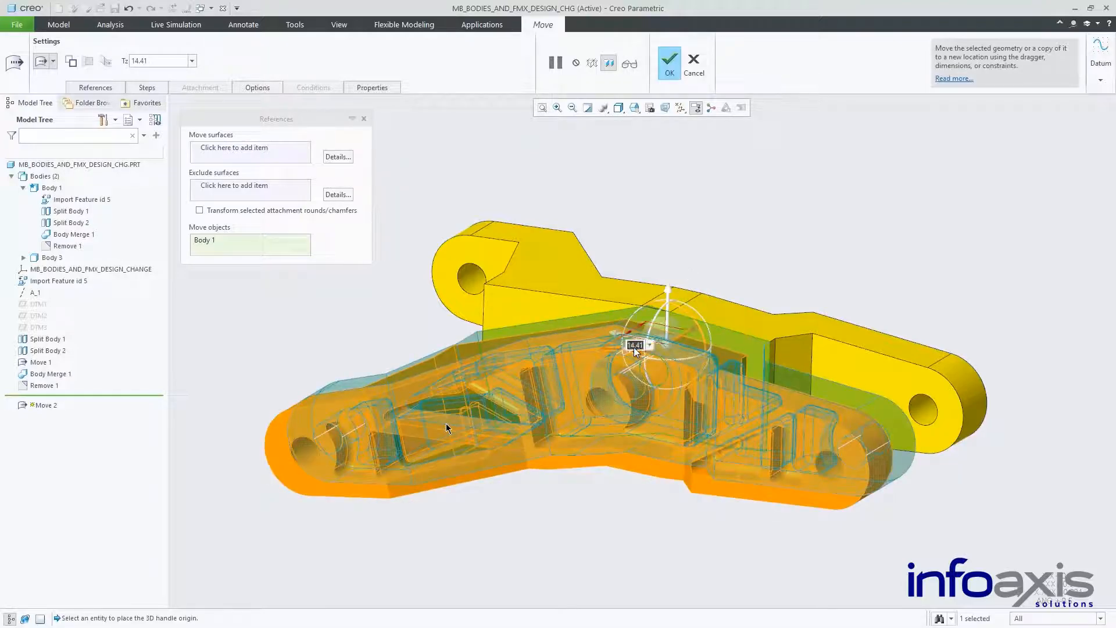
key(Return)
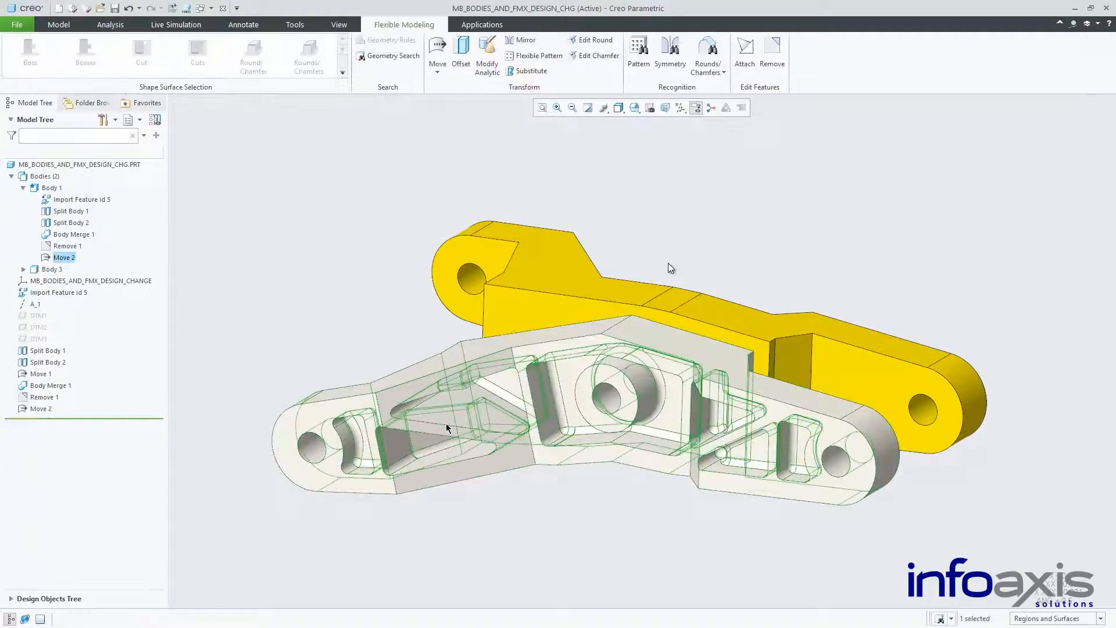
- Copy the Move 2 feature and paste it as a fully dependent copy, re-referenced to Body 3 and its split face
right_click(46, 410)
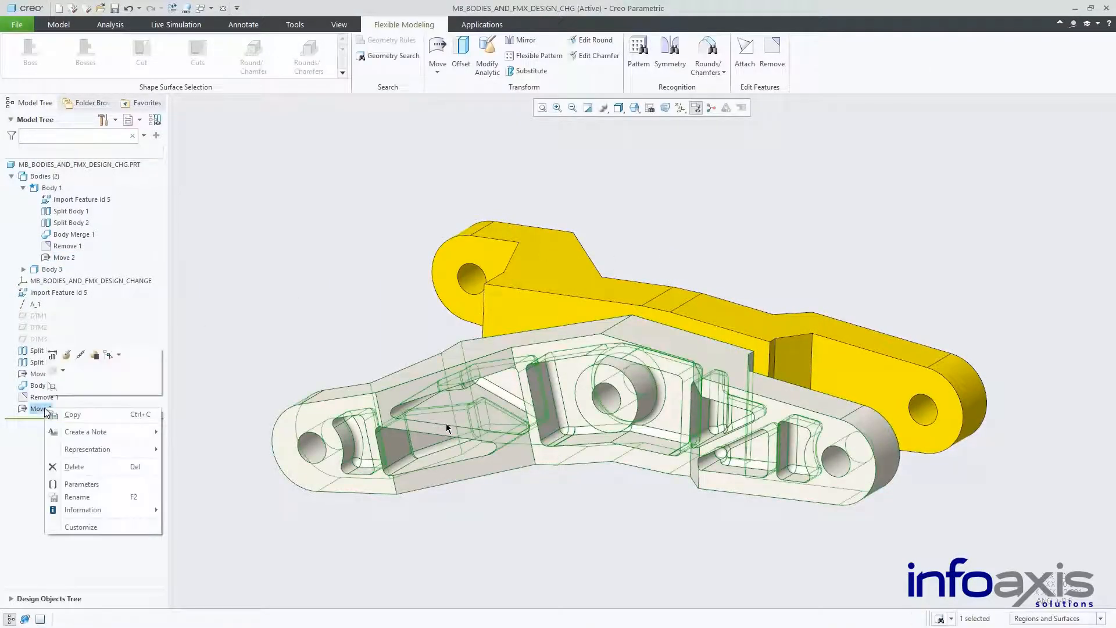
click(85, 413)
right_click(93, 410)
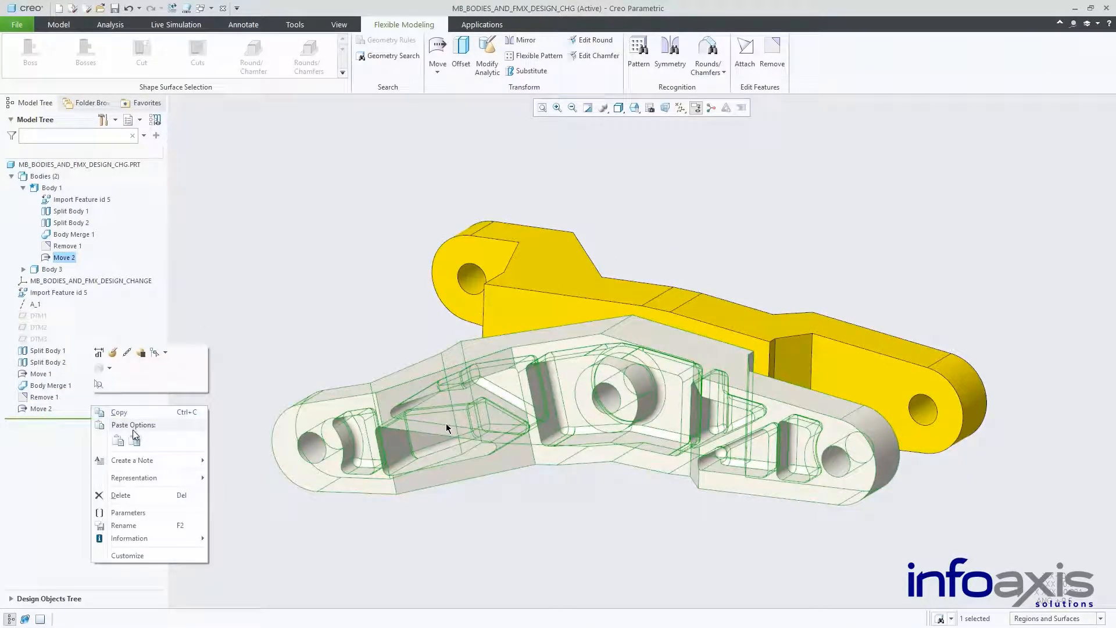
click(131, 426)
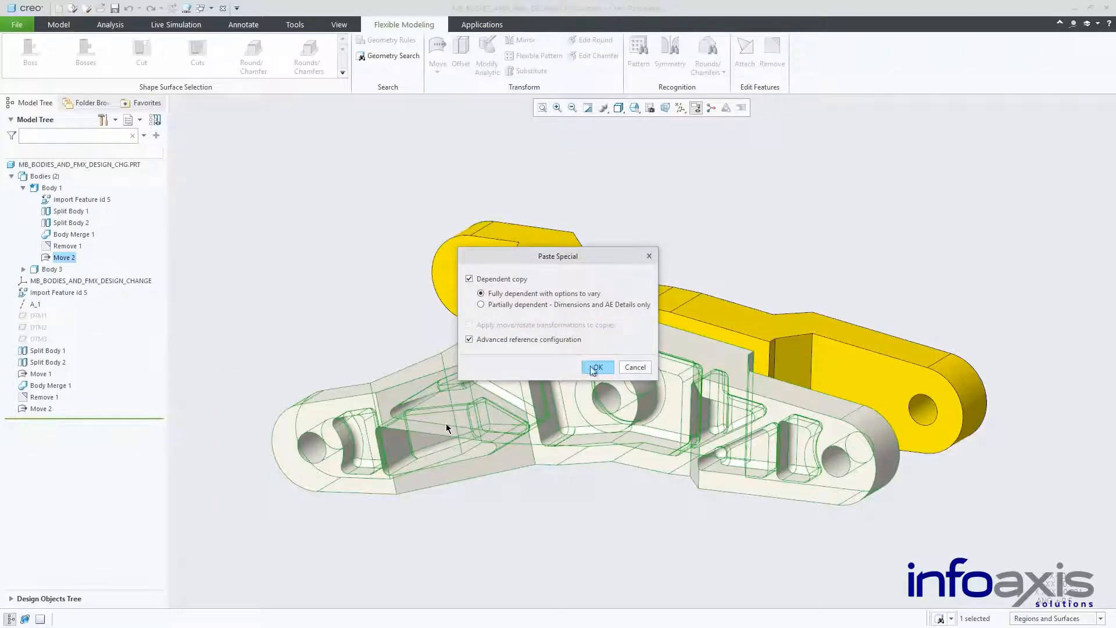
click(596, 367)
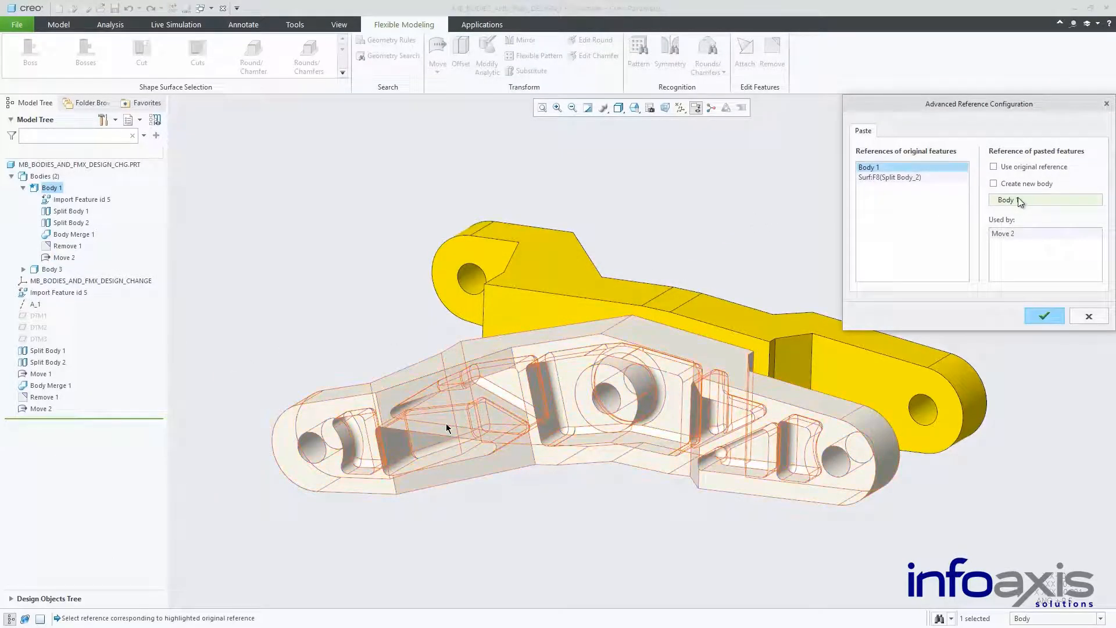
click(772, 326)
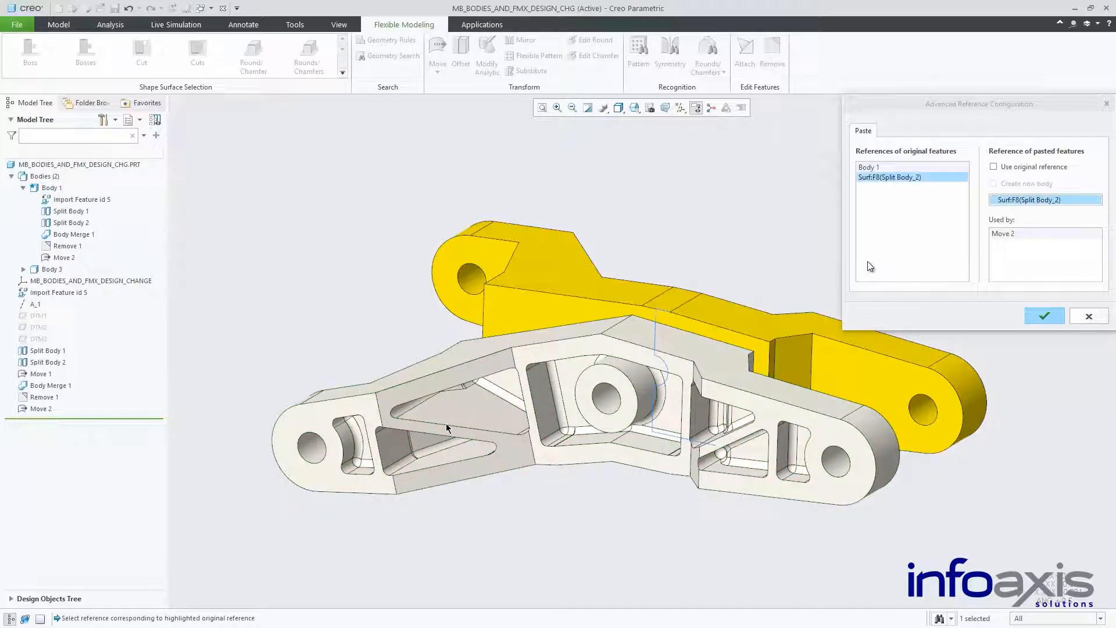
click(744, 341)
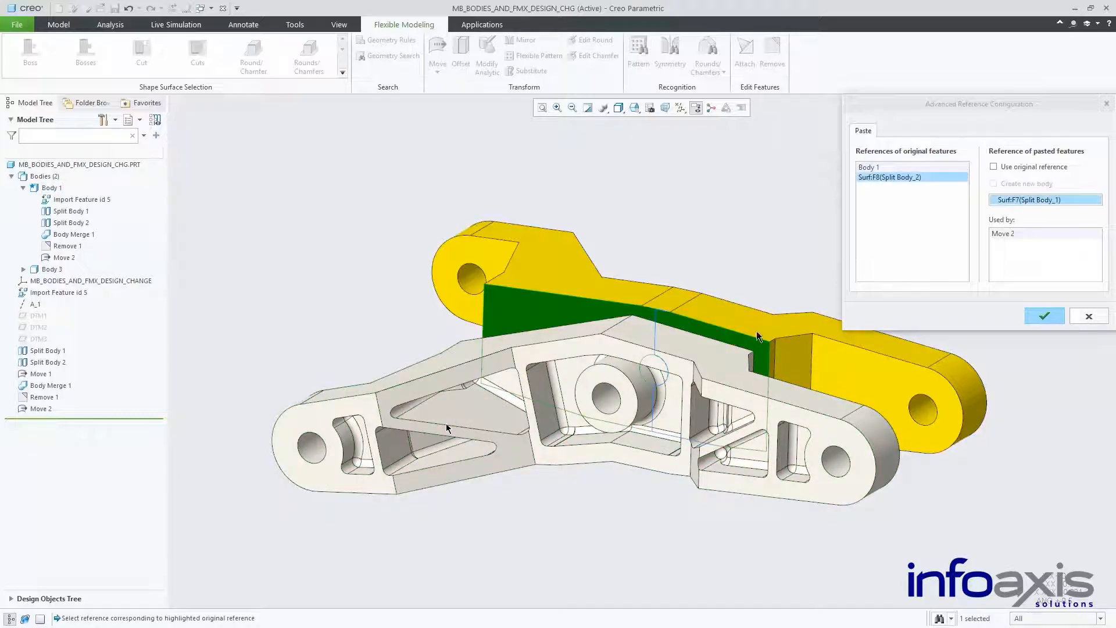
click(1044, 316)
click(931, 271)
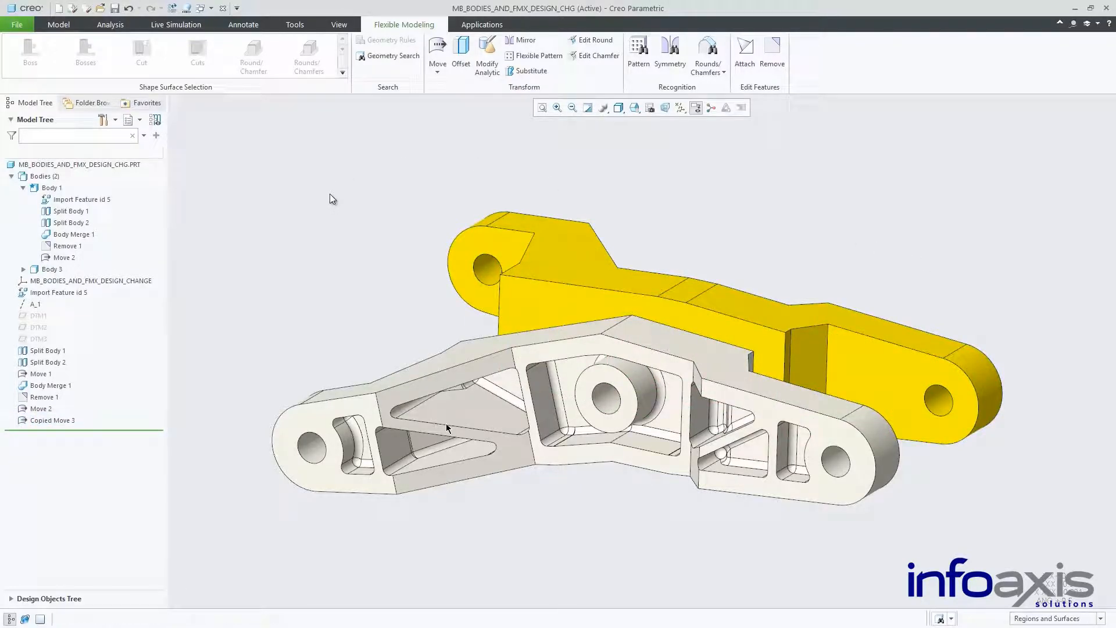
- Start an extrude on DTM1 and sketch two concentric circles at the central bore: one matching the bore, the outer 60 mm in diameter
click(40, 315)
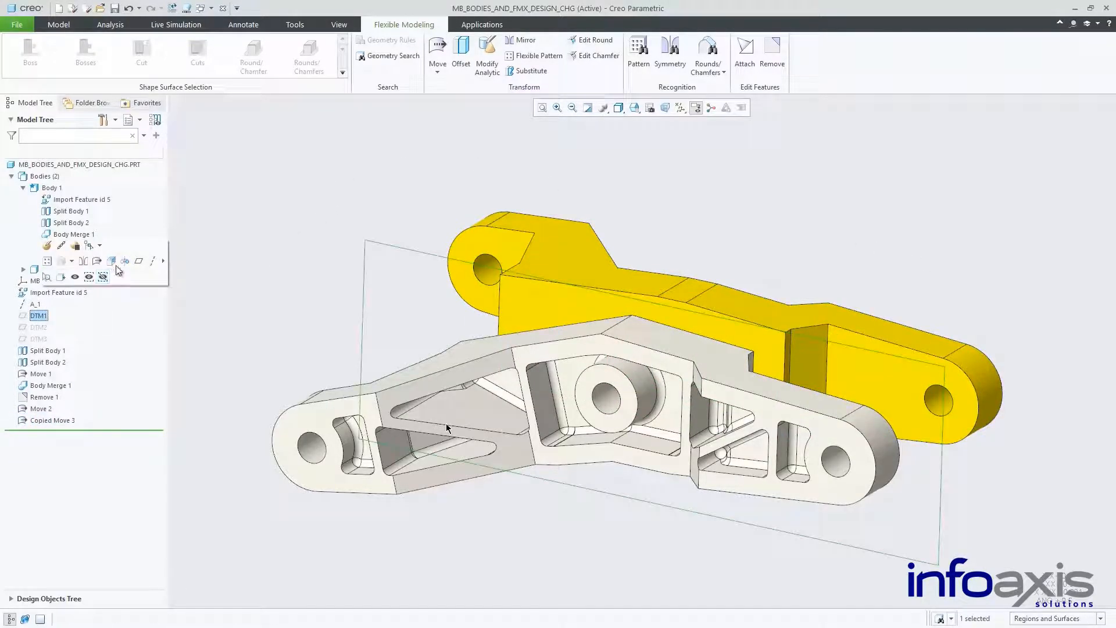
right_click(314, 257)
click(378, 301)
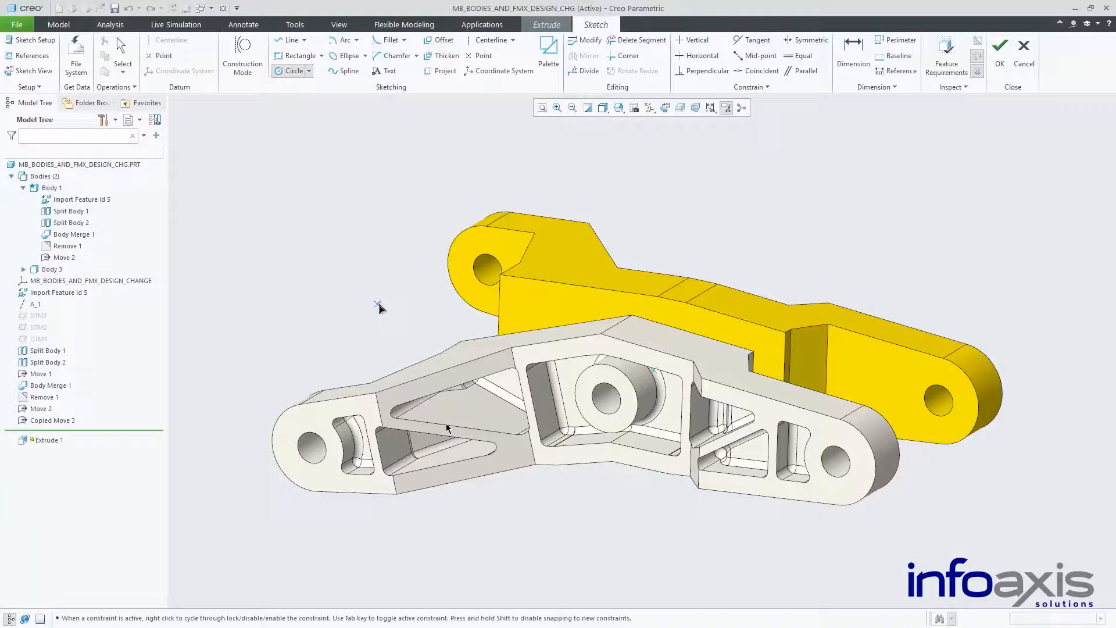
click(654, 370)
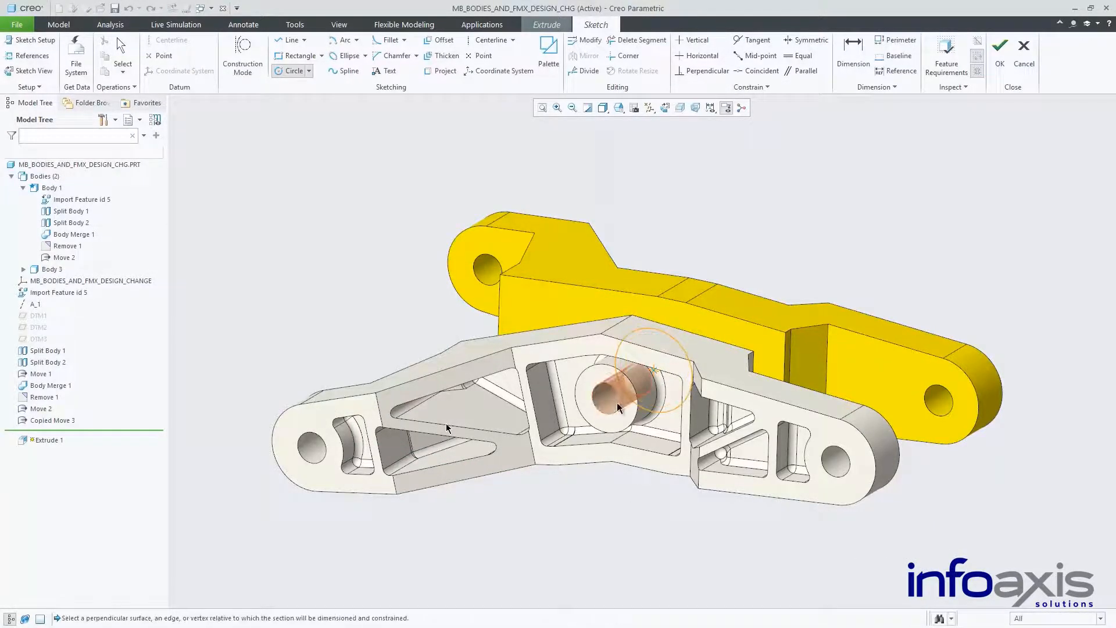
alt+click(614, 405)
click(654, 386)
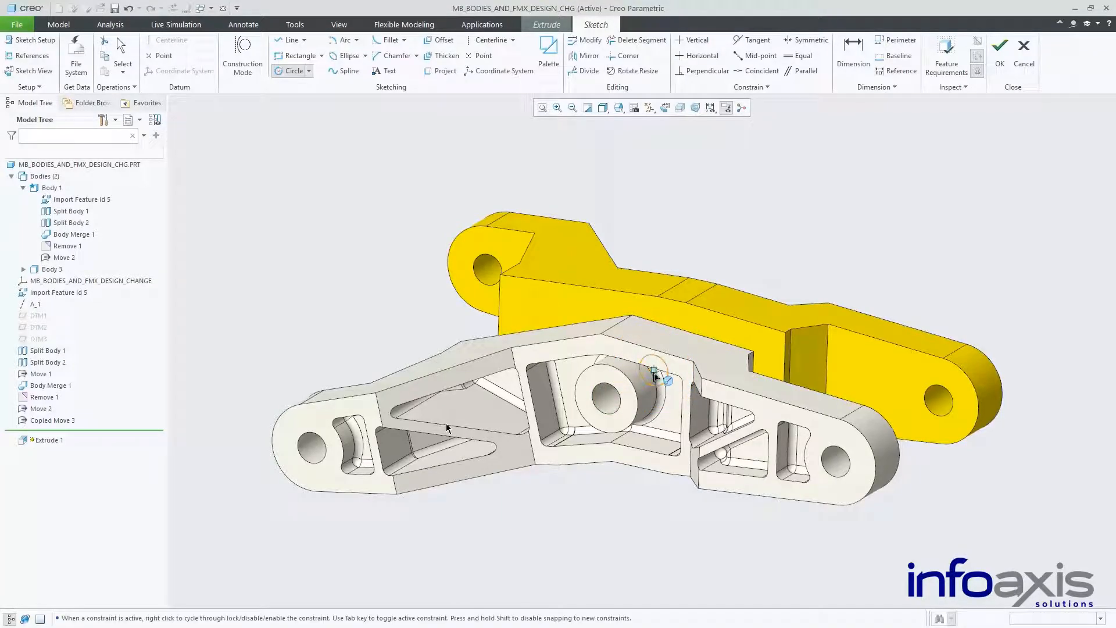
click(654, 371)
click(693, 462)
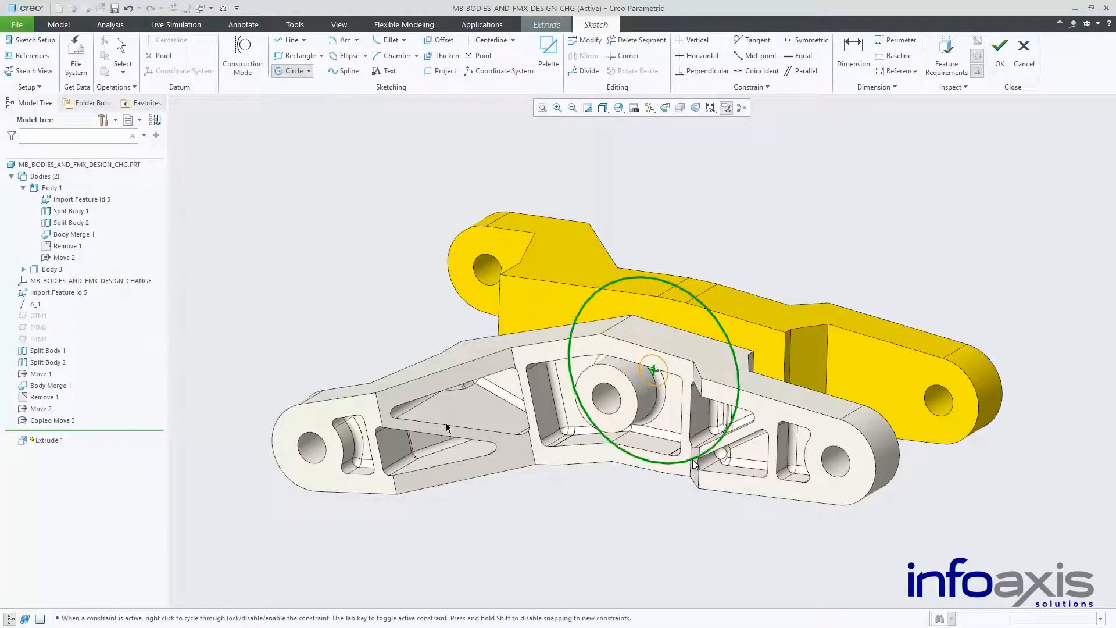
middle_click(762, 479)
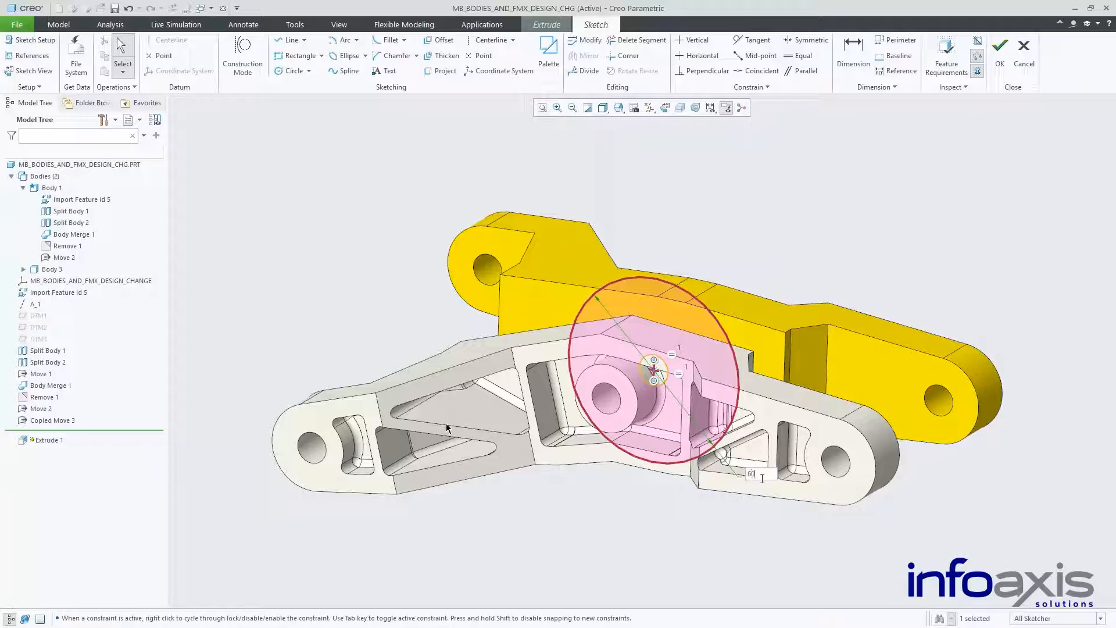
right_click(693, 515)
click(717, 487)
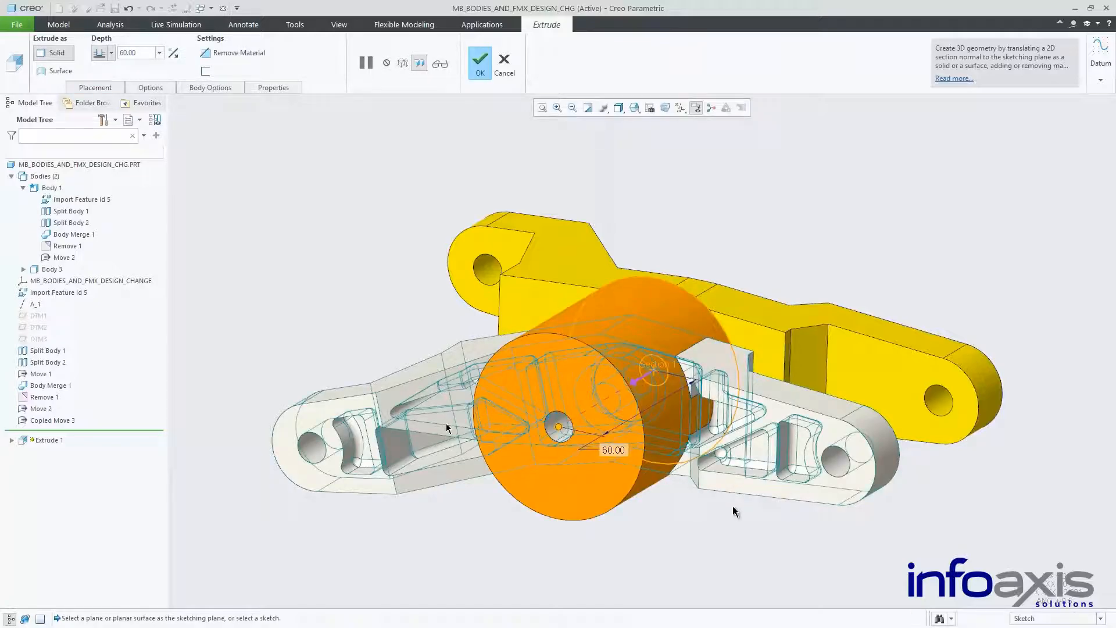
- Extrude the ring in both directions with To Selected depths, up to Body 1 on side 1 and Body 3 on side 2
right_click(733, 511)
mouse_move(812, 445)
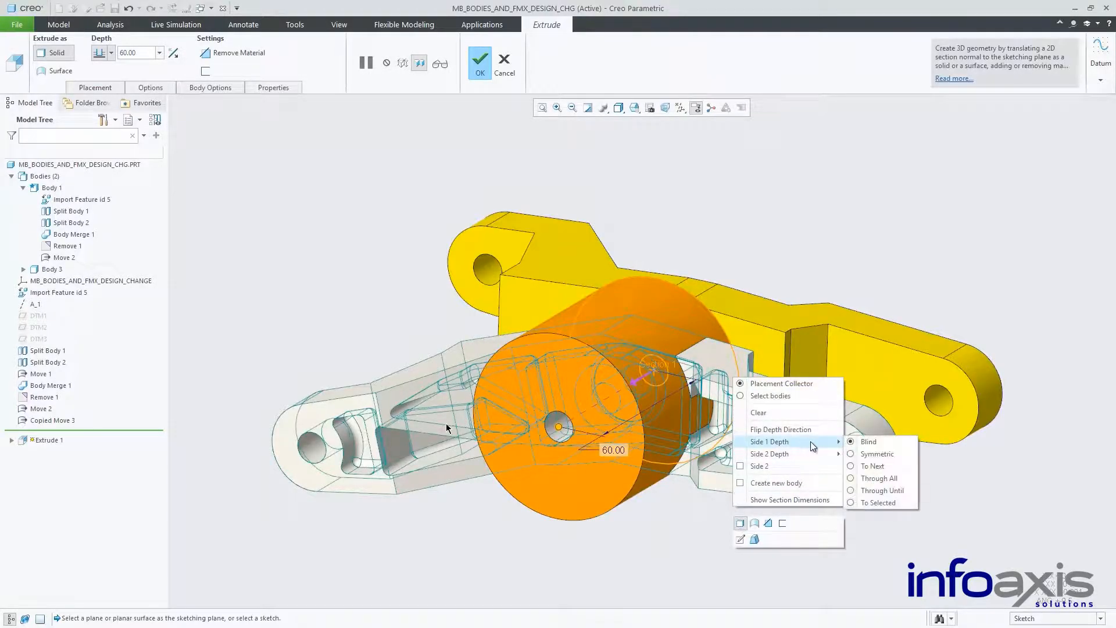
click(875, 502)
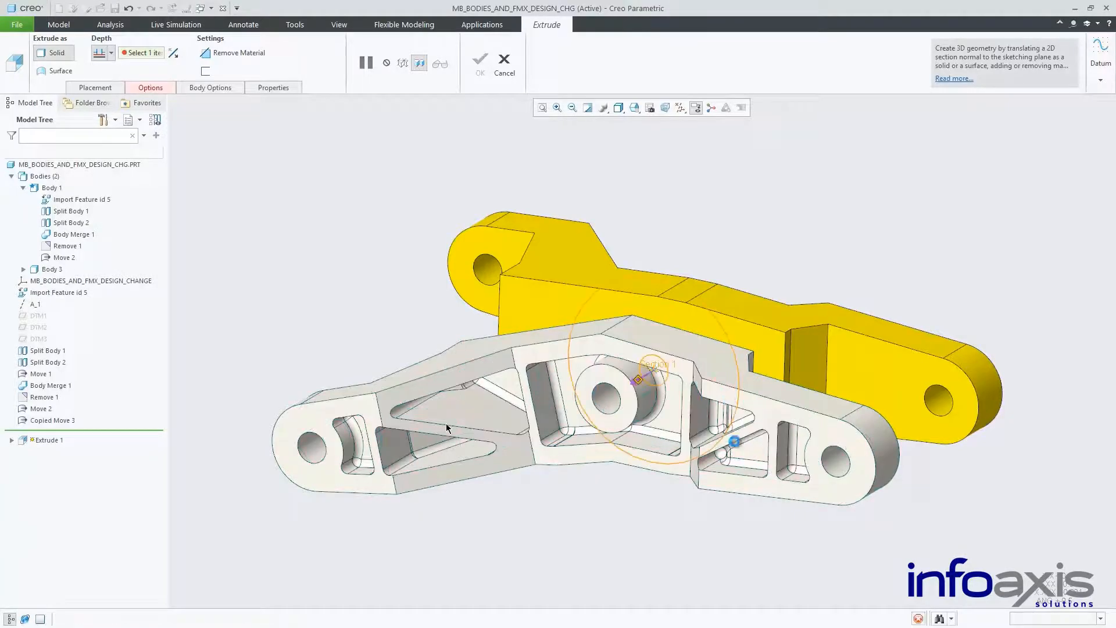
click(738, 489)
right_click(745, 507)
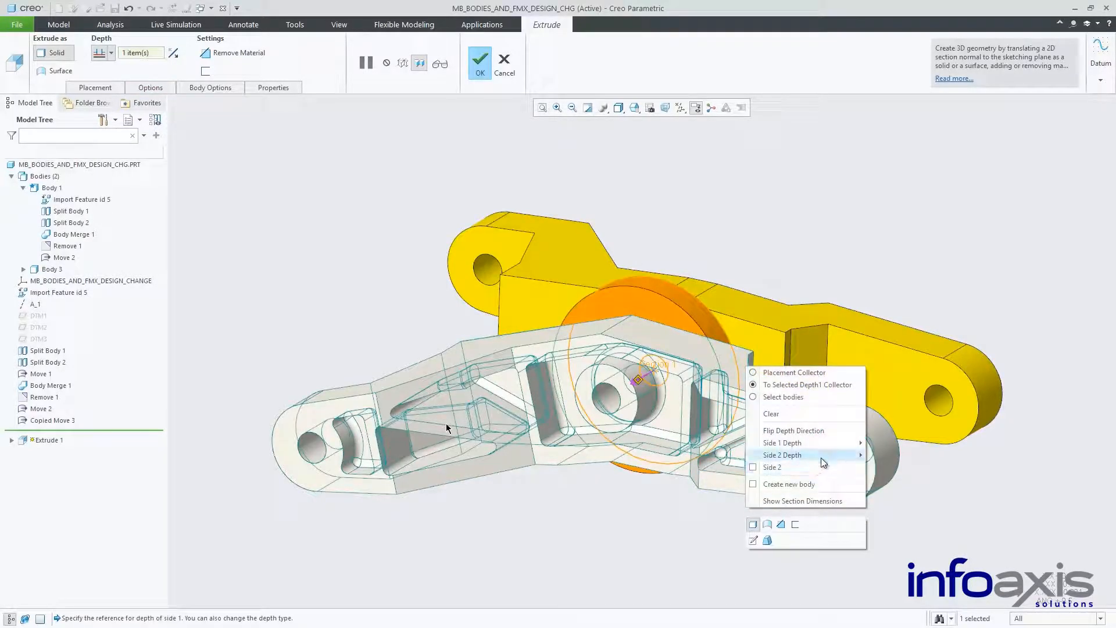
mouse_move(824, 459)
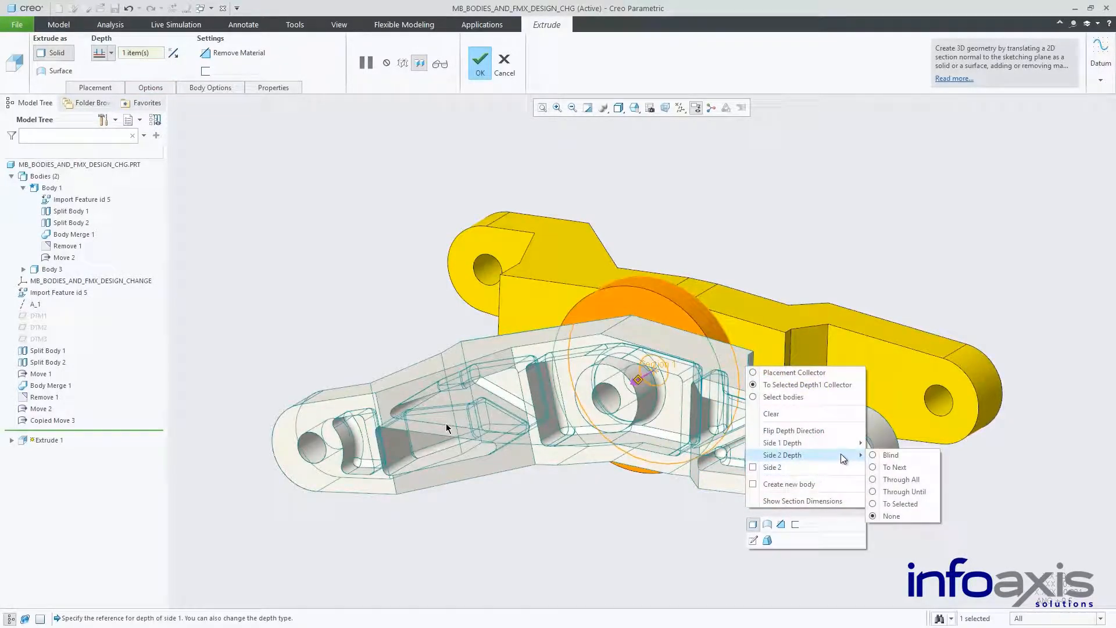
click(888, 505)
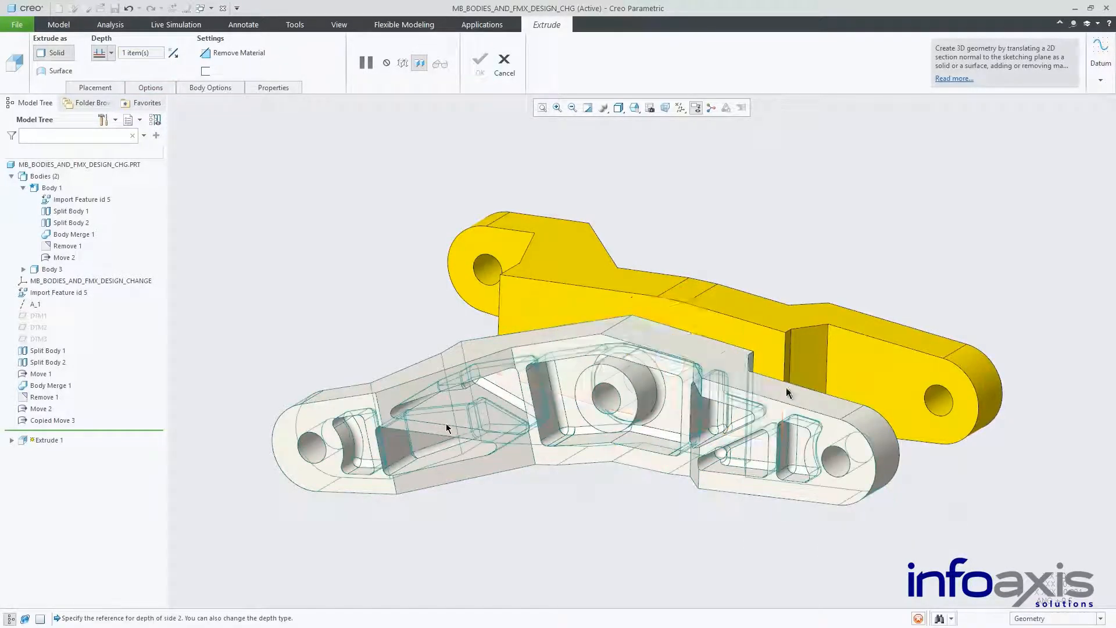
middle_click(666, 511)
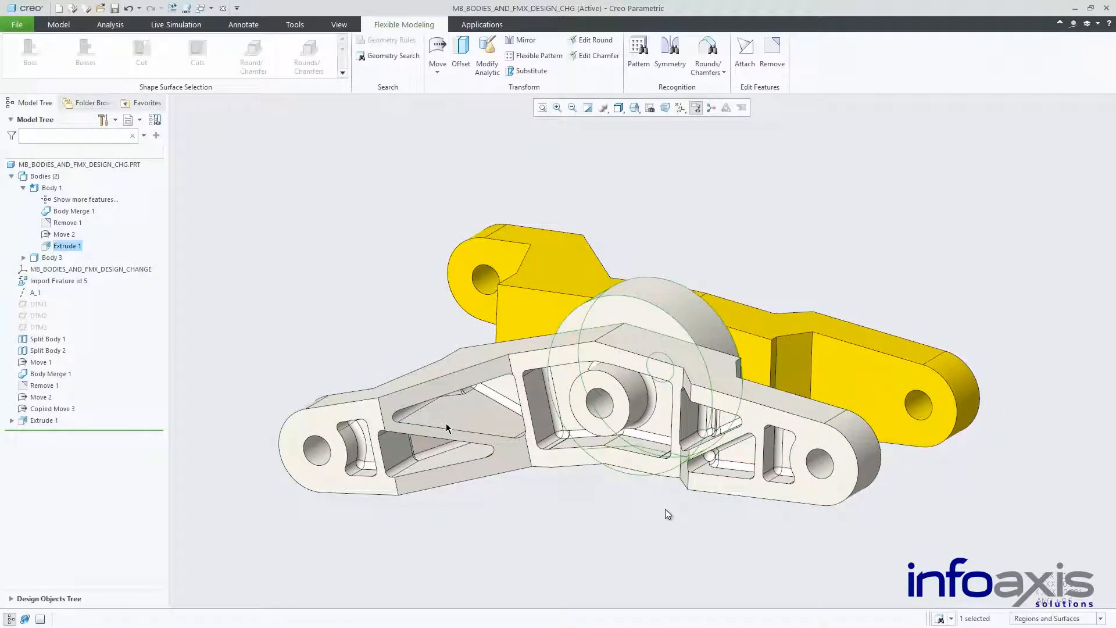
click(665, 509)
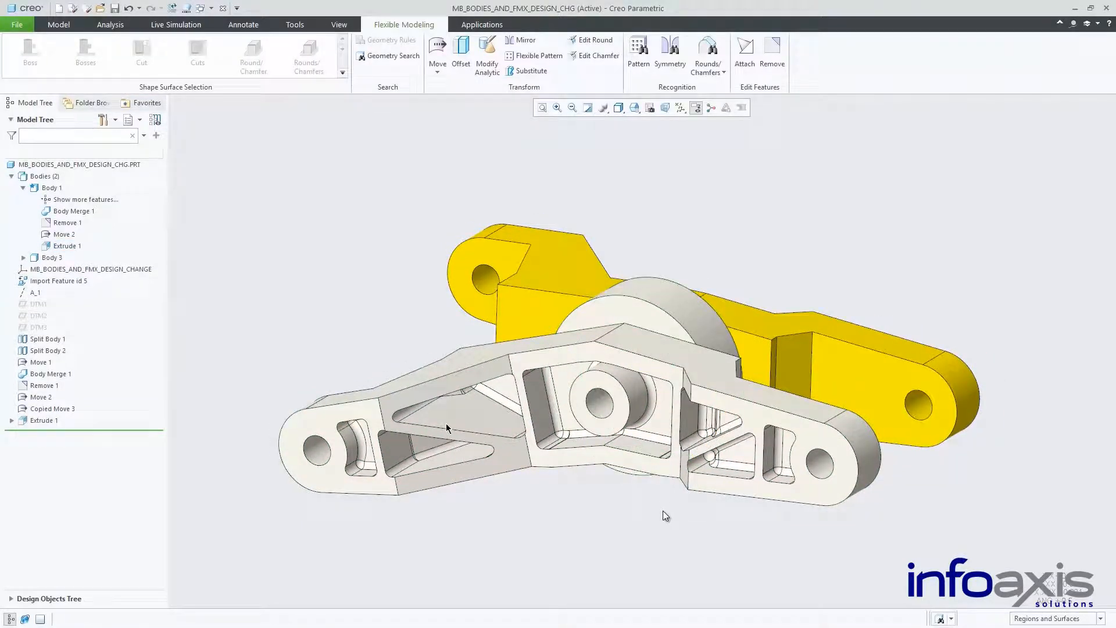
- Recognize the pattern of similar holes from the bore in Body 1's front lug, using the Similar pattern type
click(317, 451)
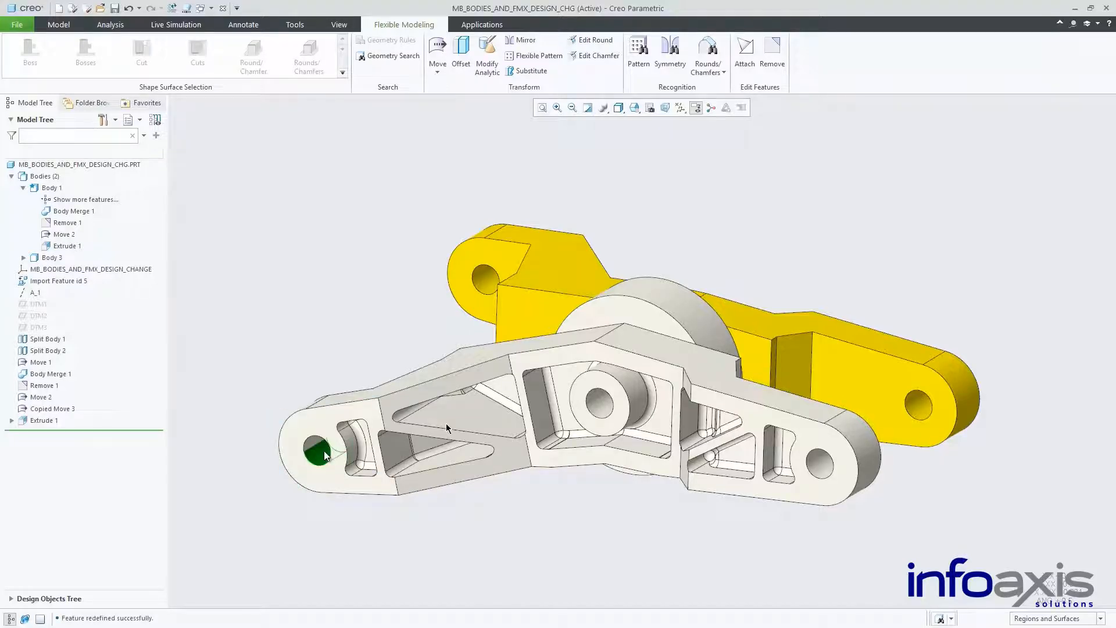
click(638, 63)
click(75, 62)
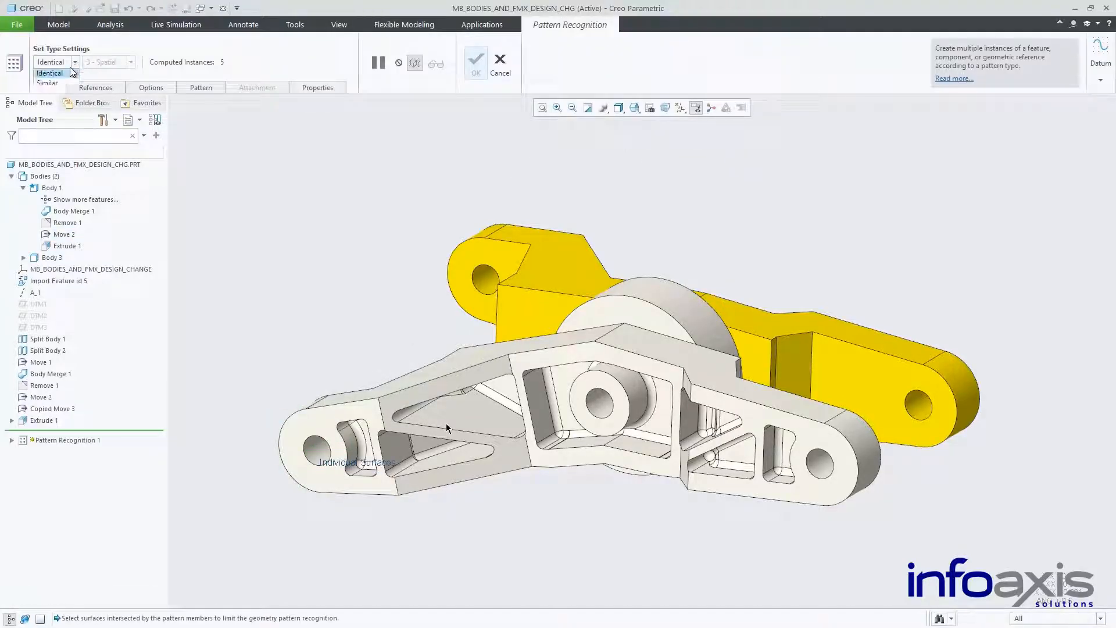
click(60, 83)
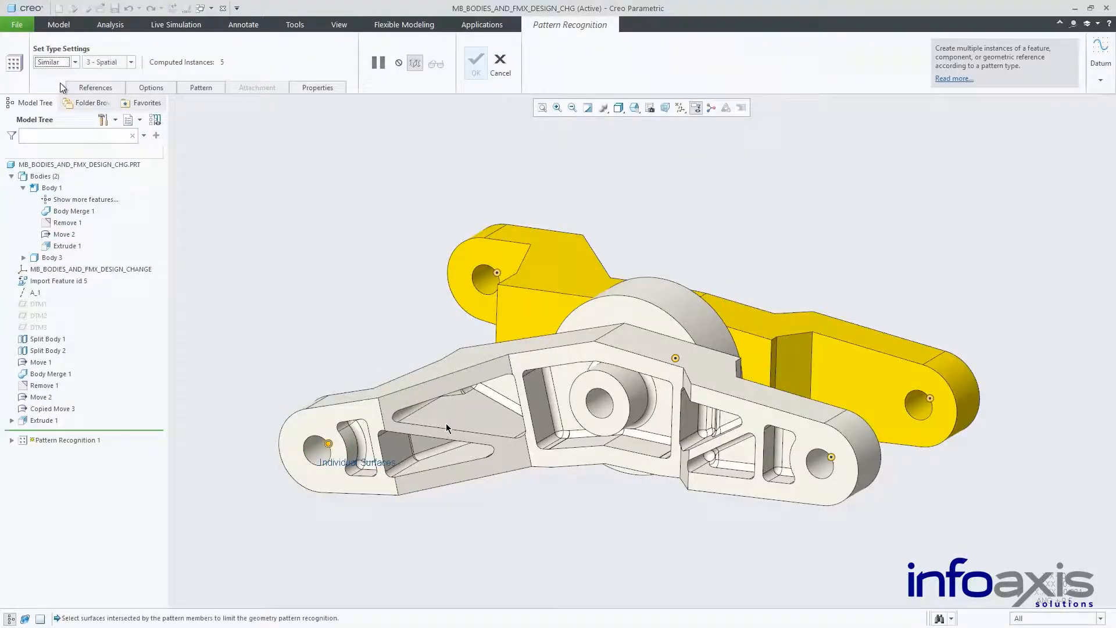
middle_click(748, 282)
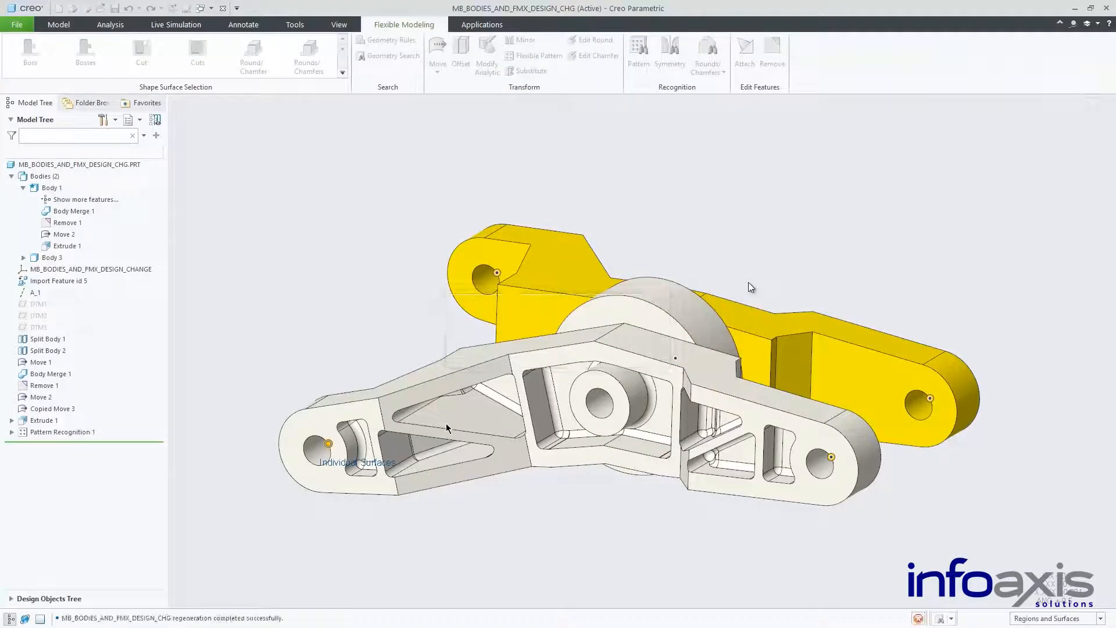
- Set the lug hole's radius to 4 mm with Modify Analytic and propagate the change through Pattern Recognition 1
click(323, 450)
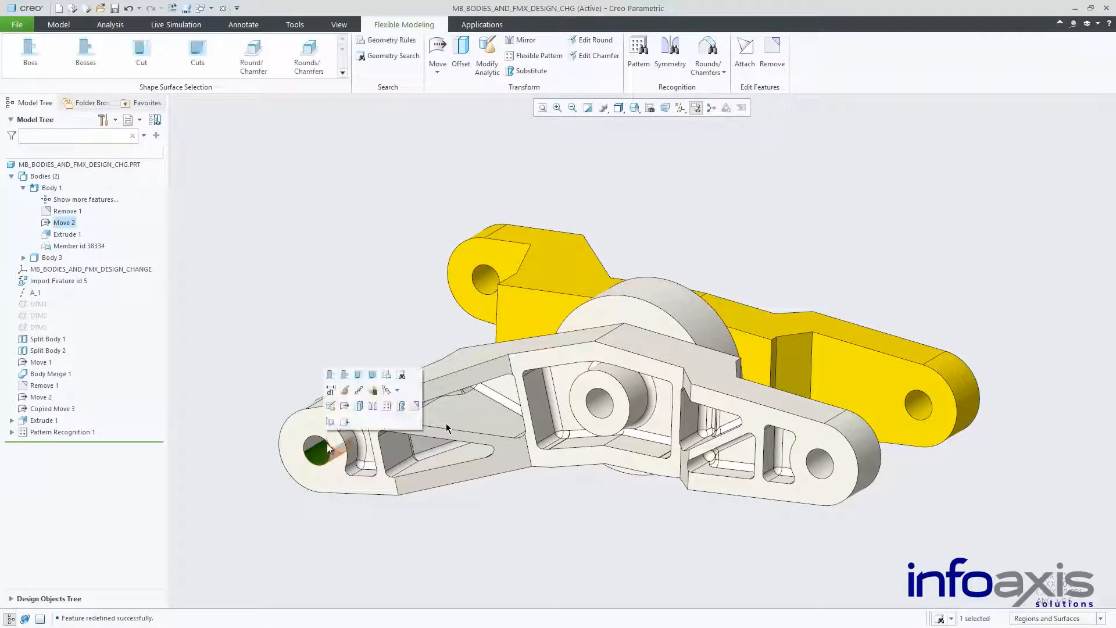
click(332, 405)
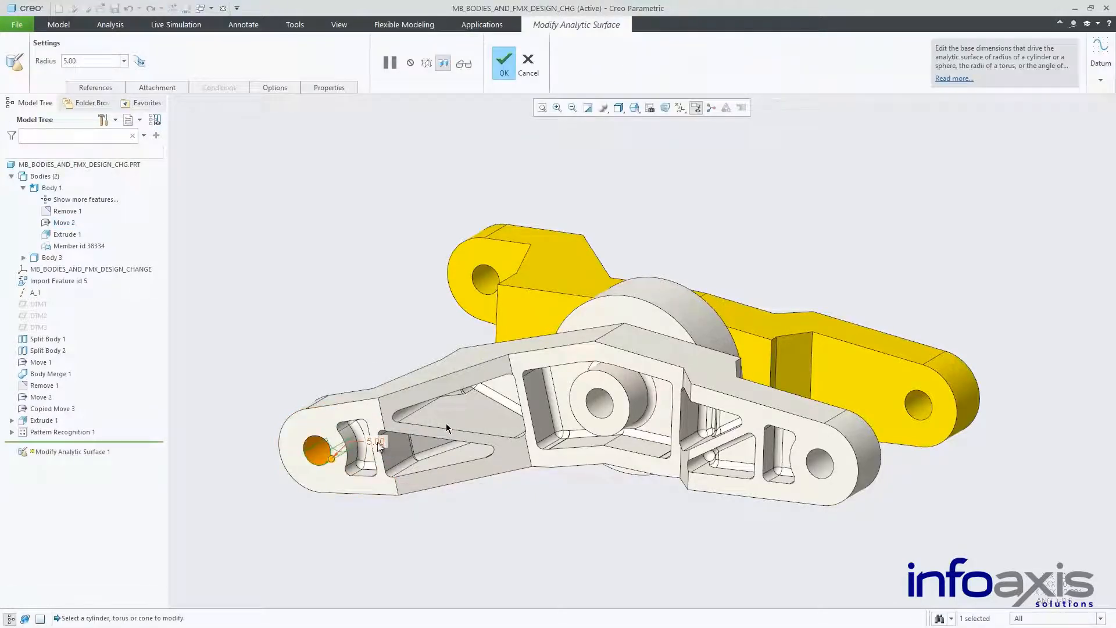
double_click(378, 442)
text(4)
key(Return)
right_click(347, 338)
mouse_move(410, 357)
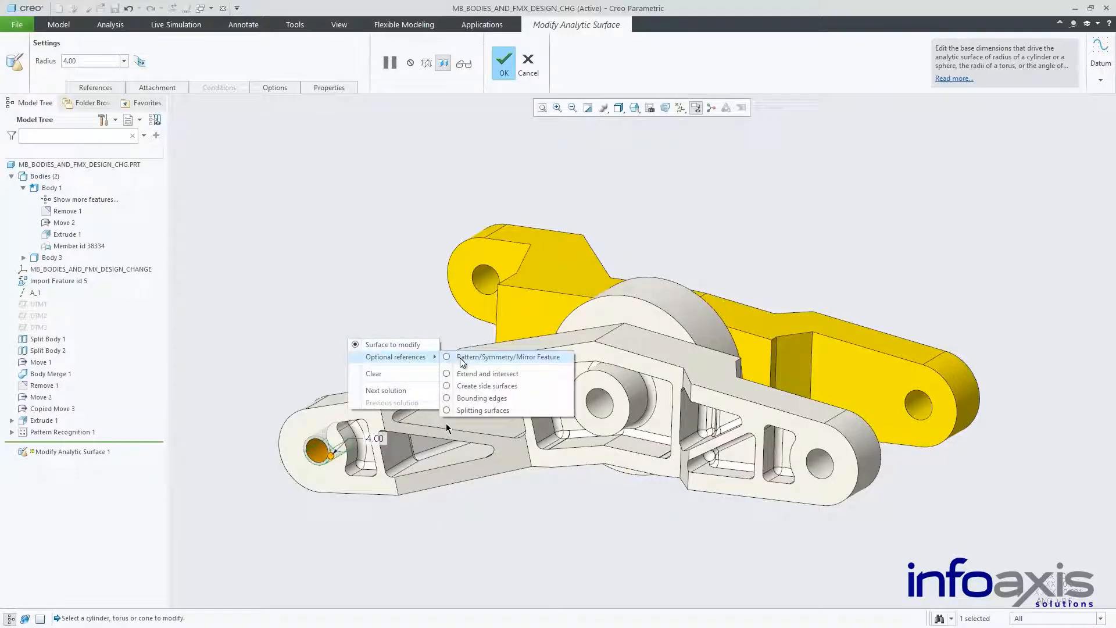
click(496, 356)
click(71, 431)
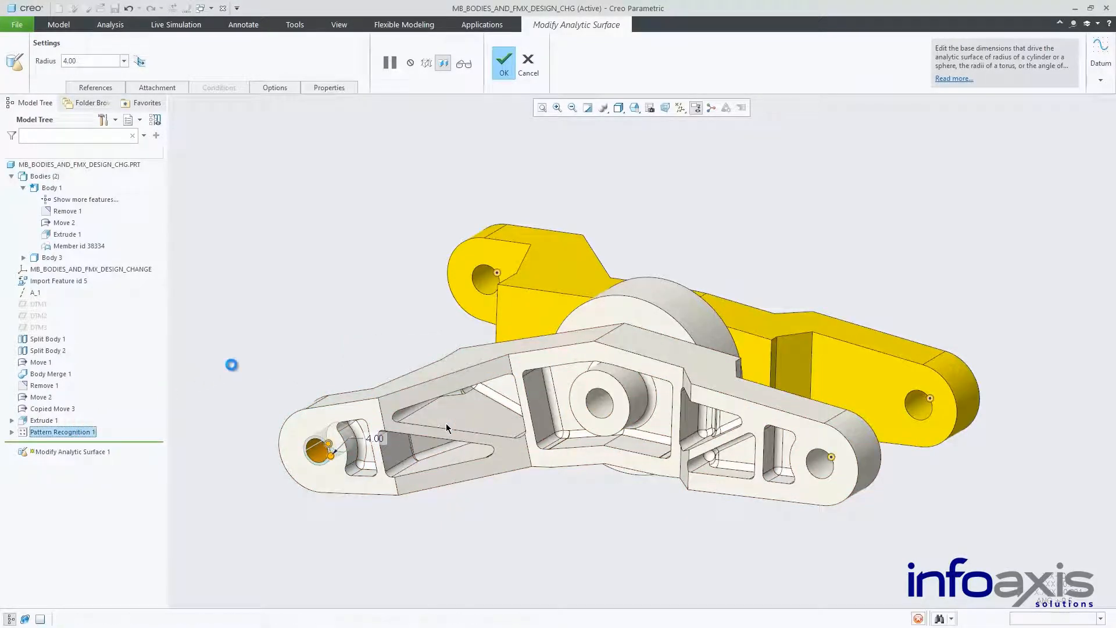
middle_click(305, 362)
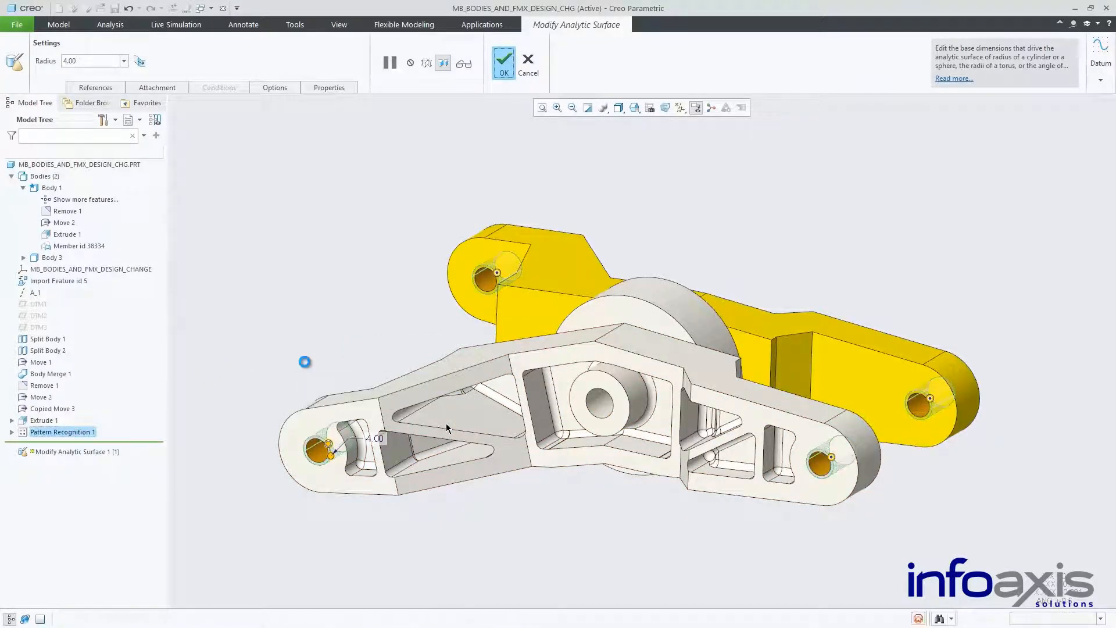
click(305, 363)
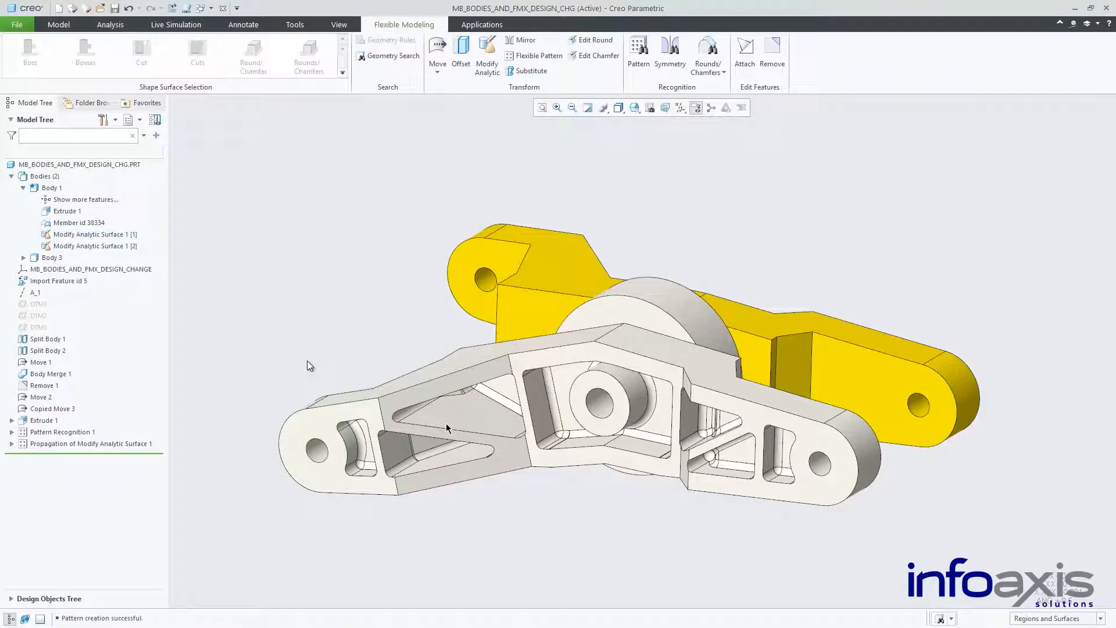
- Start a Flexible Move and set up a geometry search for cylindrical surfaces, referencing the bore in the front body's lug nearest its long rectangular pocket
click(437, 48)
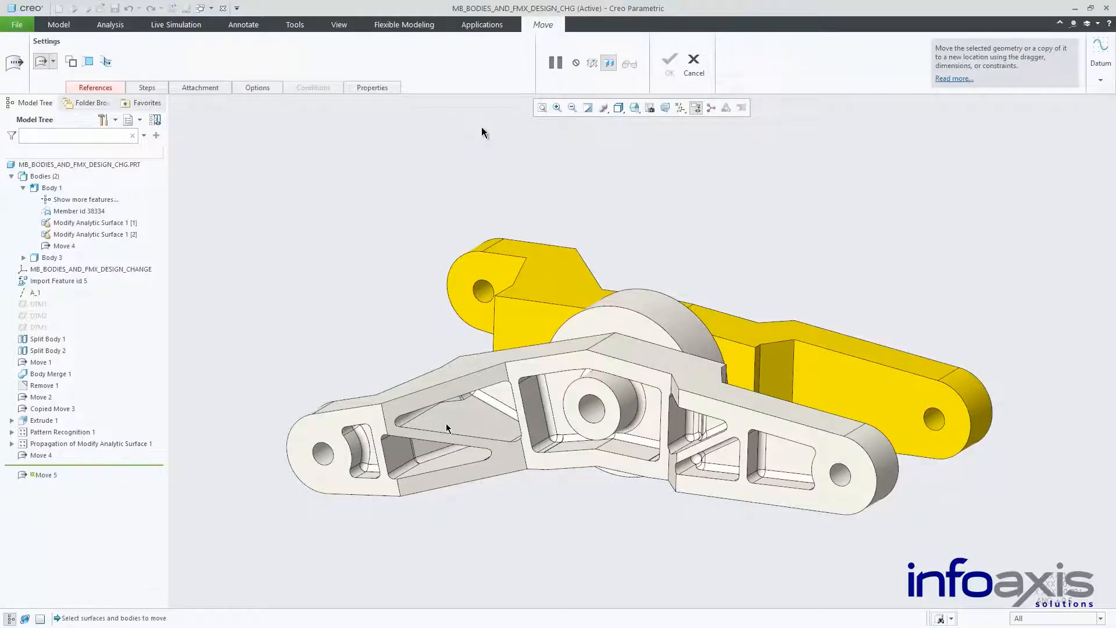
middle_drag(481, 126, 294, 152)
right_click(294, 152)
click(316, 154)
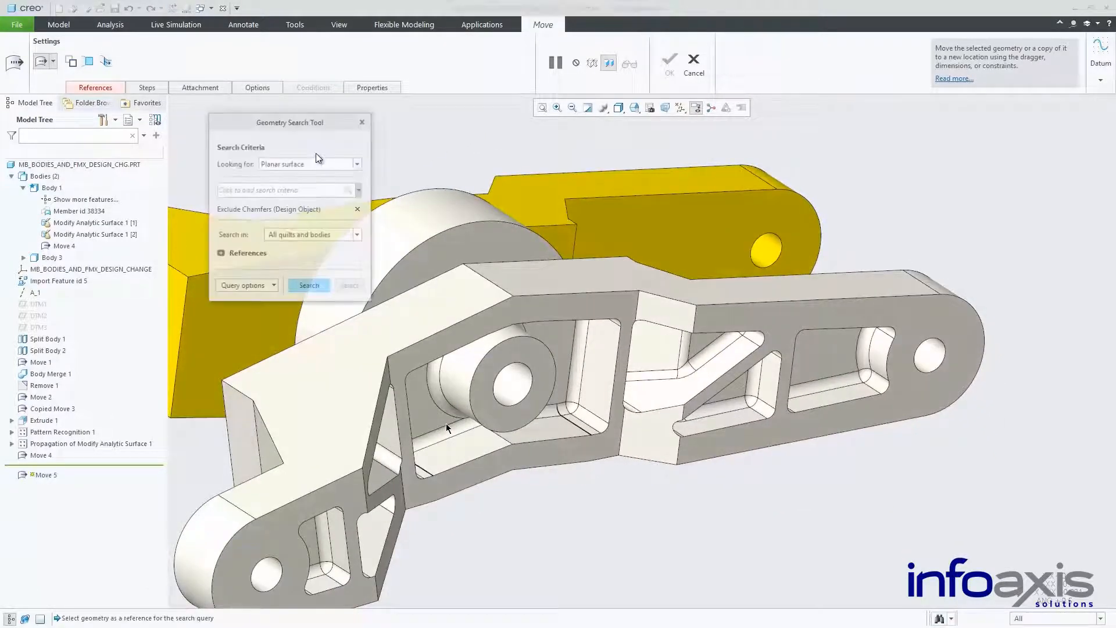
click(355, 164)
click(343, 195)
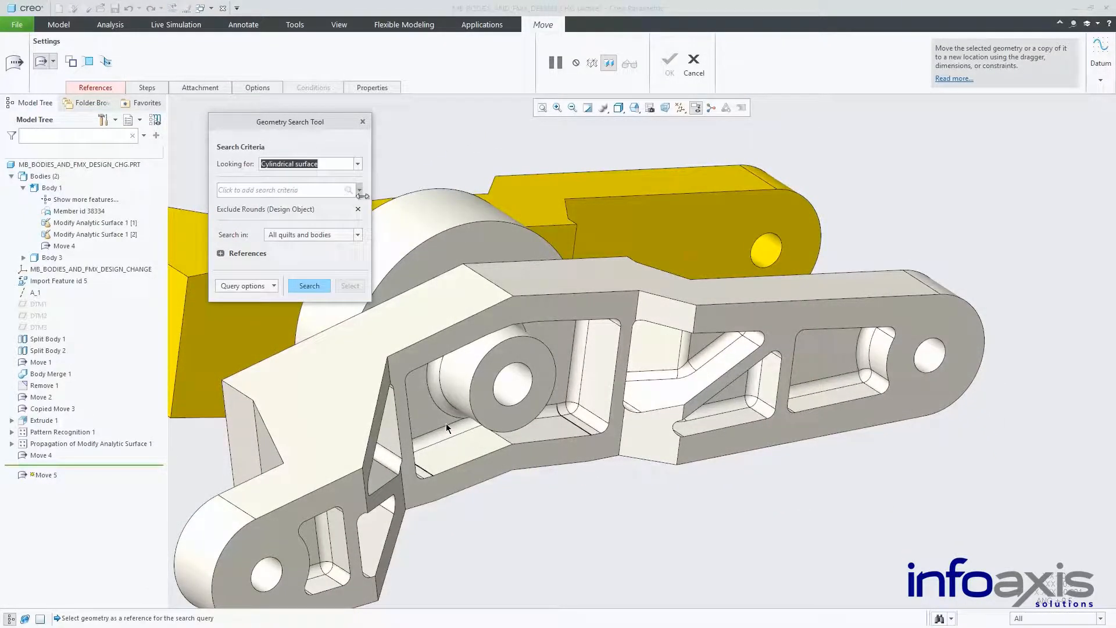
click(933, 358)
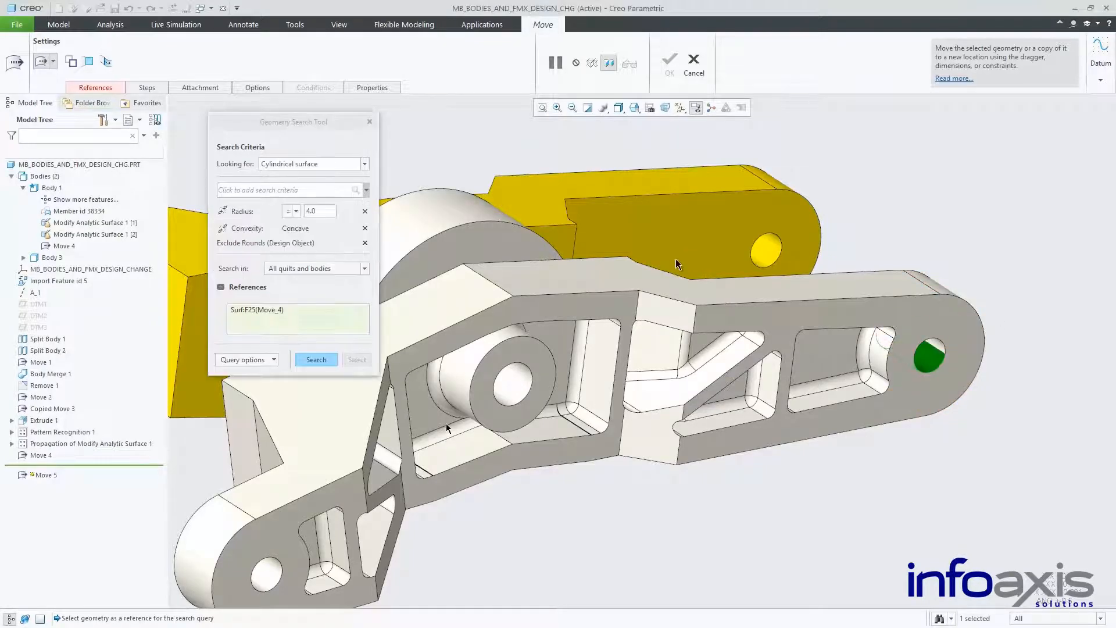
- Restrict the cylindrical surface search to coaxial surfaces of any radius and convexity, run it, and use it as a query in the active move
click(366, 190)
click(388, 196)
click(388, 258)
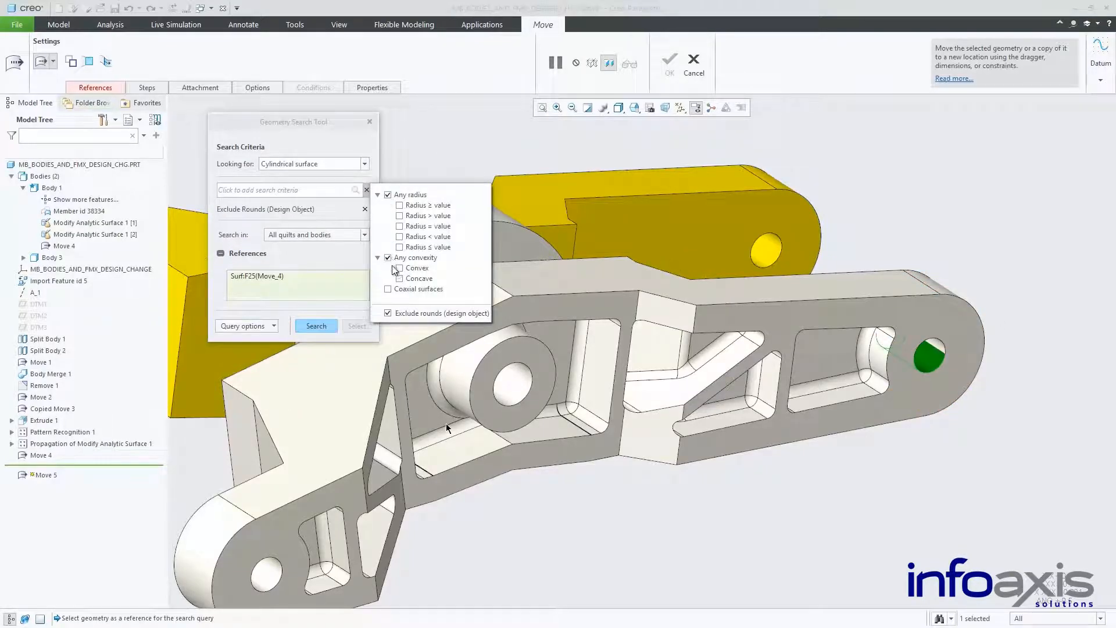
click(387, 289)
click(316, 341)
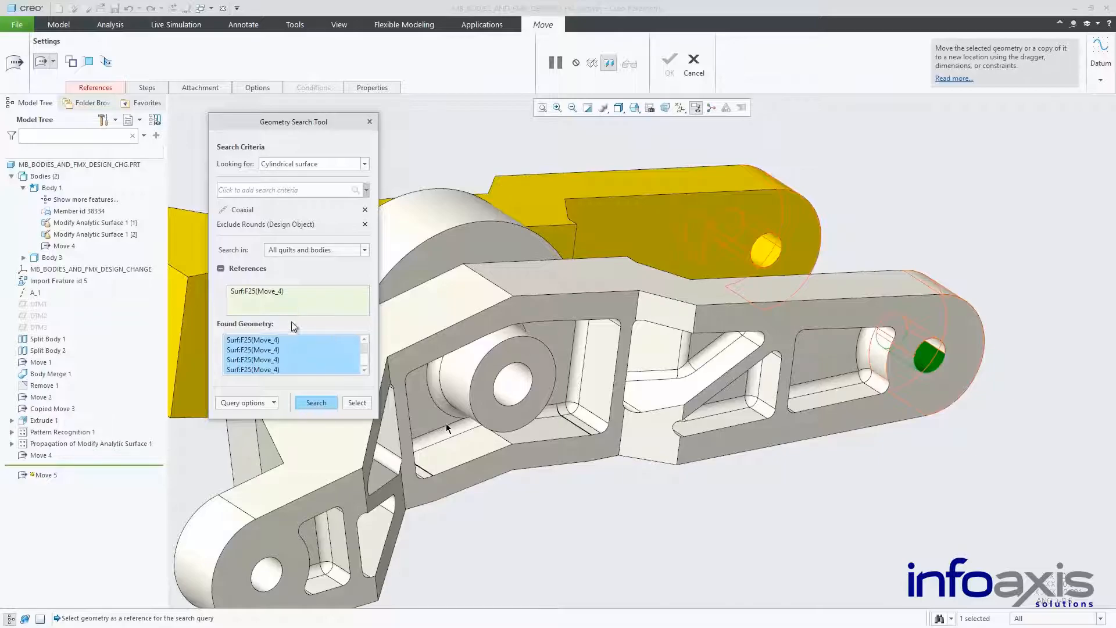
click(273, 402)
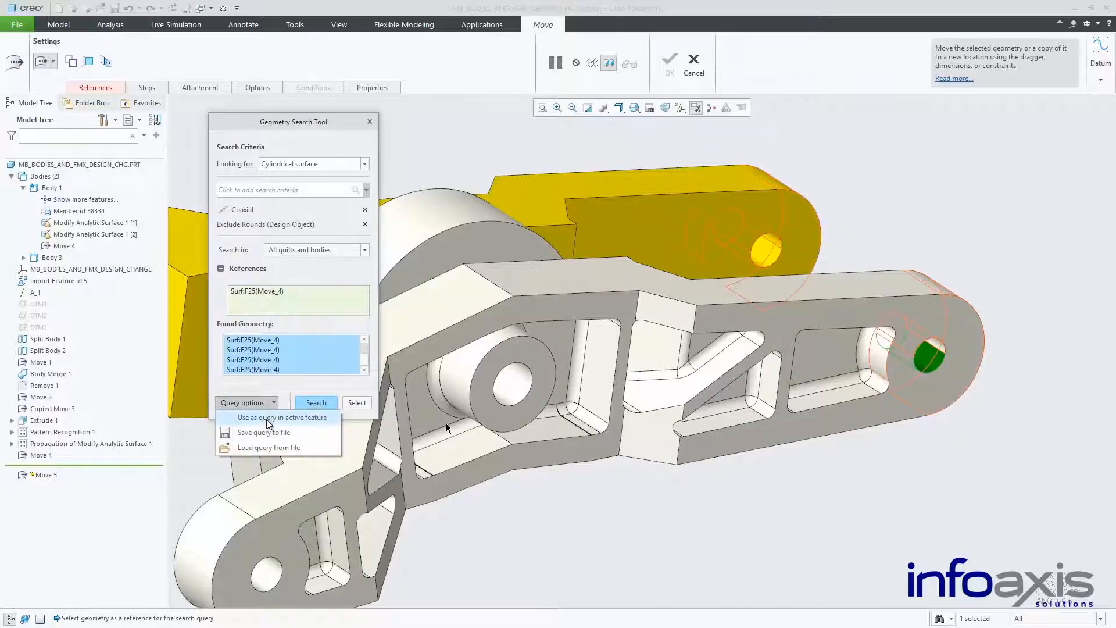
click(266, 419)
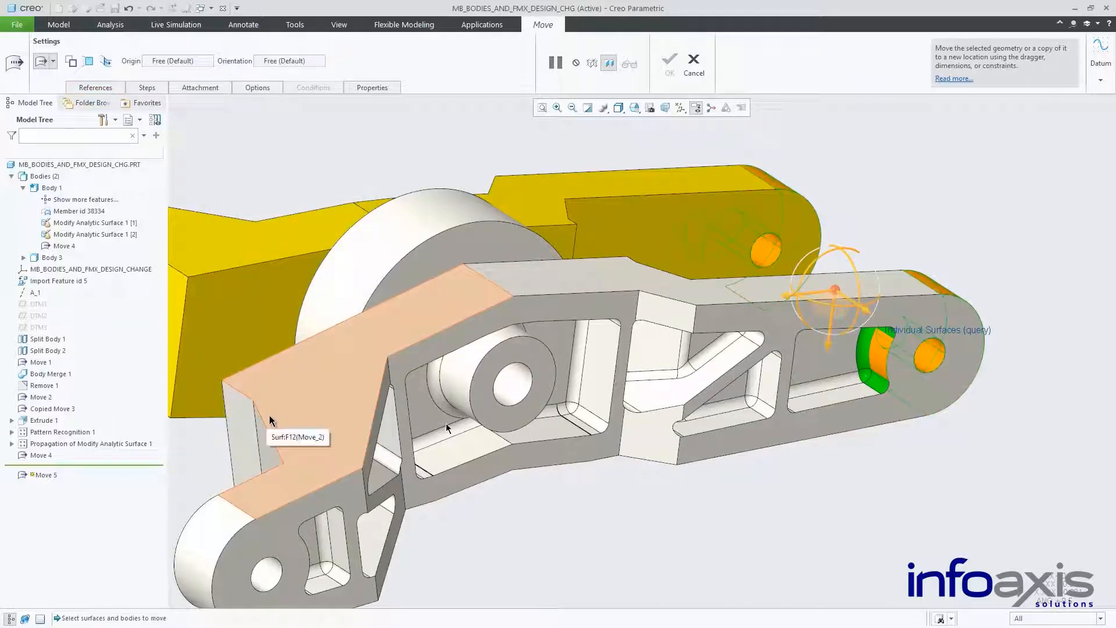
- Place the move dragger's origin on DTM2, shift the queried lug surfaces 15 mm away from the central bore, and maintain tangency with neighbouring geometry
right_click(281, 197)
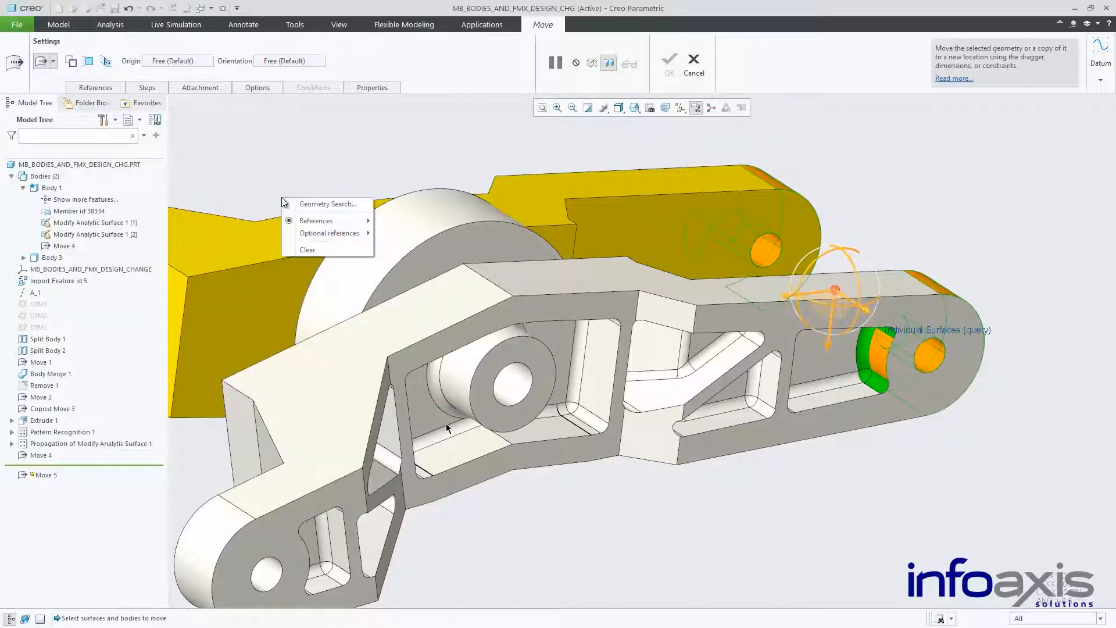
mouse_move(349, 226)
click(388, 266)
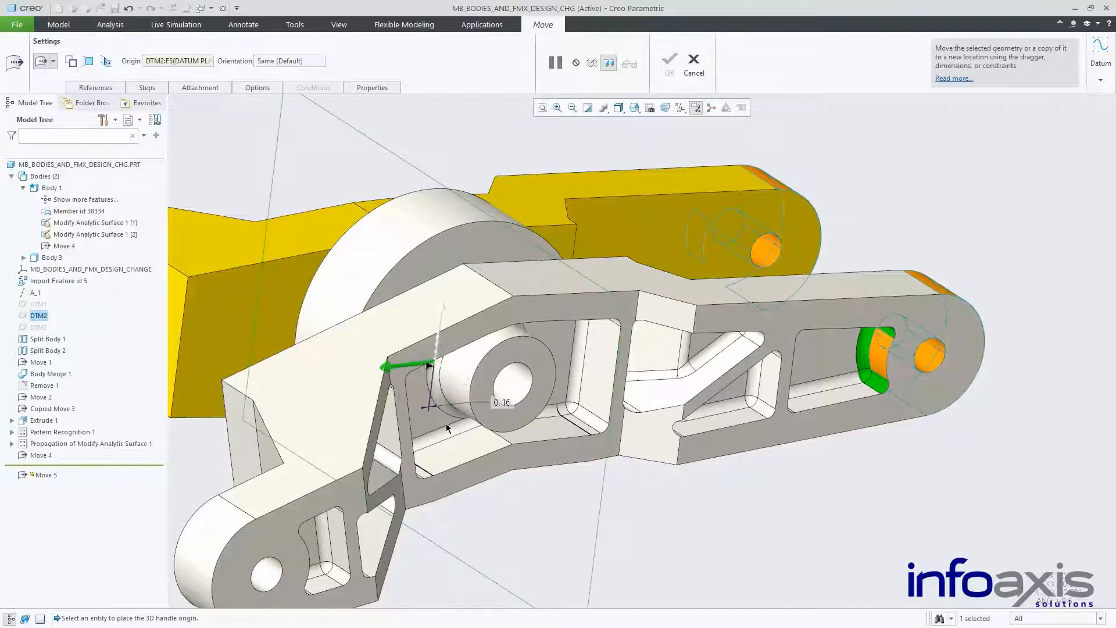
drag(418, 365, 461, 362)
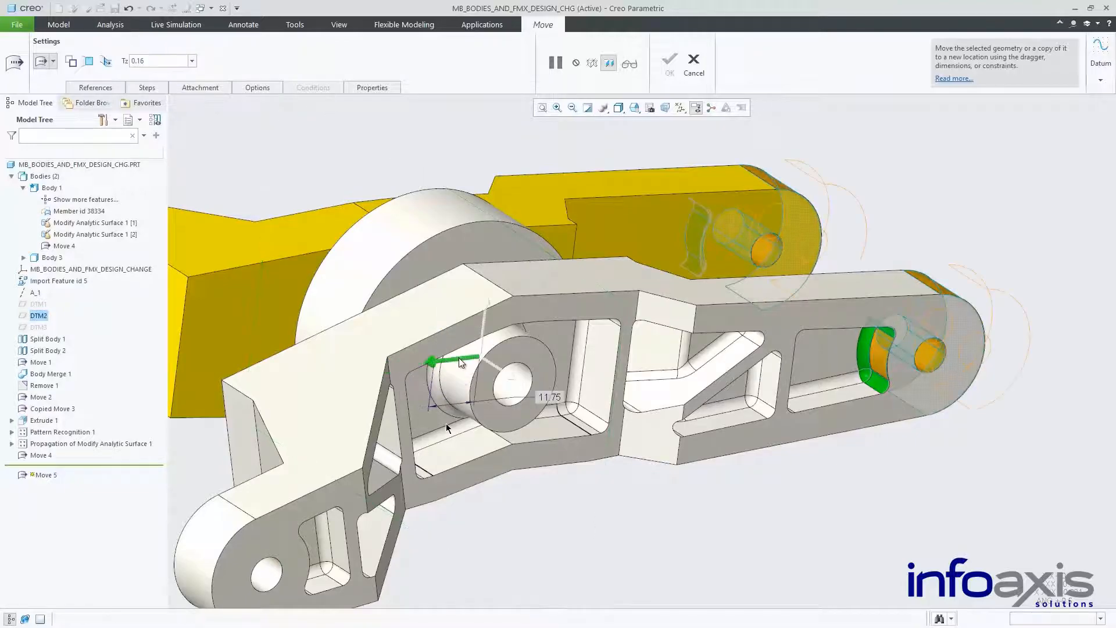
double_click(549, 397)
text(15)
key(Return)
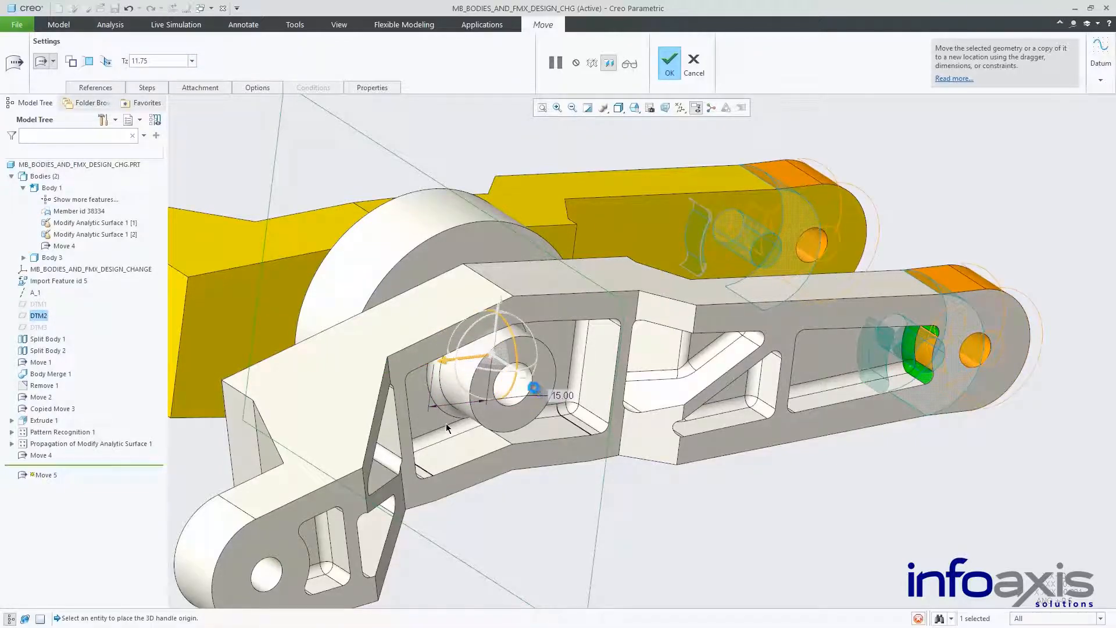
click(106, 61)
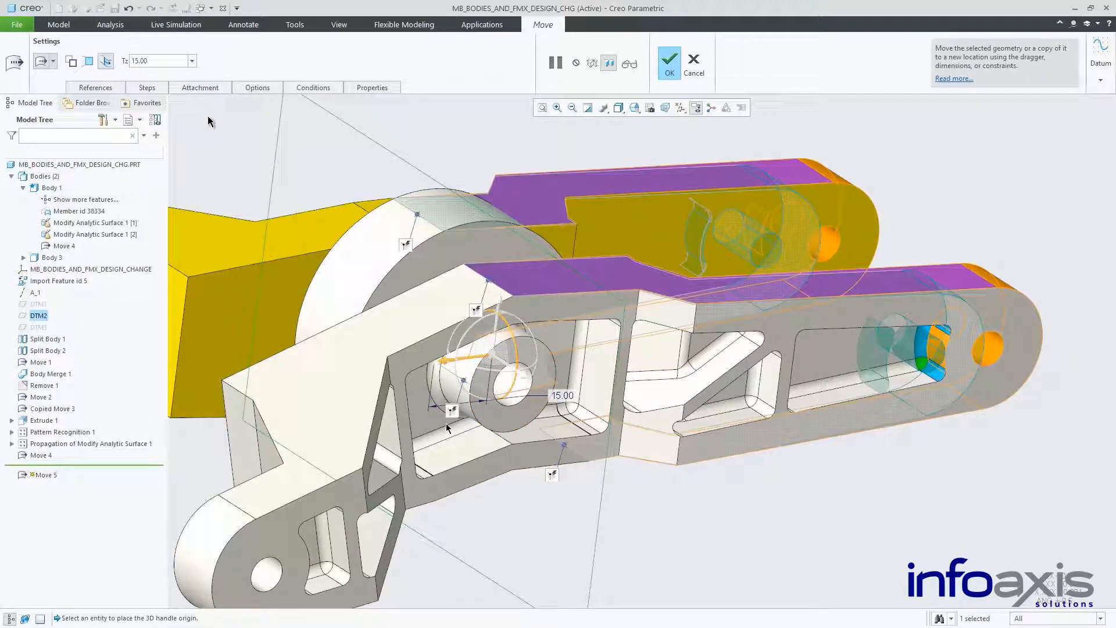
middle_click(446, 428)
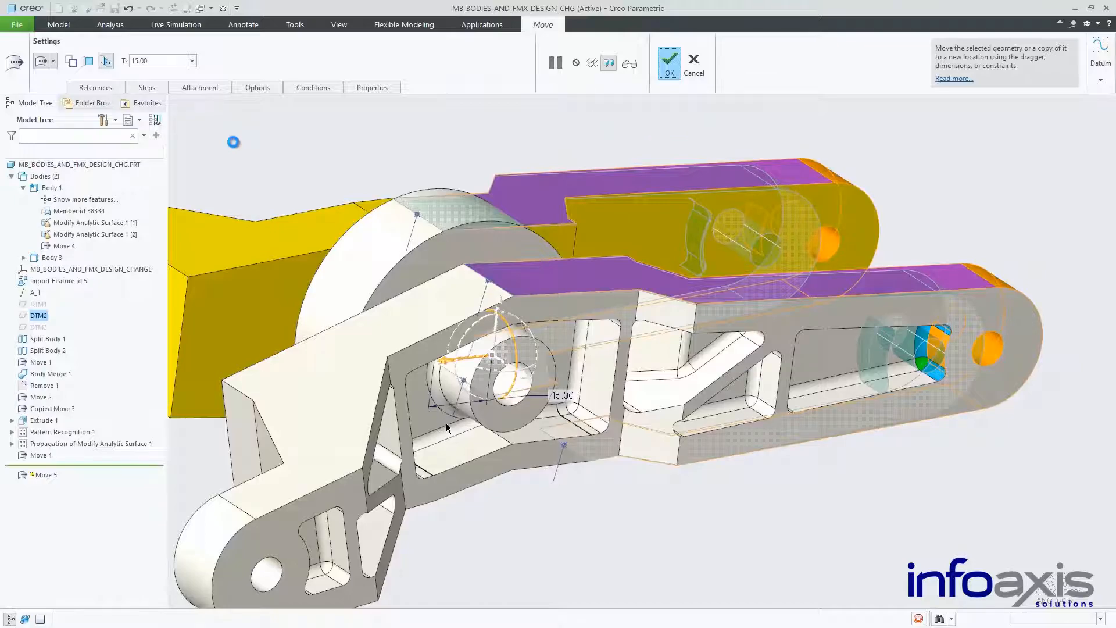
key(ctrl+d)
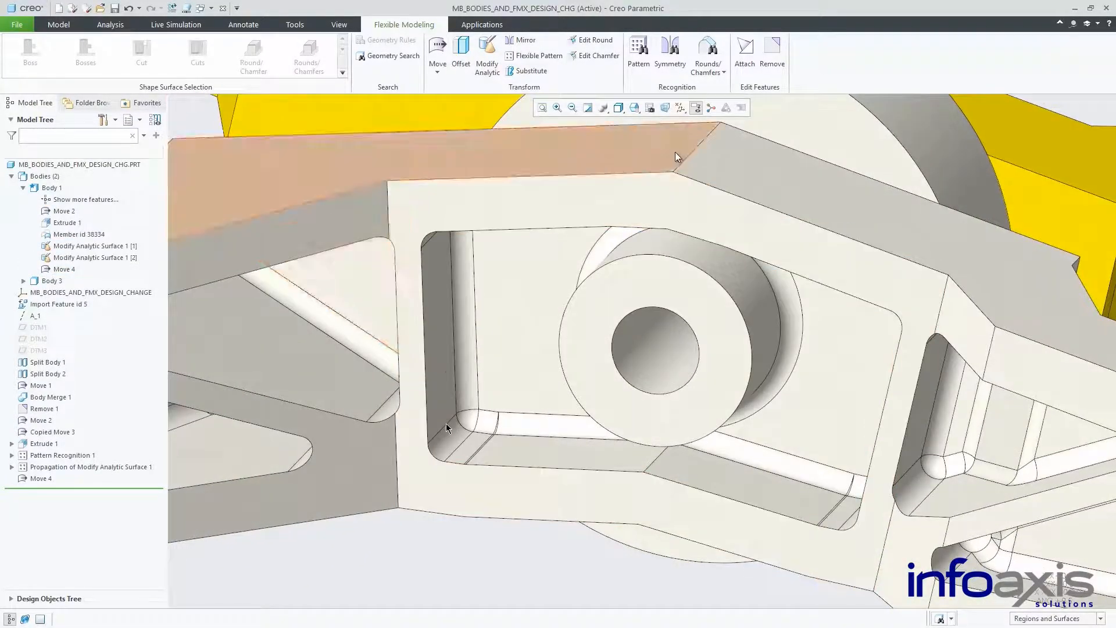
- Start a 10 mm round set on Body 1's upper outer bend edge and the lower bend edge inside the central pocket
click(687, 158)
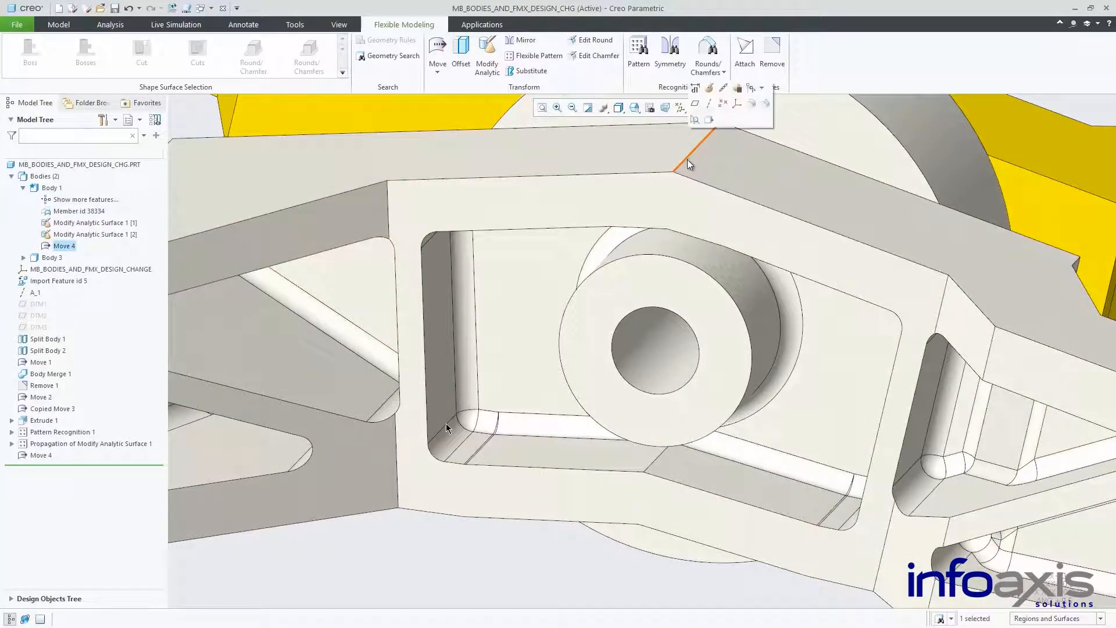
click(750, 105)
ctrl+click(652, 460)
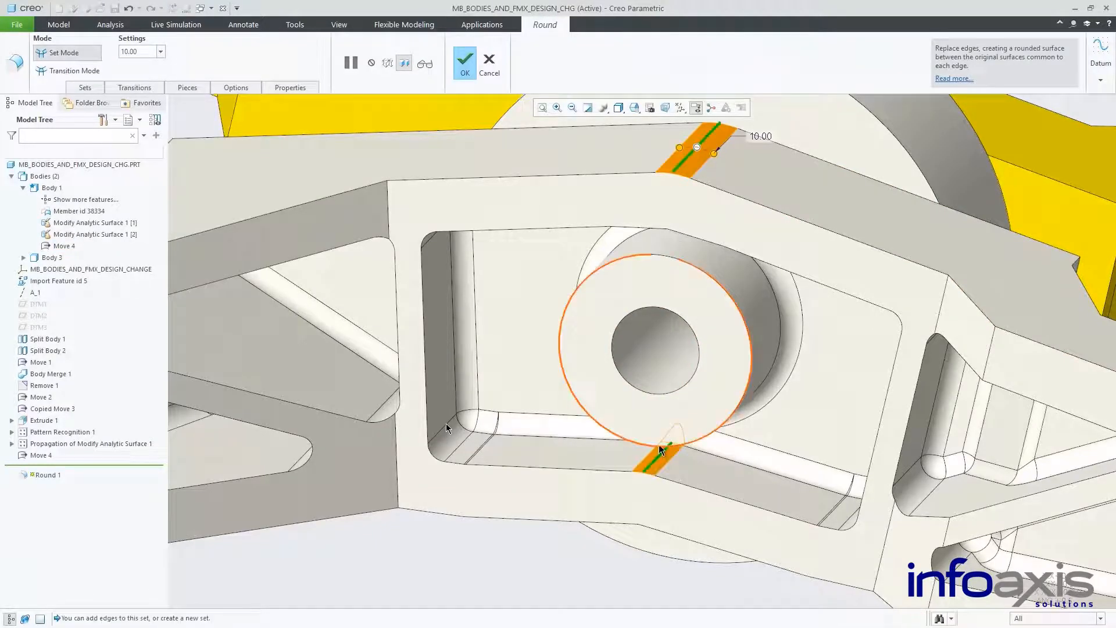
- Add a 4 mm round set on the central pocket's upper inner bend edge and Body 1's lower outer bend edge, and complete the round
right_click(685, 409)
click(706, 451)
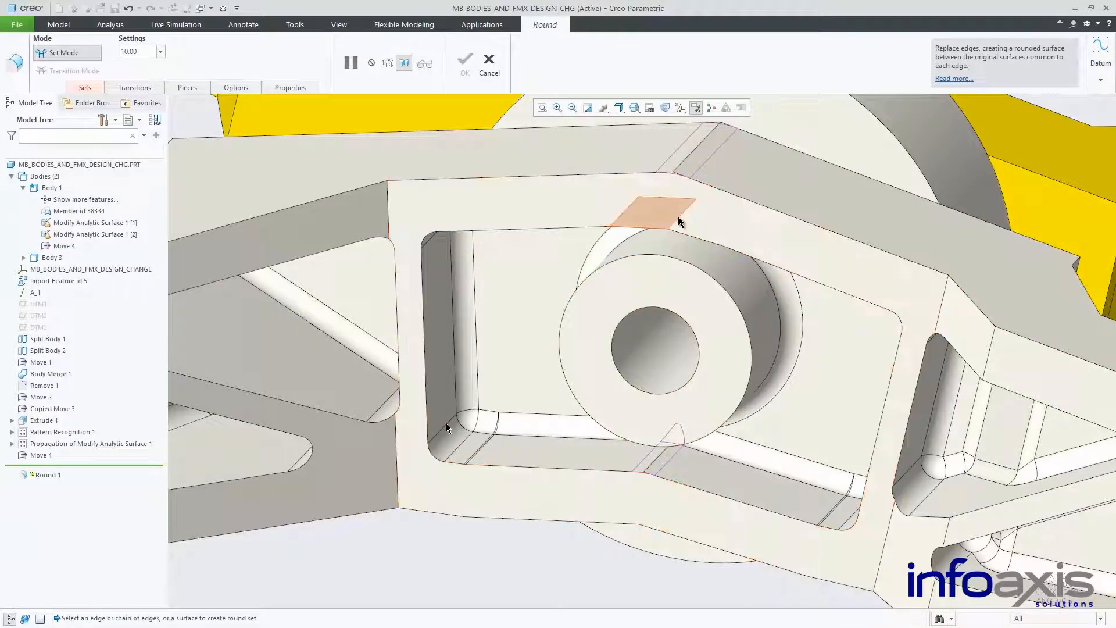
click(678, 217)
click(722, 195)
text(4)
key(Return)
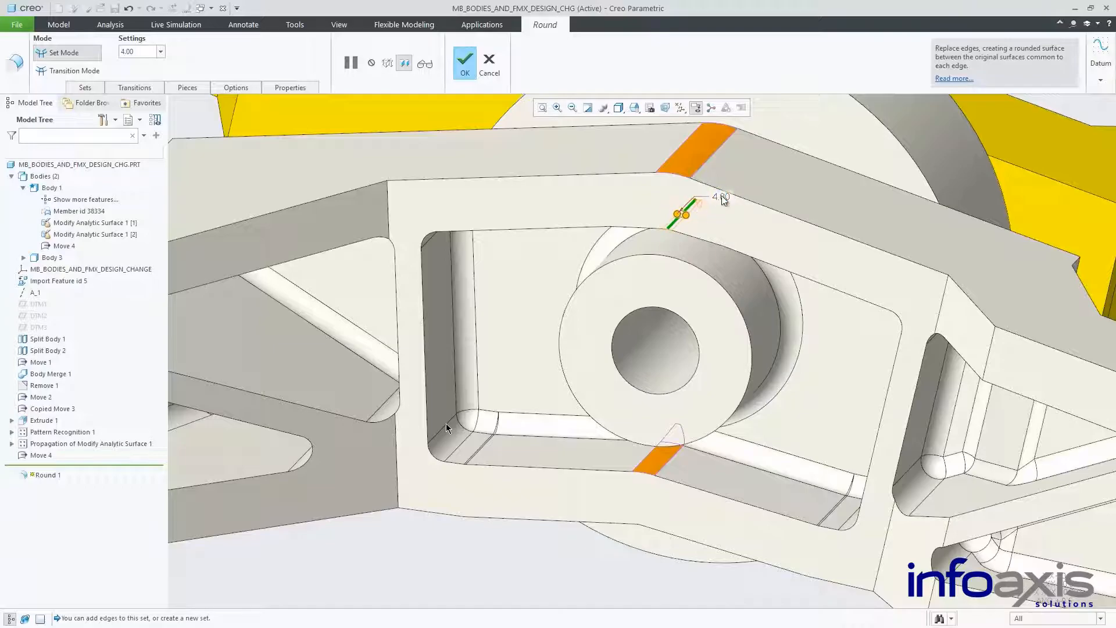
ctrl+click(650, 509)
middle_click(585, 559)
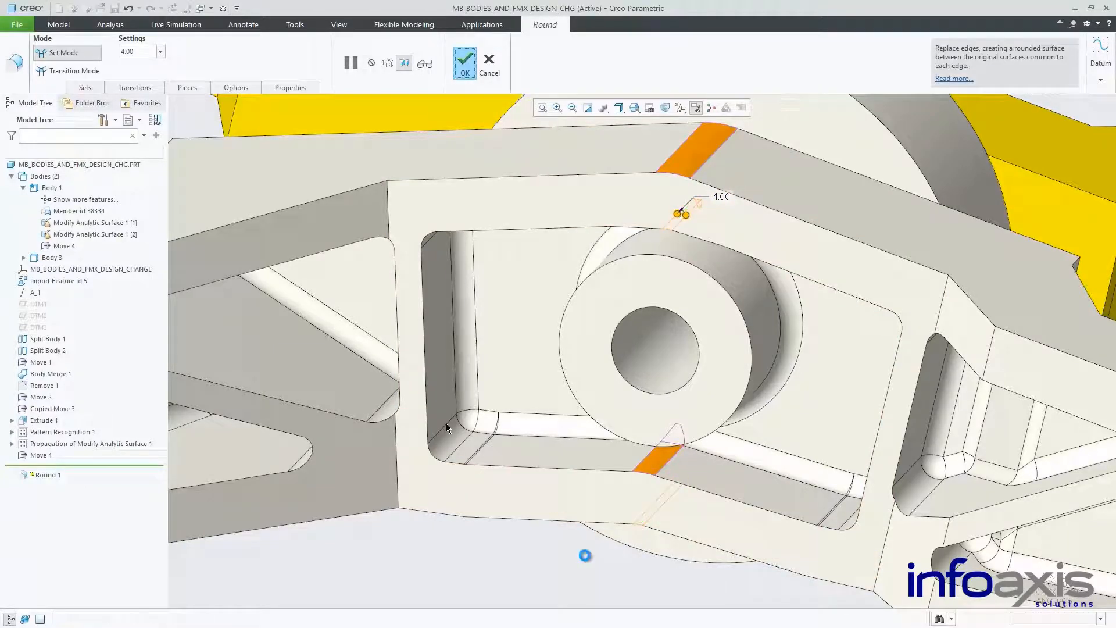
key(ctrl+d)
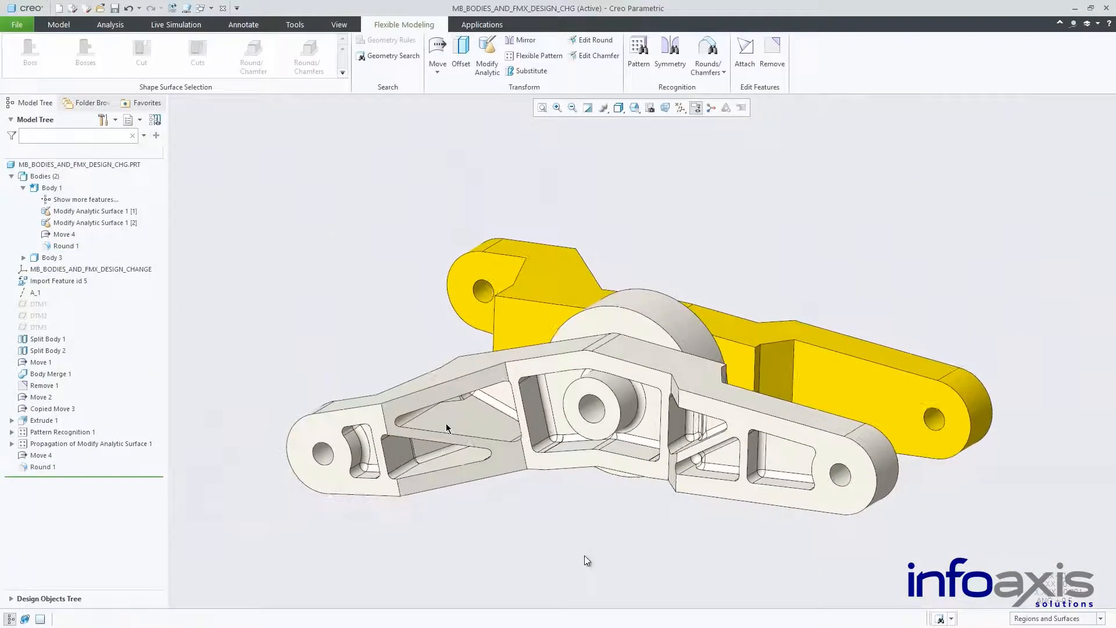
- Merge Body 3 into Body 1 with a Boolean operation
click(51, 188)
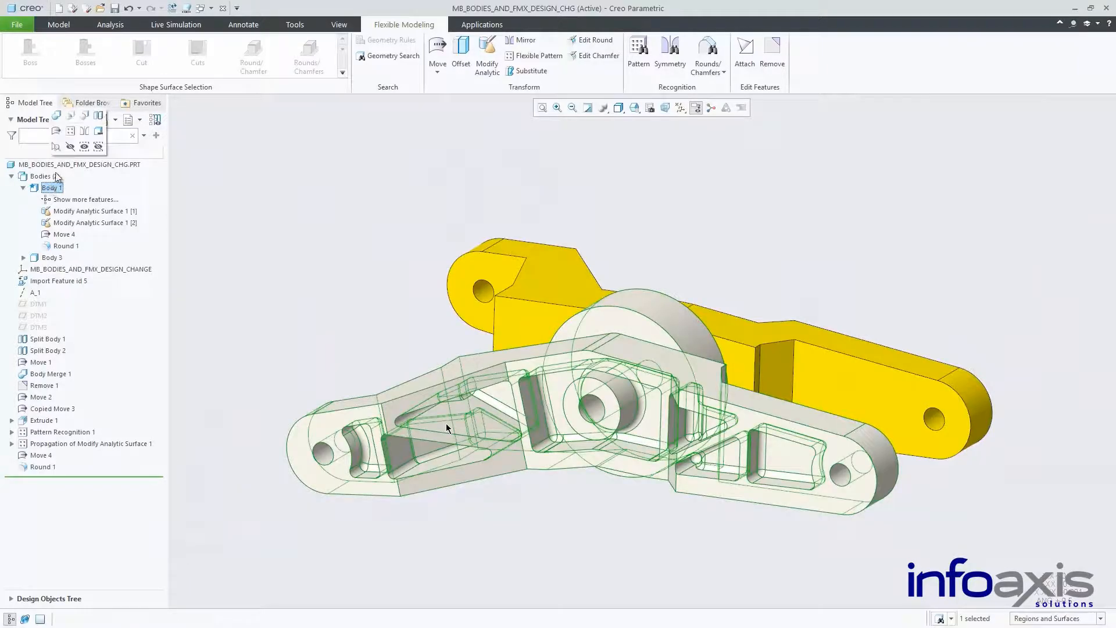
click(53, 115)
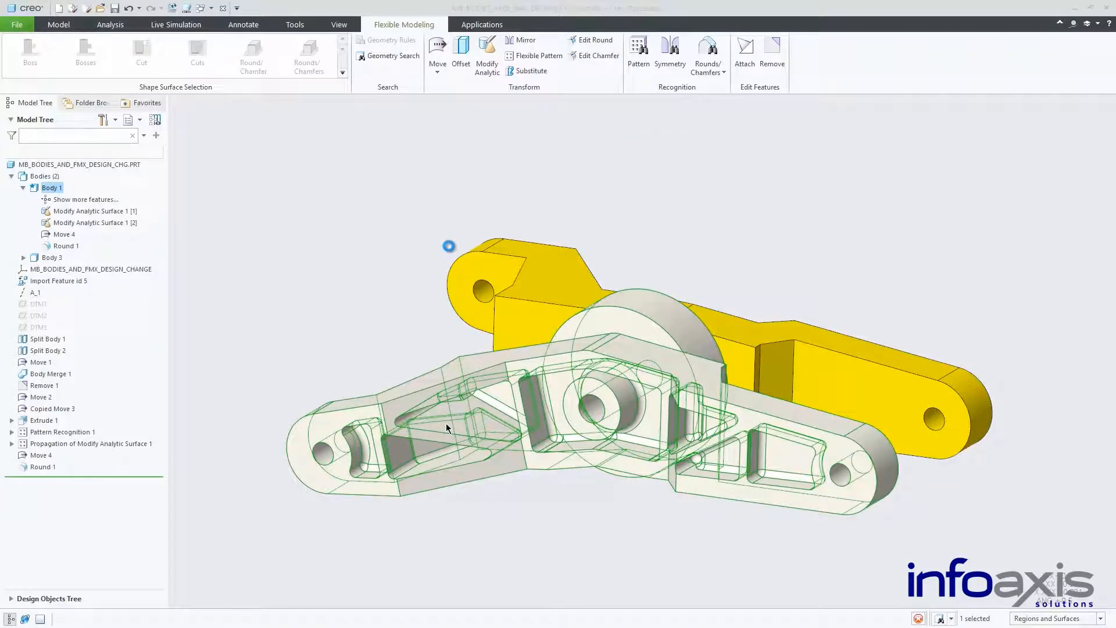
click(511, 284)
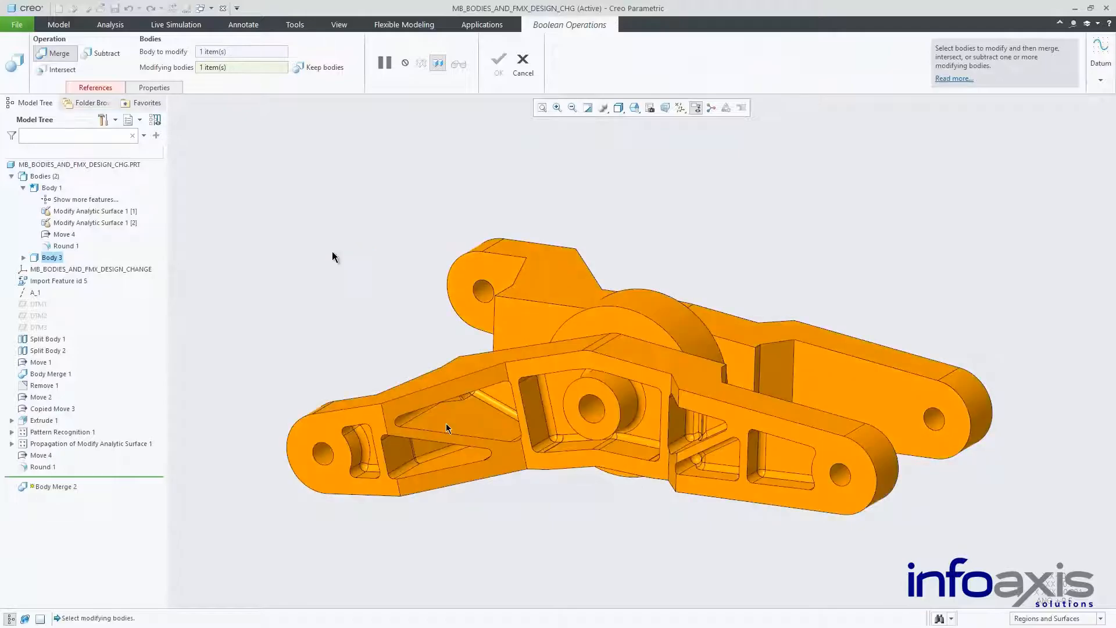
middle_click(332, 252)
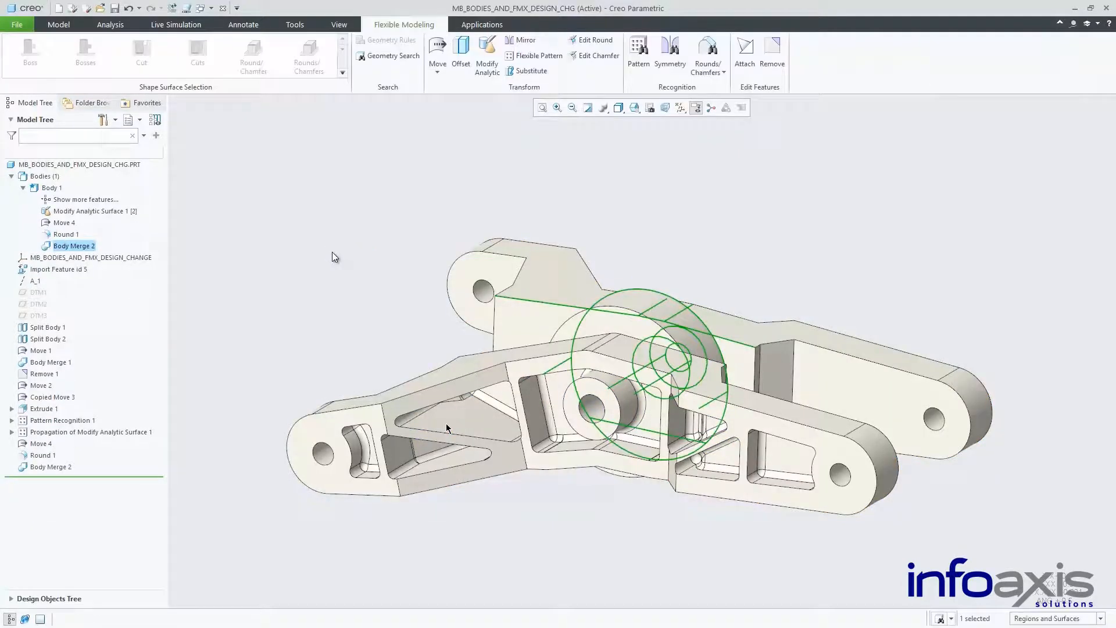